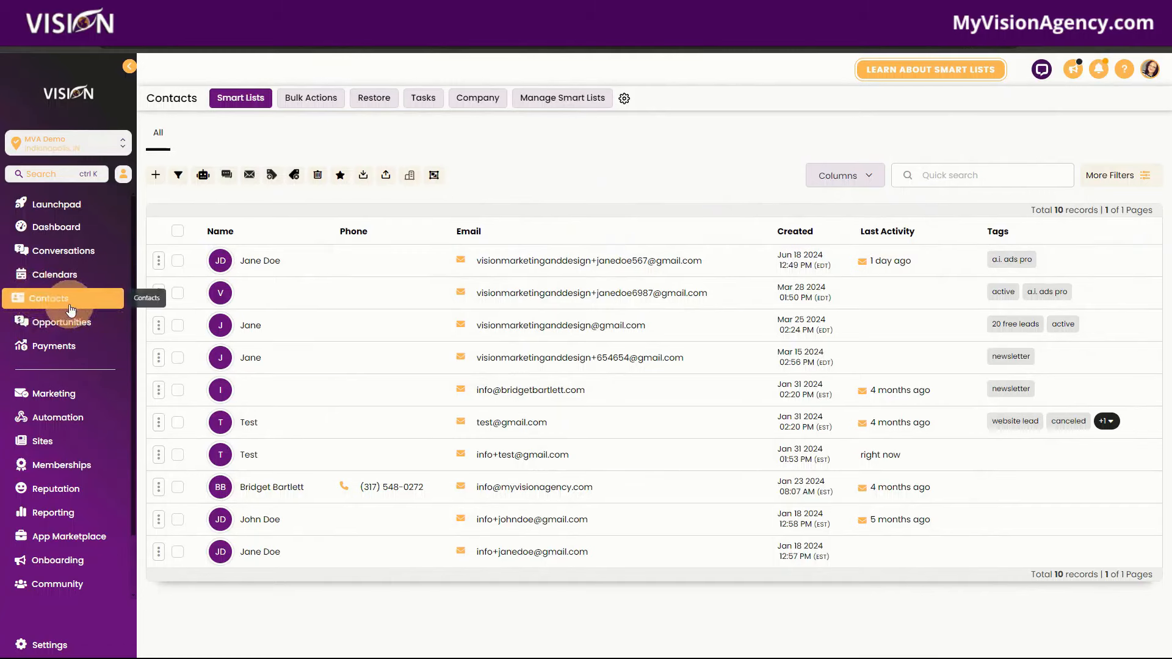
left_click_drag(398, 437, 675, 508)
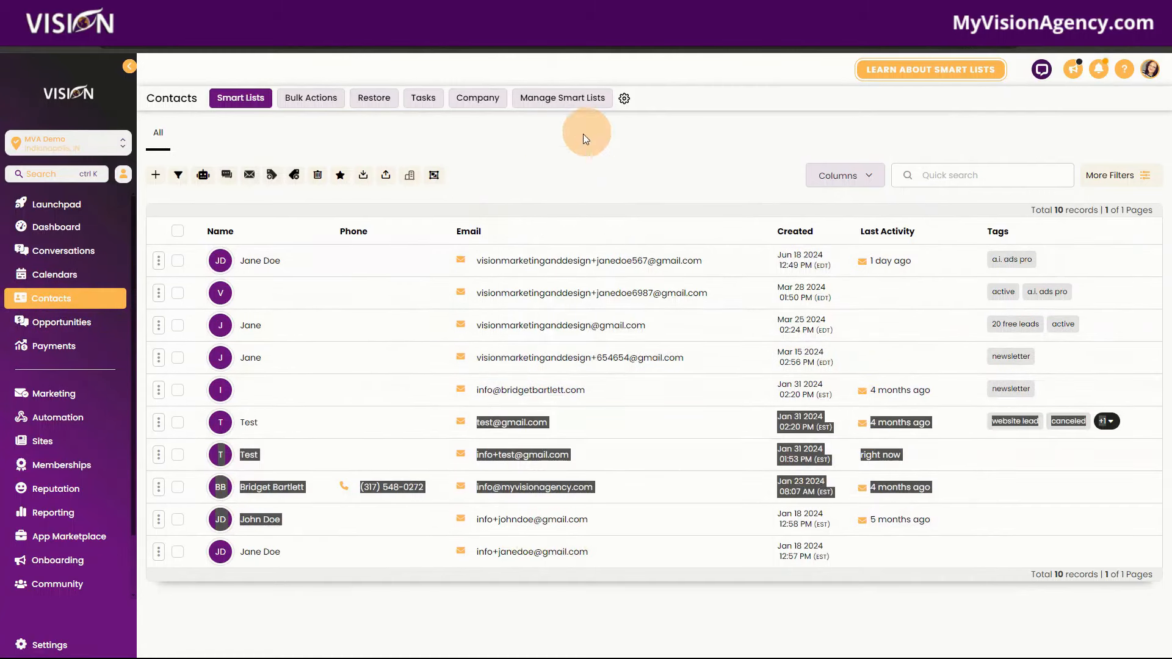
left_click(573, 149)
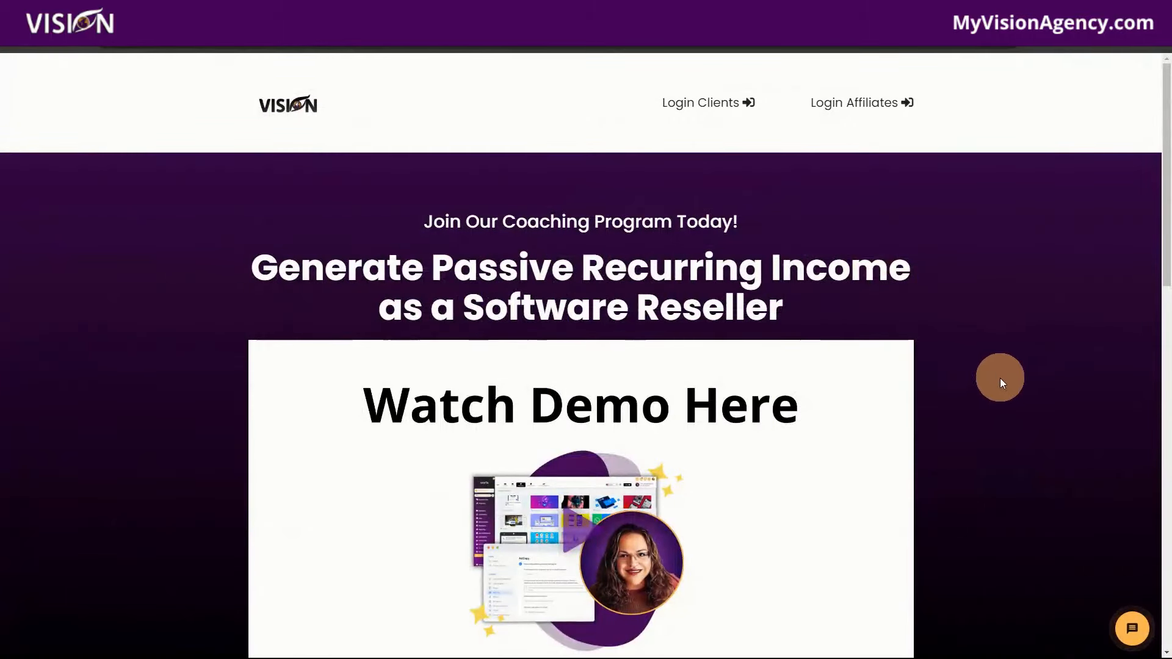
- Review the coaching program's landing page down to the client and affiliate joining options
scroll(1007, 407, "down", 1)
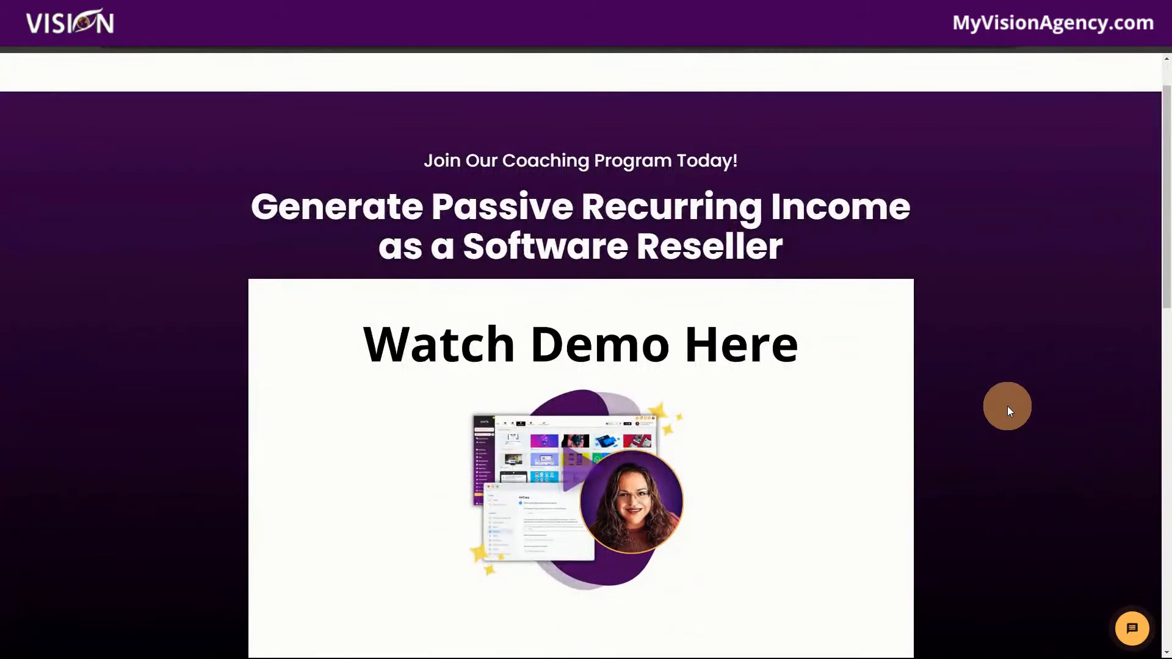
scroll(1008, 407, "down", 1)
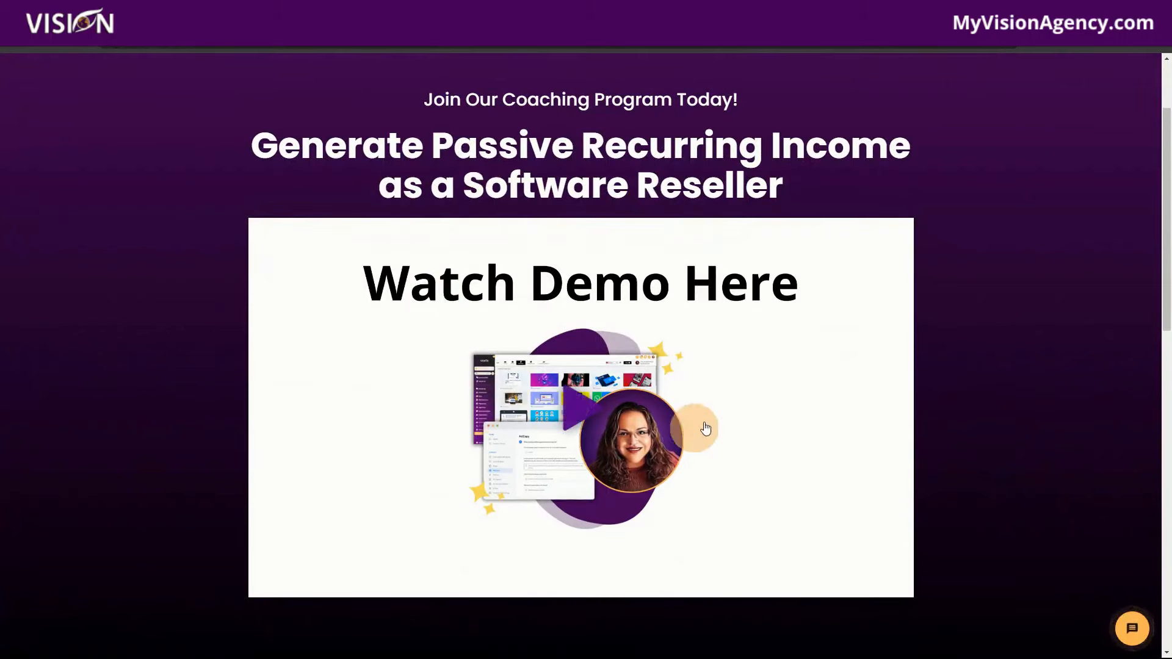
scroll(993, 437, "down", 4)
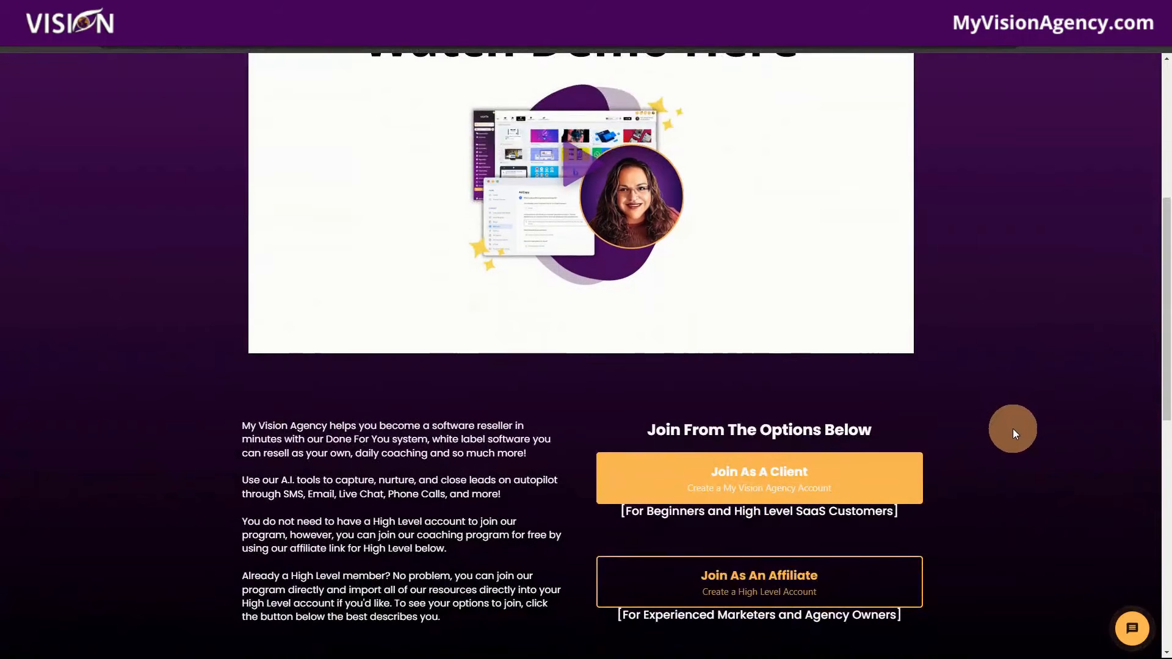
scroll(1012, 429, "down", 1)
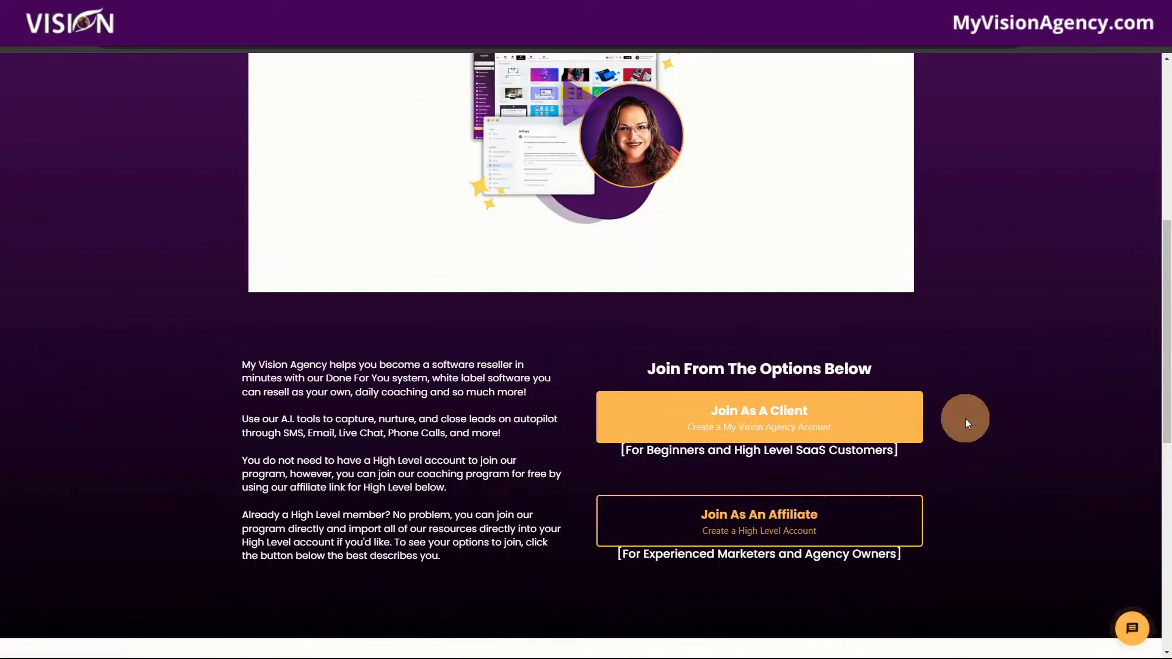
scroll(977, 436, "down", 2)
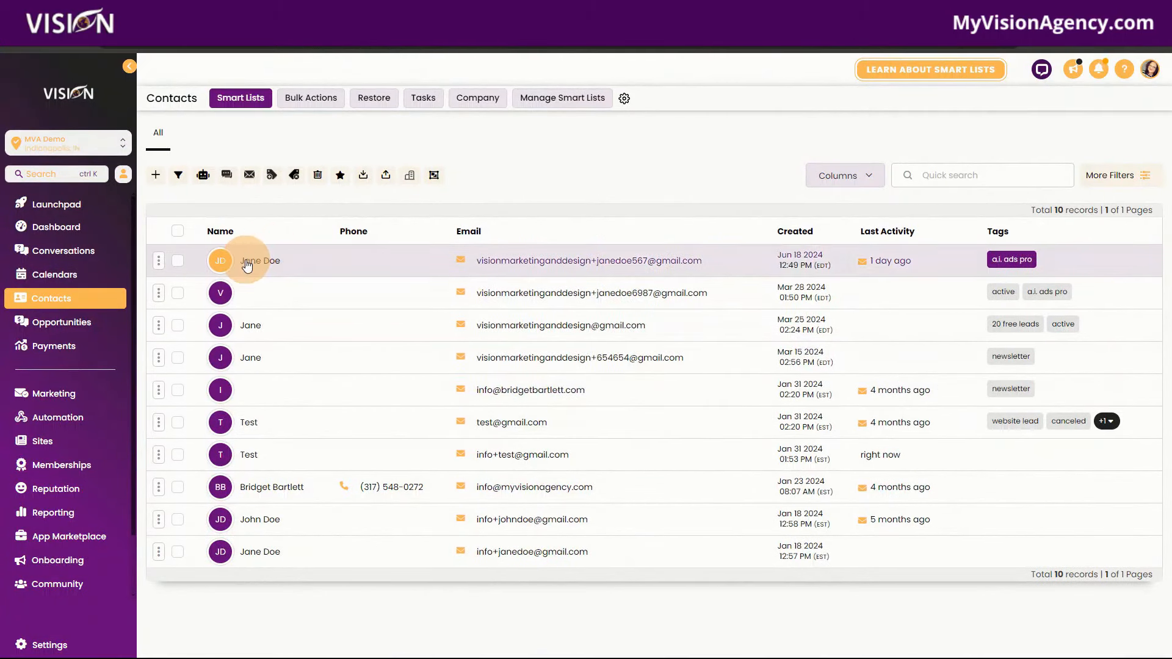
- Open the first contact in the list and review its contact details and general info fields
left_click(678, 251)
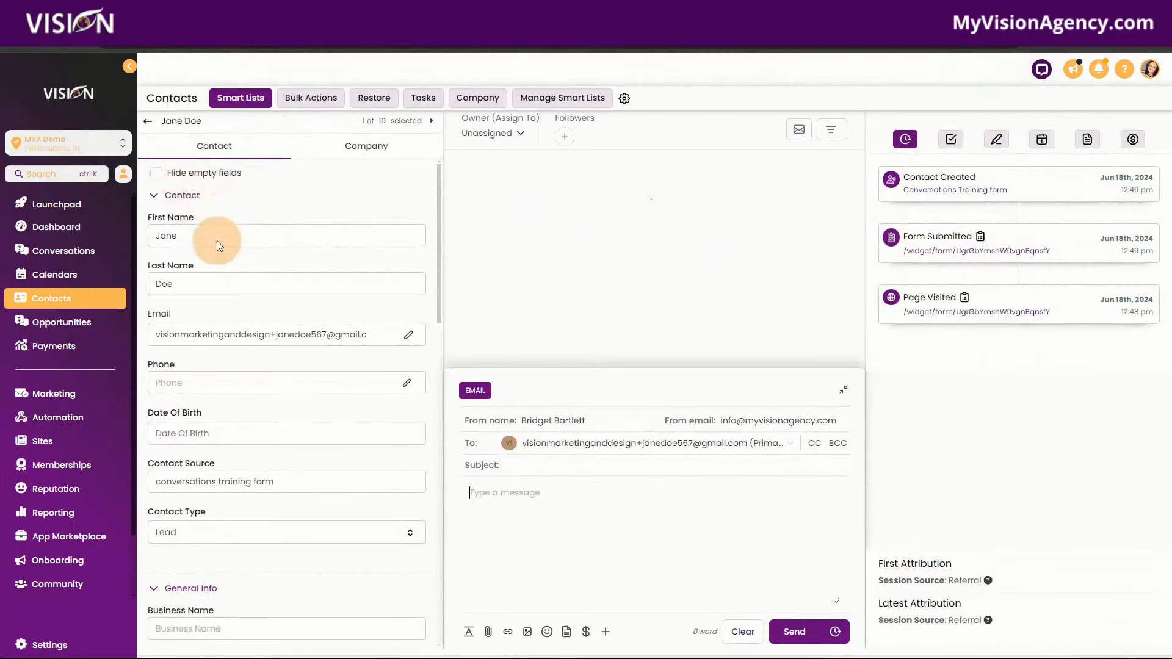
scroll(299, 347, "down", 3)
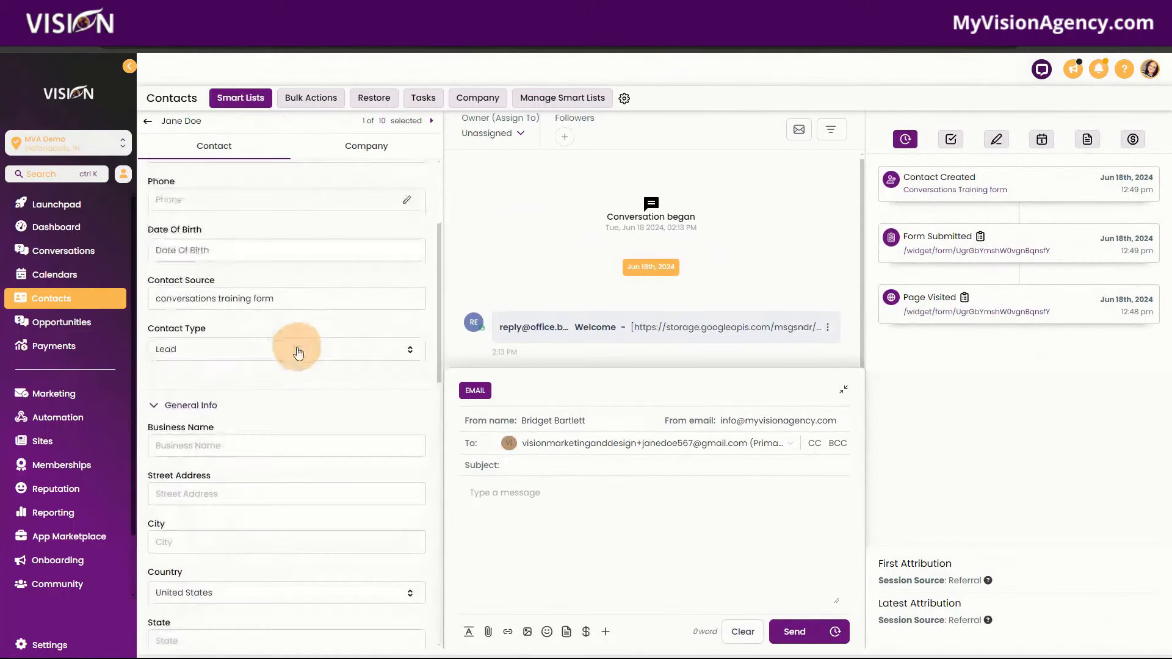
scroll(306, 344, "down", 2)
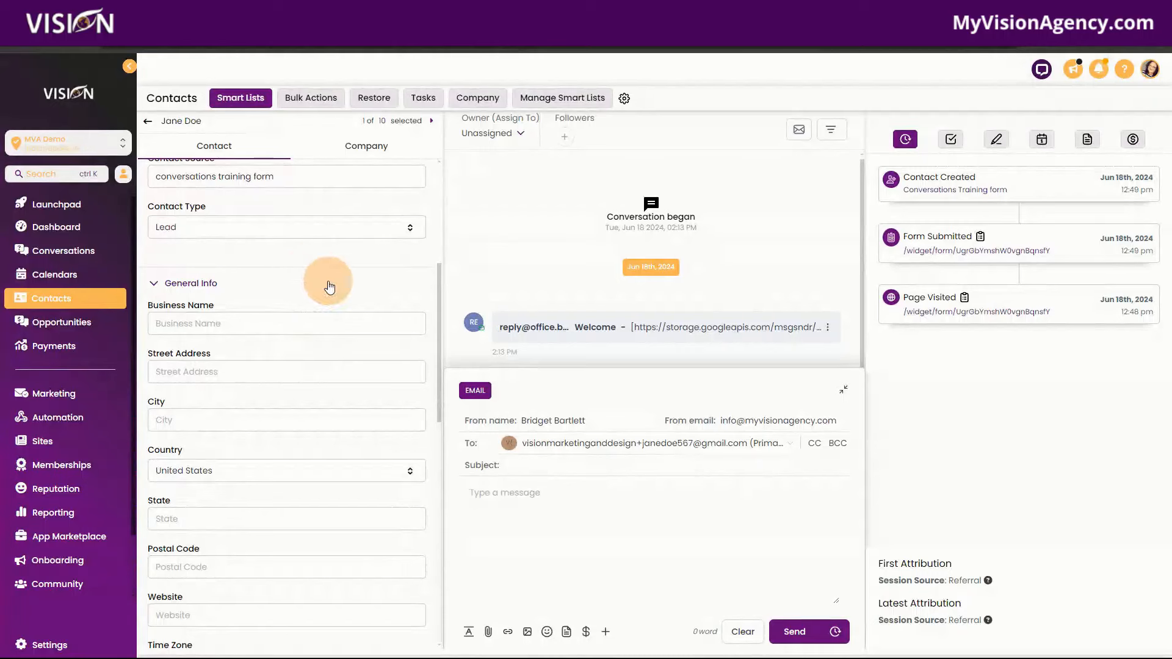
scroll(314, 256, "down", 3)
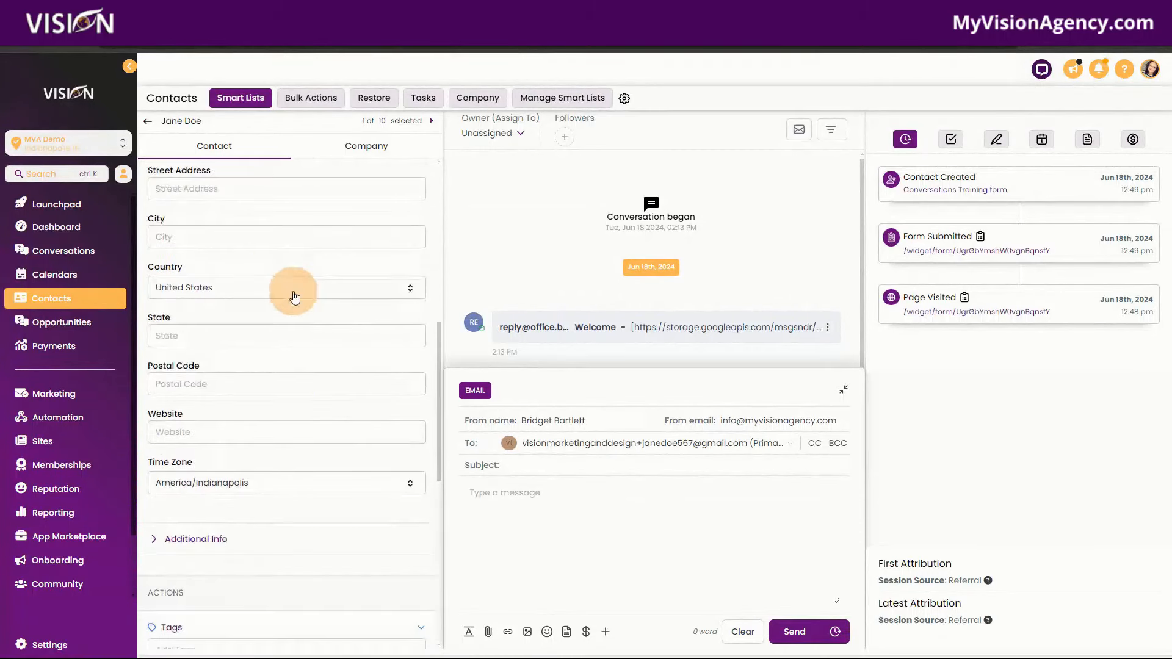
scroll(304, 340, "down", 3)
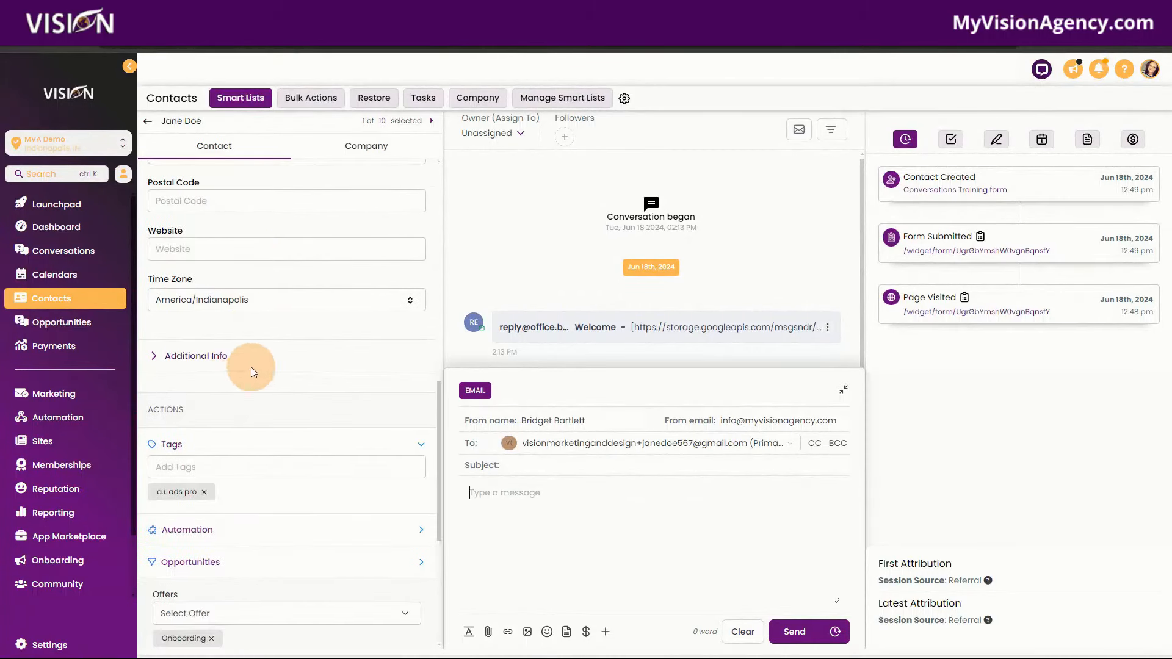
- Expand the contact's Additional Info section and review its custom fields through to the logo upload
left_click(223, 362)
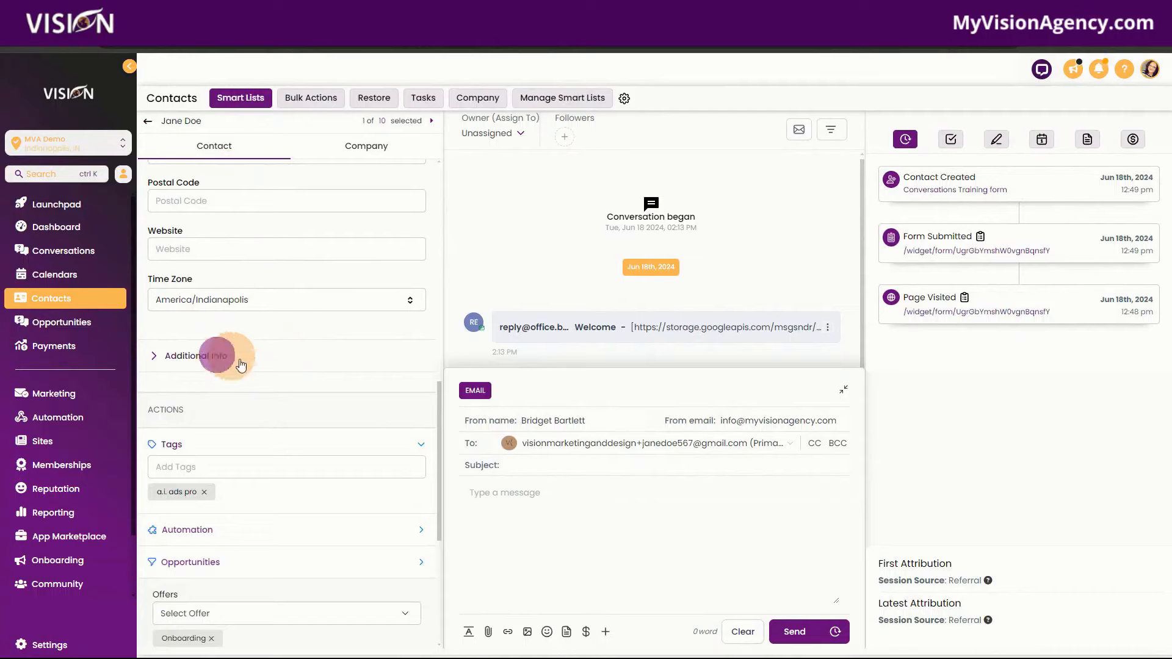
scroll(280, 439, "down", 3)
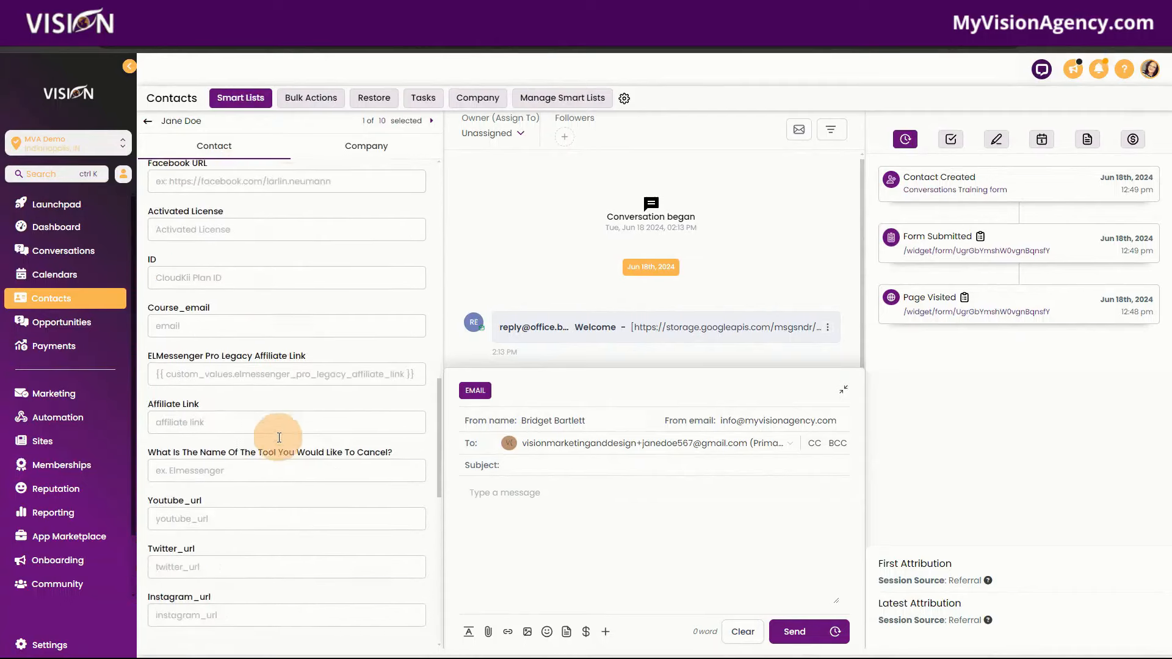
scroll(313, 455, "down", 2)
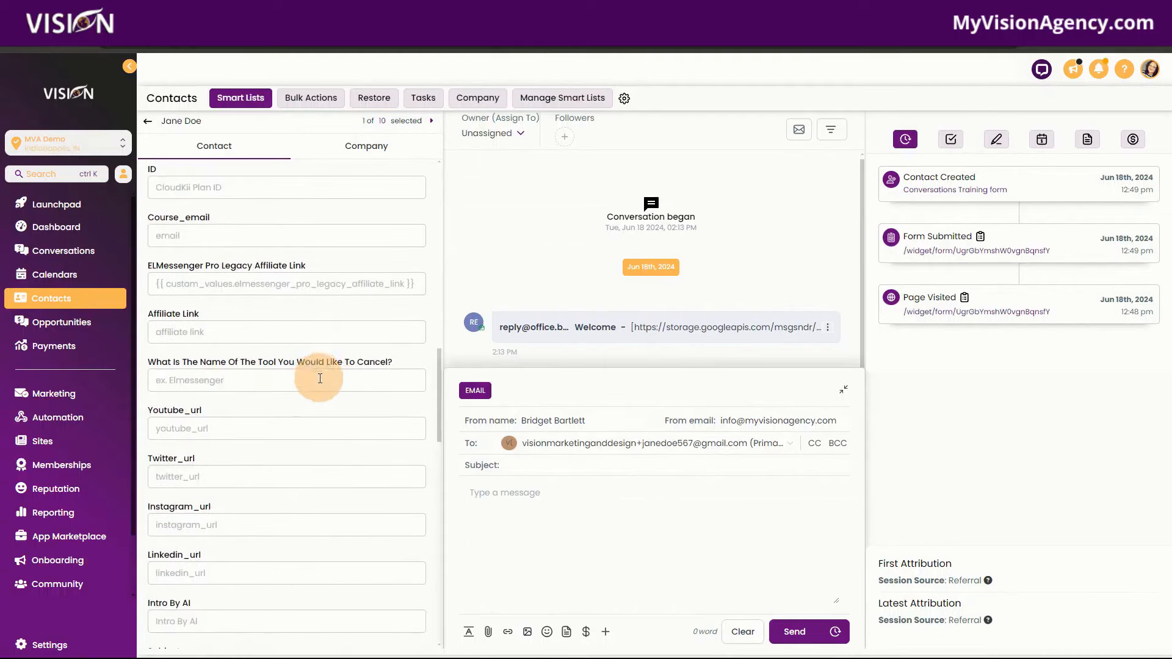
scroll(317, 386, "down", 10)
scroll(317, 386, "down", 2)
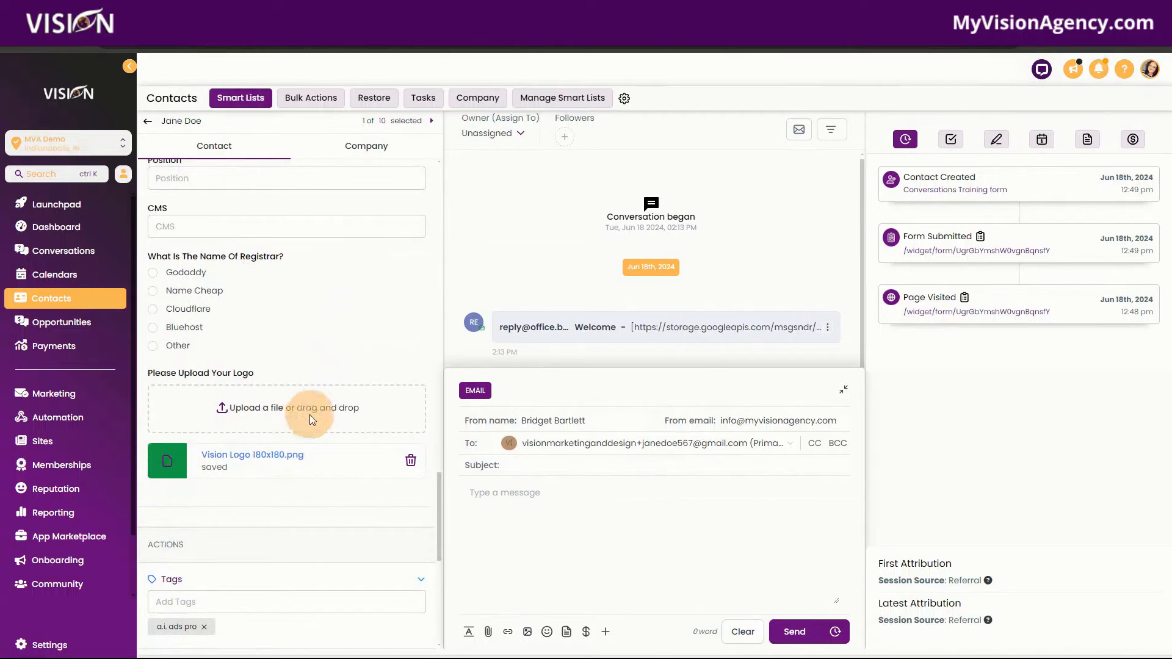
- Expand the contact's Automation and Opportunities sections and review the tags, offers and DND settings around them
scroll(309, 421, "down", 4)
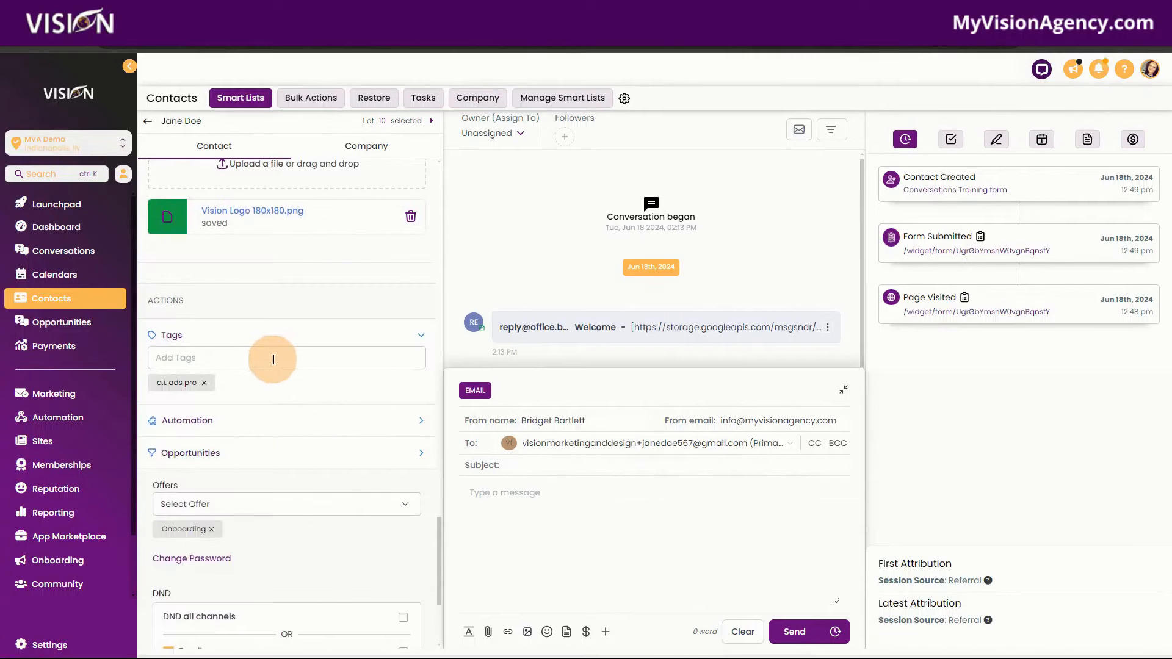
left_click(215, 422)
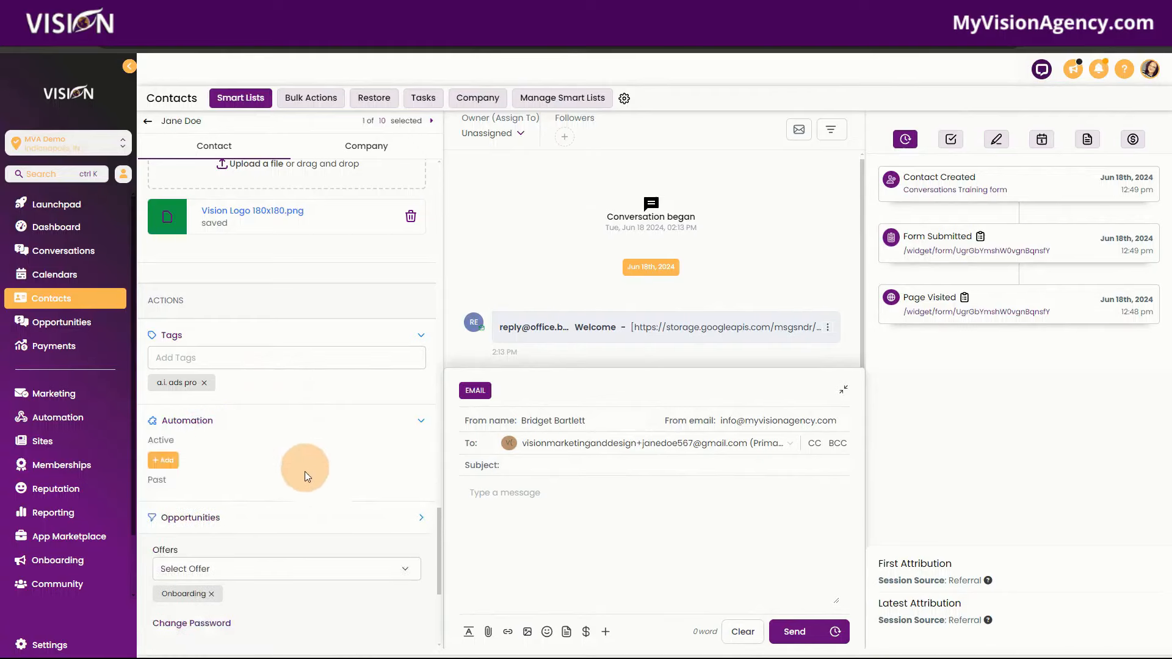
scroll(305, 502, "down", 3)
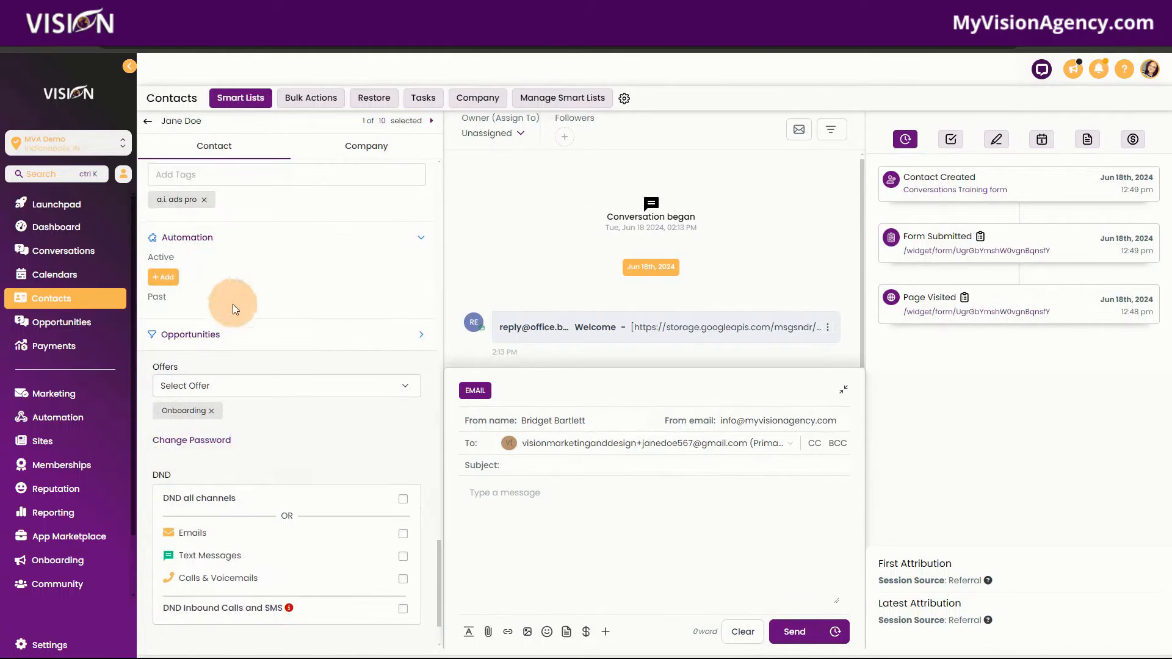
left_click(214, 335)
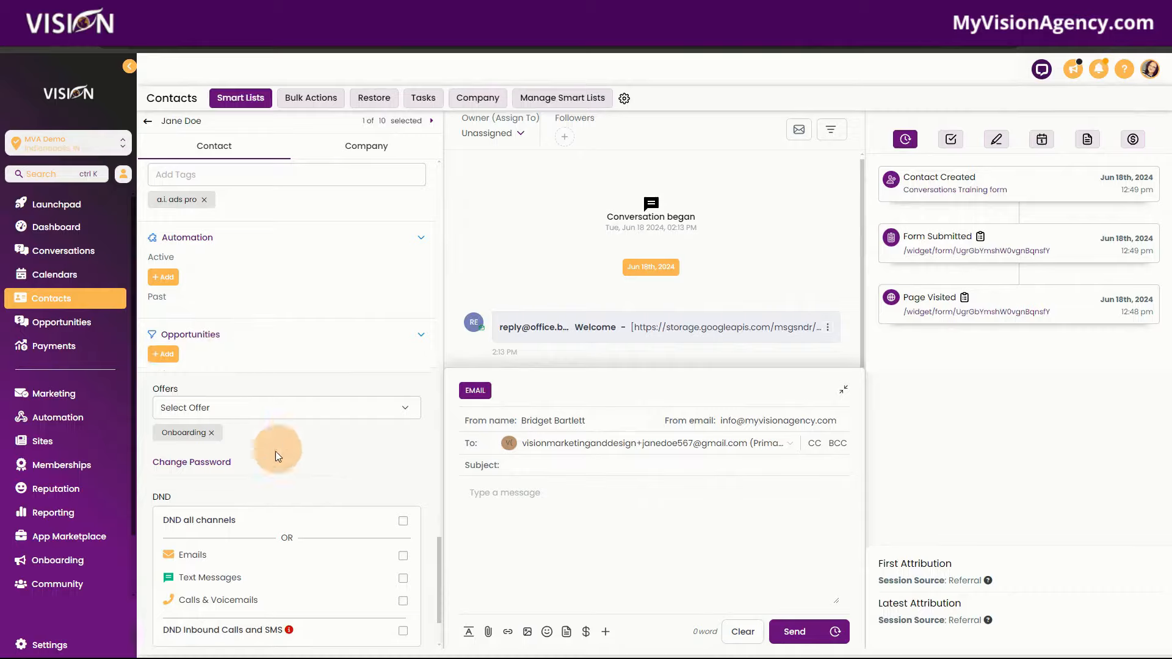
- Open the contact's password reset, enable the email notification option, and cancel the reset
left_click(211, 463)
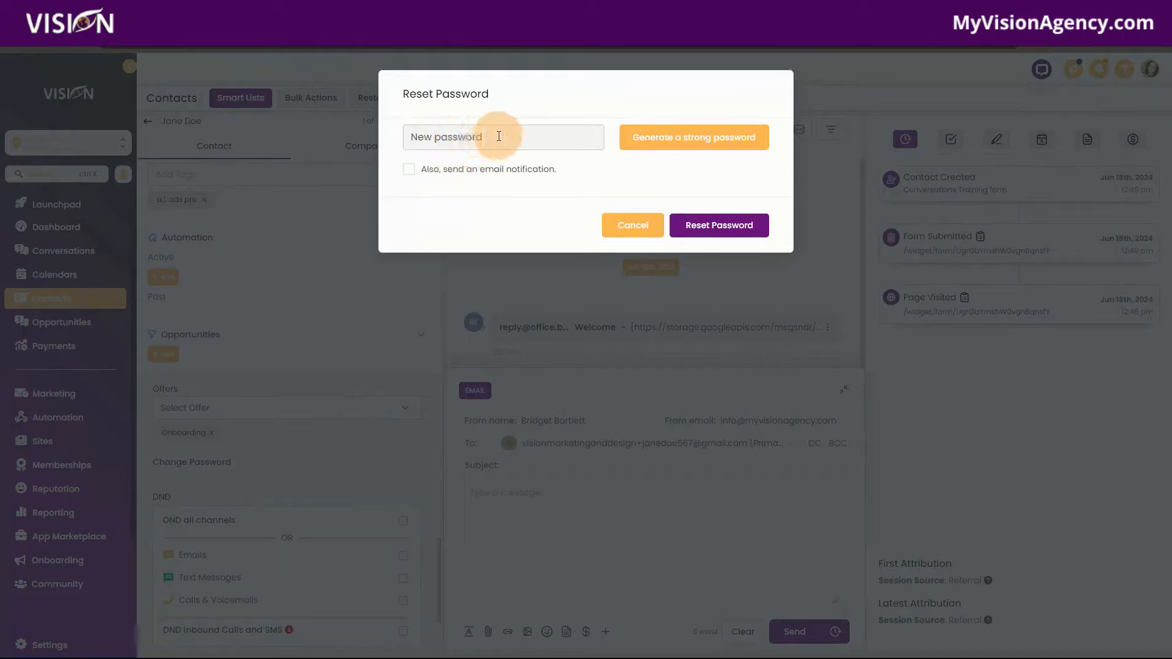
left_click(409, 169)
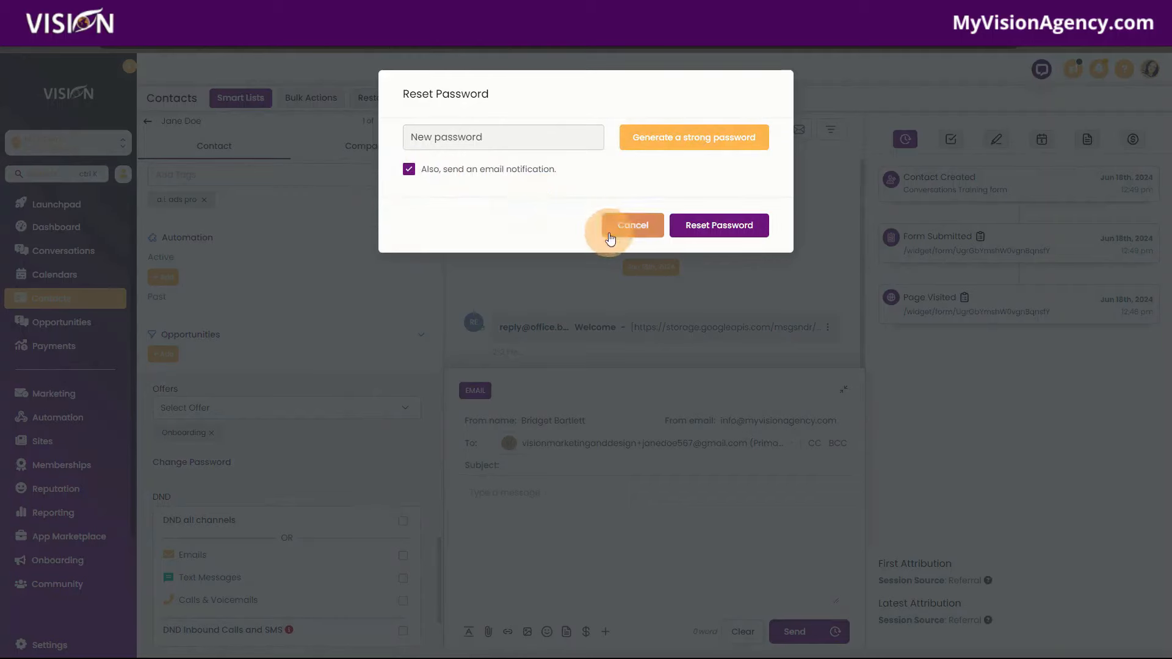
left_click(628, 226)
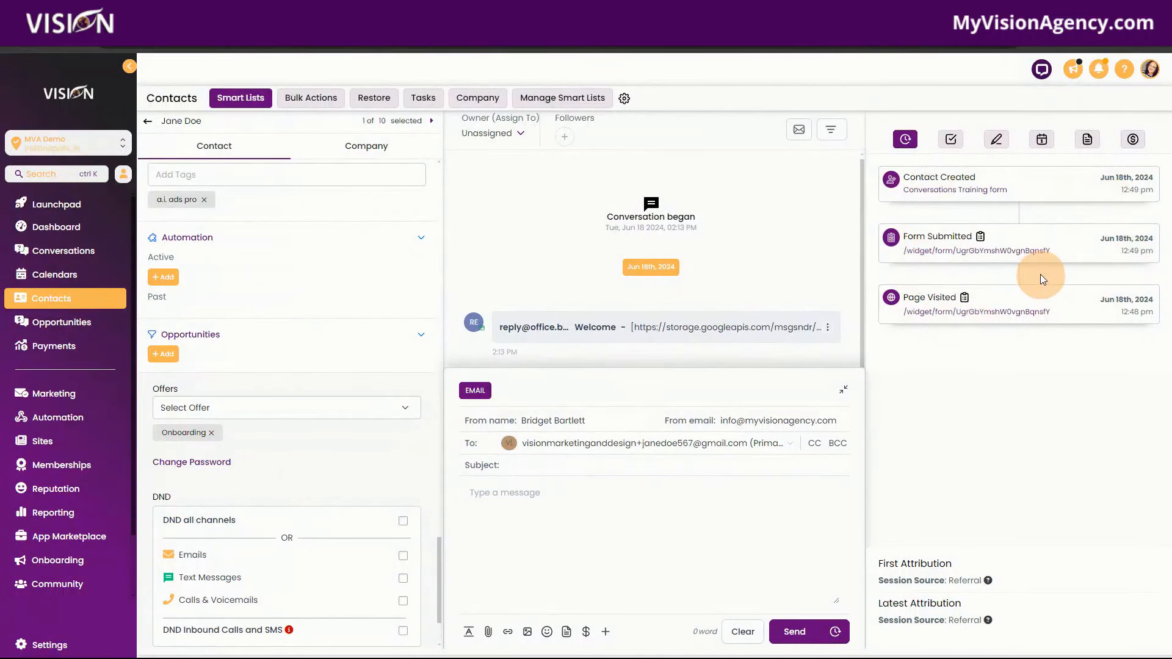
- View the contact's tasks, notes, appointments, documents and payments, and return to the contacts list
left_click(951, 138)
left_click(997, 141)
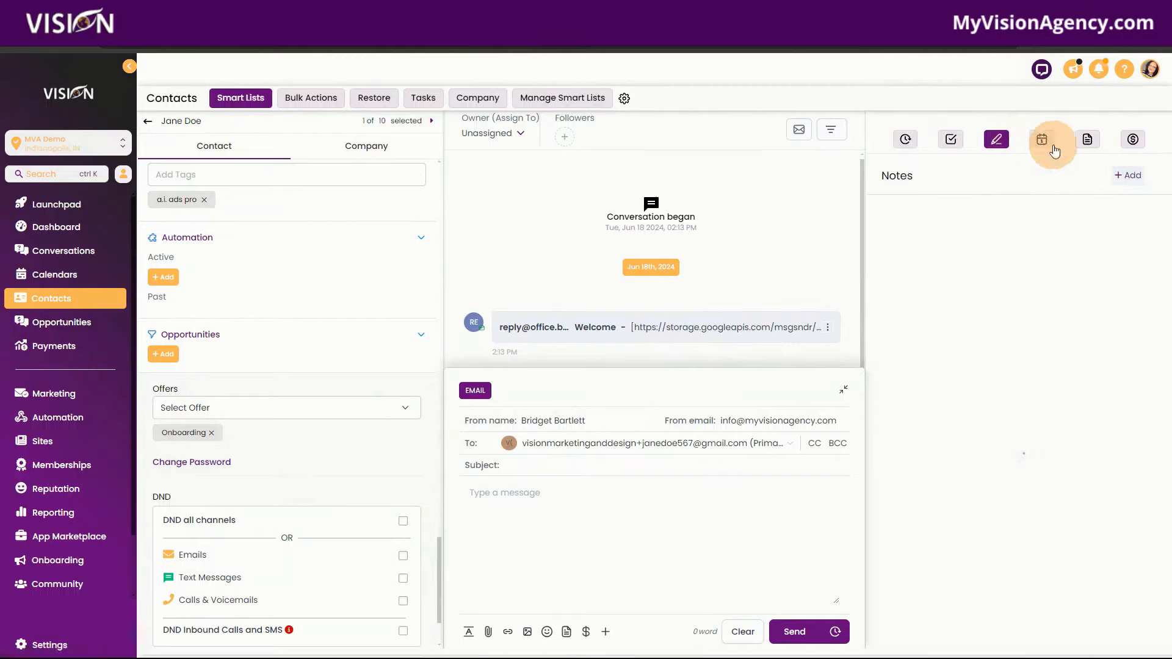
left_click(1042, 142)
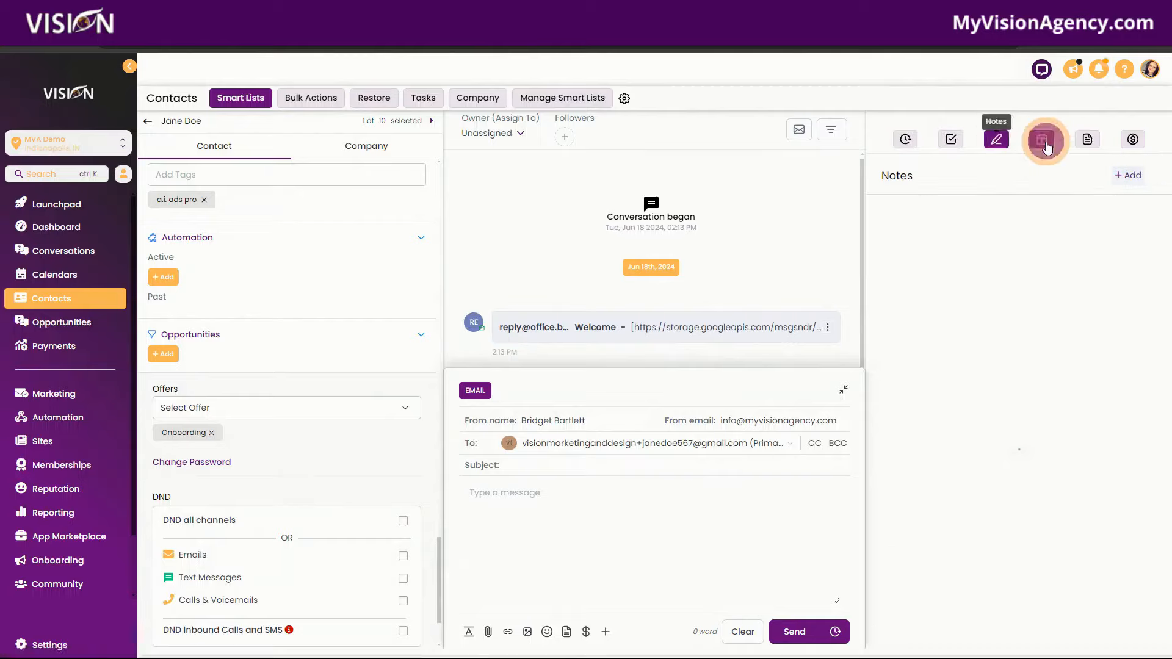
left_click(1083, 148)
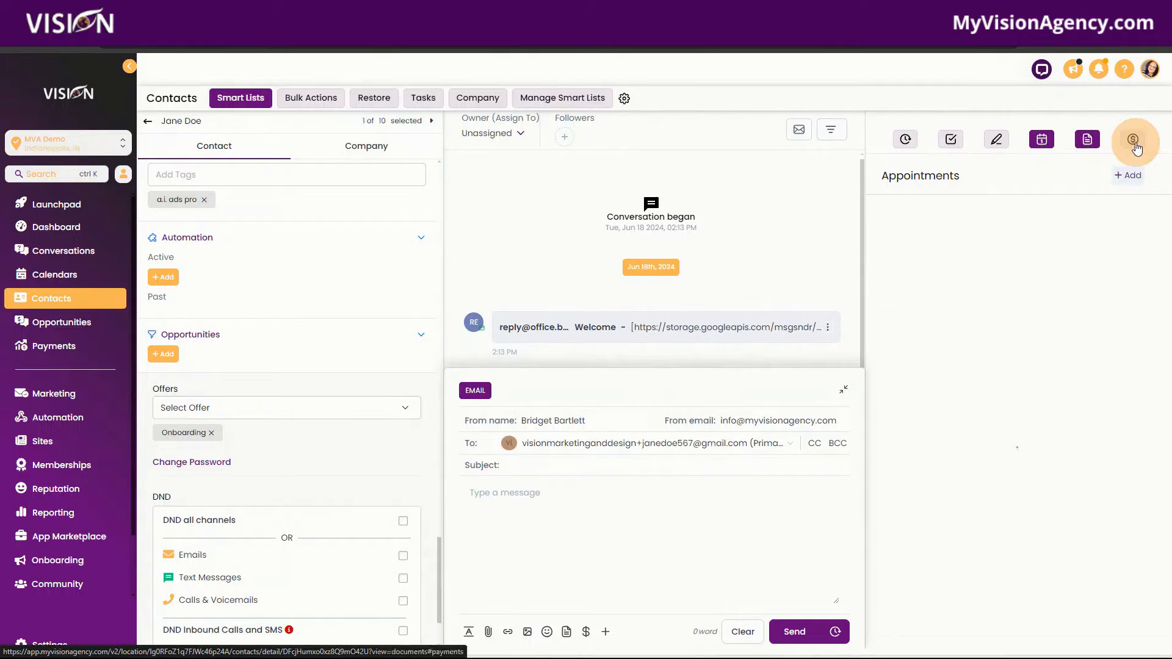
left_click(1133, 143)
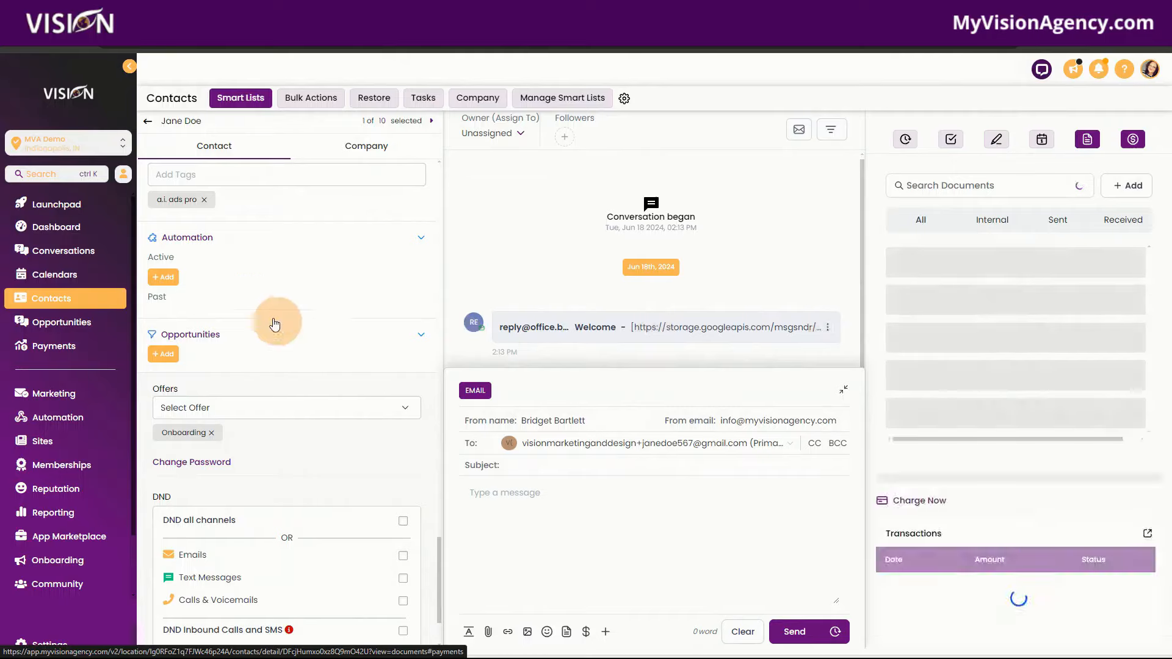
left_click(147, 122)
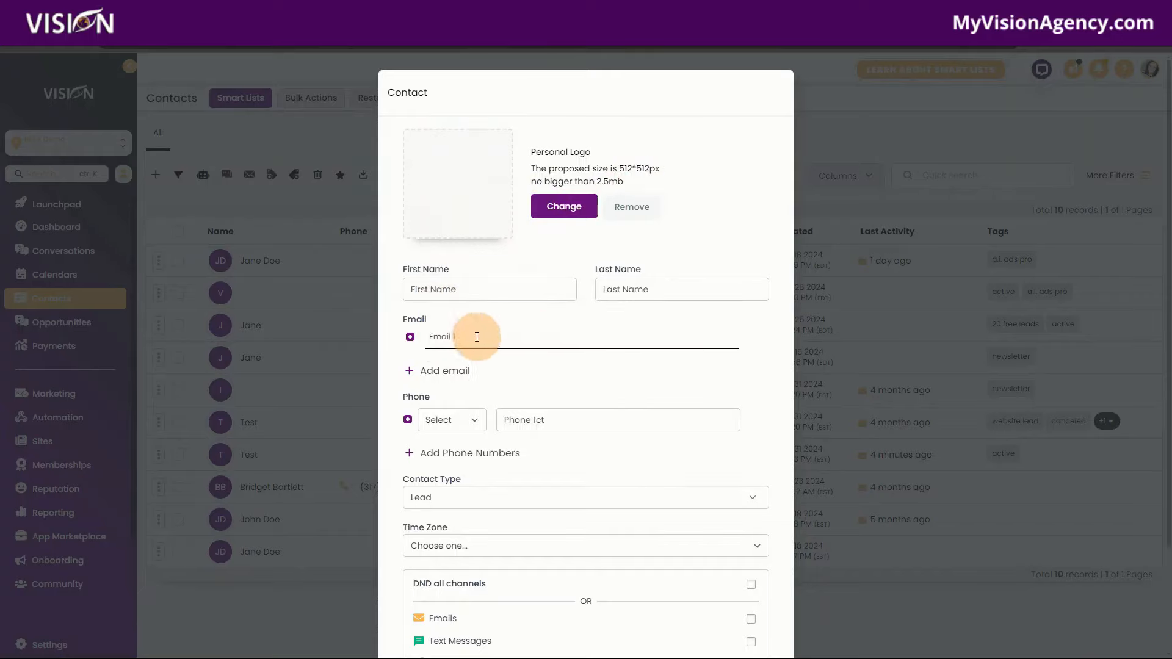
- Review the new contact form's fields, including the available contact types and time zones
scroll(558, 303, "down", 2)
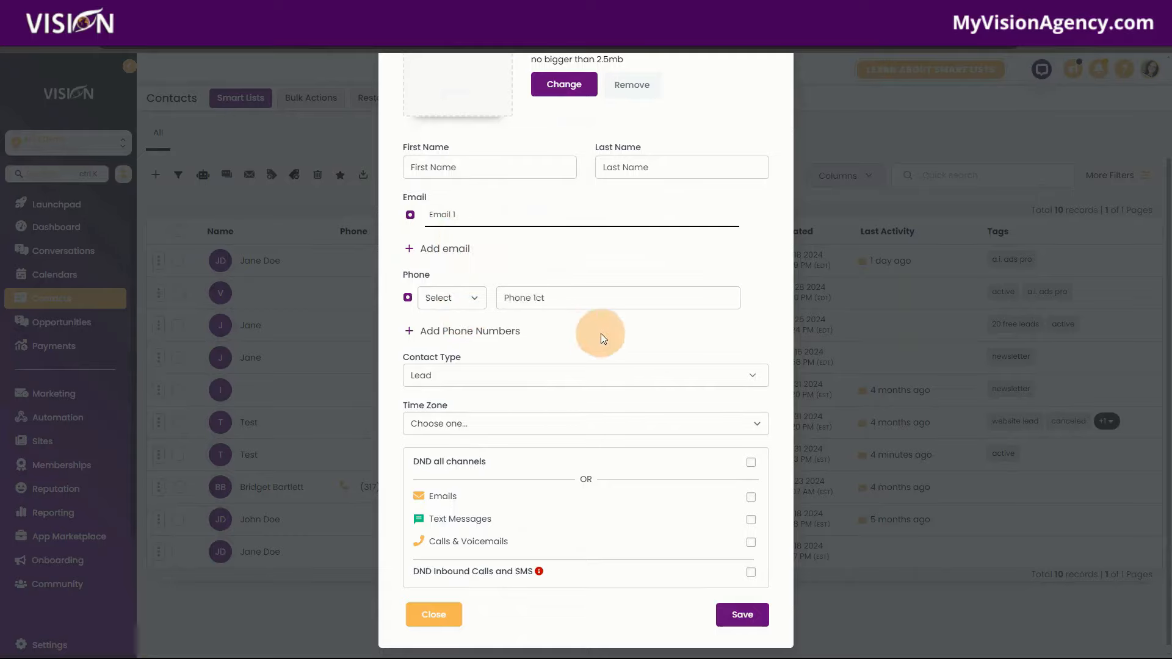
scroll(601, 332, "down", 1)
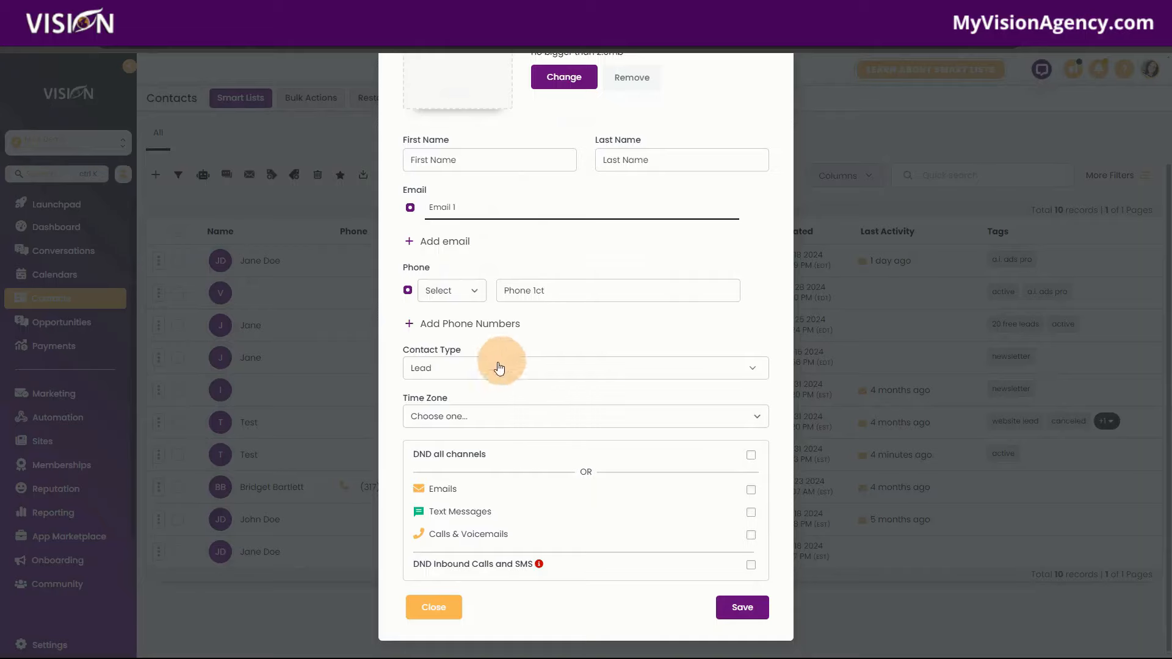
left_click(446, 372)
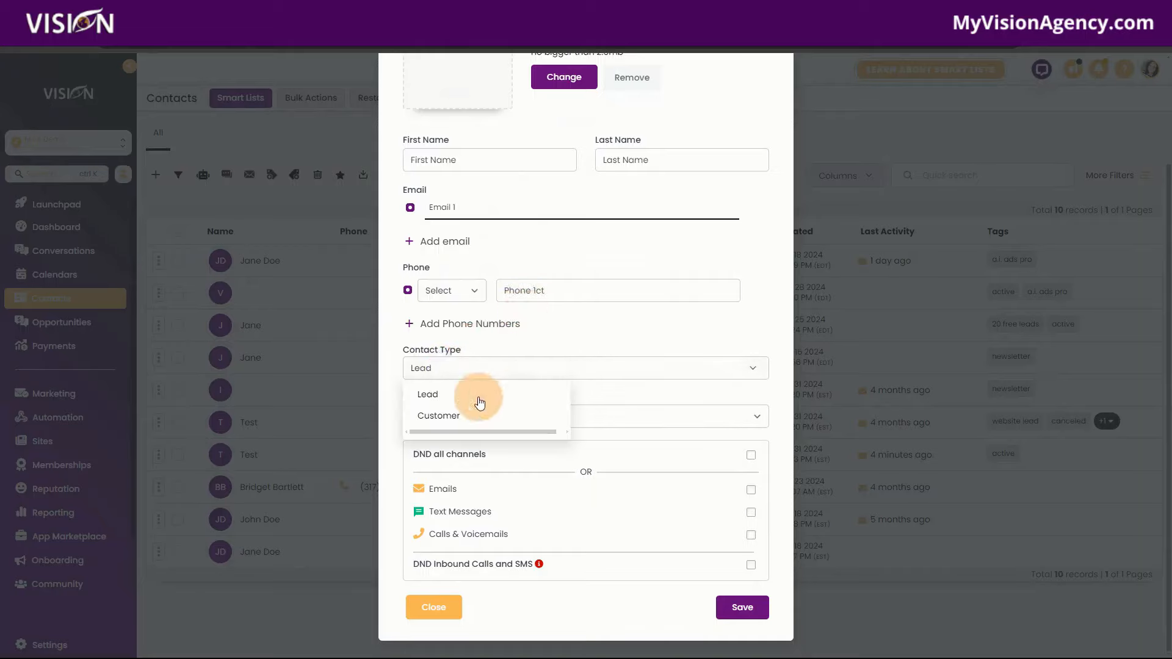
left_click(523, 346)
left_click(462, 418)
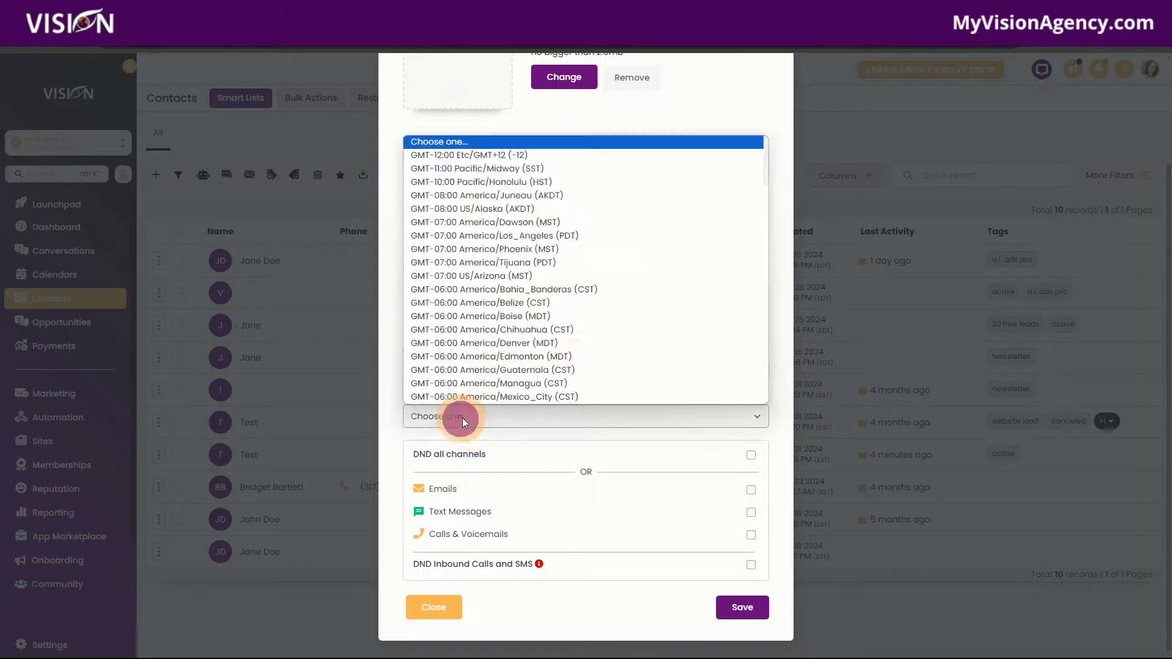
left_click(782, 474)
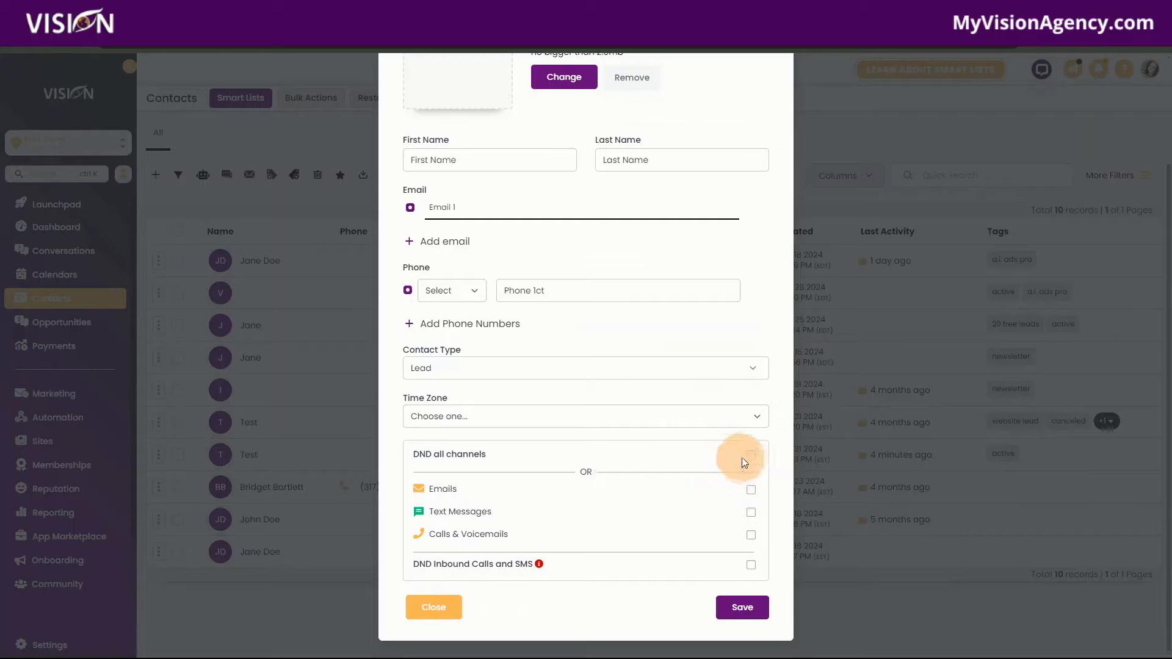
- Enable DND for Text Messages and for Calls & Voicemails in the new contact form, and clear both again
left_click(752, 512)
left_click(751, 536)
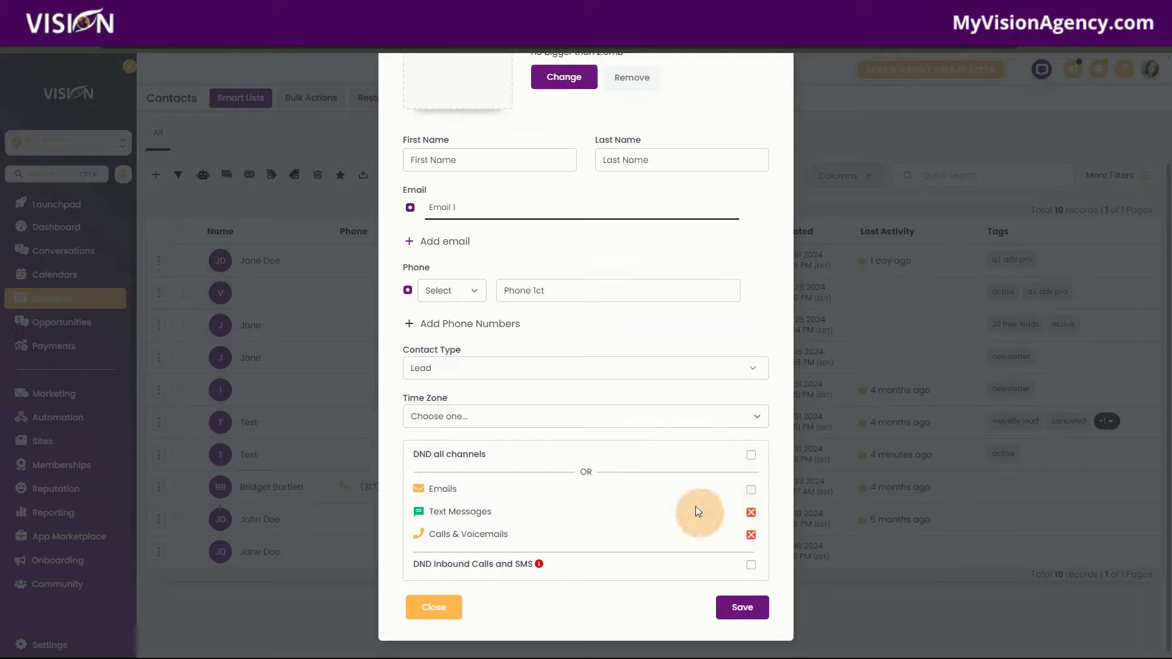
left_click(751, 536)
left_click(751, 512)
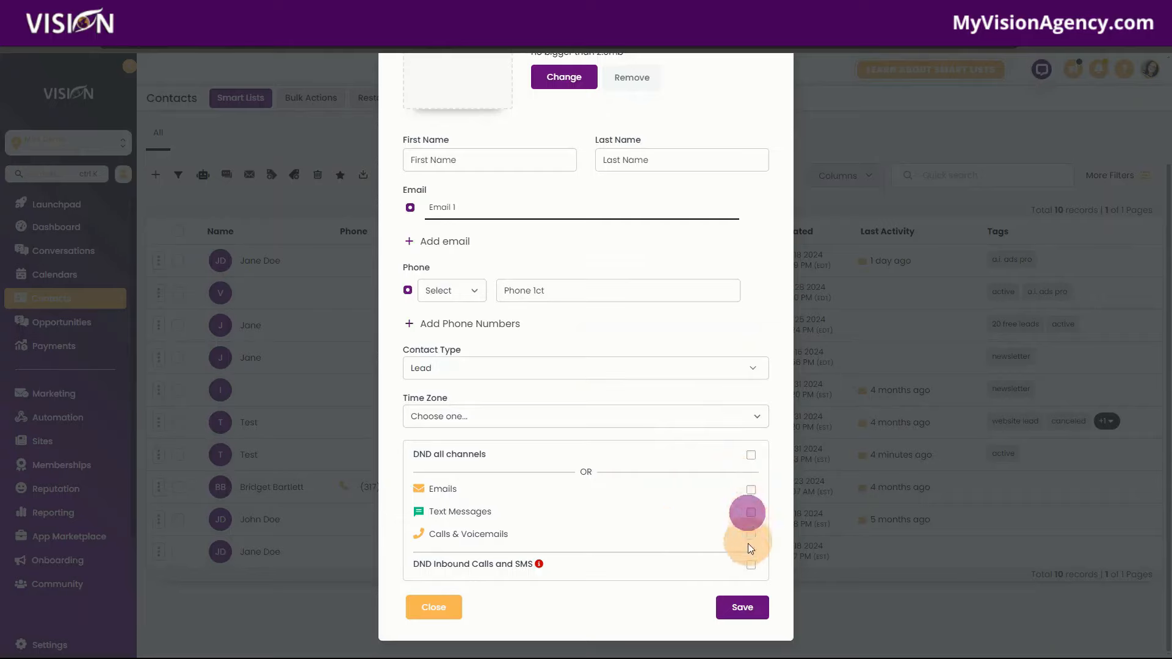
- Check the remaining new contact form fields and close the form without saving
scroll(621, 400, "up", 2)
scroll(621, 398, "down", 3)
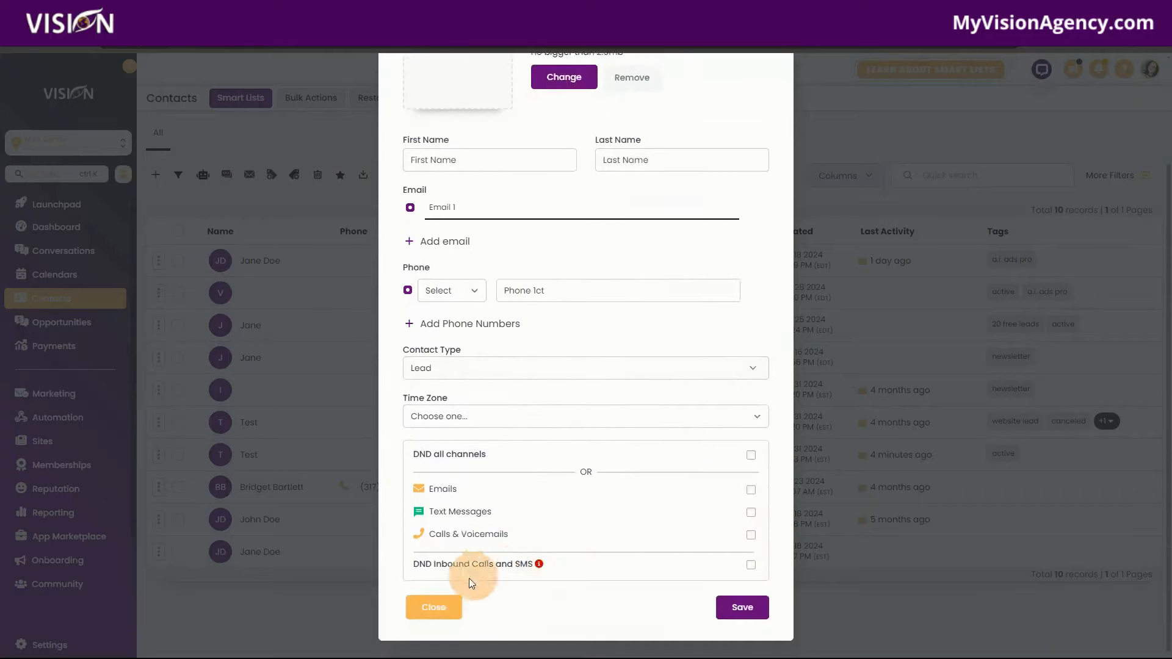
left_click(445, 604)
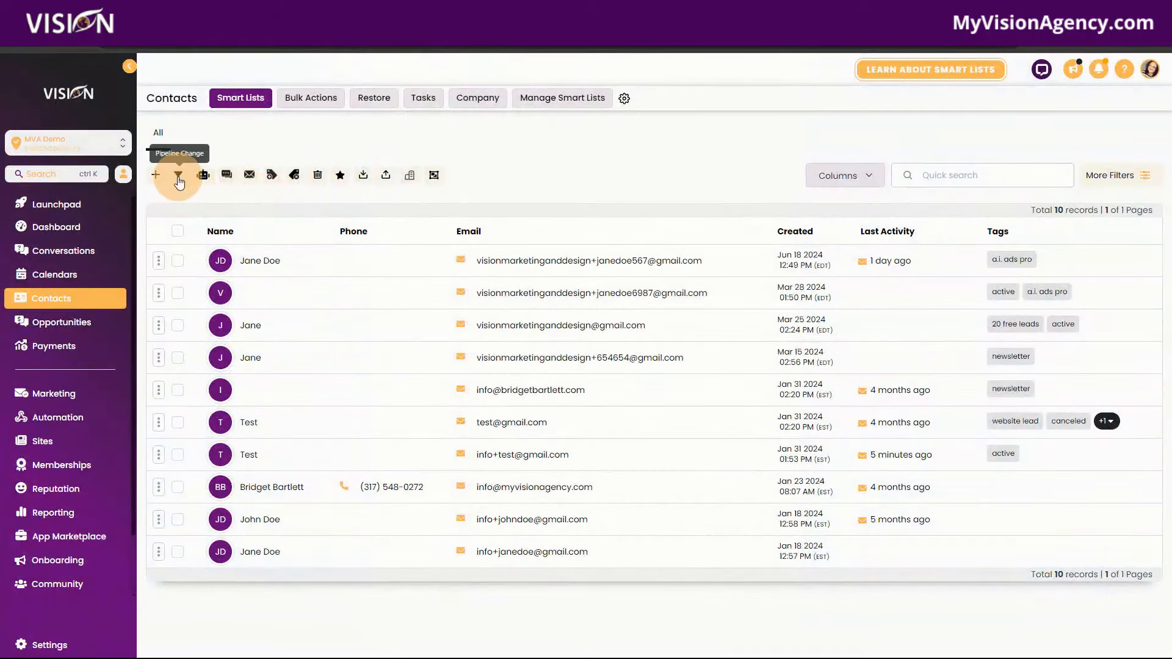
- Select the three most recently created contacts and start a pipeline change for them
left_click(179, 177)
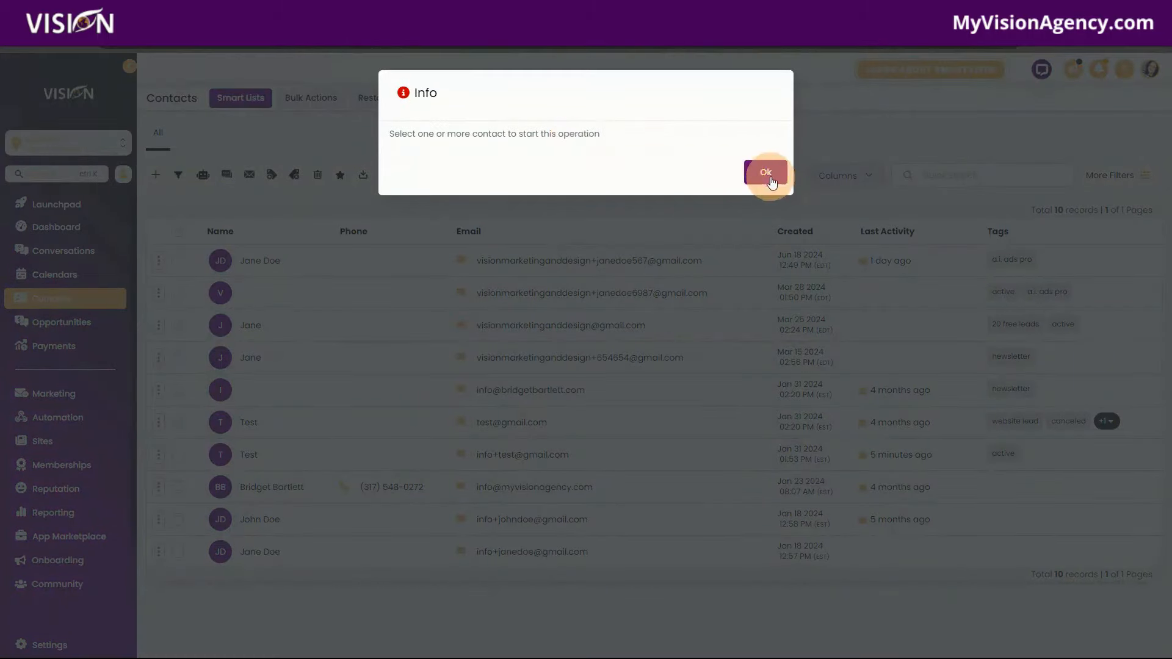
left_click(766, 173)
left_click(177, 292)
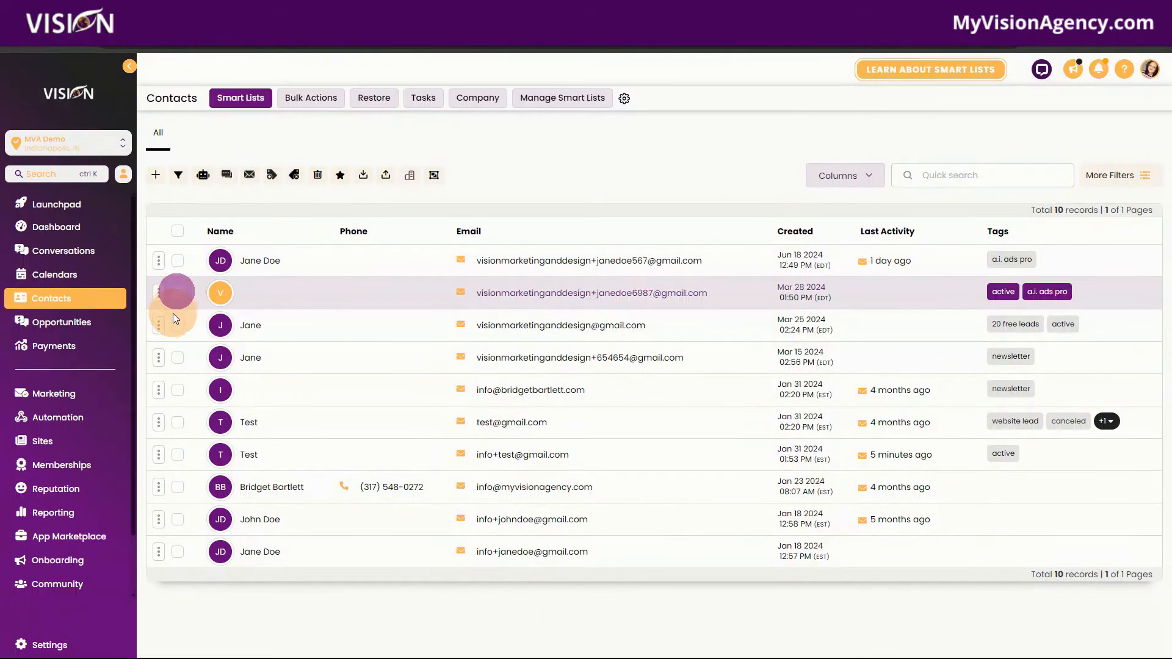
left_click(175, 323)
left_click(177, 260)
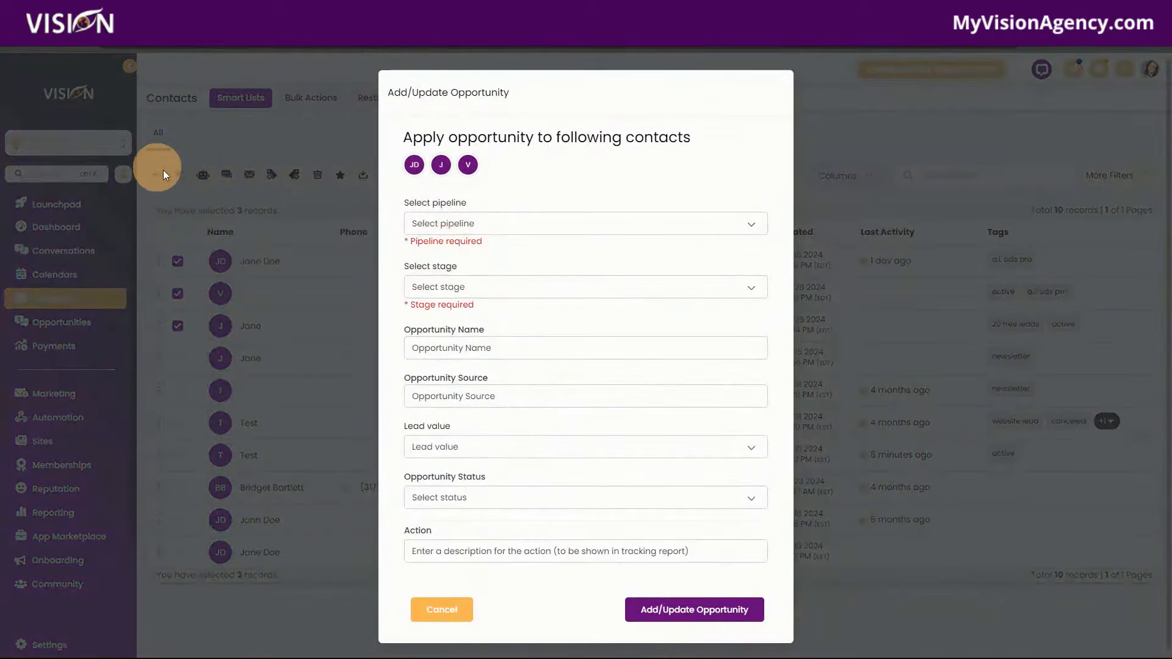
- Review the available pipelines and the stage selection for the opportunity update
left_click(483, 226)
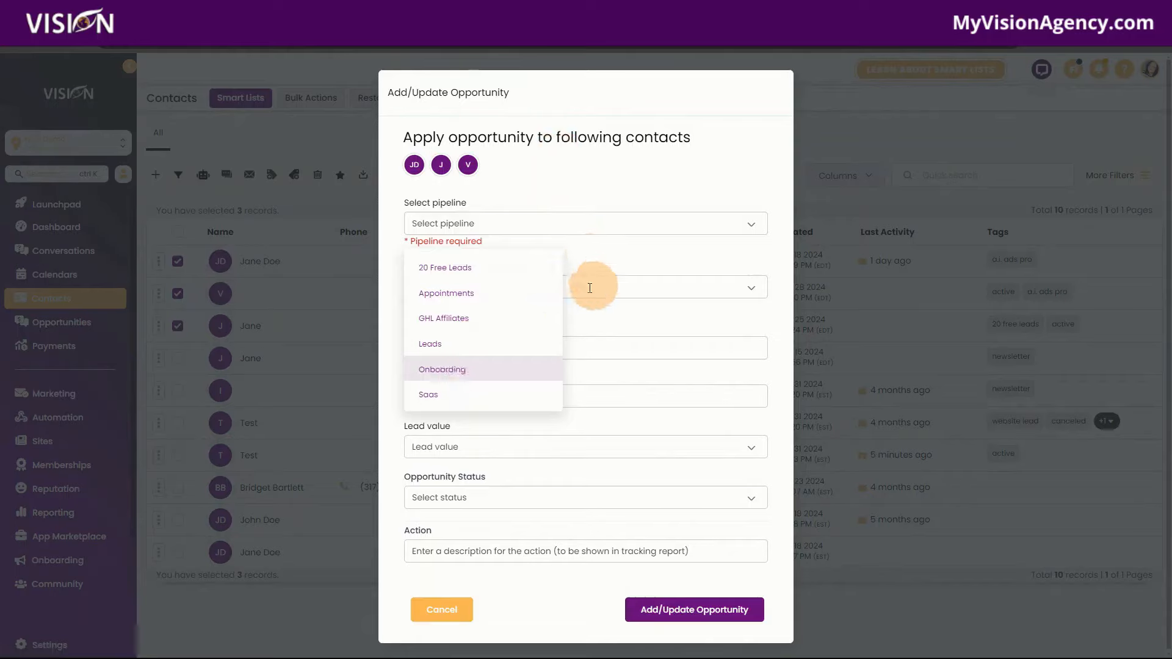
left_click(516, 221)
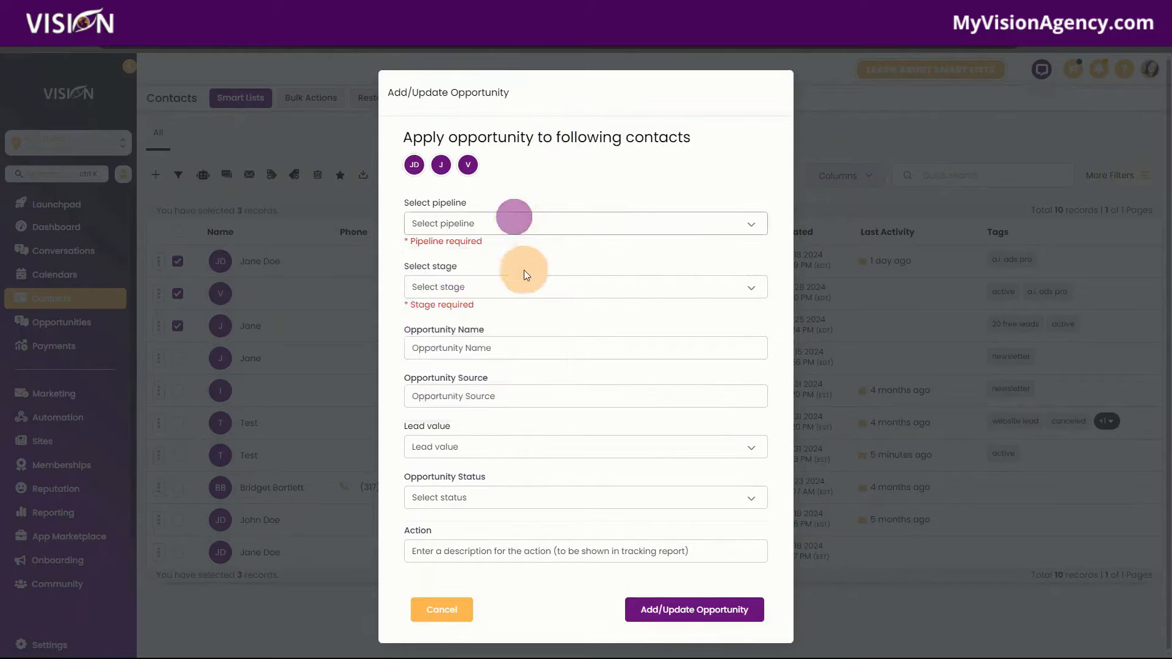
left_click(525, 289)
left_click(623, 317)
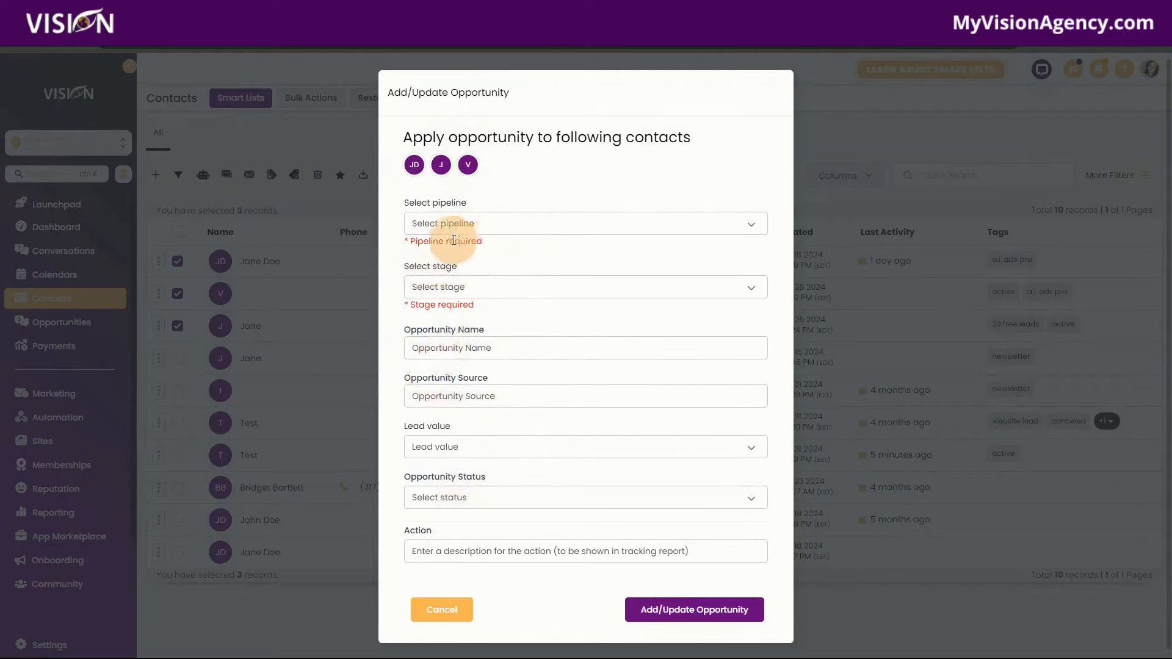
- Set the opportunity's pipeline to 20 Free Leads and its stage to Email Opened
left_click(505, 225)
left_click(471, 265)
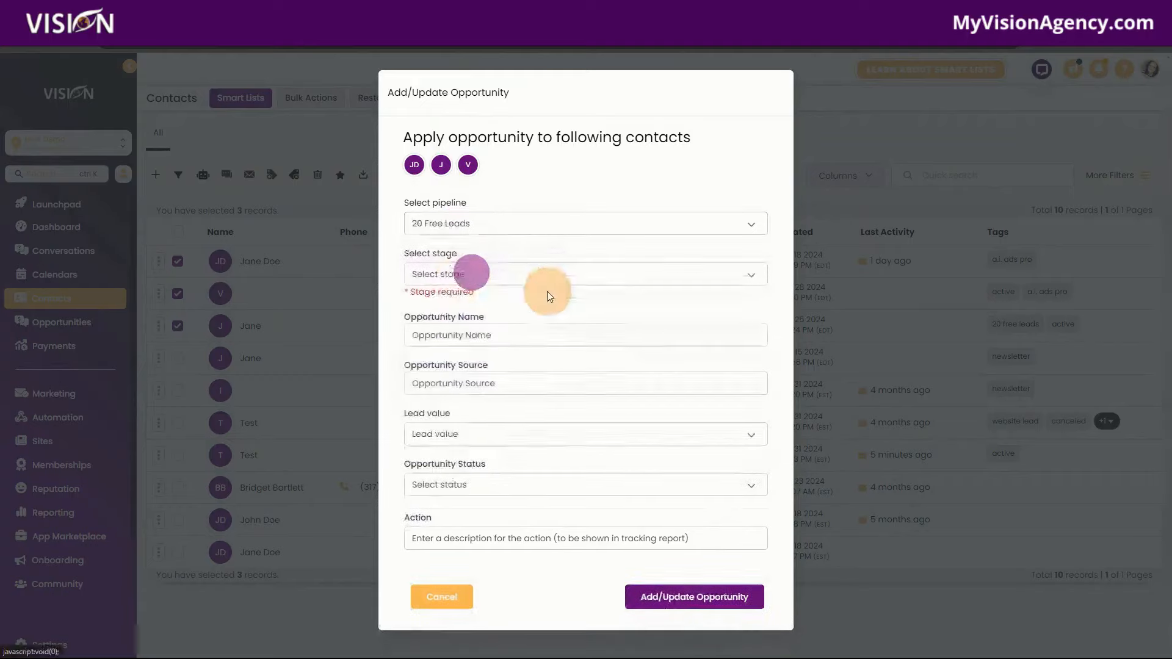
left_click(454, 275)
left_click(537, 331)
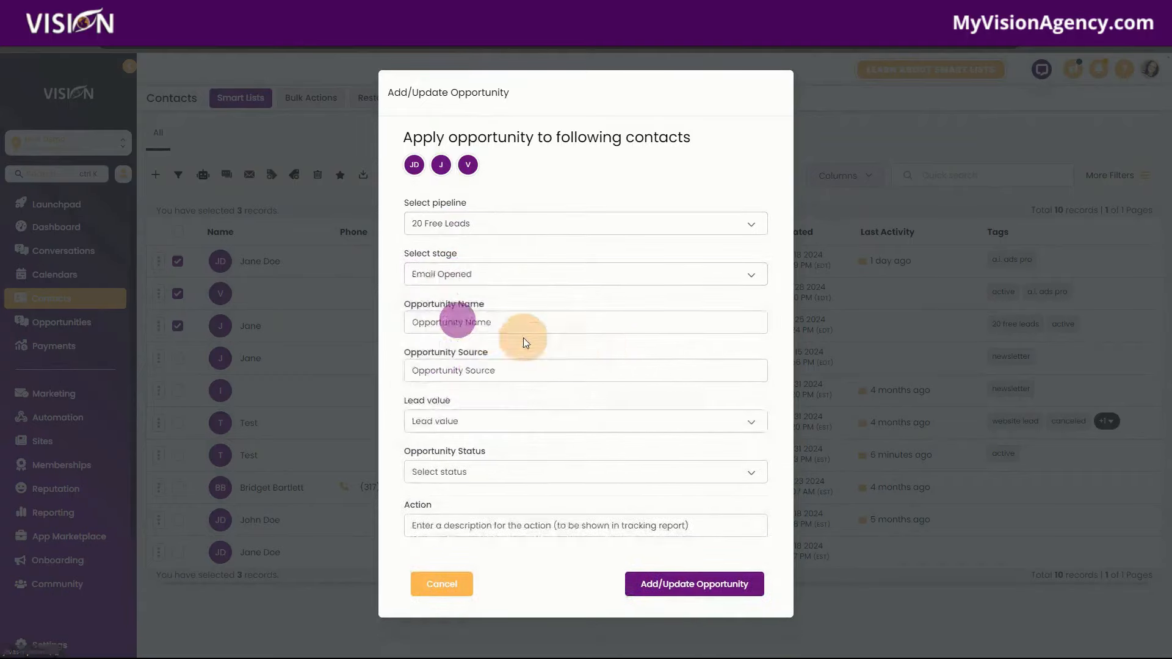
- Leave the opportunity name blank and set the opportunity status to Won
left_click(473, 322)
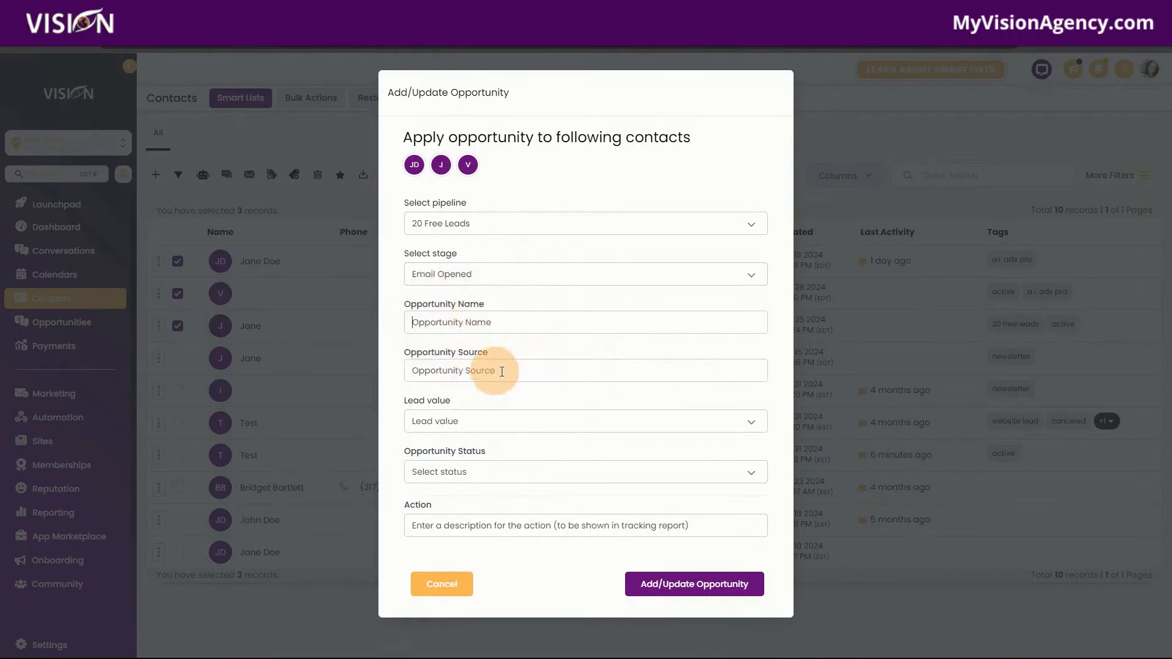
left_click(466, 471)
left_click(438, 524)
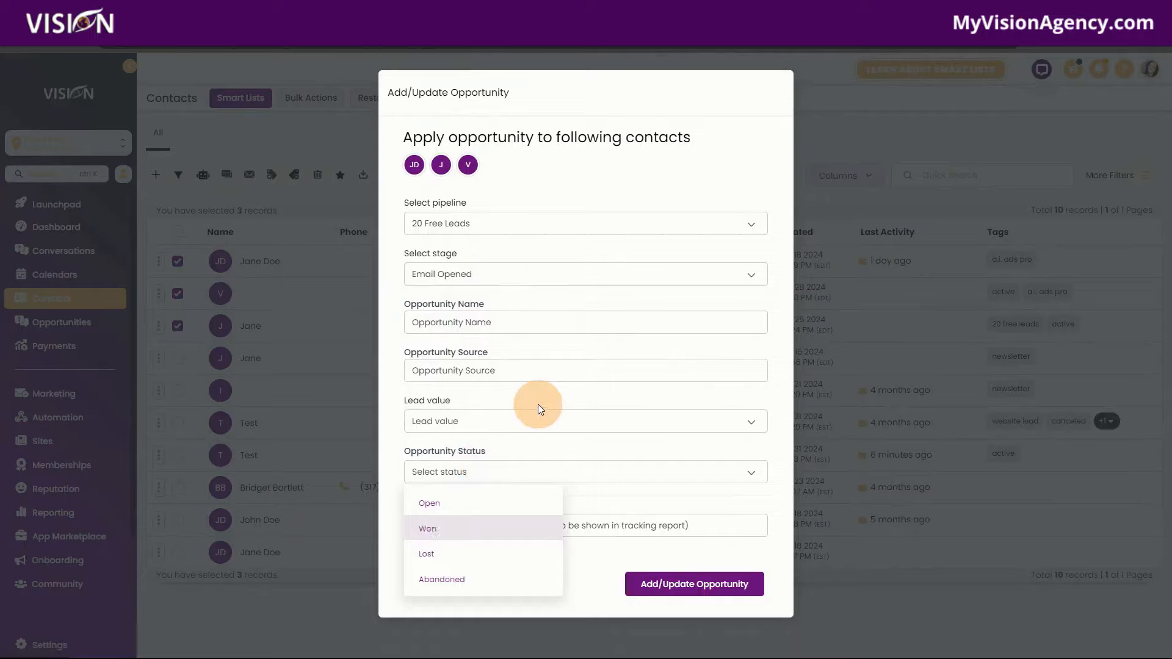
left_click(420, 527)
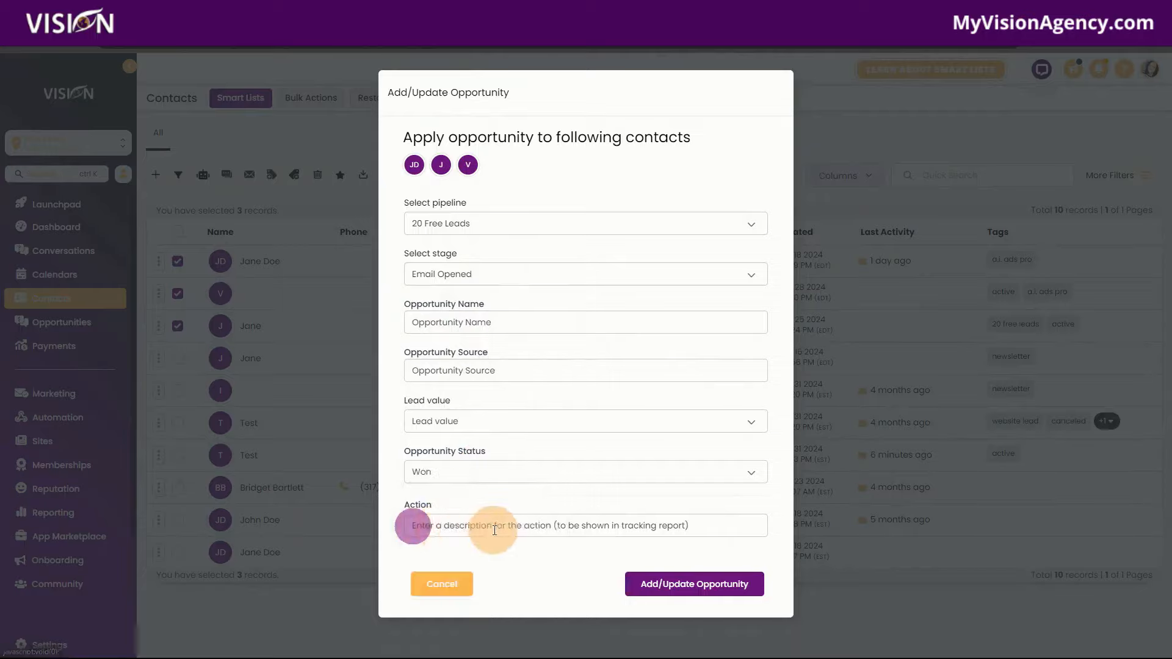
- Enter an action description beginning "Updated the" and cancel the opportunity update
left_click(495, 530)
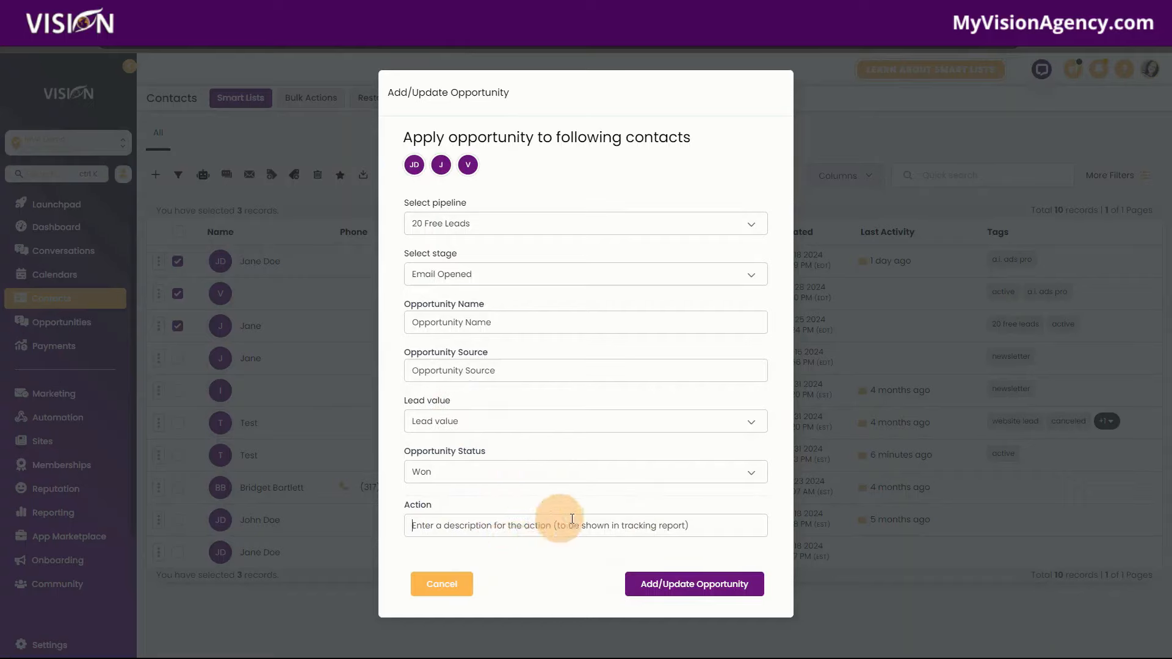
left_click(528, 528)
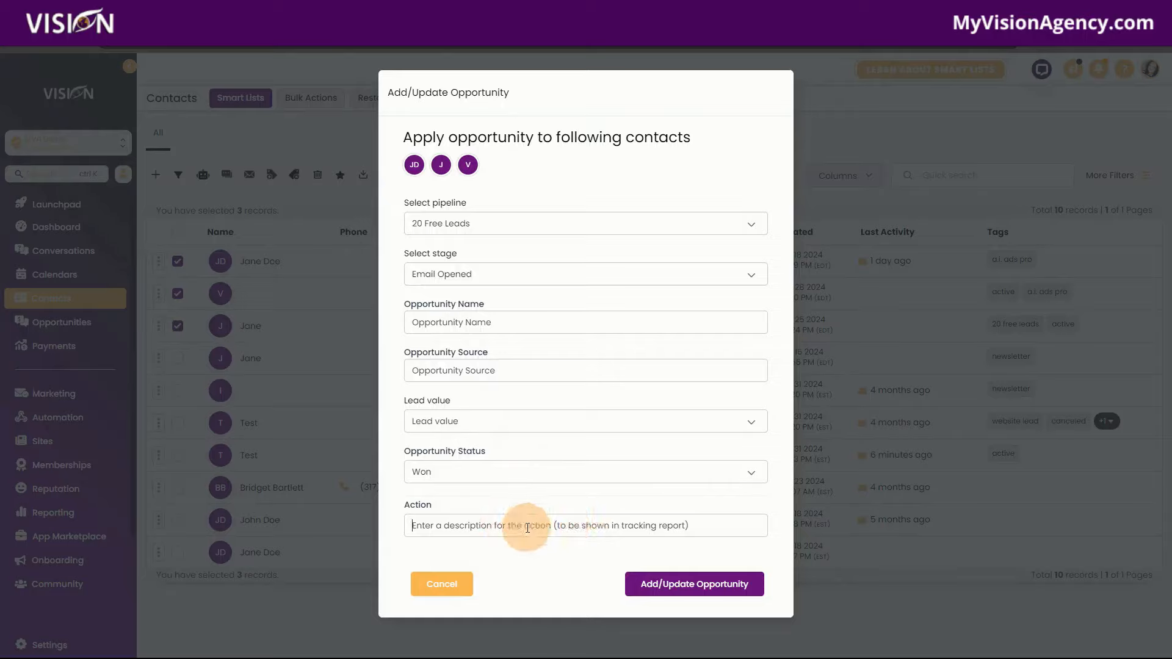
type("Updated")
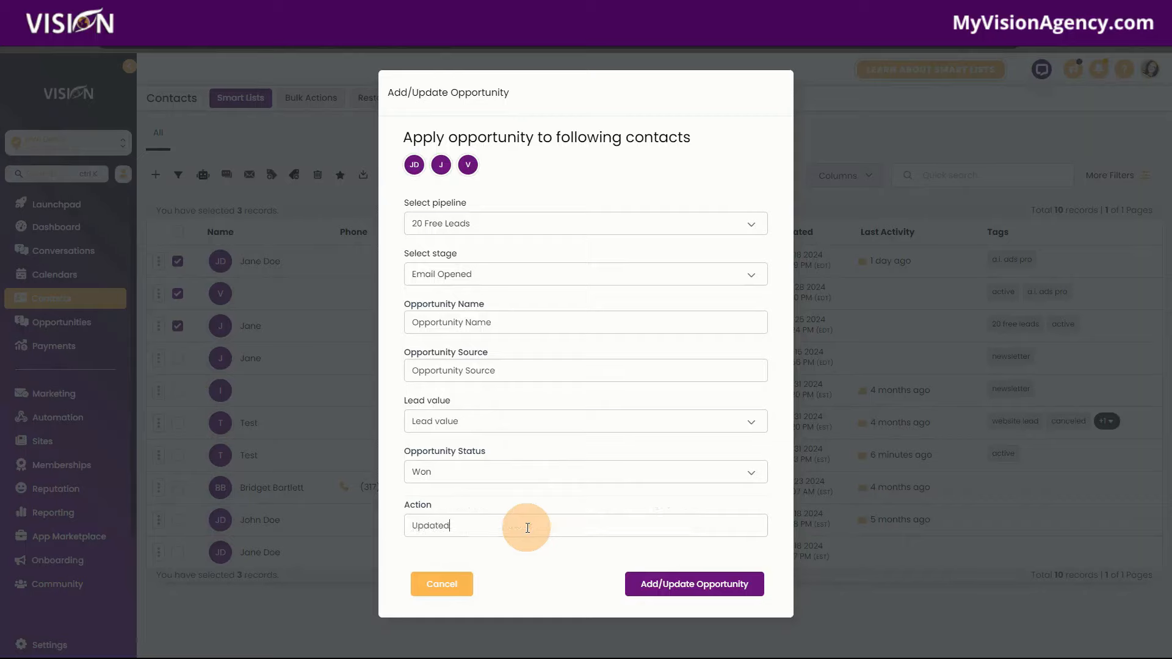
type(" the opporunit")
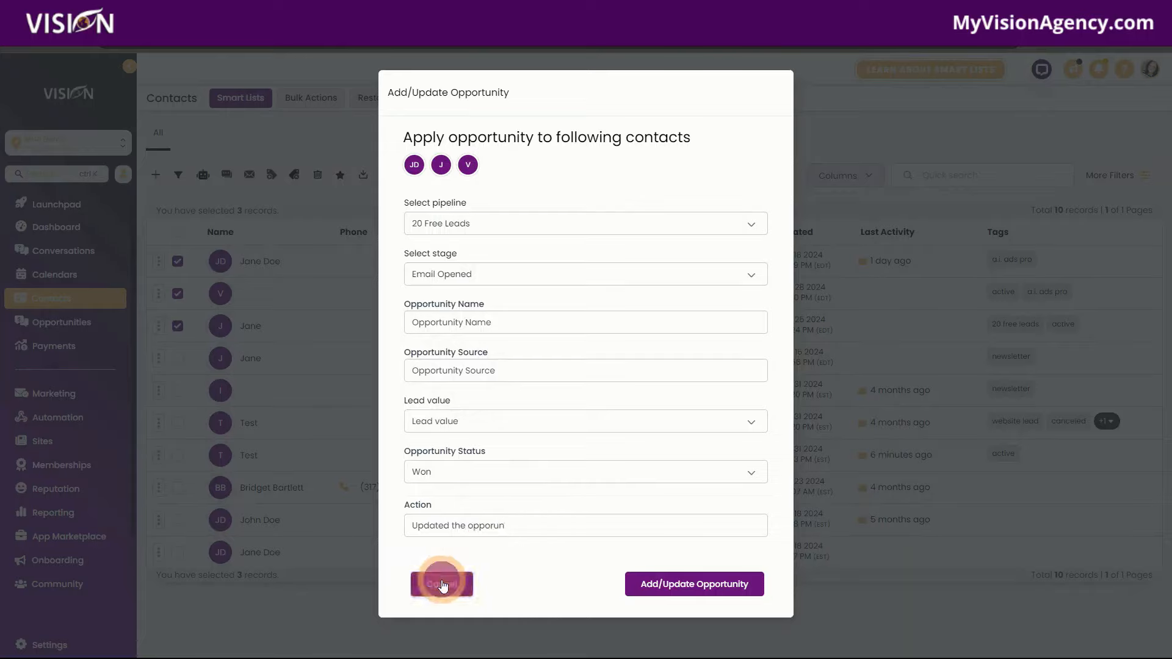
left_click(340, 298)
- View the contacts' bulk actions page and its filters for users, statuses, action types and date range
left_click(313, 102)
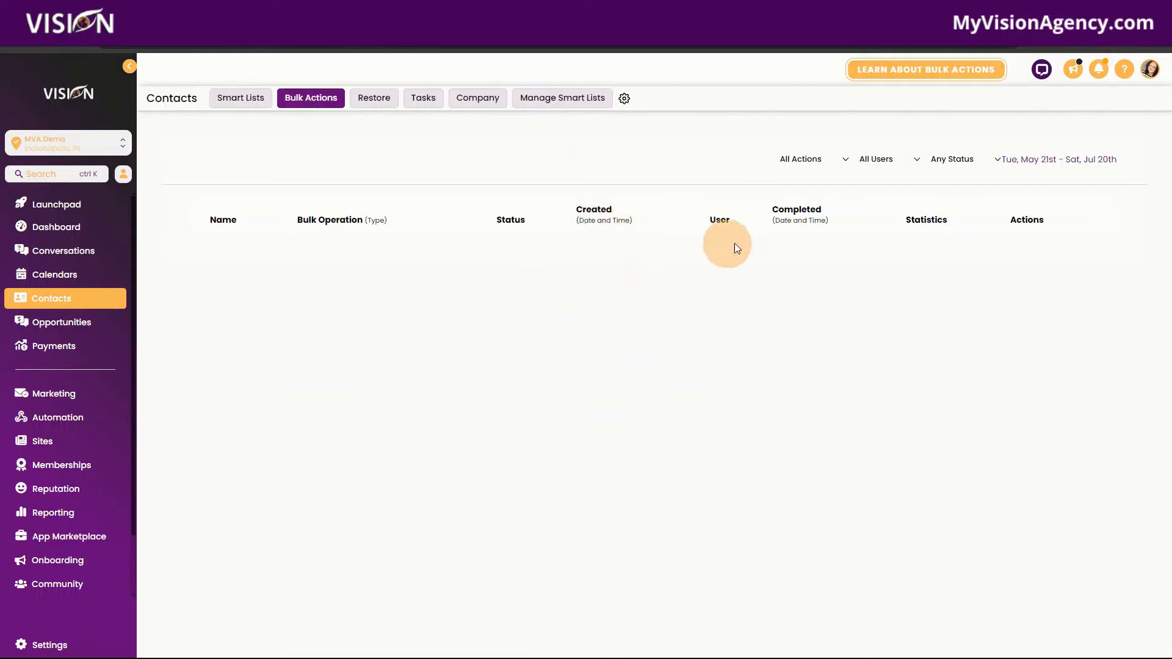
left_click(872, 160)
left_click(956, 159)
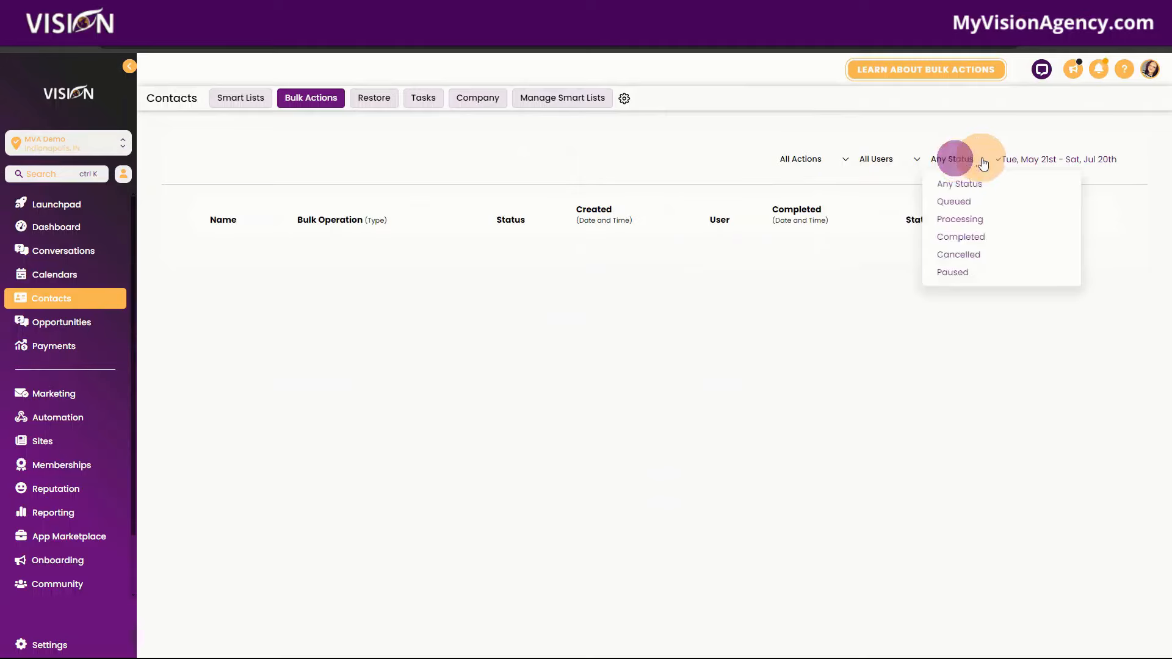
left_click(817, 162)
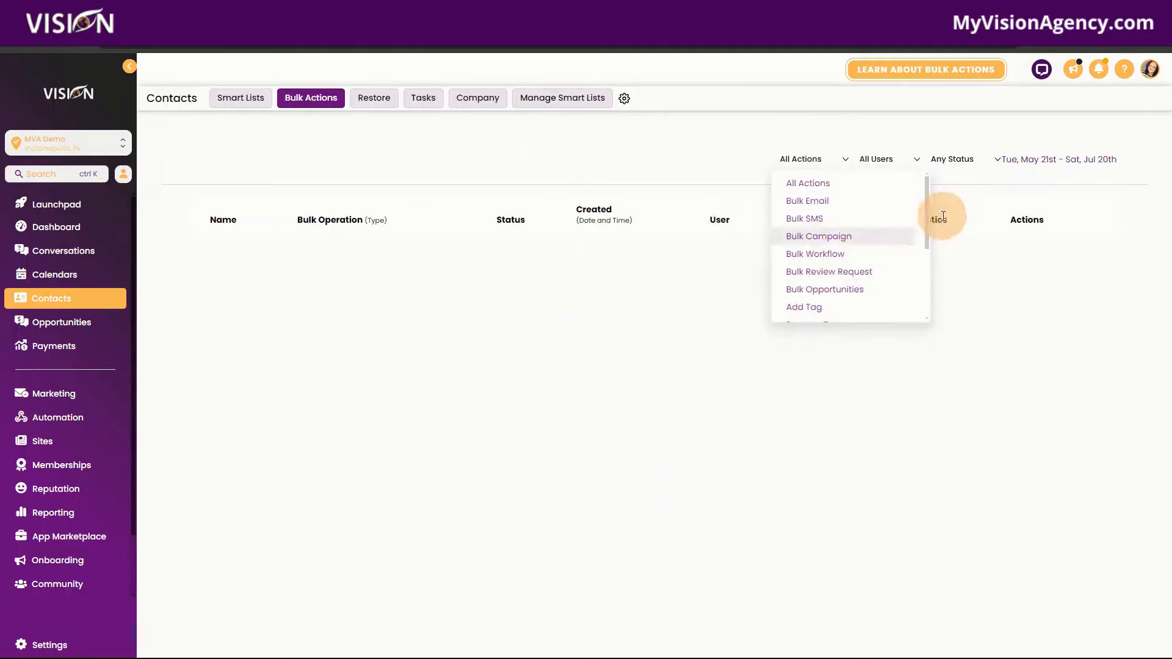
left_click(1072, 160)
left_click(629, 152)
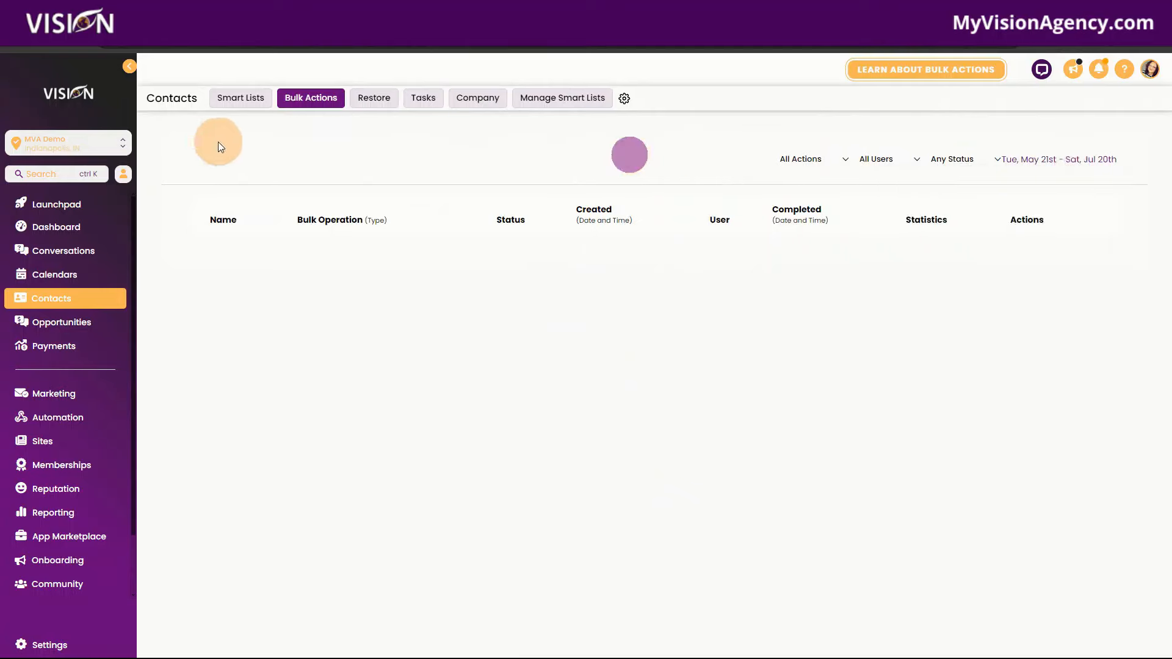
- Return to the smart lists, select the most recently created contact and proceed with adding it to an automation
left_click(241, 103)
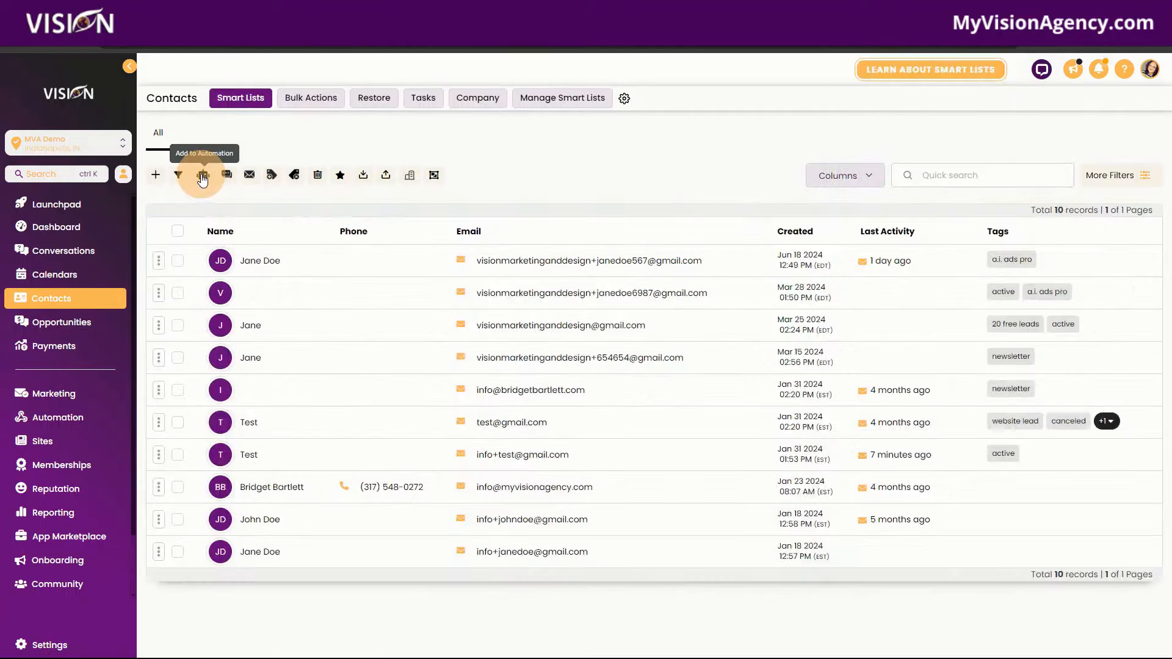
left_click(177, 261)
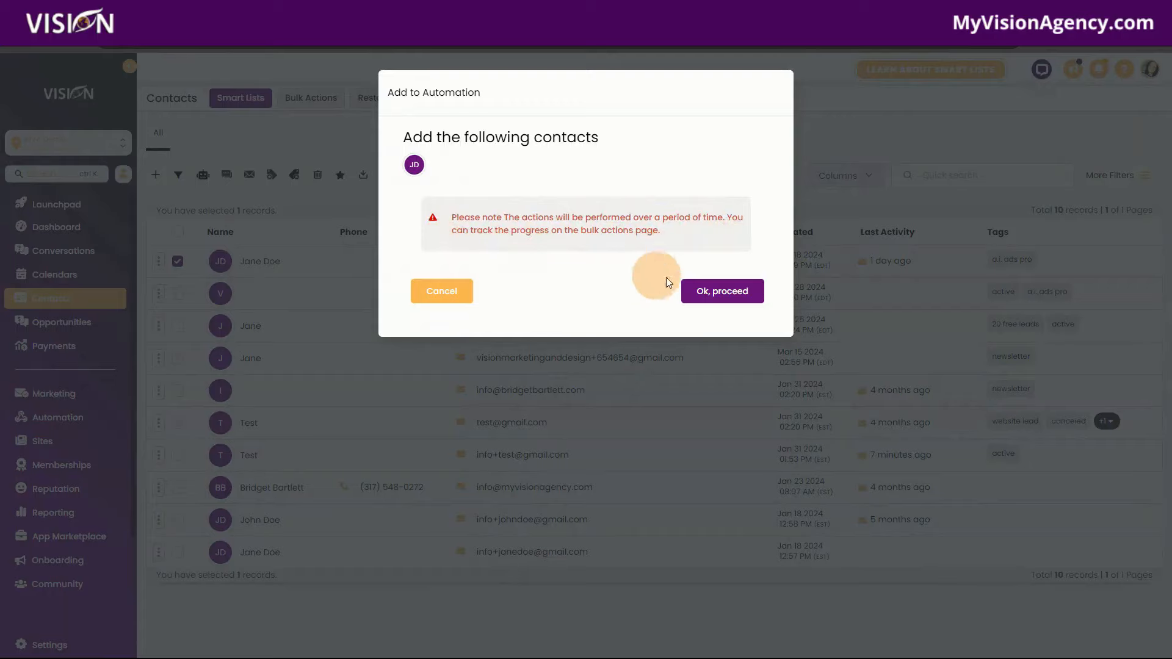
left_click(725, 291)
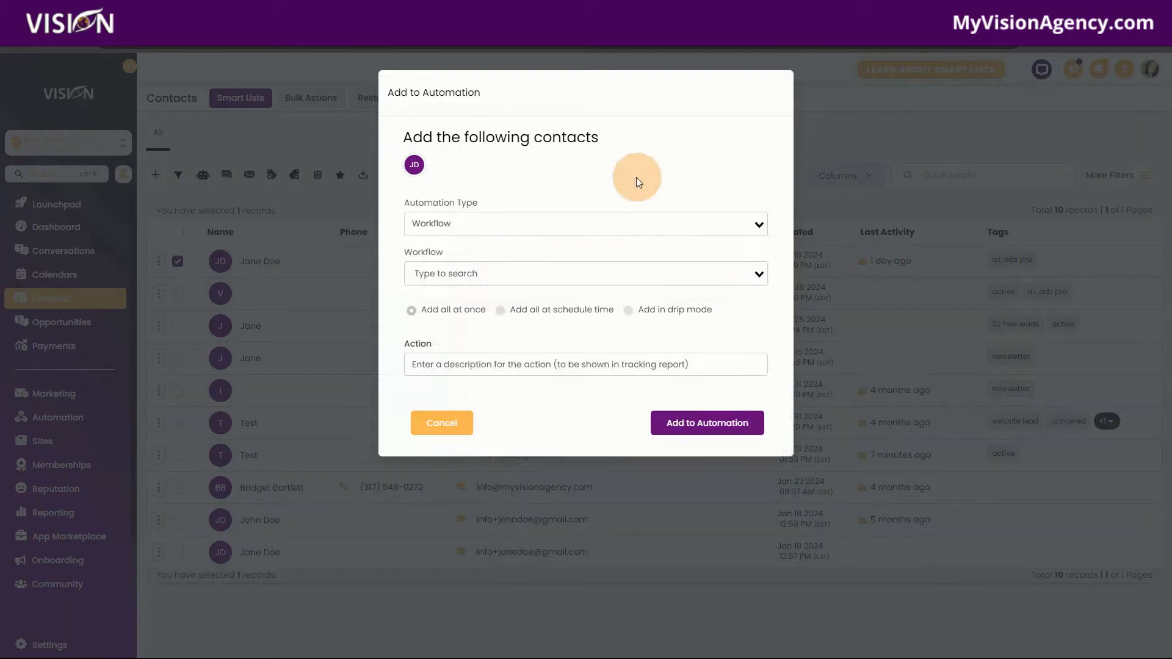
- Keep Workflow as the automation type and choose the 20FL Appointment Booking Confirmation + Reminder workflow
left_click(456, 225)
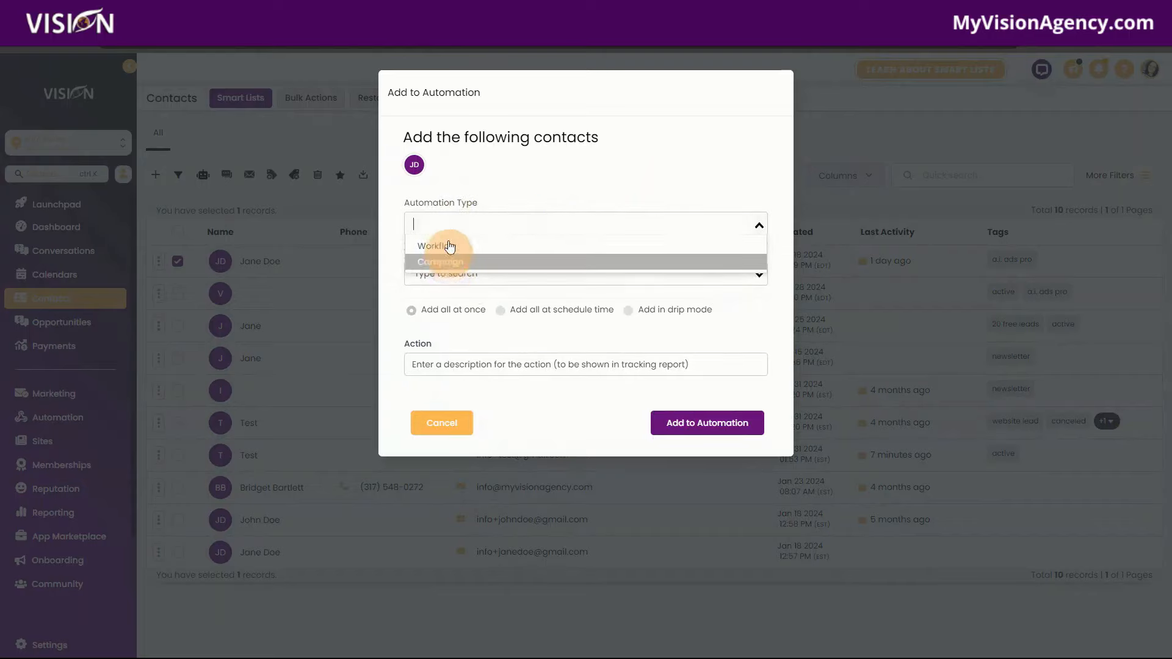
left_click(475, 181)
left_click(450, 225)
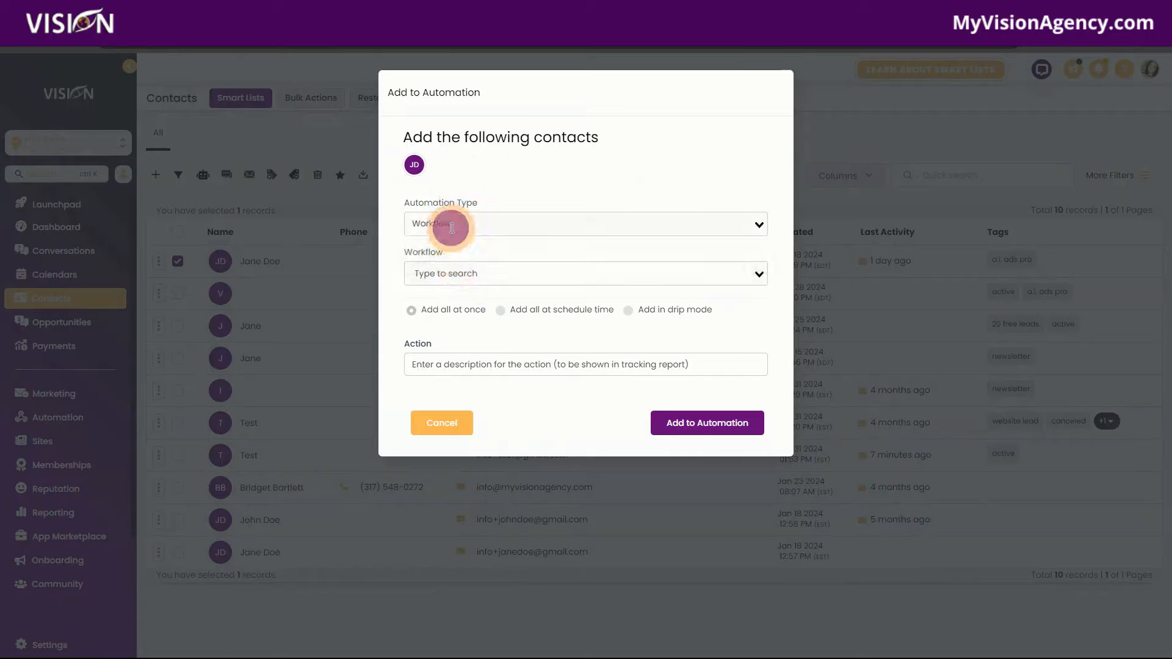
left_click(486, 166)
left_click(455, 270)
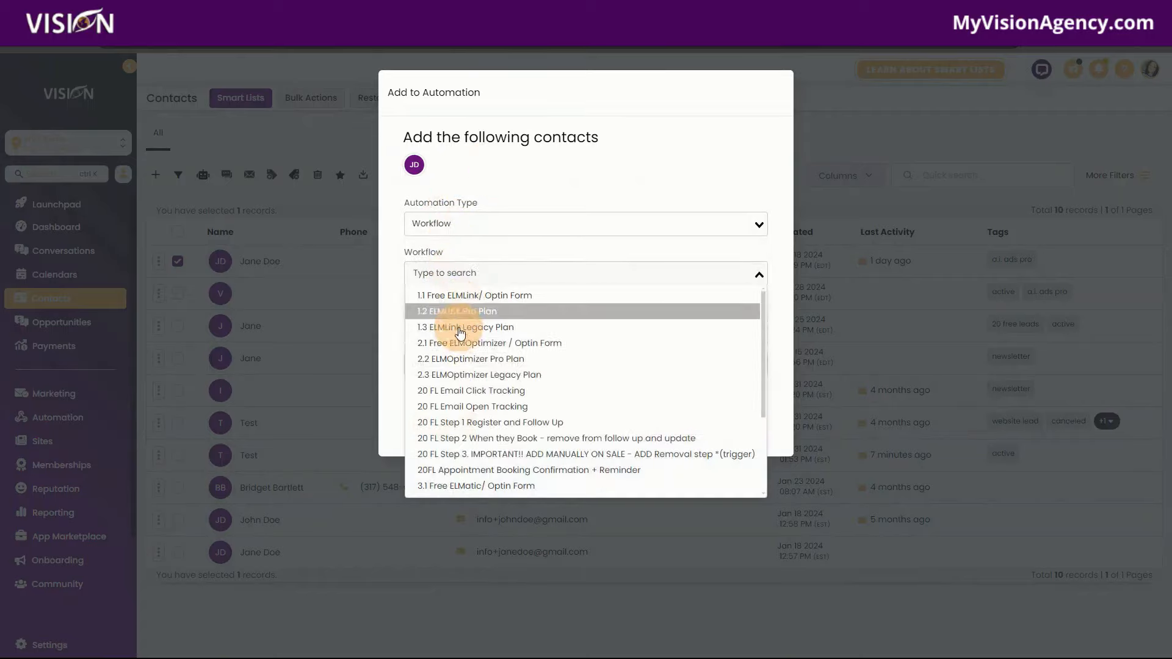
left_click(489, 471)
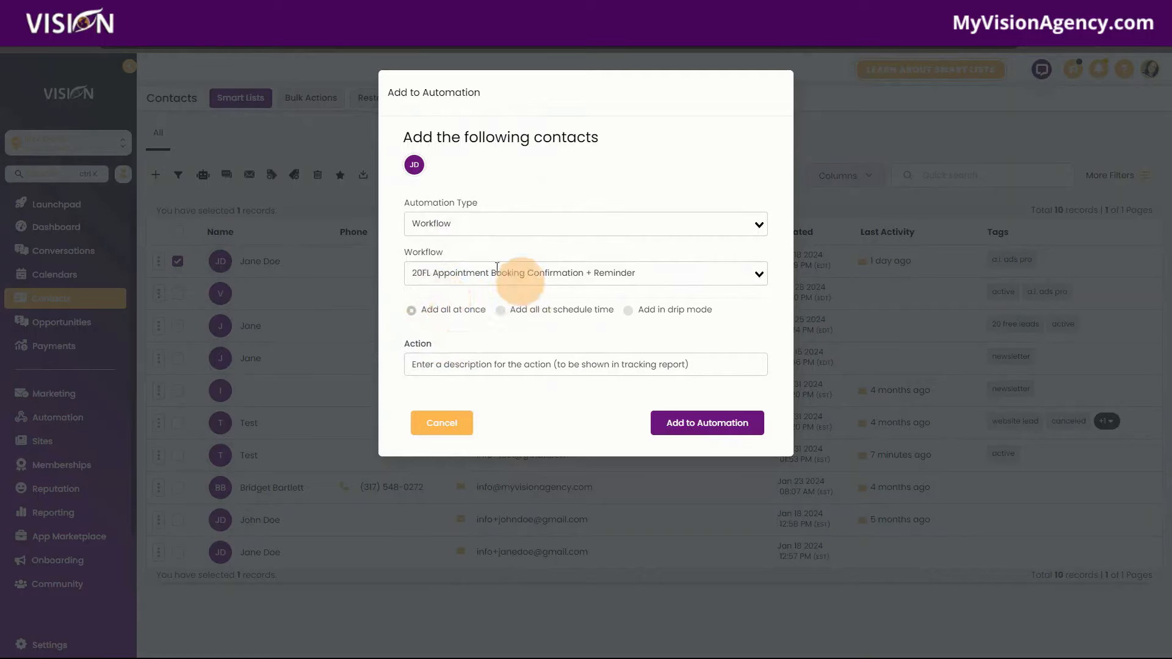
- Choose to add all at schedule time and set the start to Fri, Jun 21, 2024 2:07 PM
left_click(445, 365)
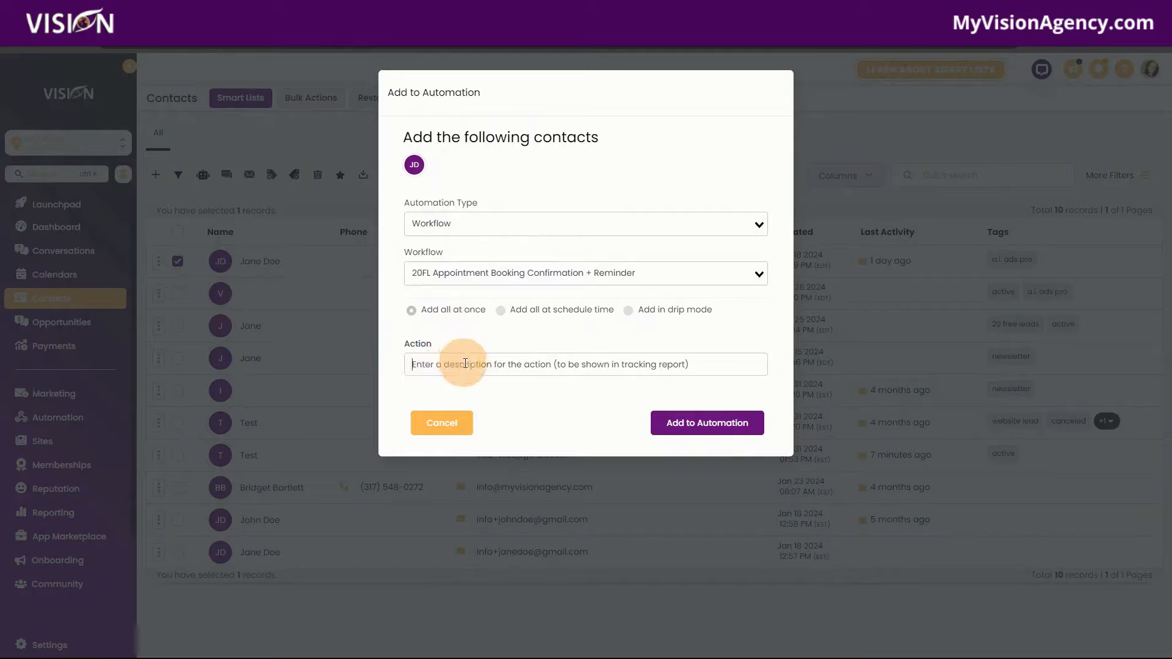
left_click(503, 310)
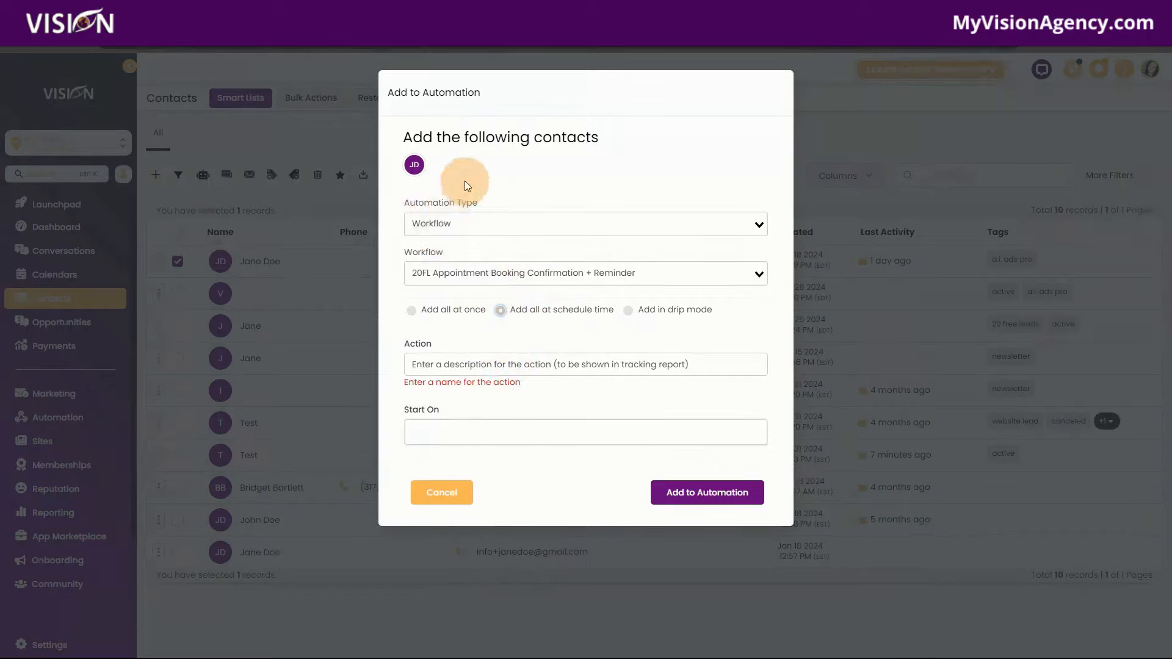
left_click(491, 447)
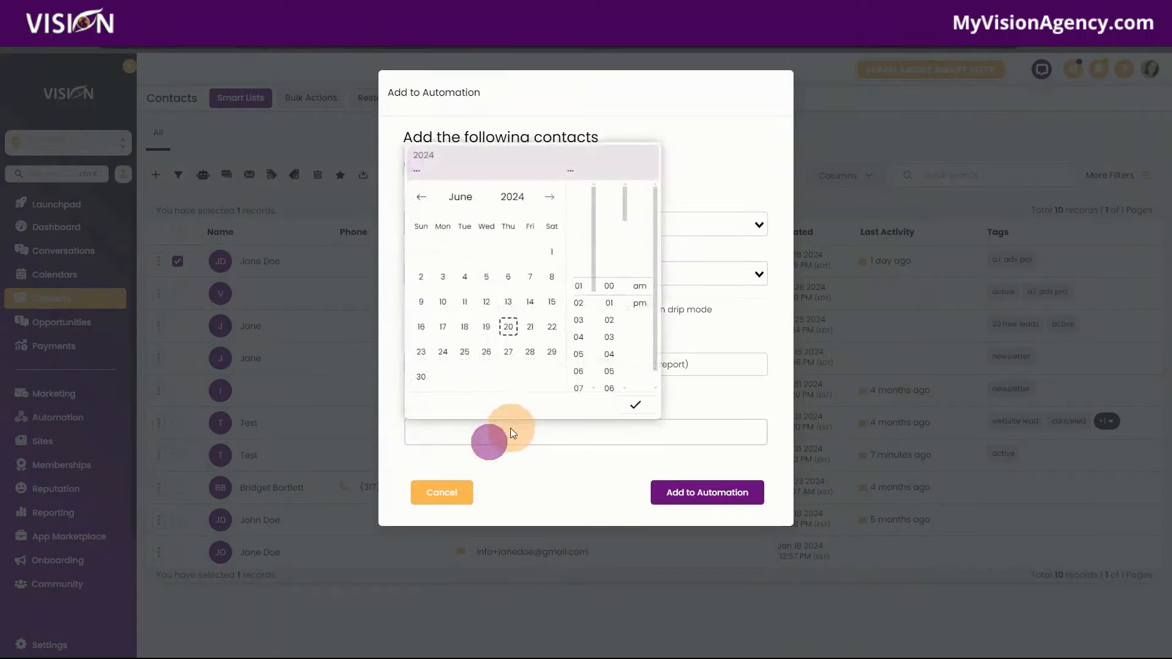
left_click(530, 327)
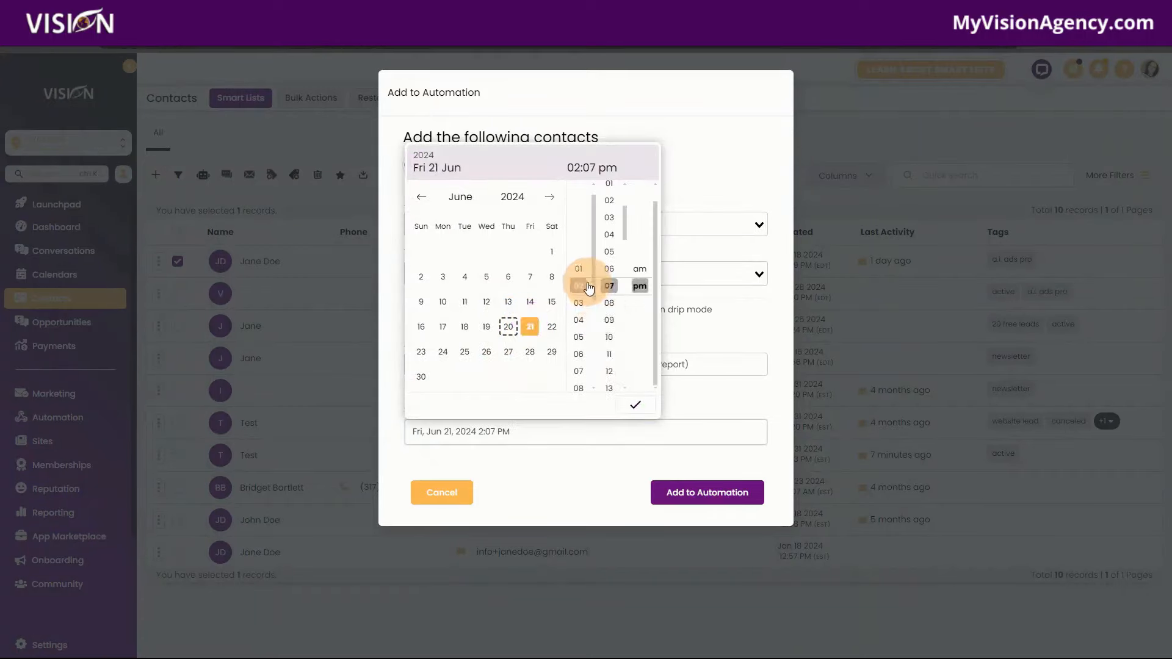
left_click(636, 405)
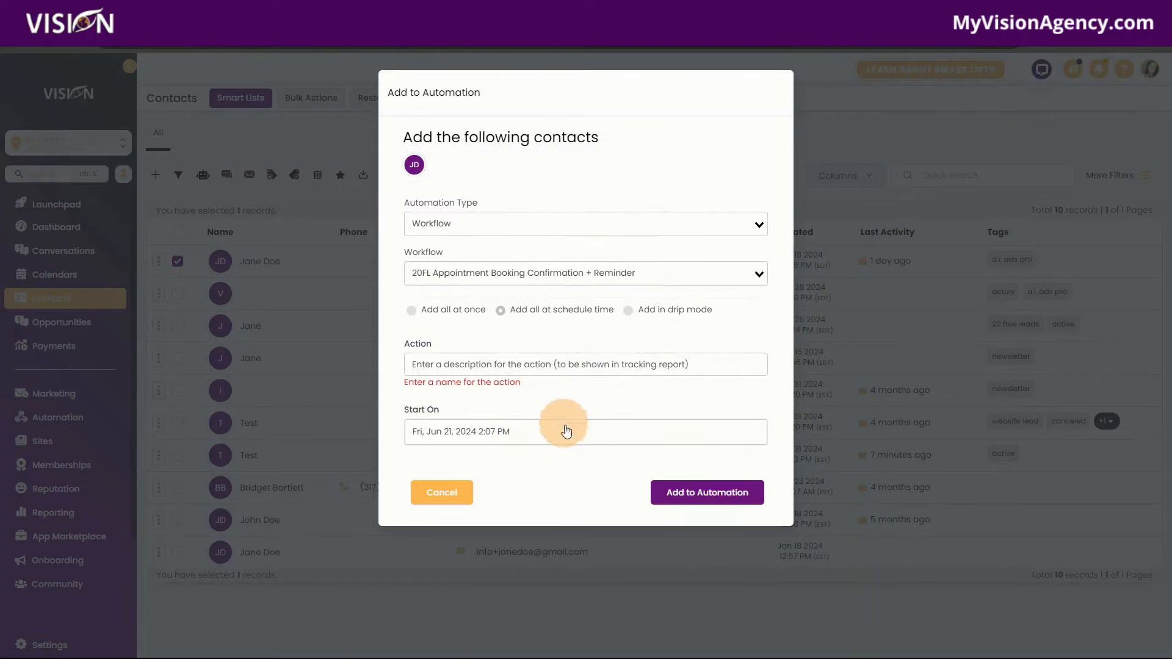
- Switch the automation to adding contacts in drip mode and set the batch quantity to 50
left_click(630, 312)
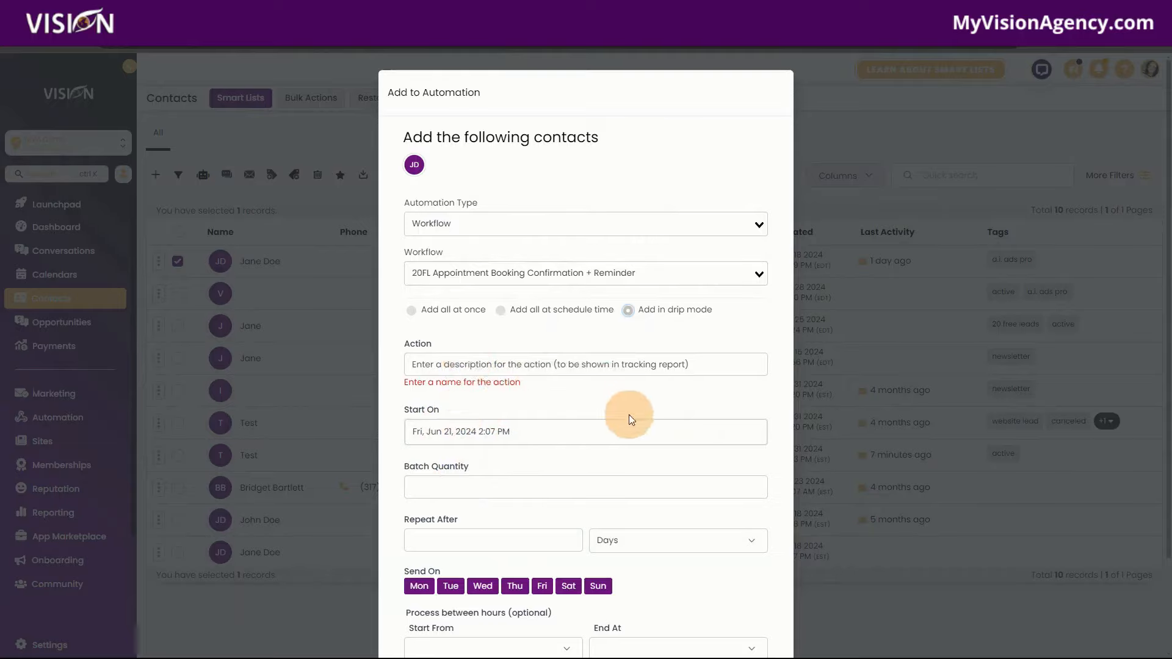
scroll(629, 415, "down", 2)
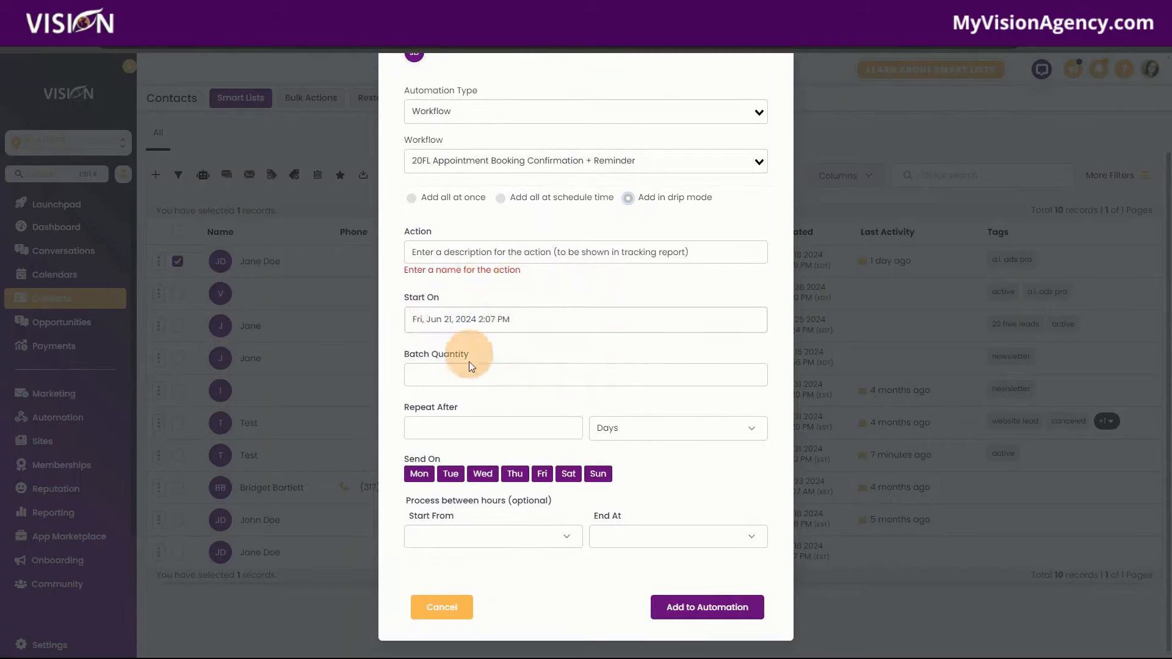
left_click(458, 374)
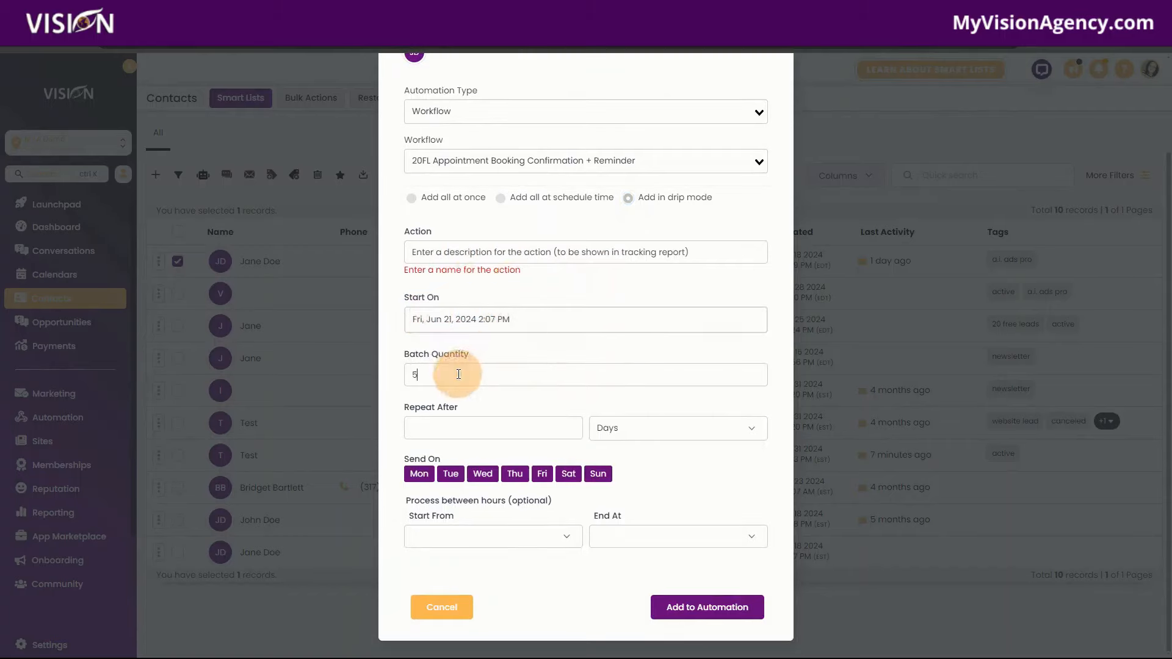
- Set the drip to repeat after 1 day and exclude Saturday and Sunday from the sending days
left_click(478, 427)
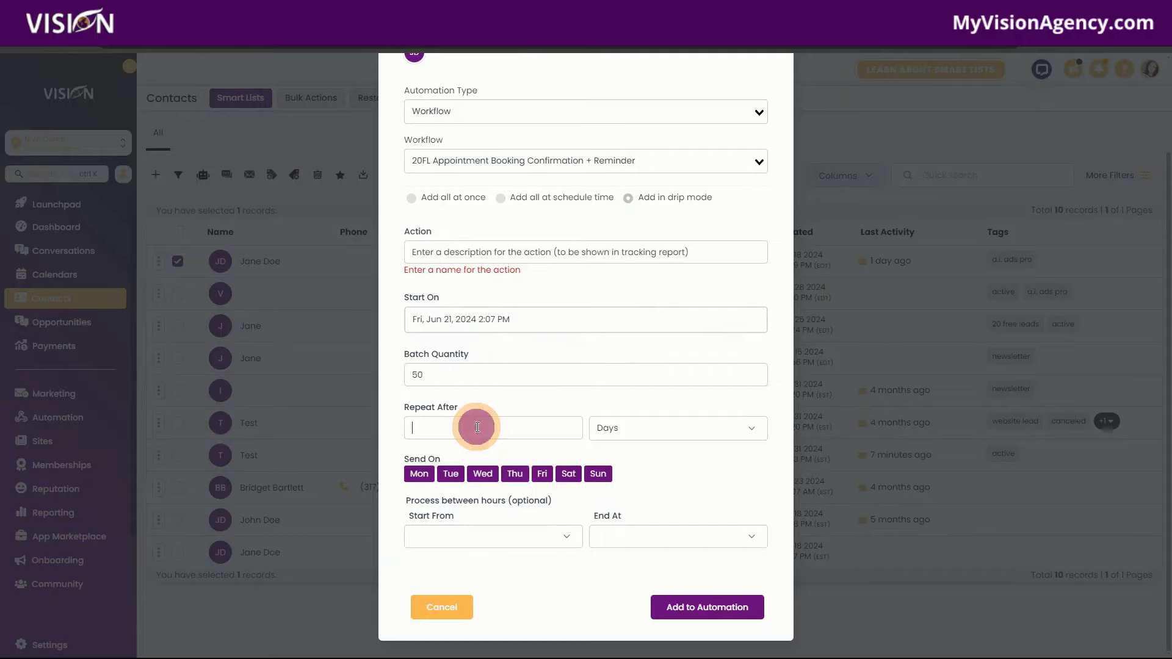
left_click(550, 431)
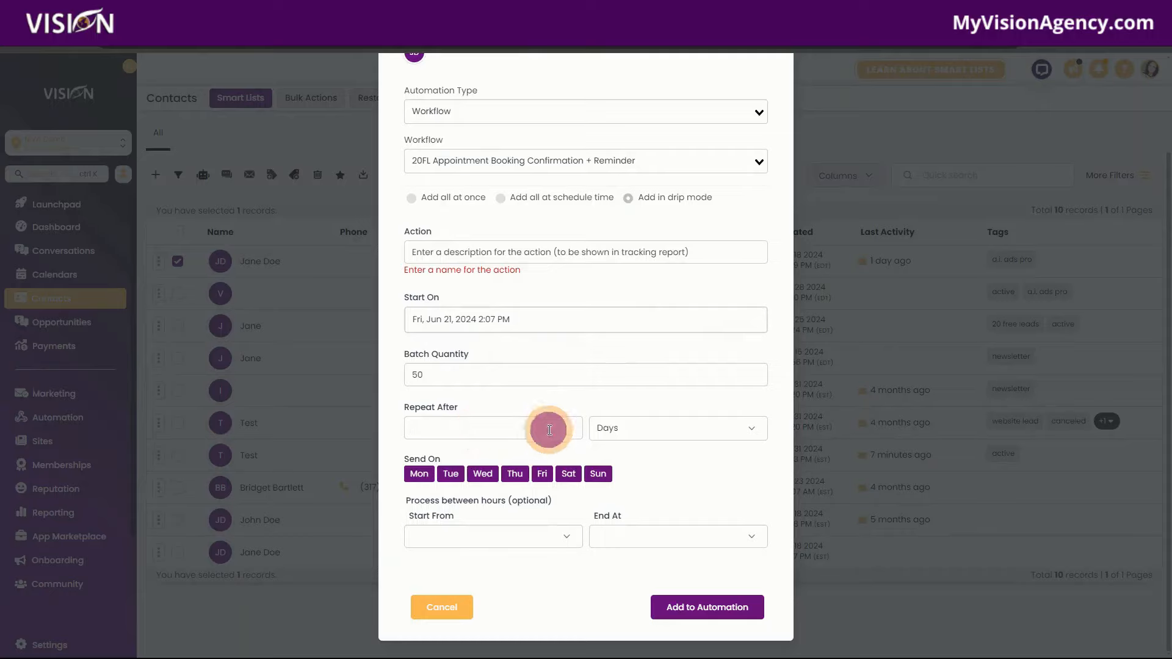
left_click(607, 427)
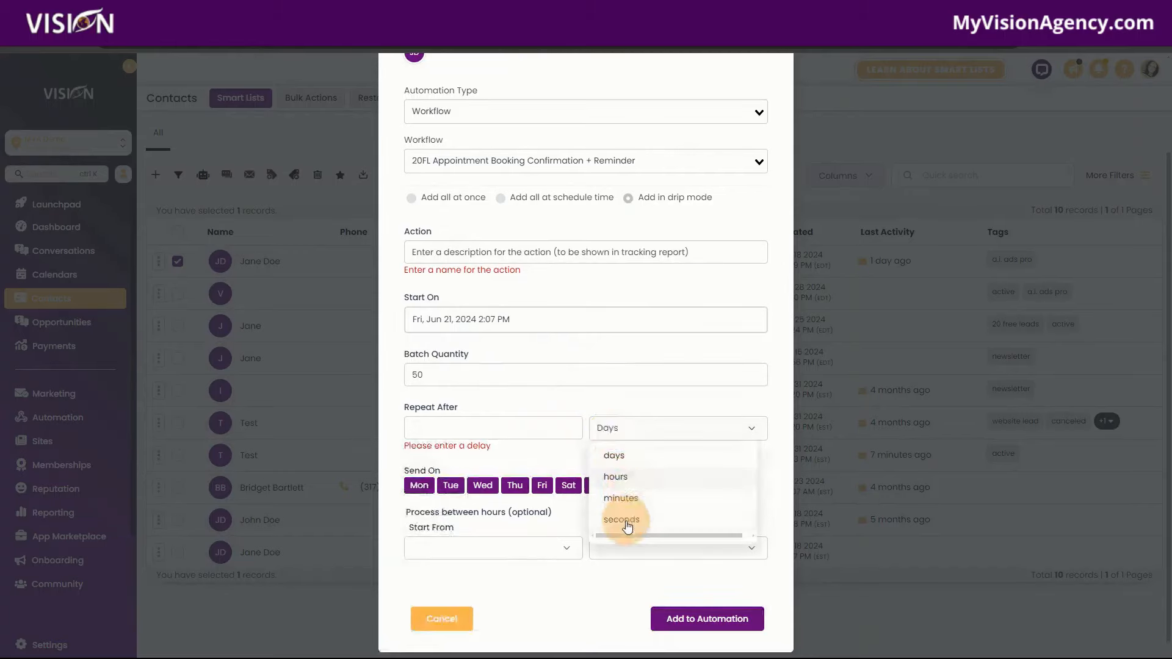
left_click(477, 424)
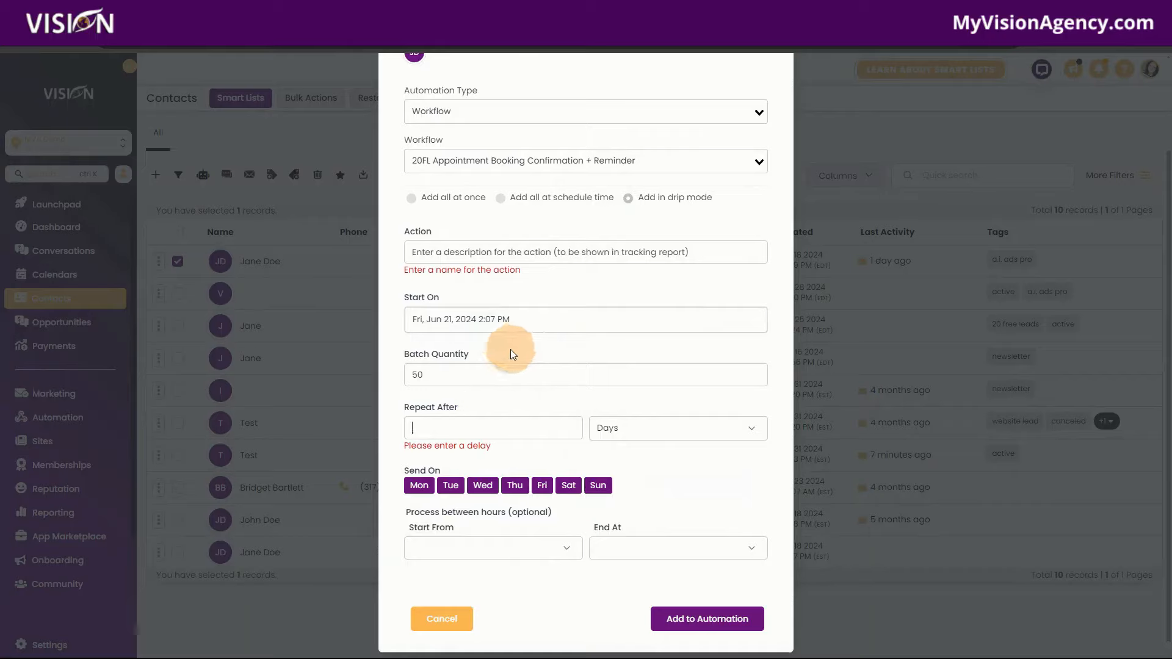
left_click(502, 426)
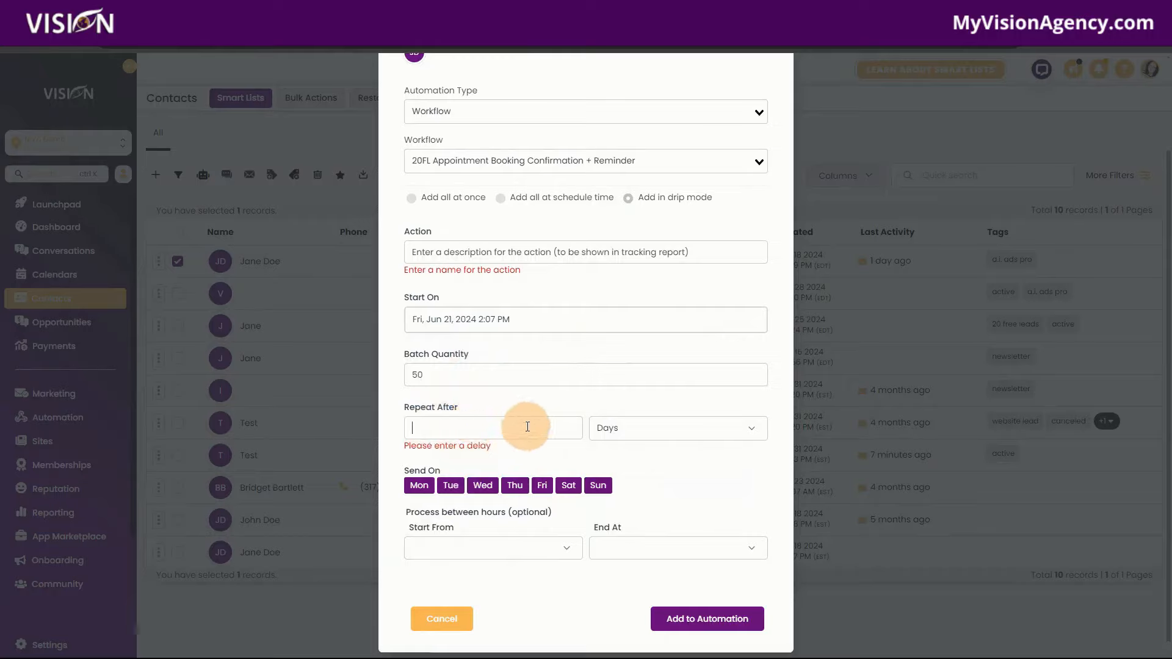
type("1")
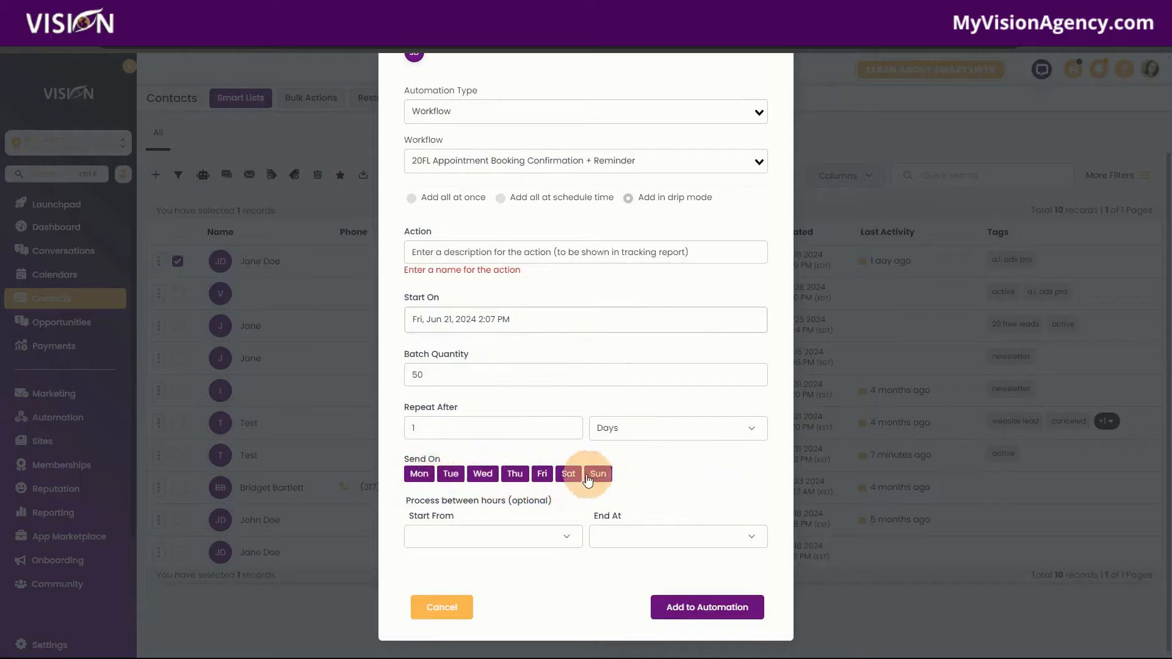
left_click(567, 475)
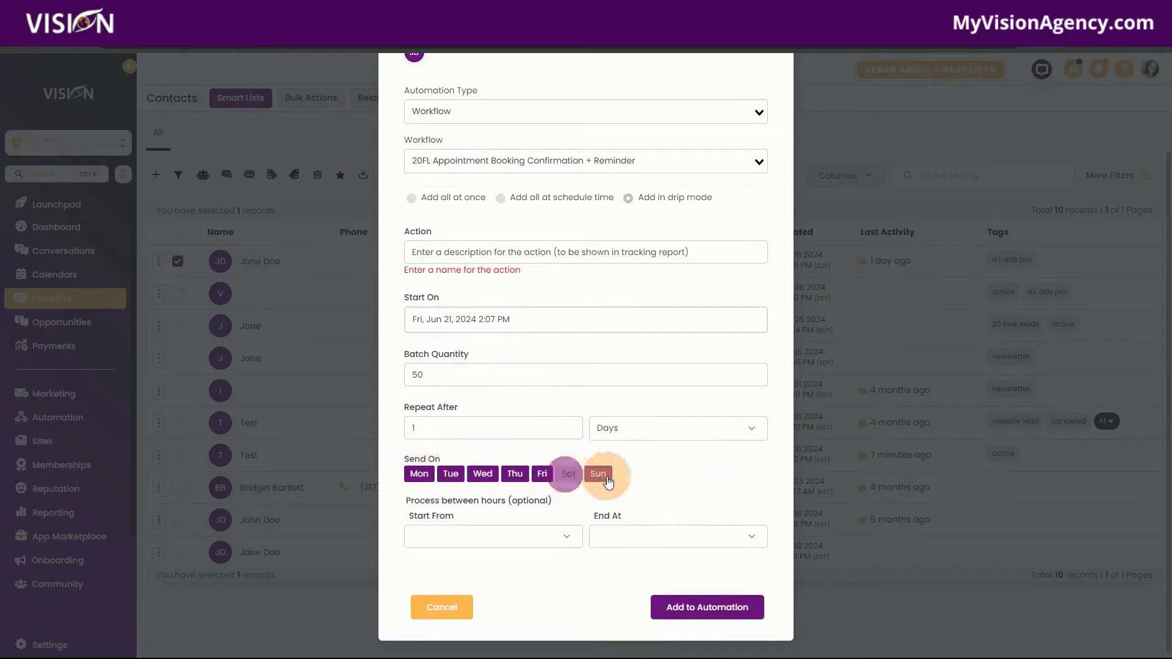
left_click(598, 475)
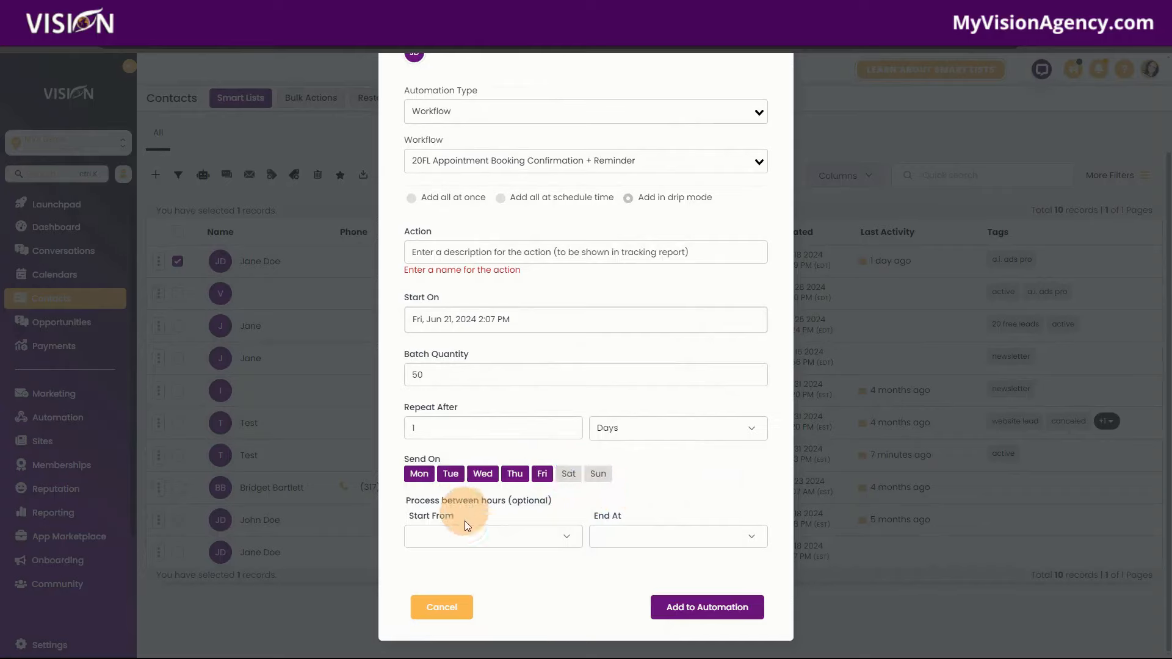
- Limit the drip's processing hours to between 09:00 am and 05:00 pm
left_click(480, 543)
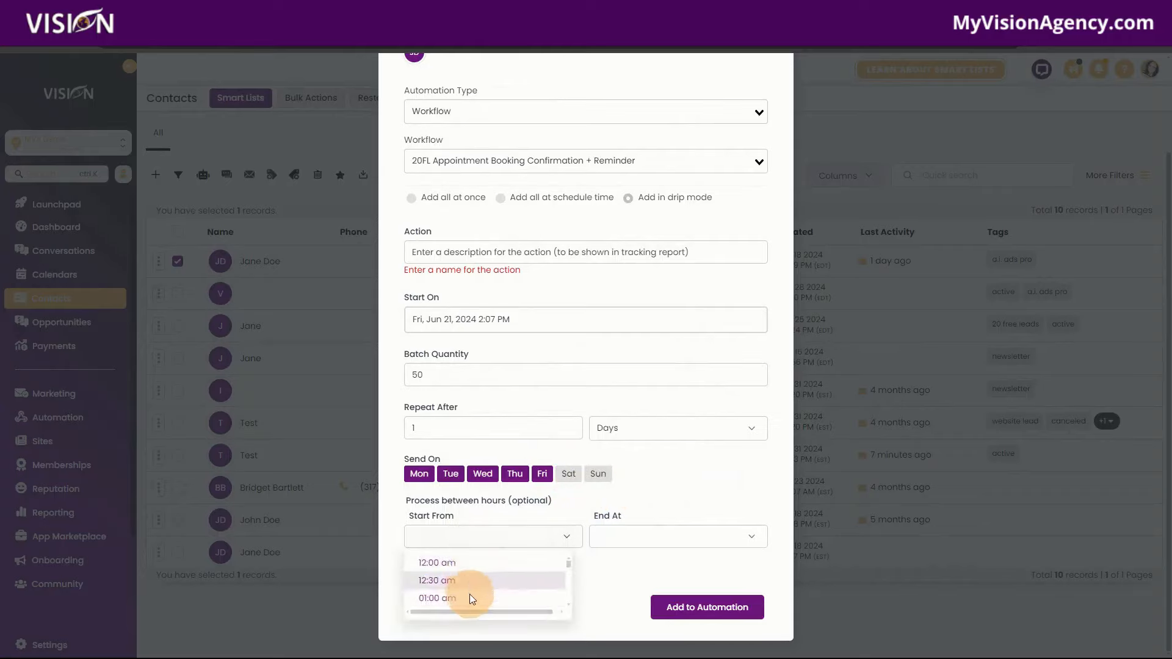
scroll(511, 589, "down", 1)
scroll(508, 587, "down", 5)
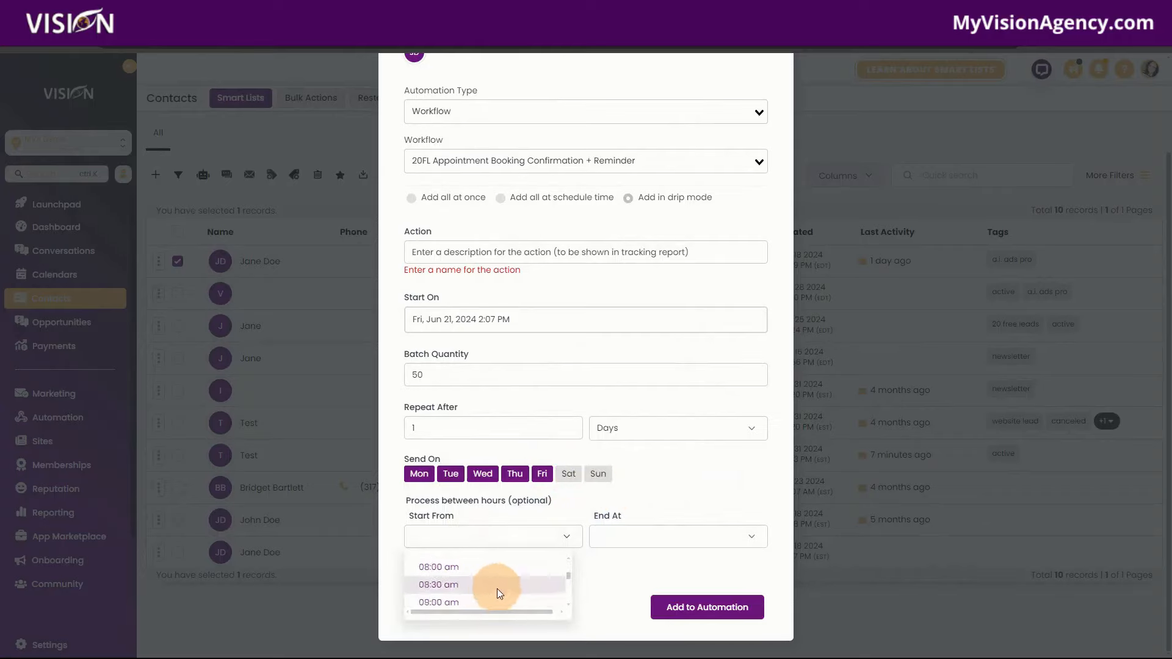
scroll(501, 594, "up", 1)
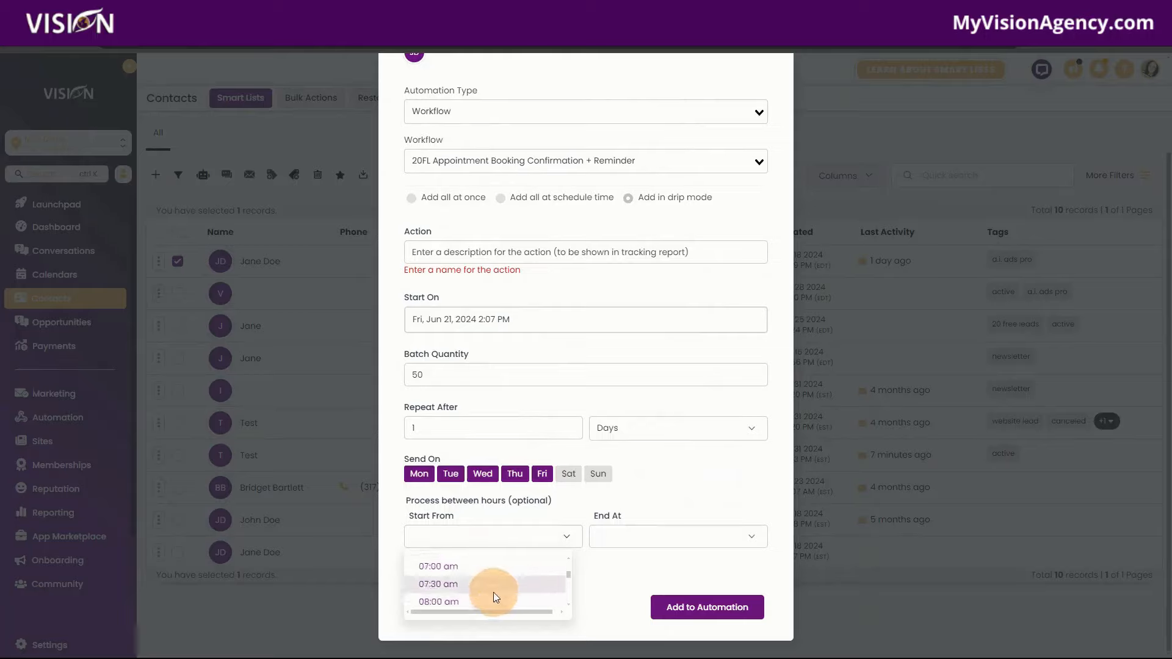
scroll(490, 590, "down", 1)
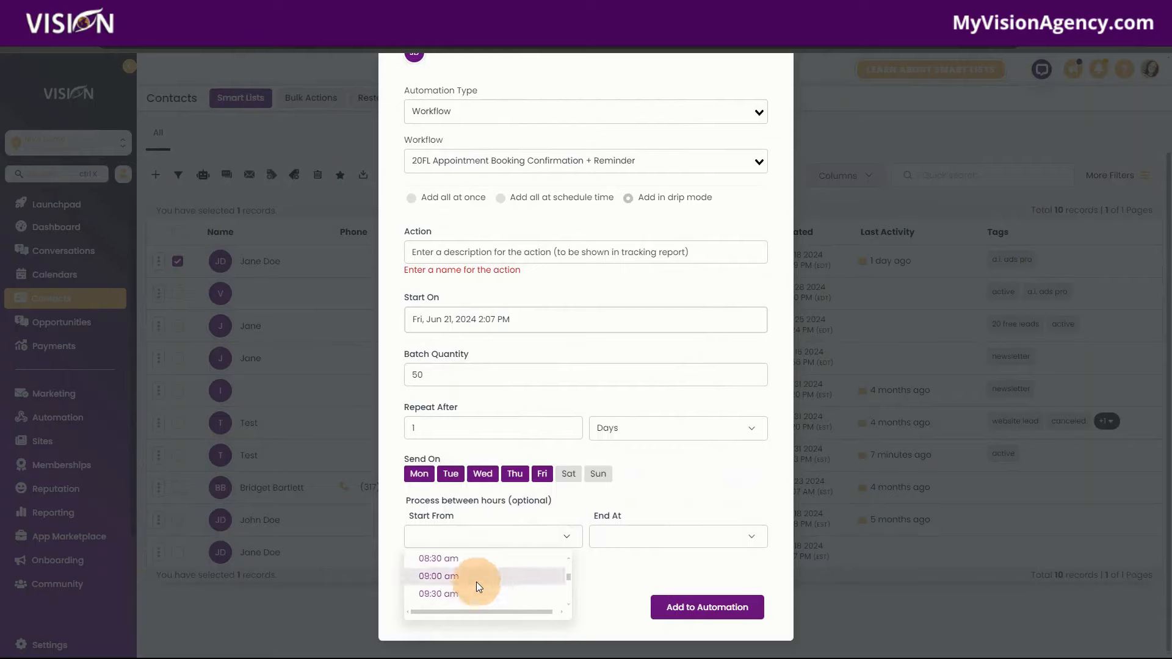
left_click(484, 579)
left_click(669, 540)
scroll(638, 605, "down", 3)
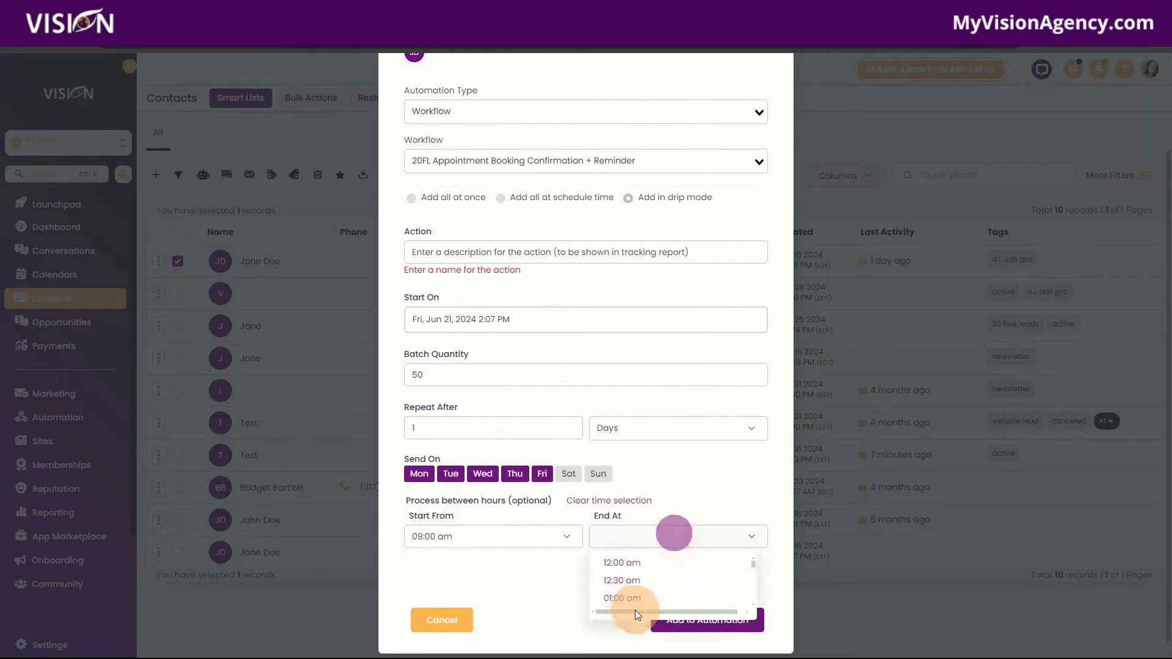
scroll(644, 598, "down", 4)
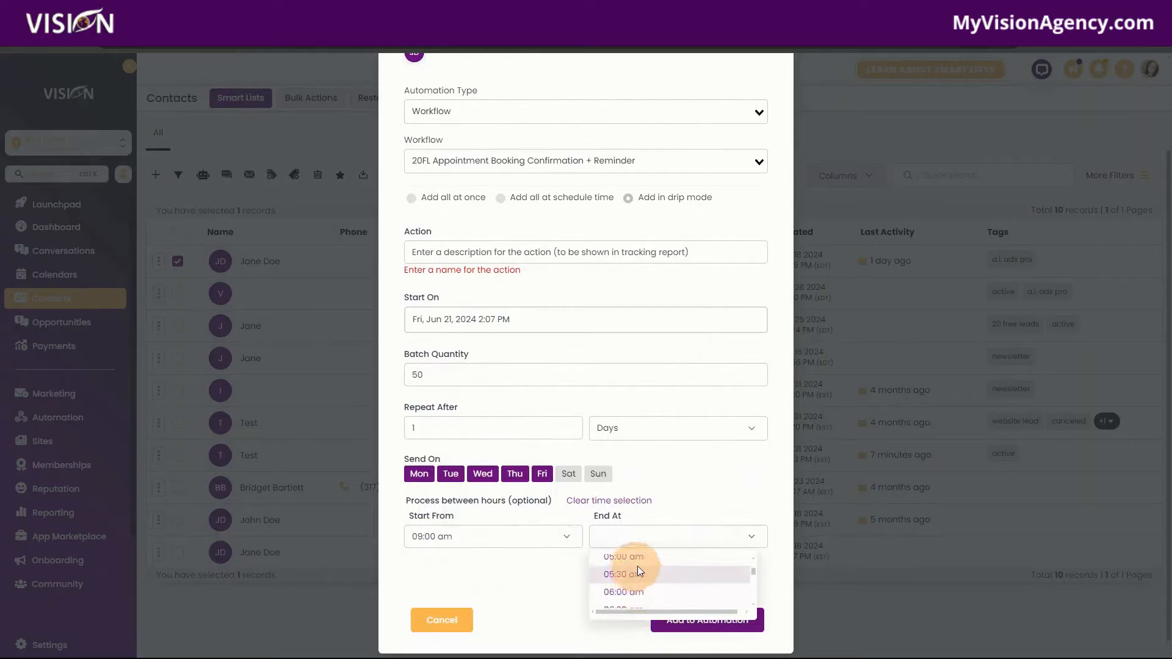
scroll(638, 576, "down", 7)
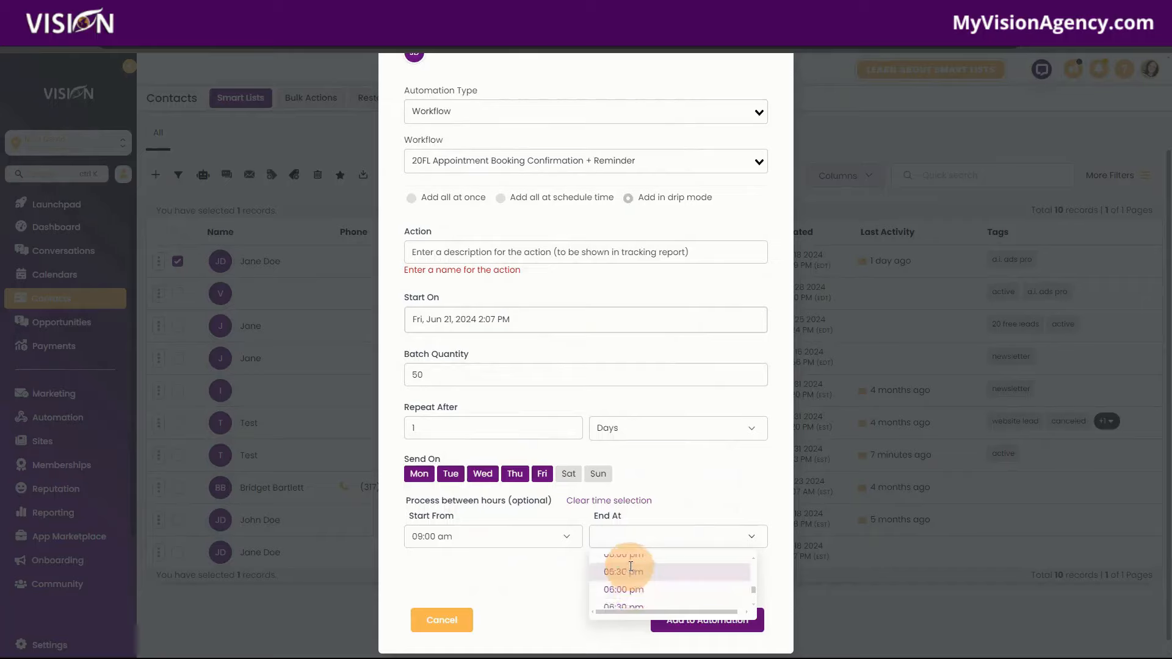
left_click(632, 555)
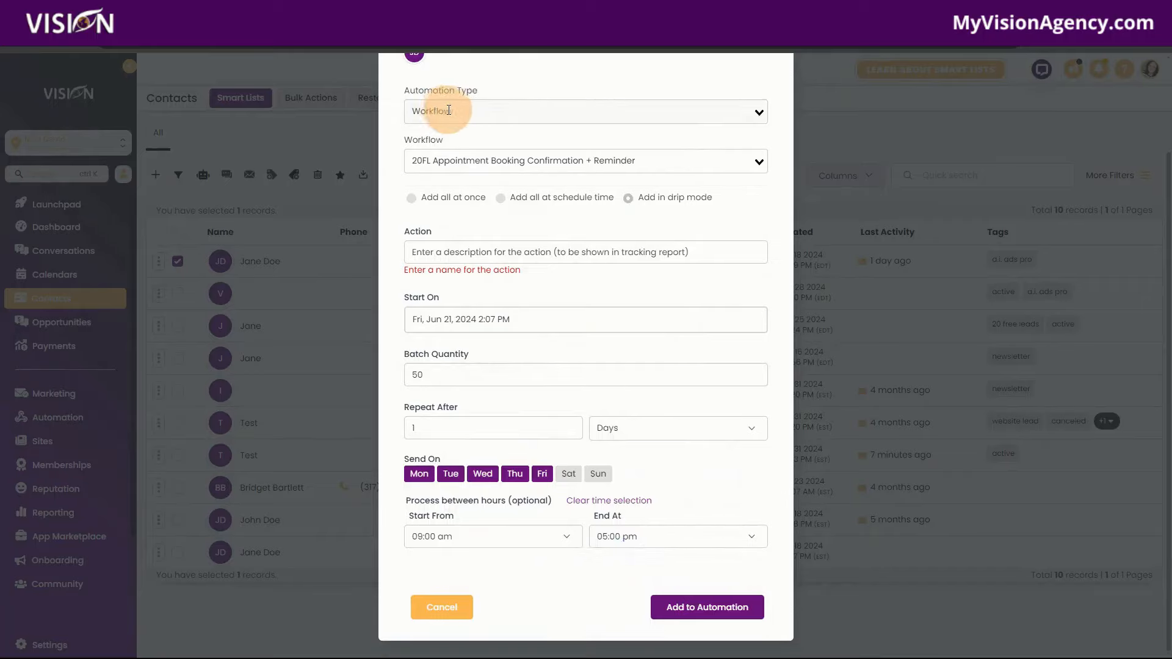
- Describe the action as "Sent contacts email about new campaign", keeping the batch quantity at 50
scroll(448, 105, "up", 2)
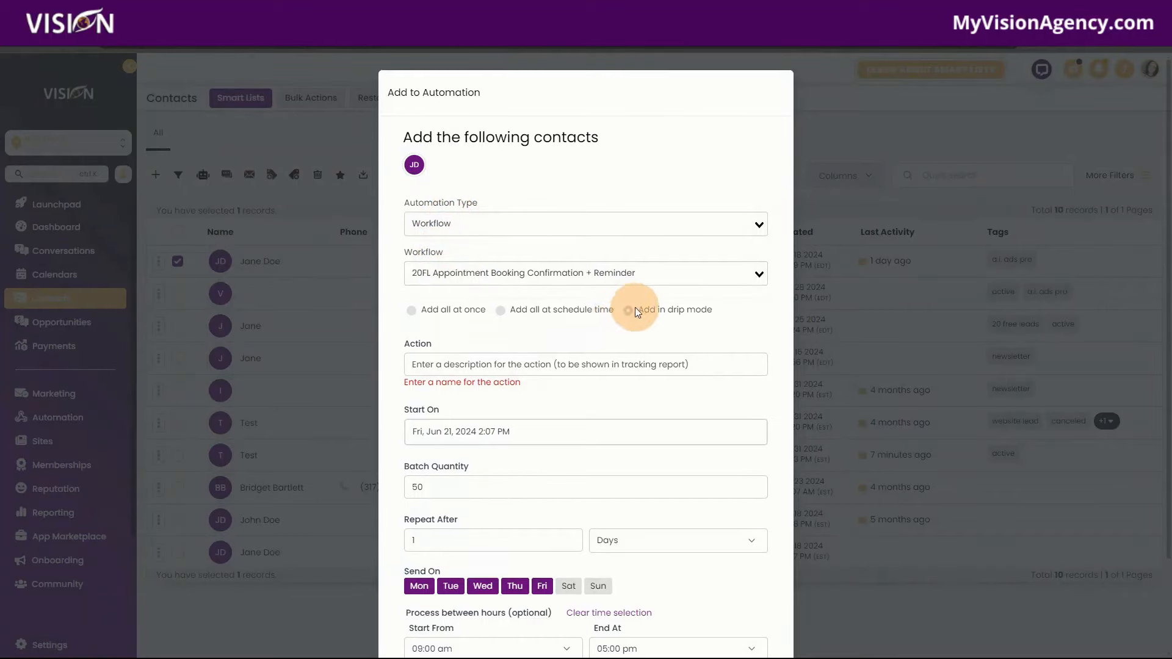
scroll(653, 321, "down", 2)
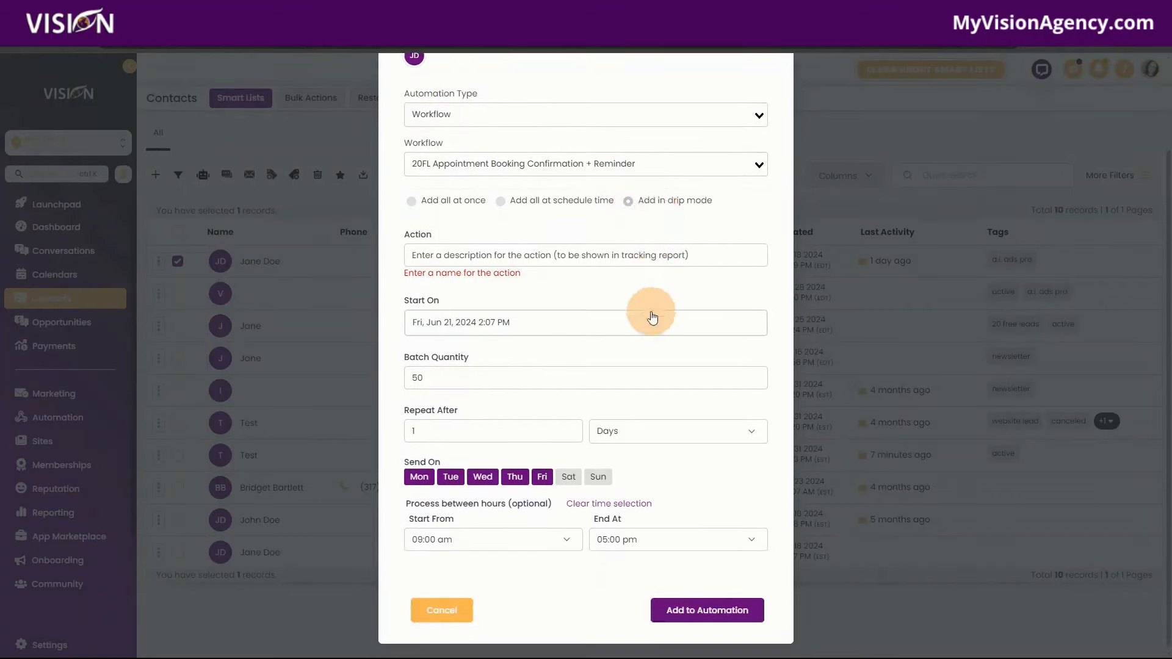
left_click(479, 254)
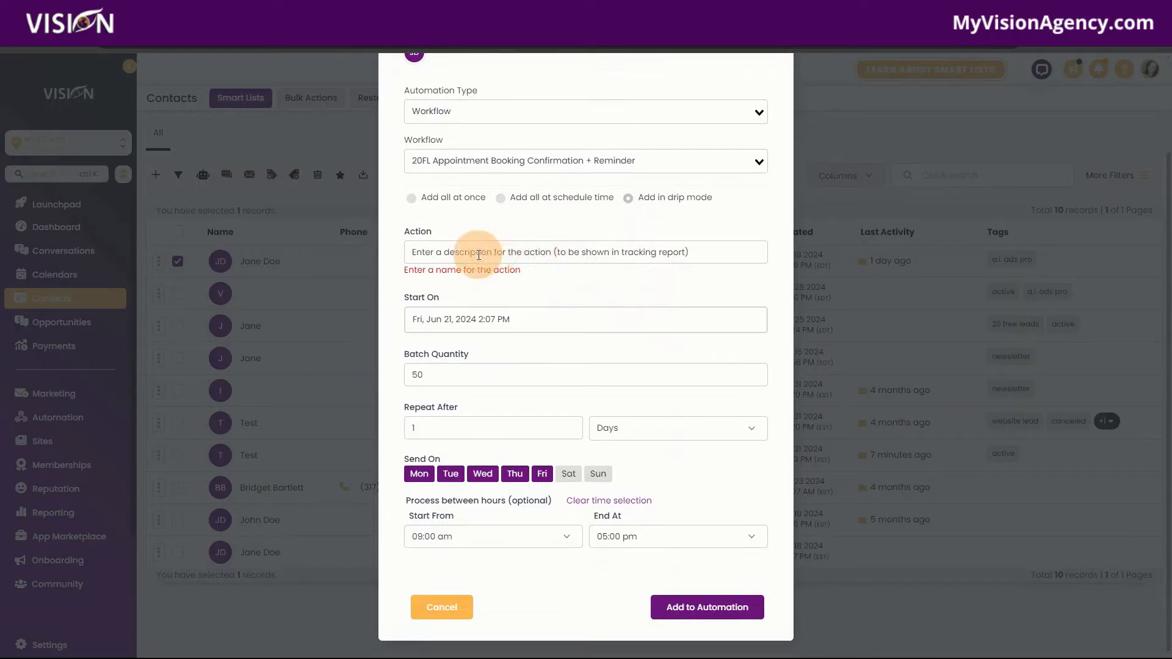
type("Sent contacts")
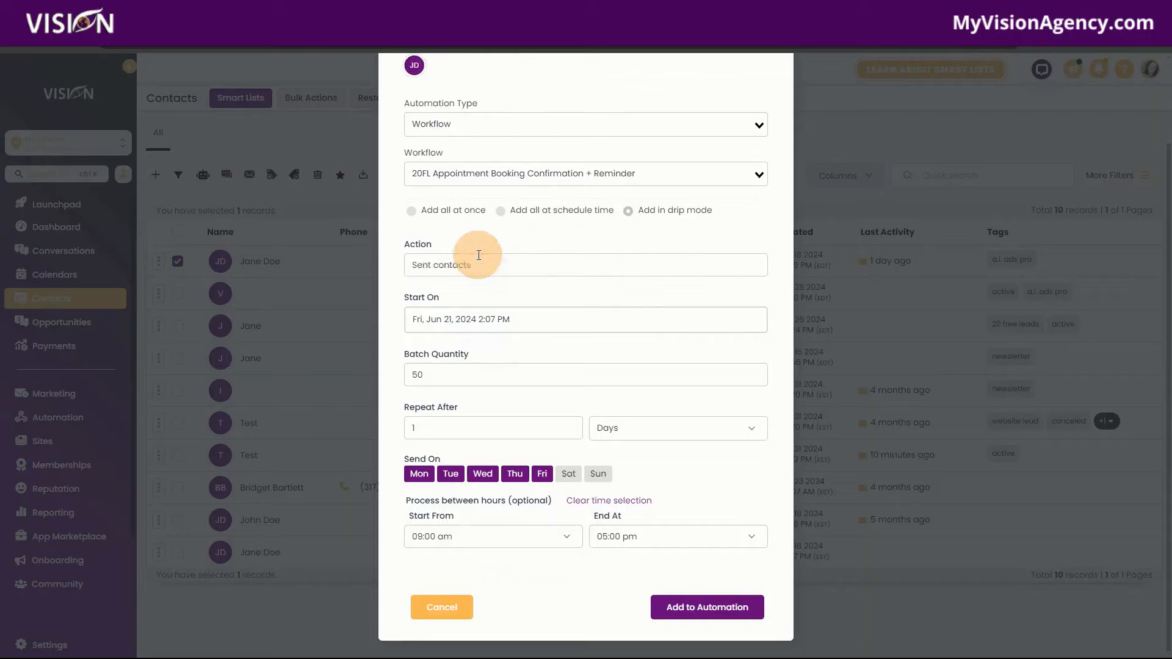
type(" email about new ca")
type("map")
type("poa")
type("gn")
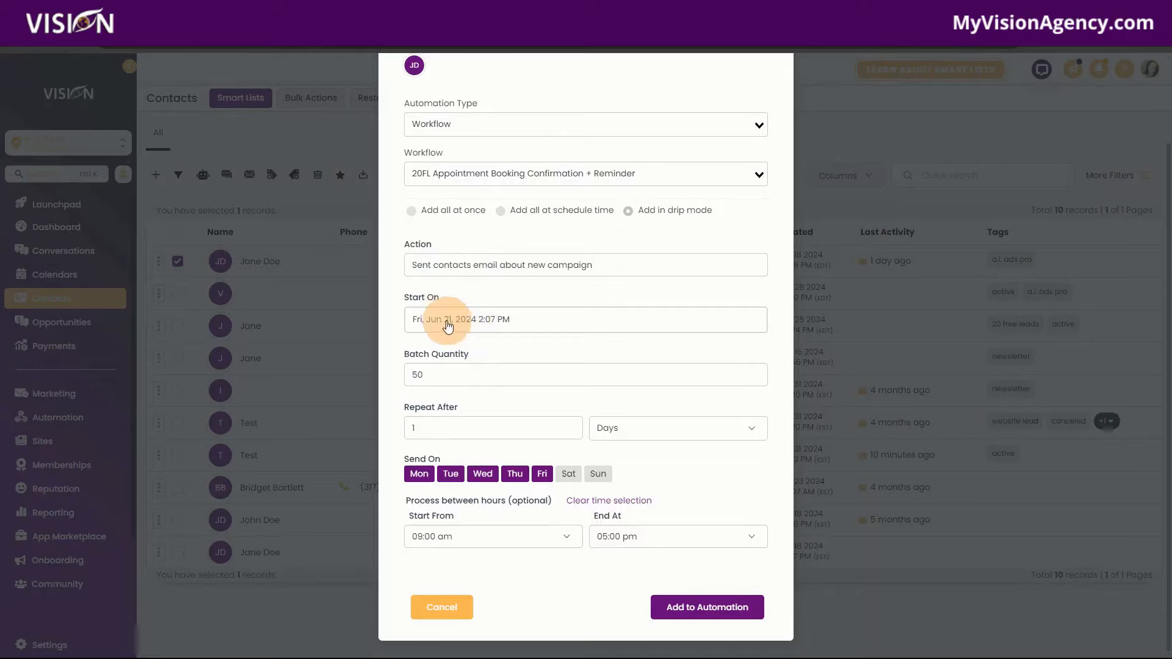
left_click(425, 376)
type("50")
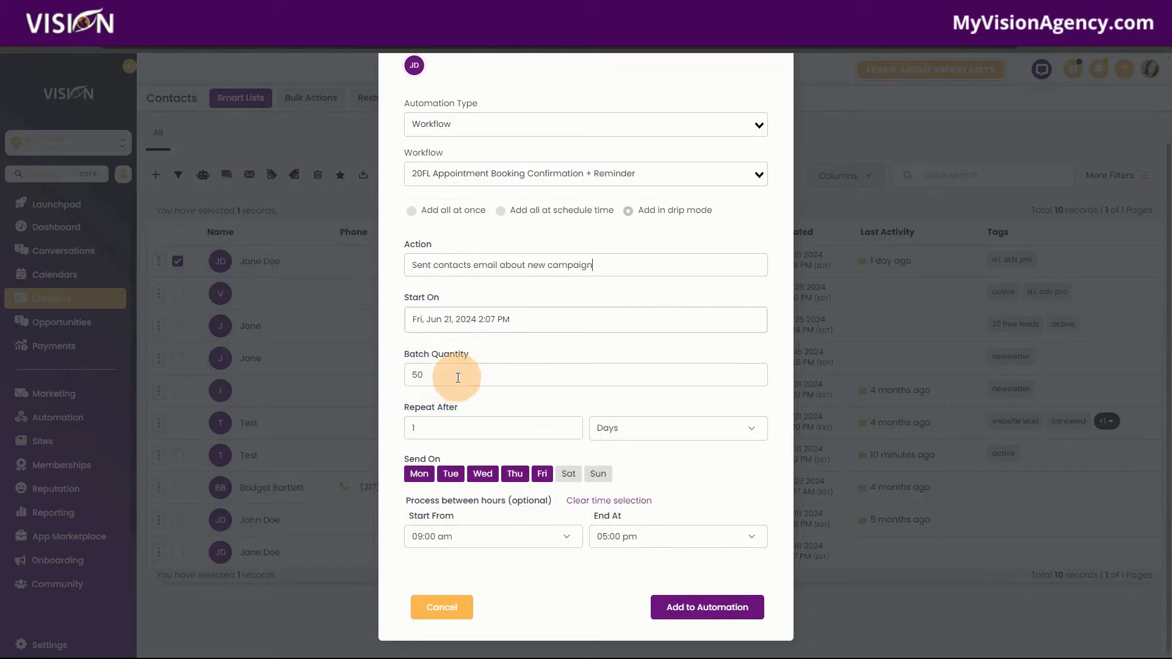
- Review the completed drip-mode settings and cancel adding the contact to the automation
scroll(455, 275, "up", 2)
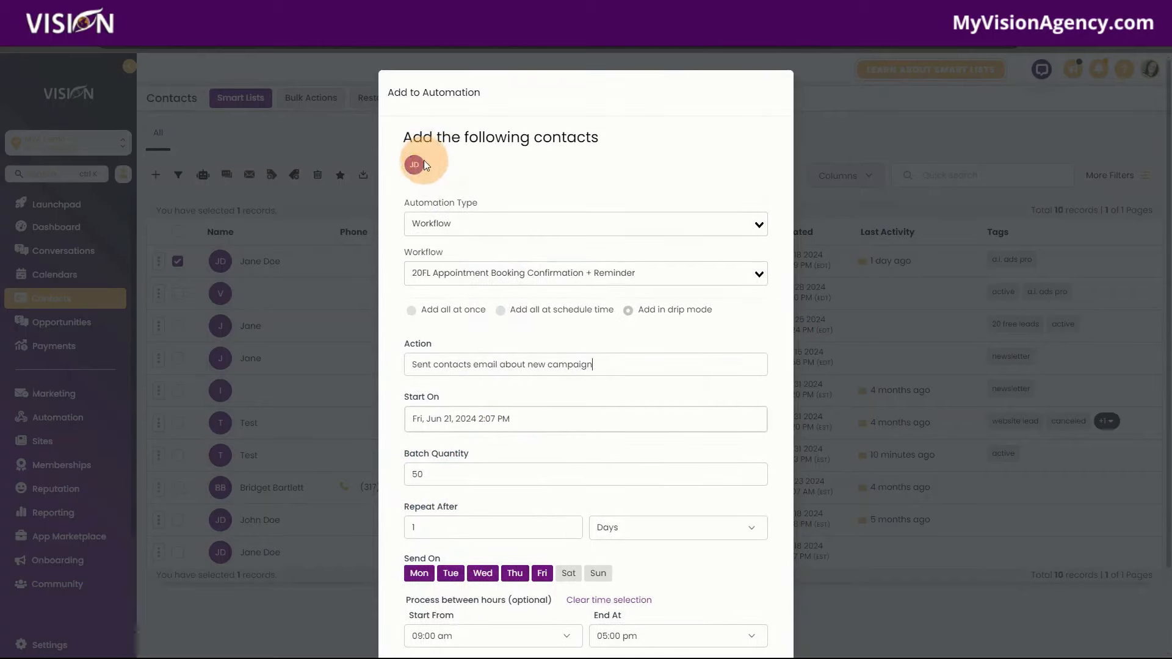
scroll(484, 408, "down", 2)
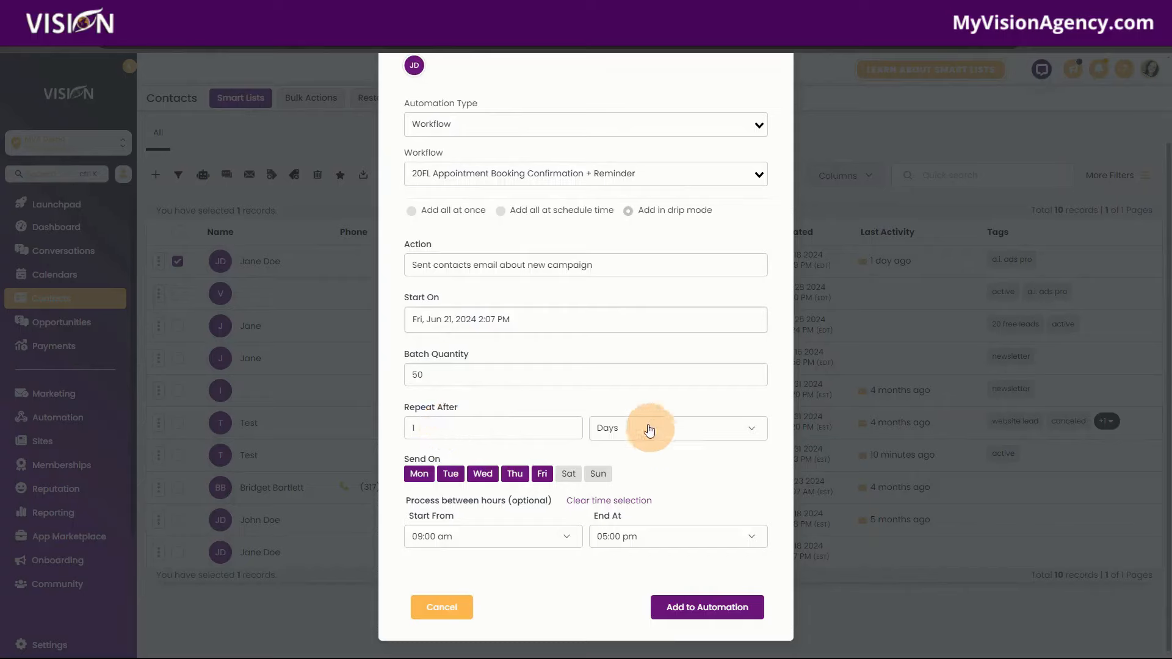
scroll(476, 170, "up", 3)
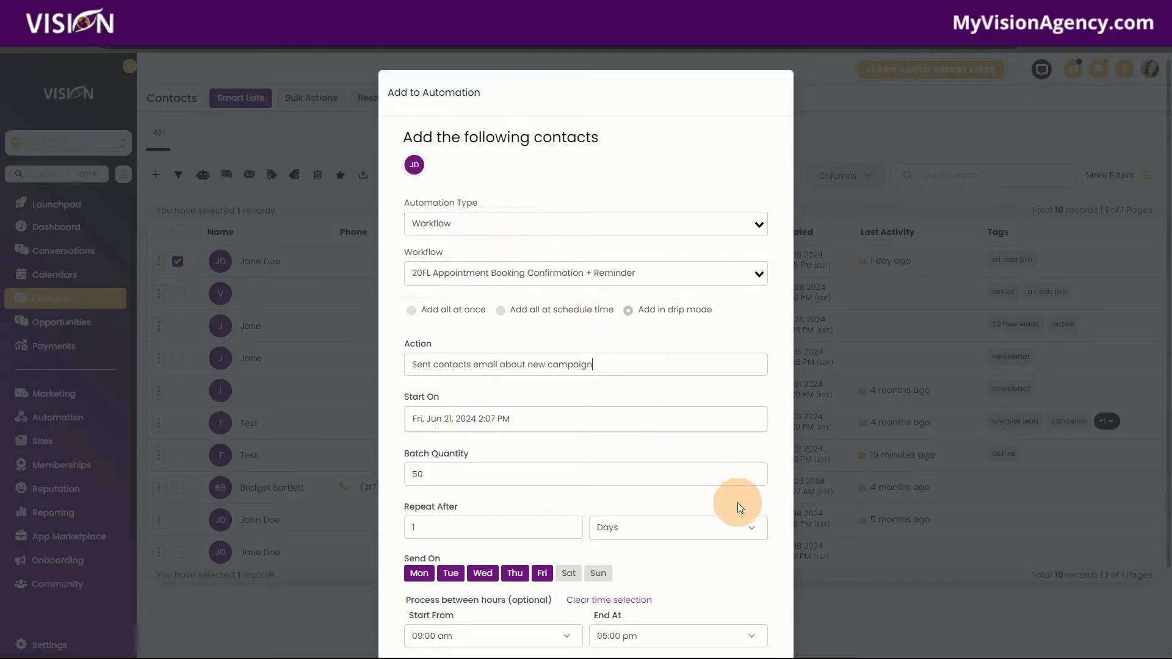
scroll(730, 526, "down", 3)
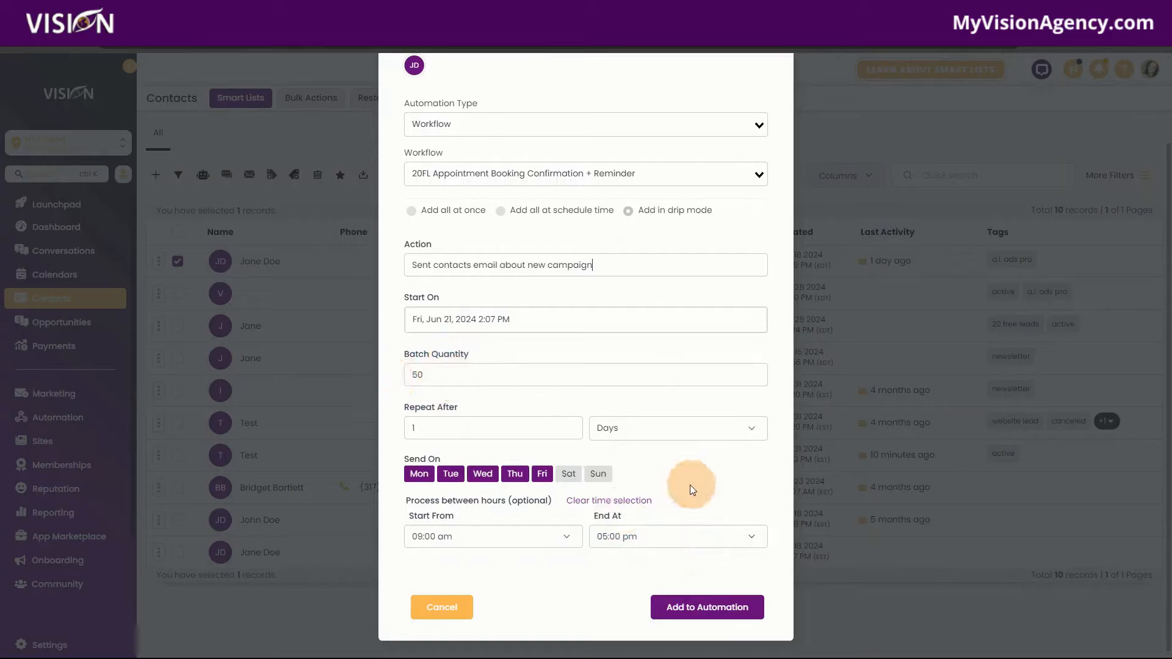
scroll(688, 261, "up", 2)
scroll(470, 488, "down", 2)
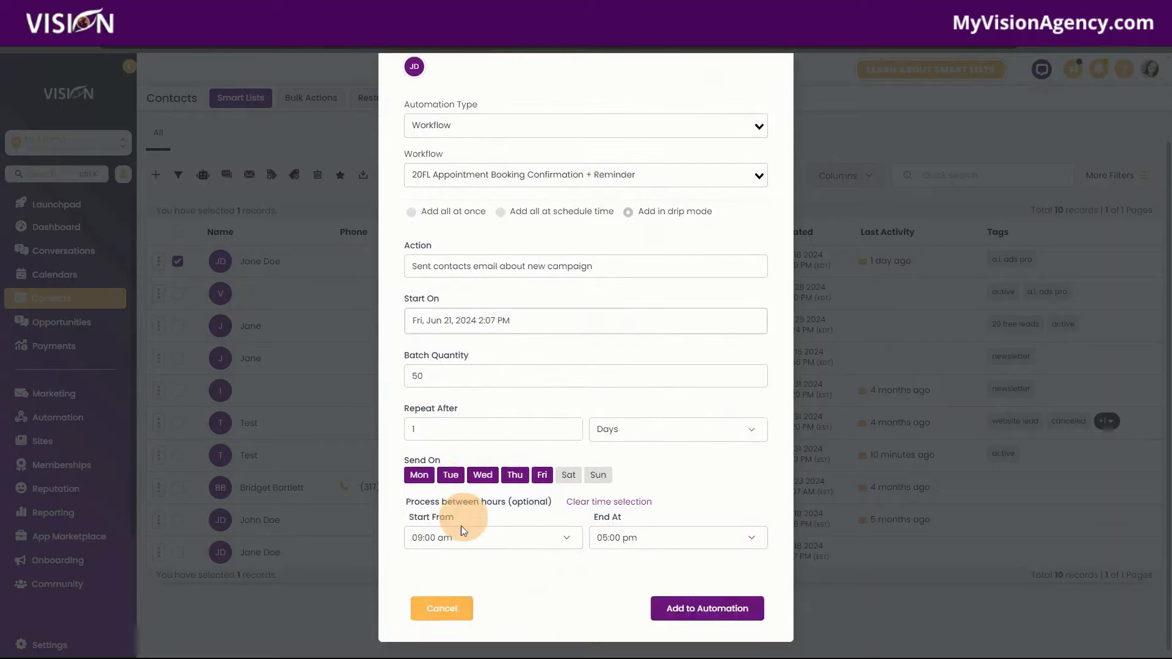
left_click(443, 609)
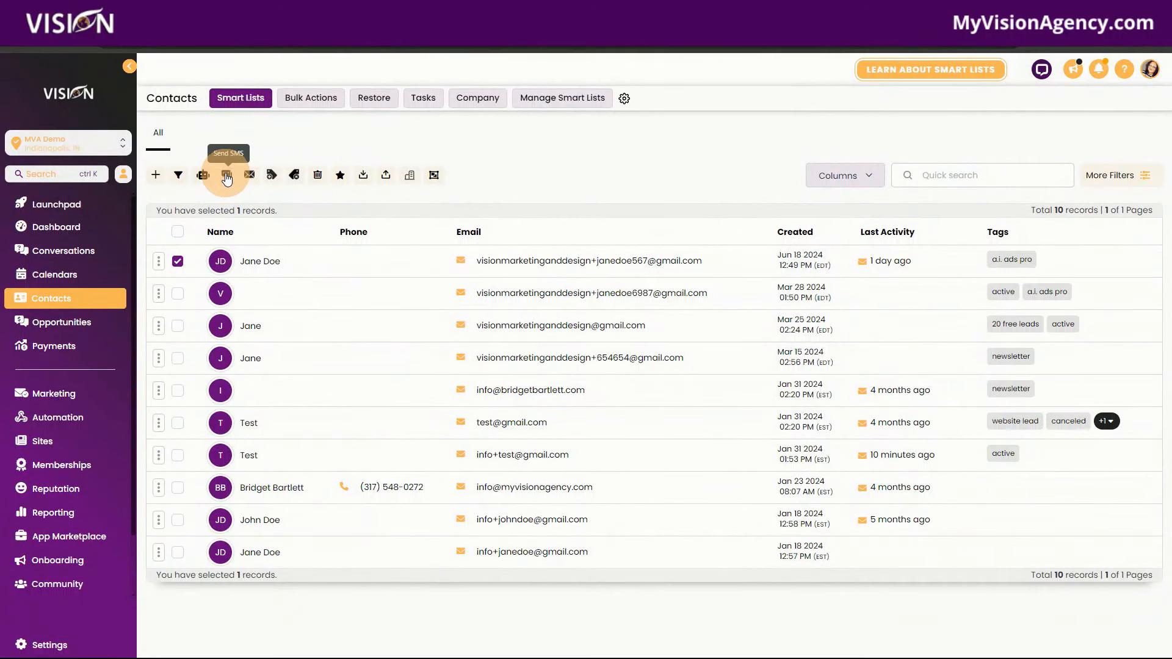
- View the Send SMS form for the selected contact with its schedule-time option, and close it without sending
left_click(227, 177)
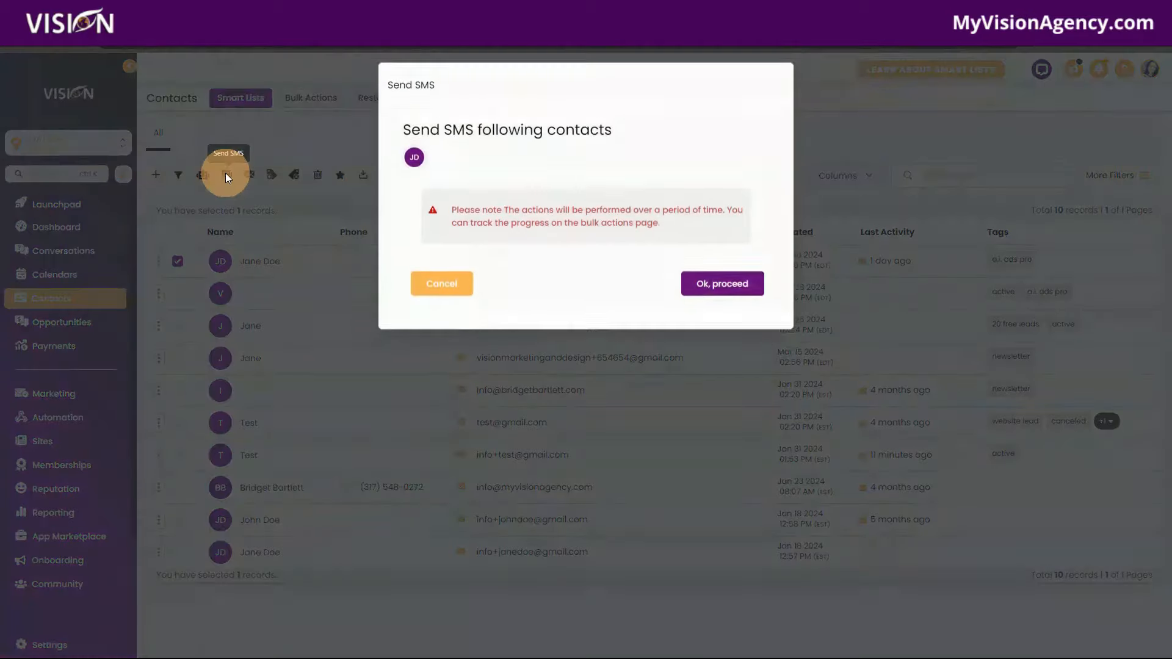
left_click(727, 296)
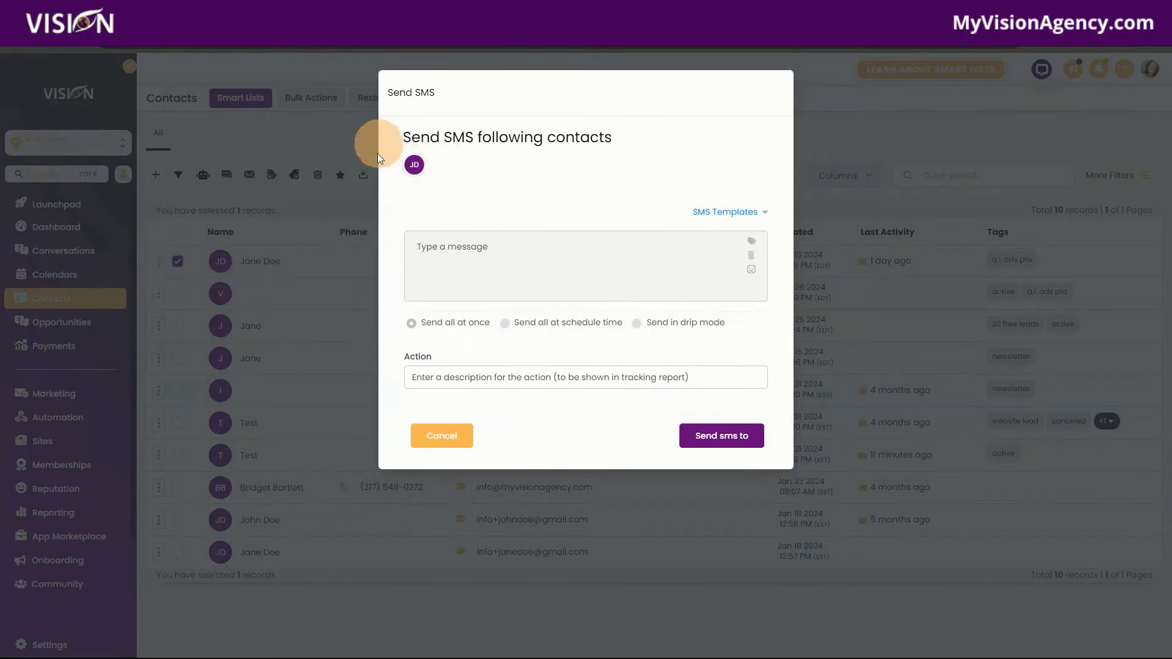
left_click(461, 247)
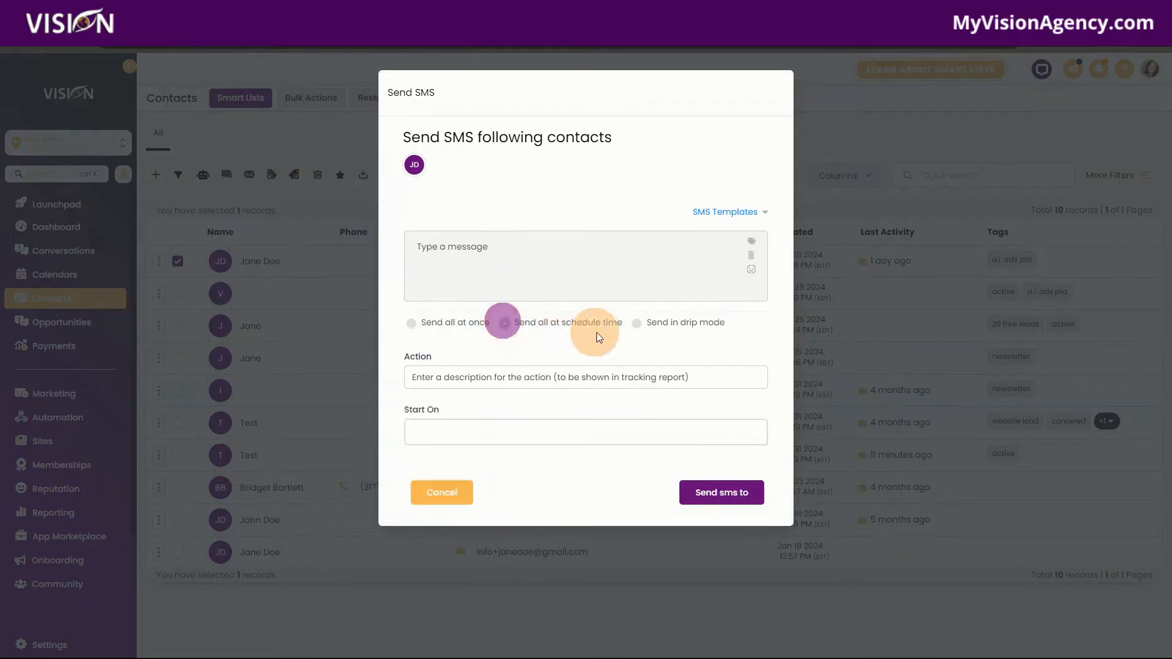
left_click(443, 493)
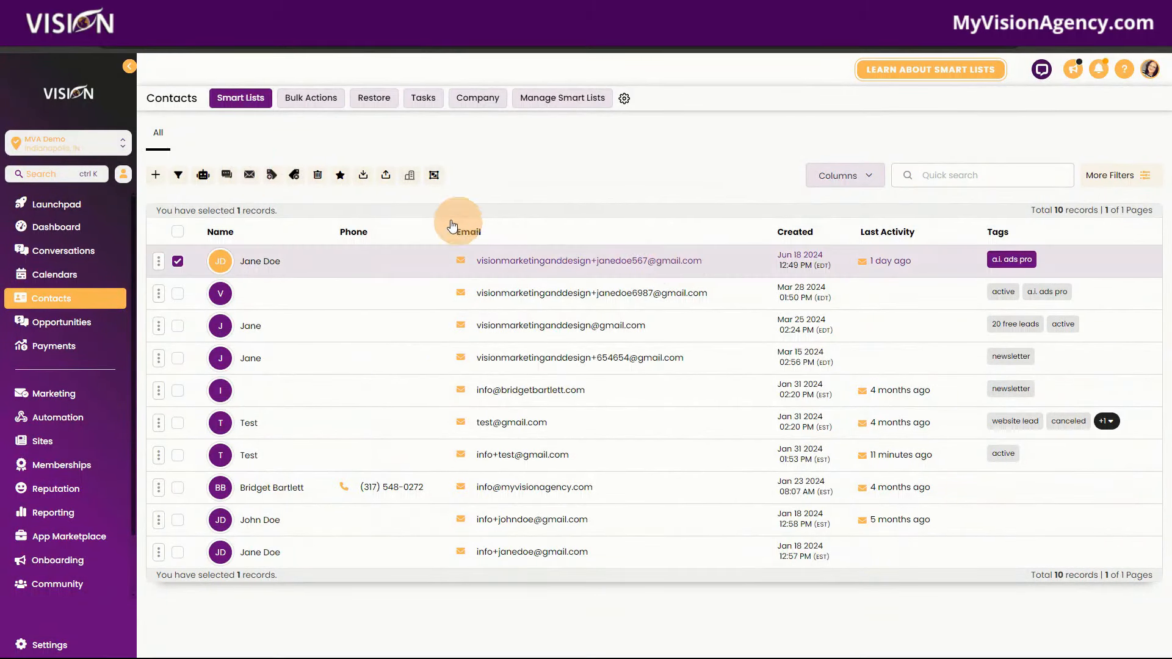
- Review the bulk email form for the selected contact with "New Template" chosen as the email template, and cancel without sending
left_click(247, 177)
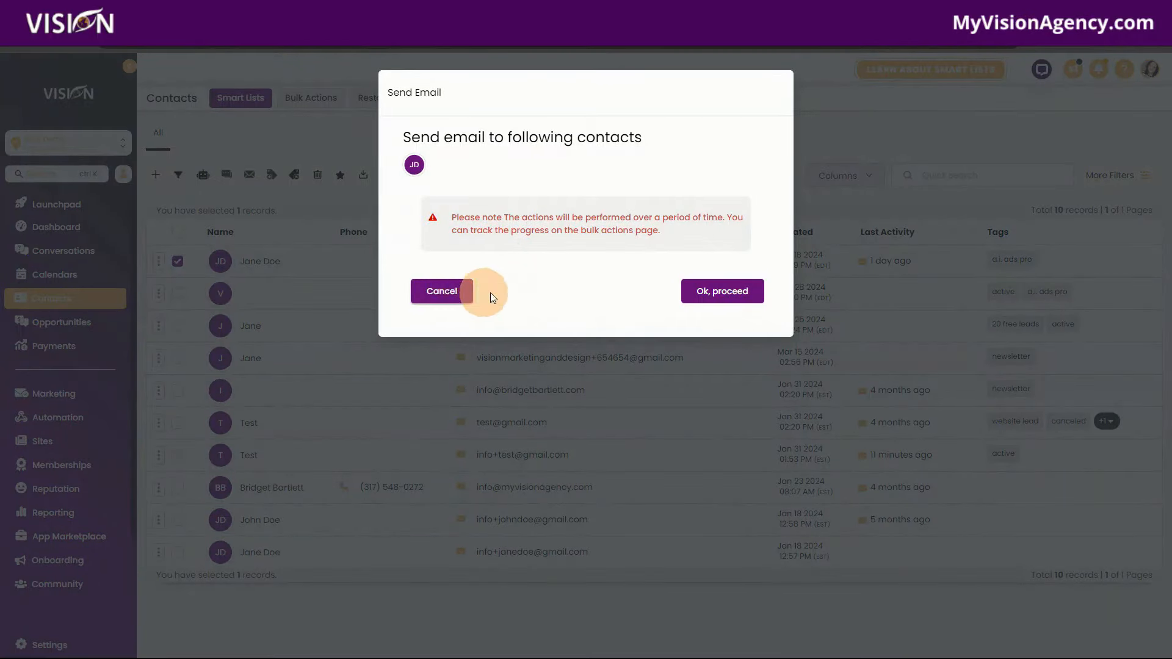
left_click(720, 287)
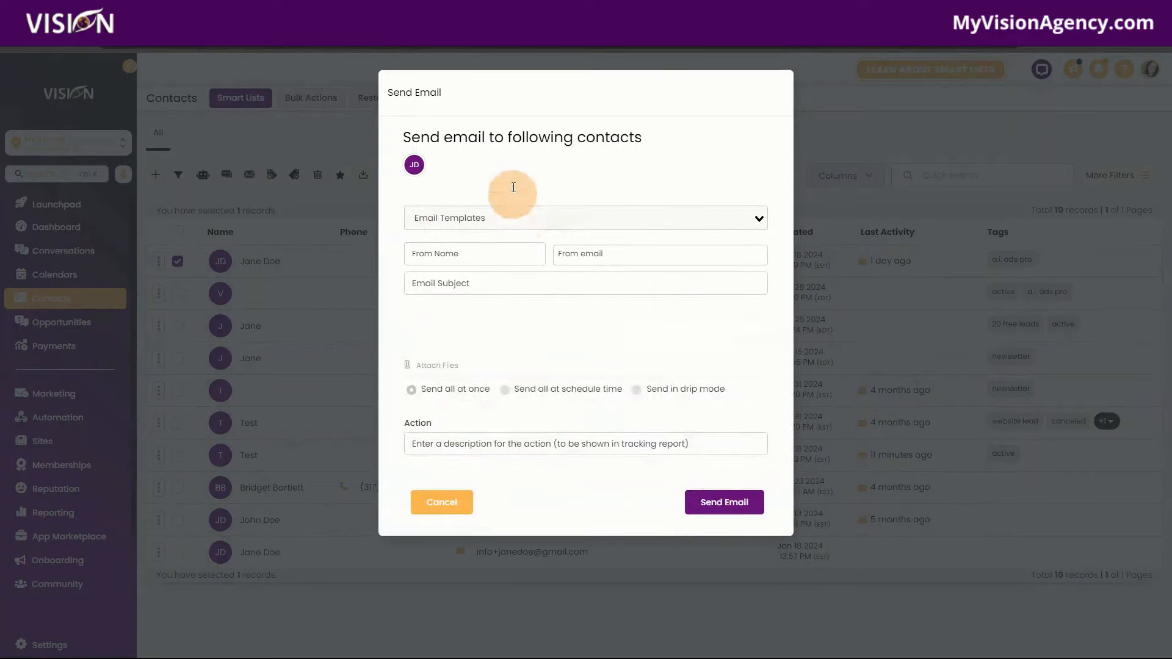
left_click(502, 226)
left_click(499, 255)
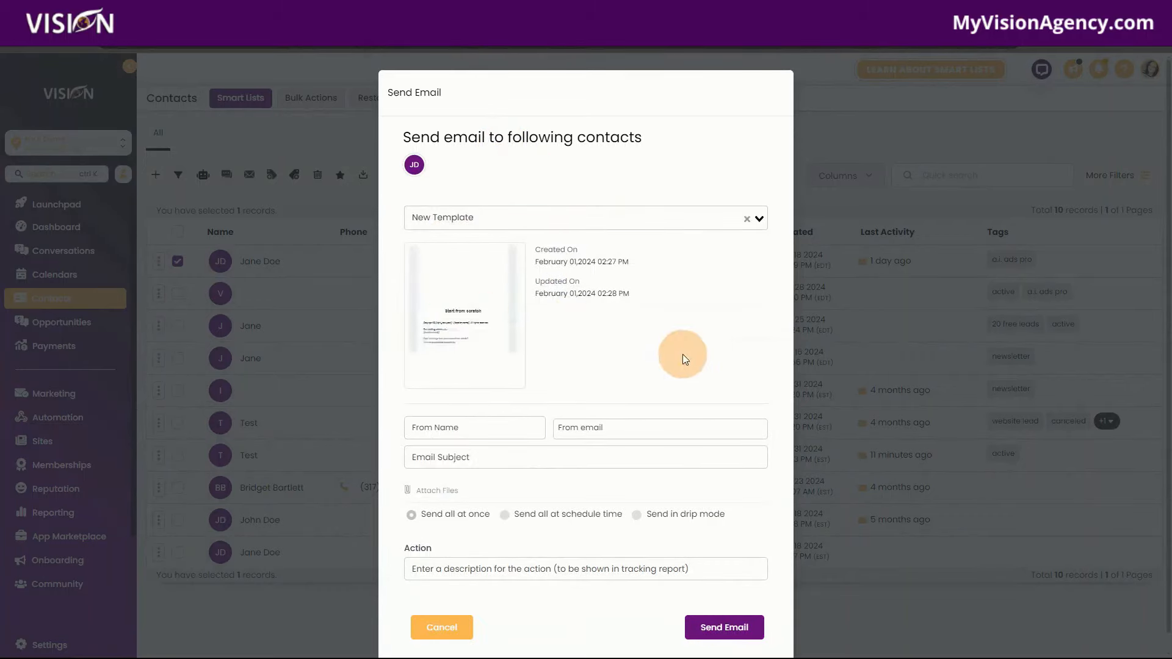
scroll(675, 357, "down", 1)
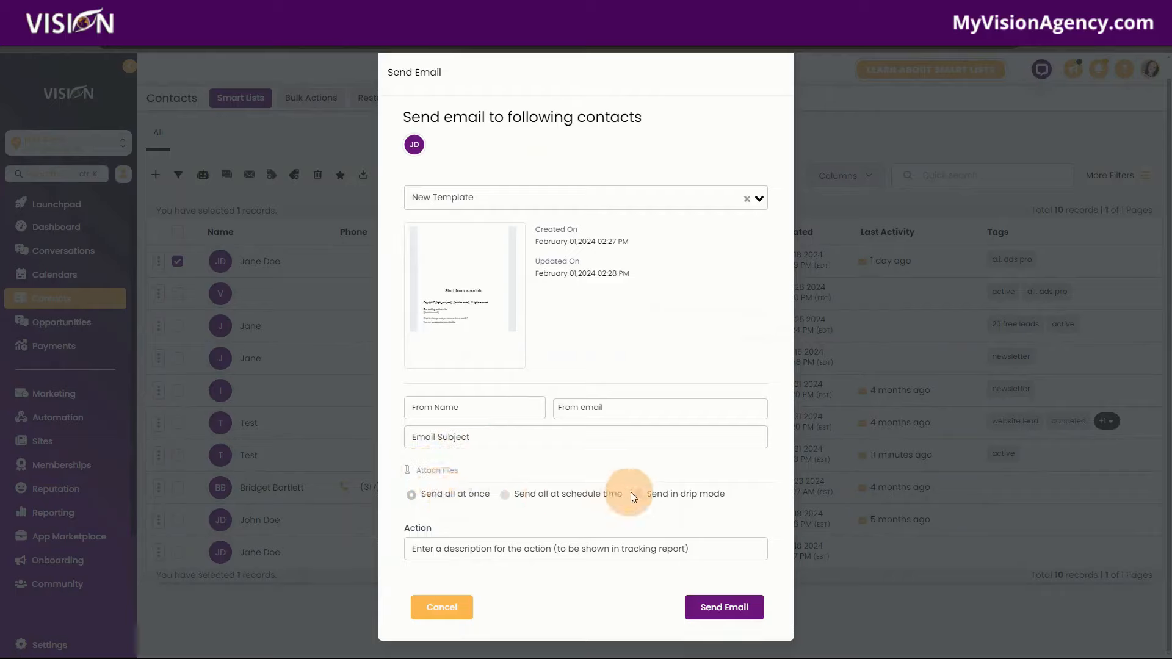
left_click(471, 549)
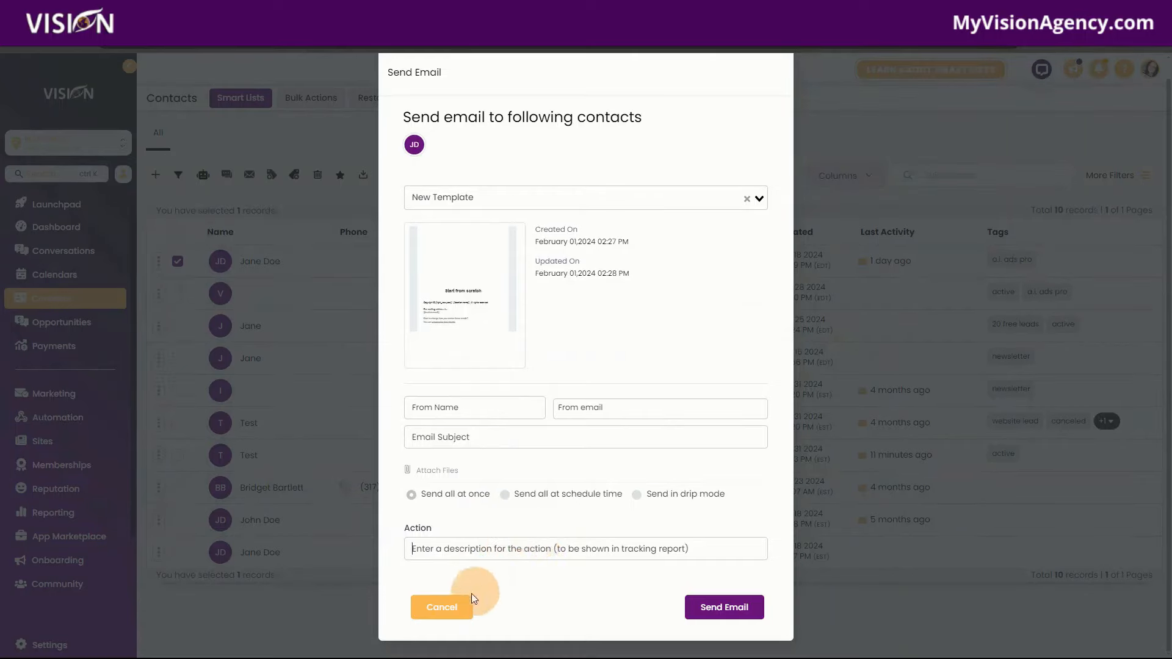
left_click(462, 608)
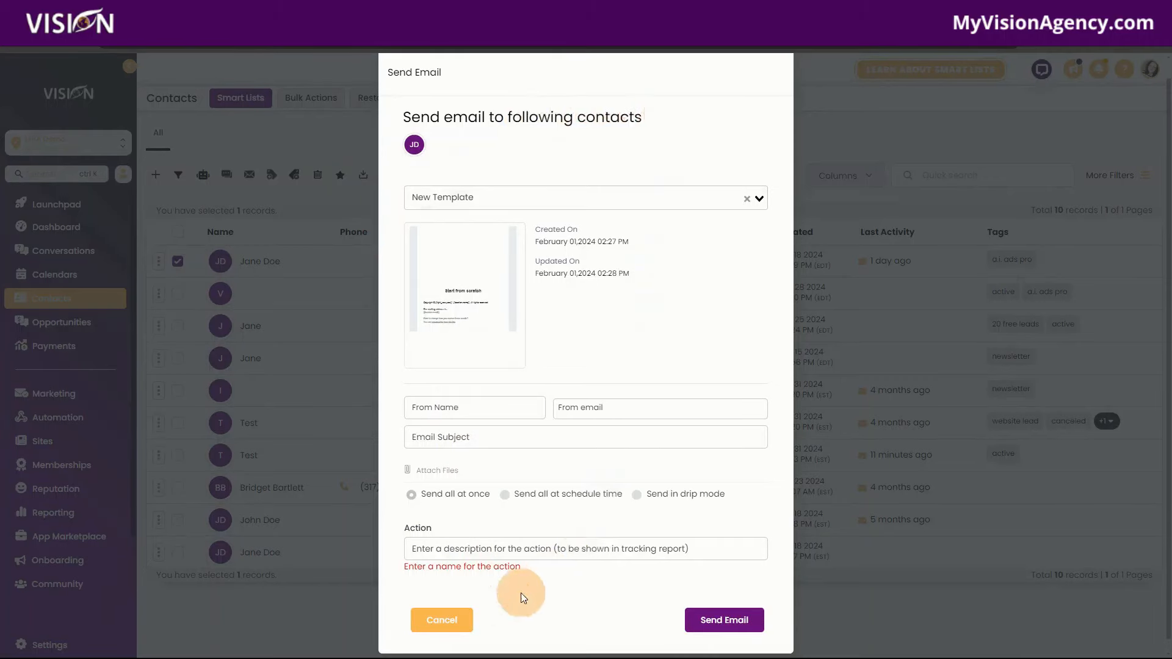
left_click(463, 617)
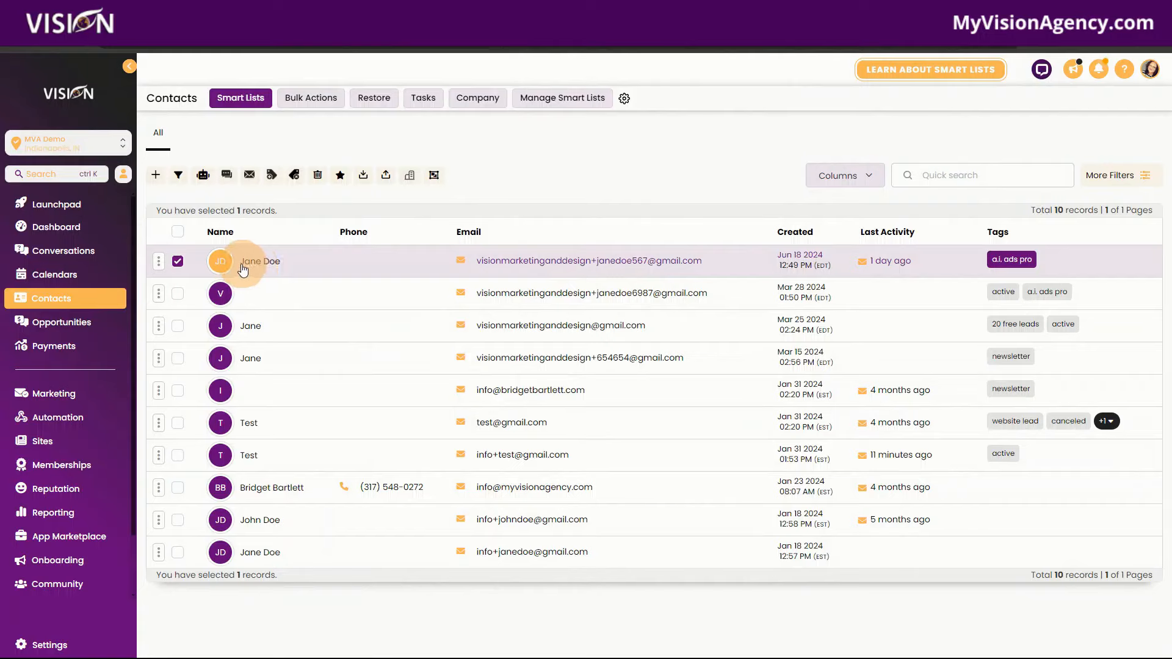
- Add the "booking" tag to the first three contacts in the list, describing the action as "Added booking tag"
left_click(177, 293)
left_click(178, 326)
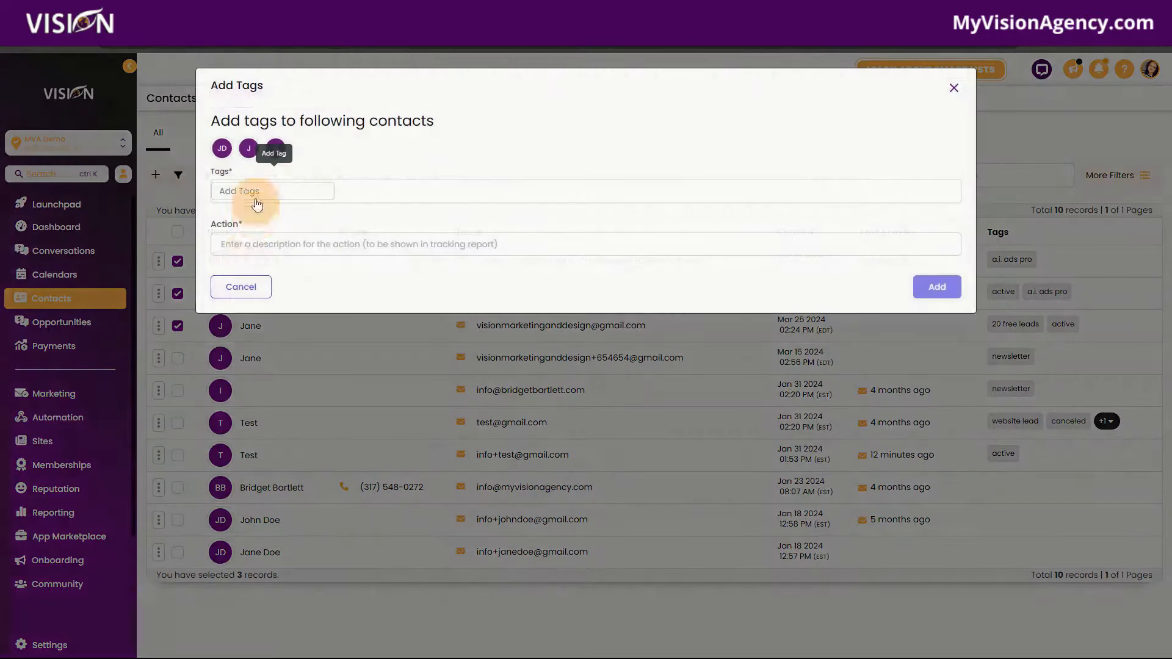
left_click(269, 191)
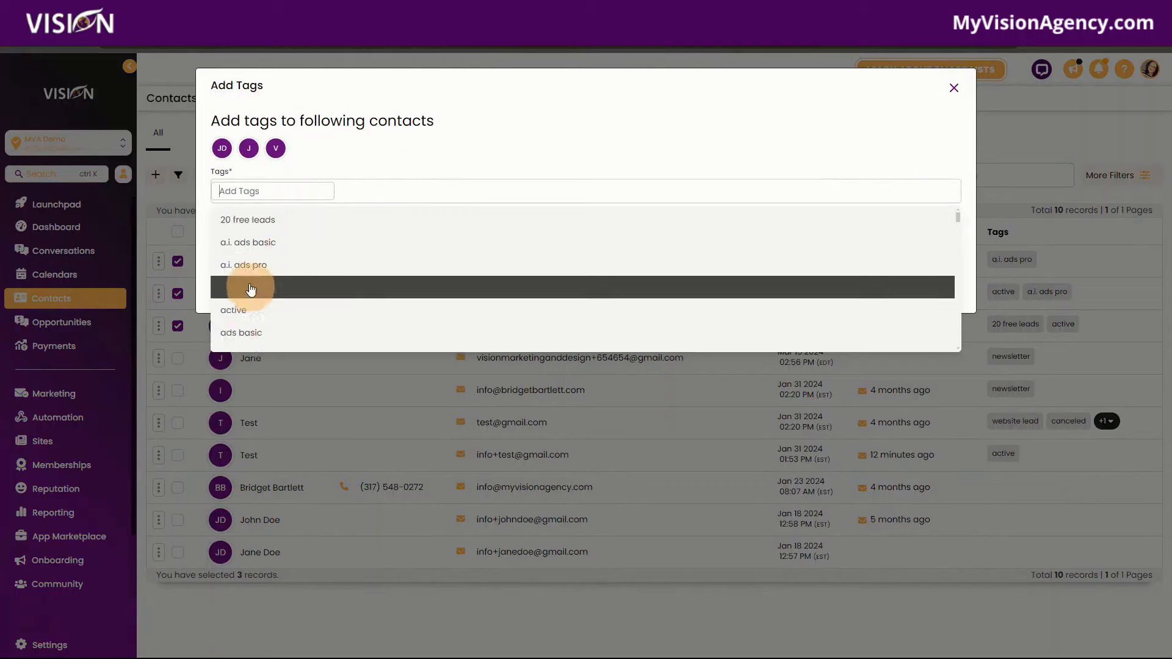
scroll(269, 327, "down", 3)
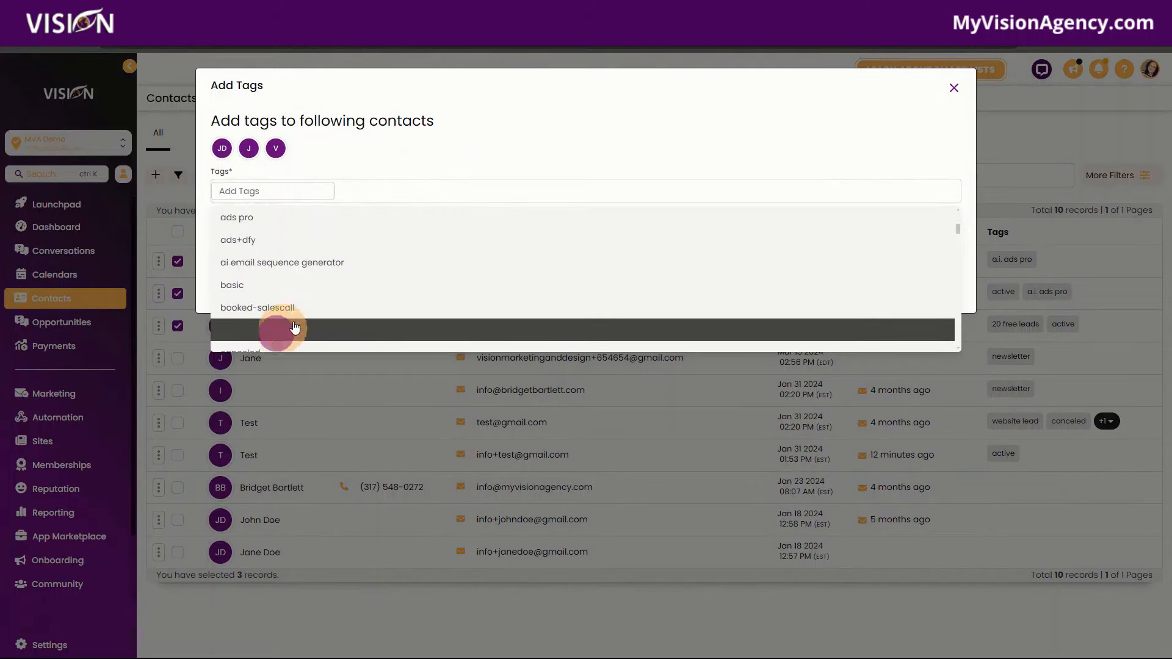
left_click(294, 328)
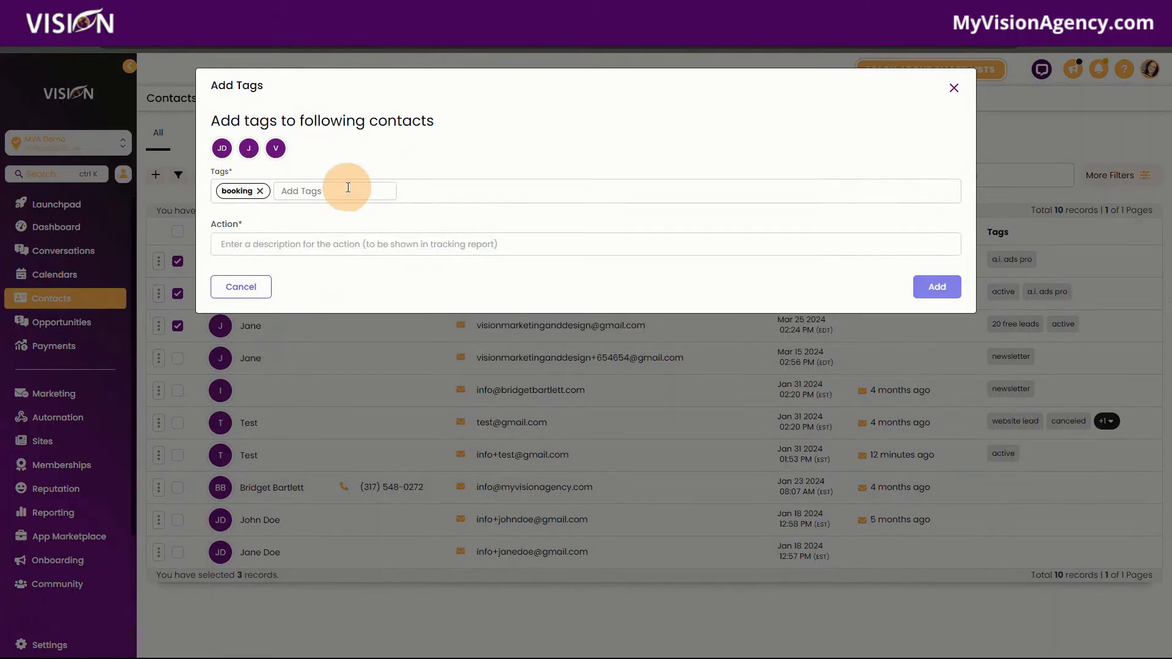
left_click(339, 242)
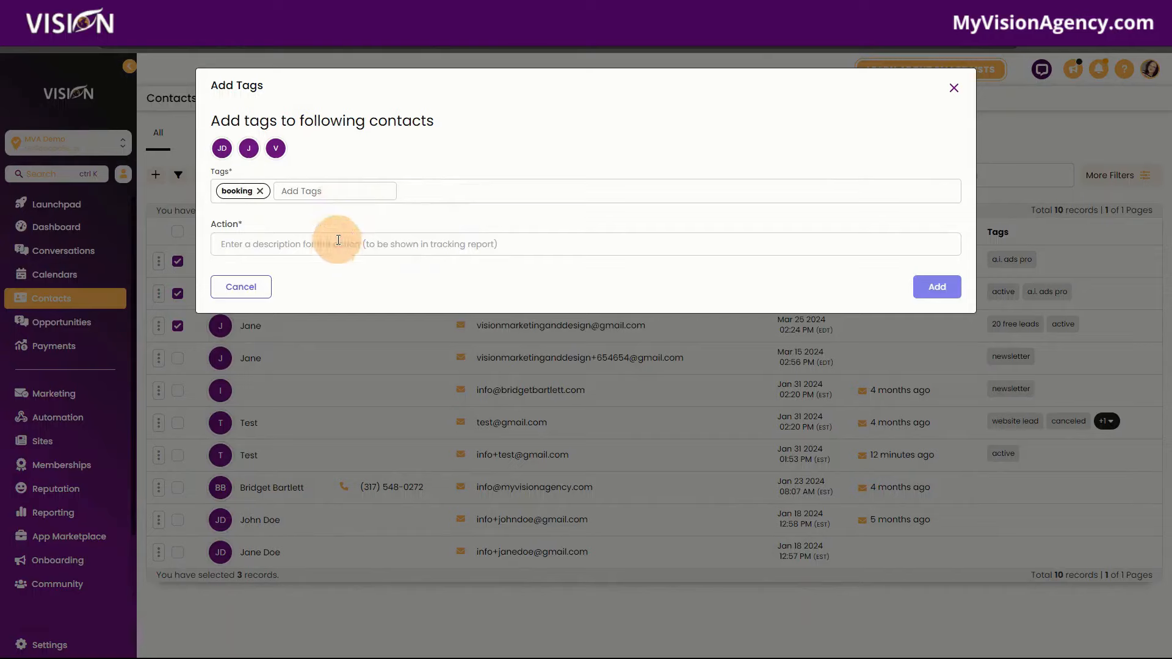
type("Added booking tag")
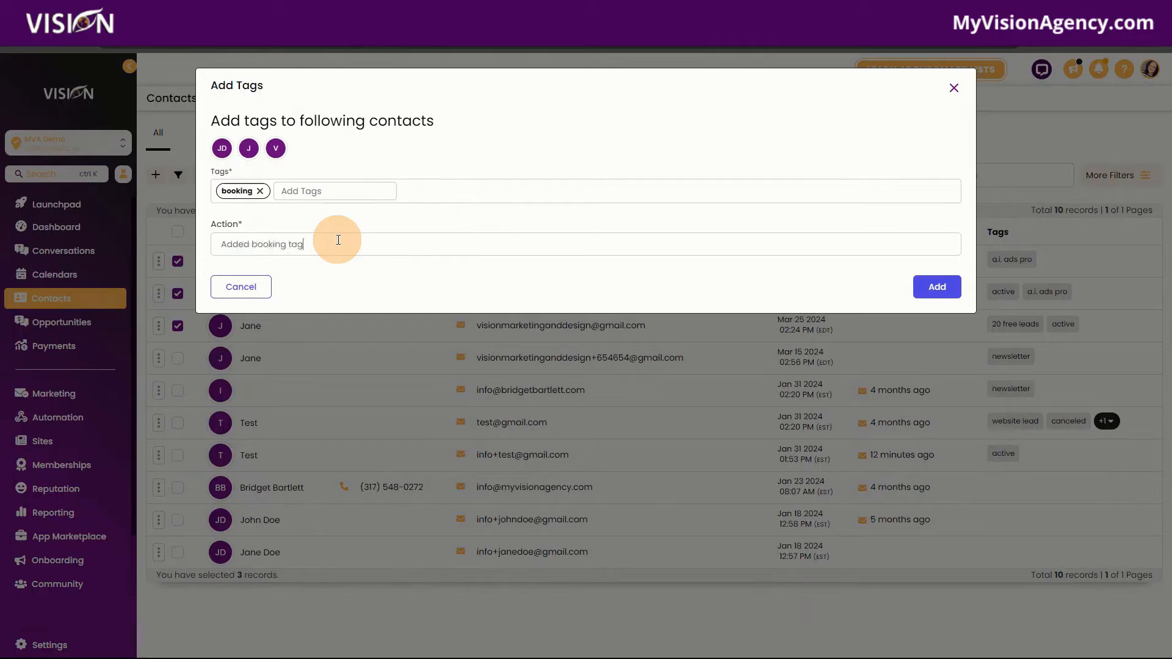
left_click(945, 285)
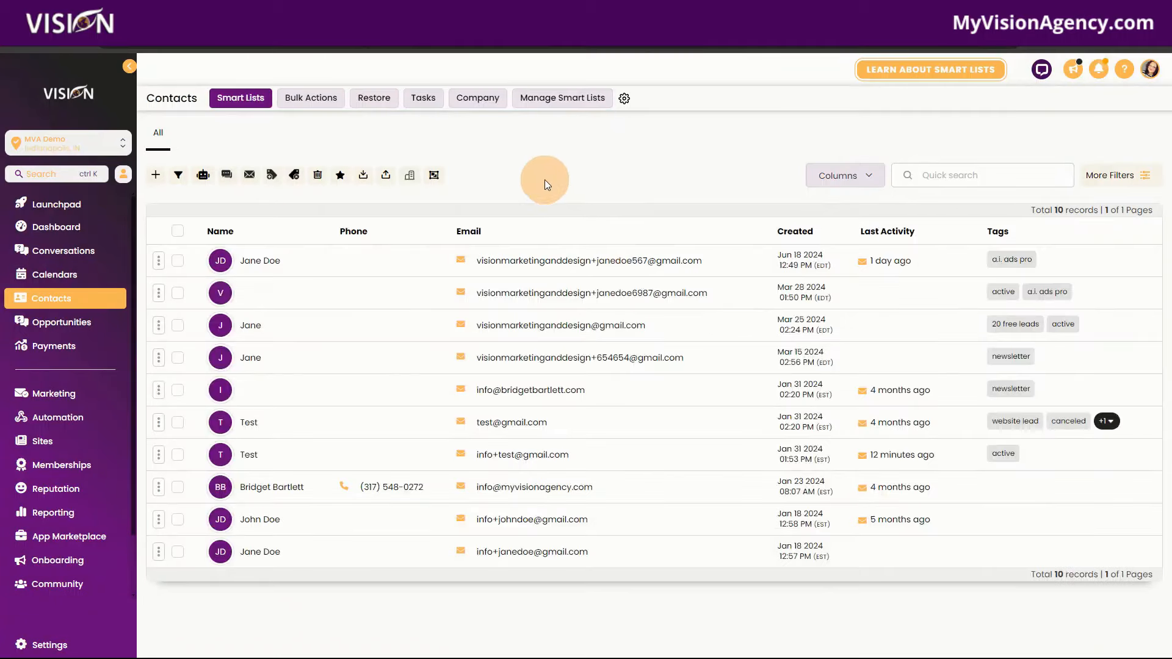
- Review the details and statistics of the "Added booking tag" entry in the bulk actions log
left_click(308, 98)
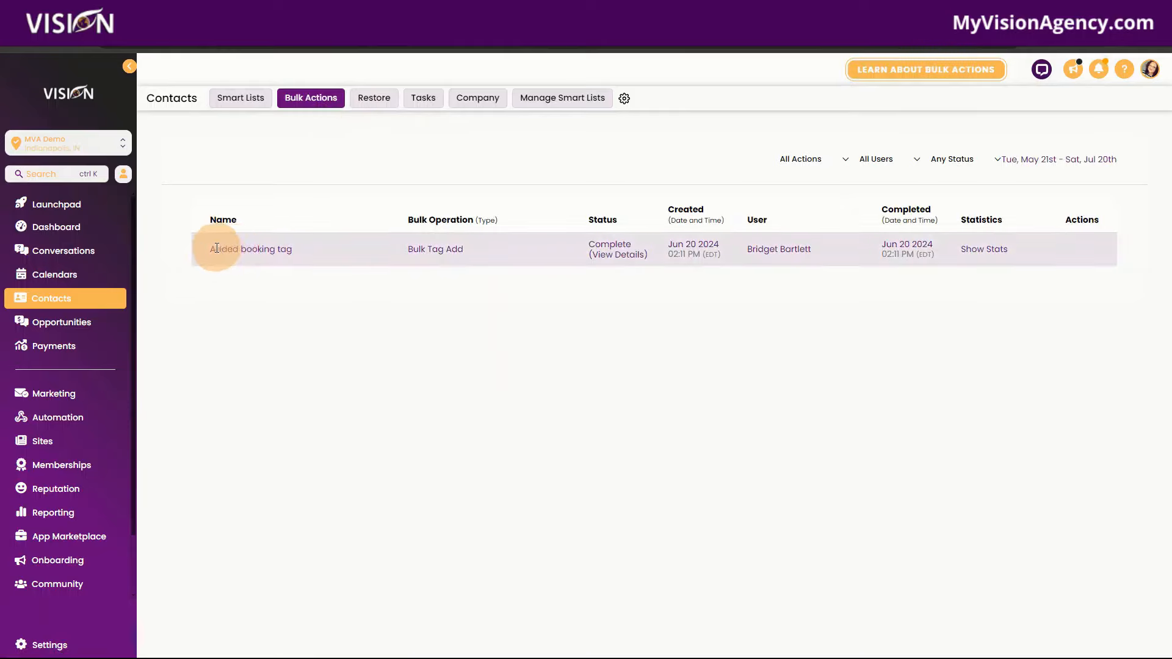
left_click_drag(217, 248, 401, 255)
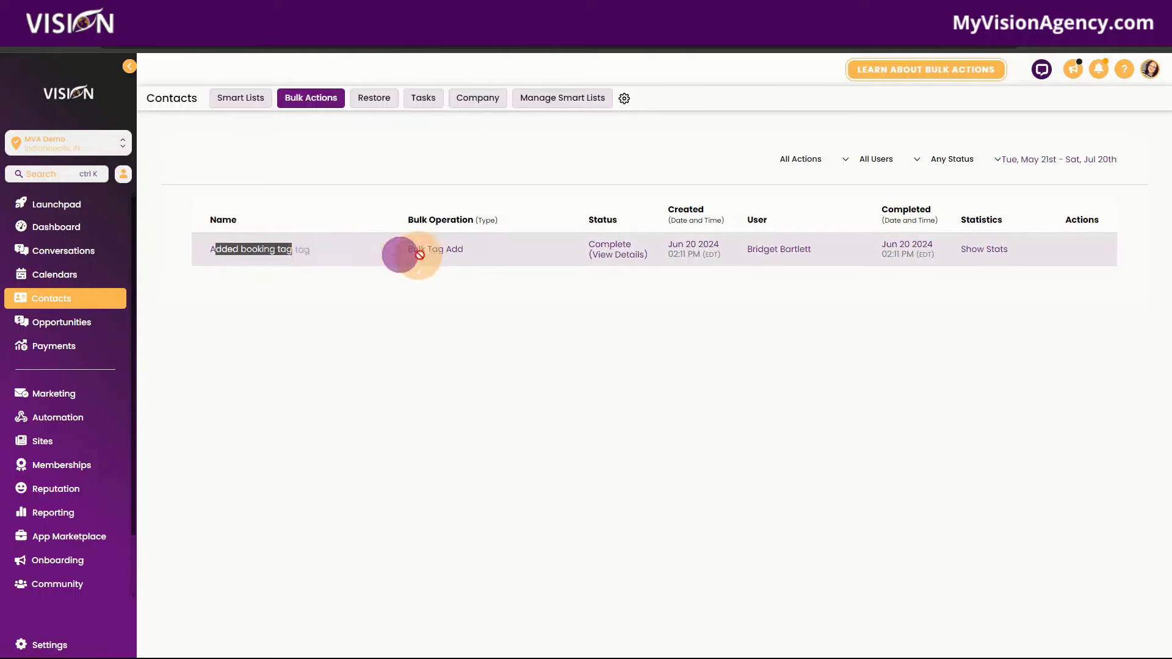
left_click(615, 256)
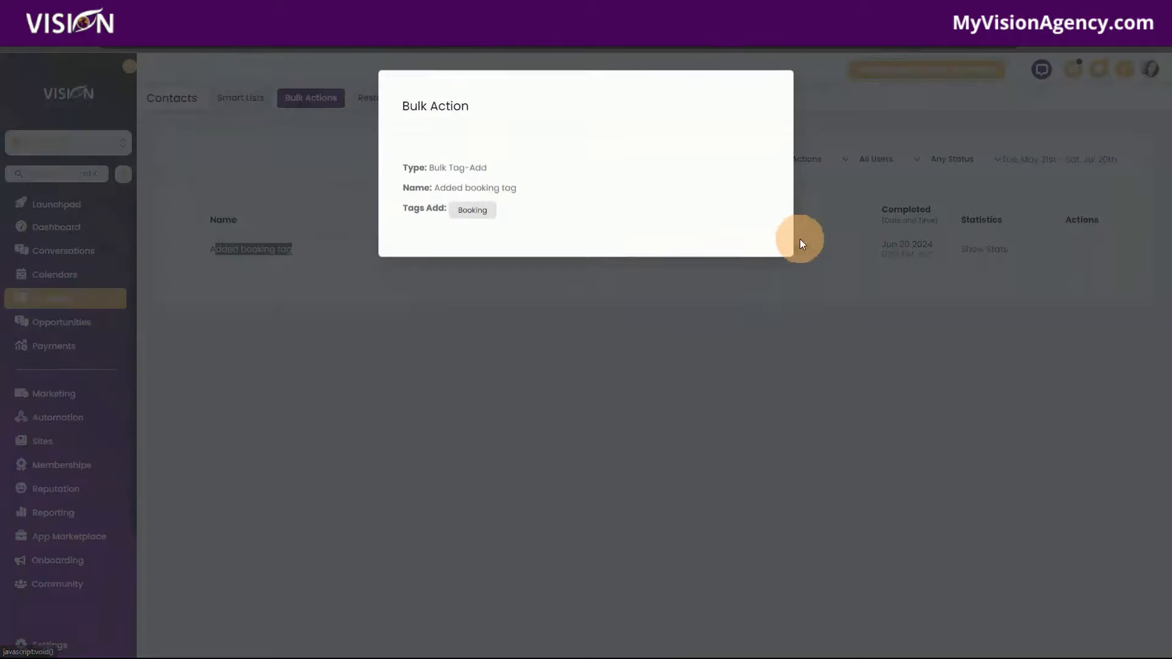
left_click(646, 333)
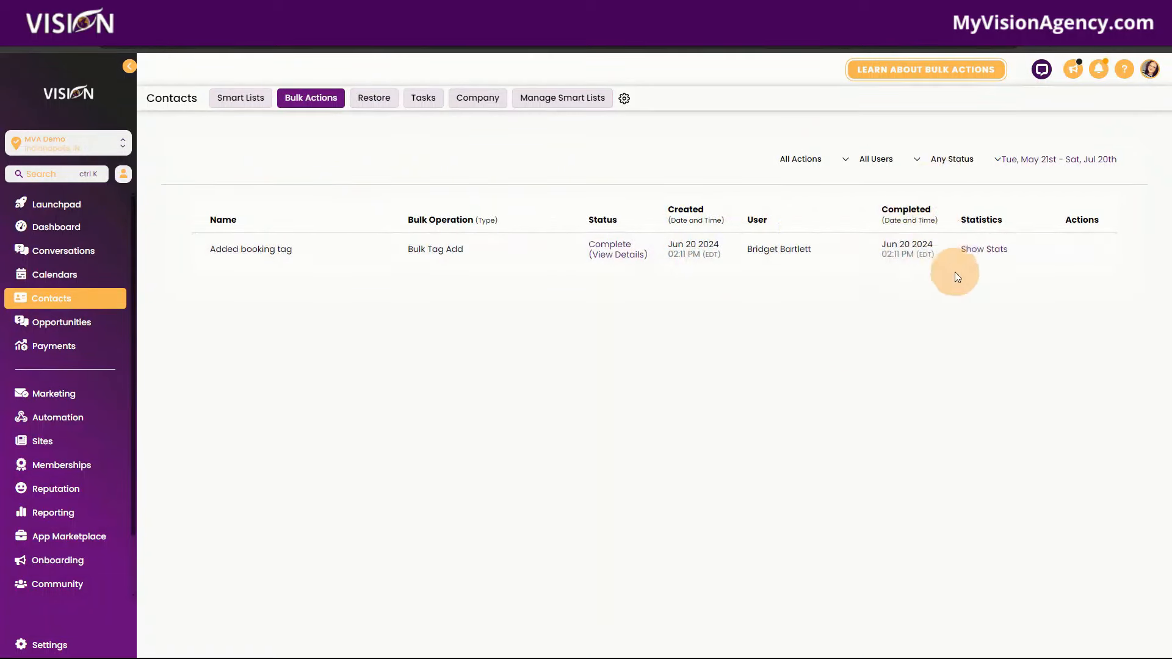
left_click(996, 254)
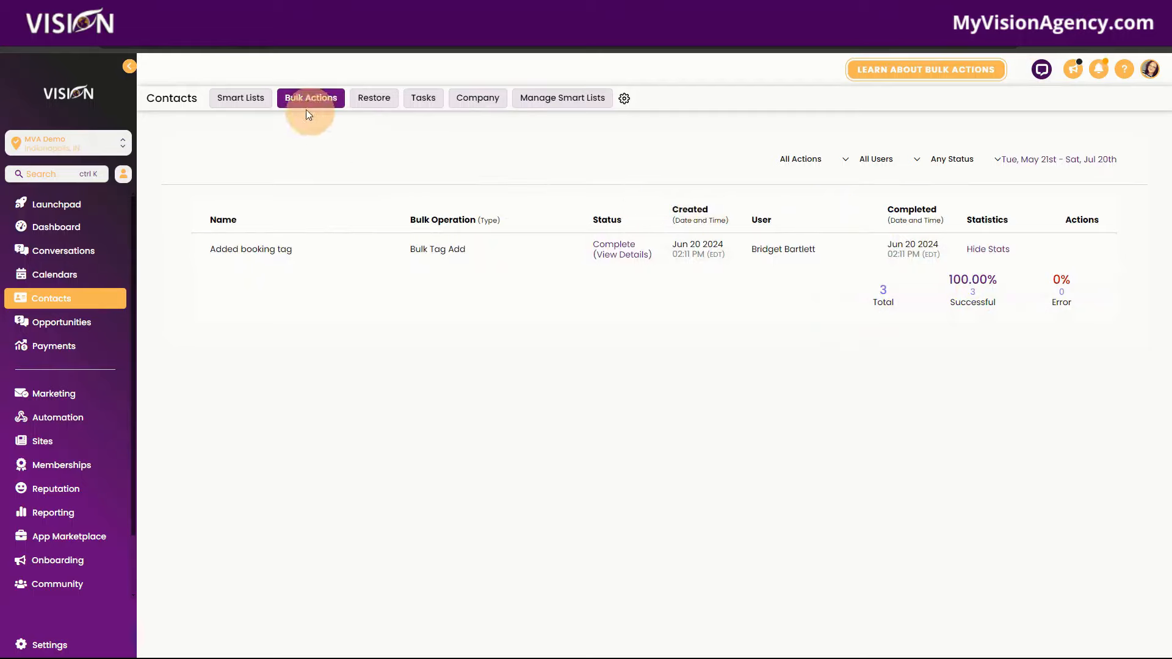
- Select the first three contacts in the smart list, view the form for removing their tags, and cancel it
left_click(241, 99)
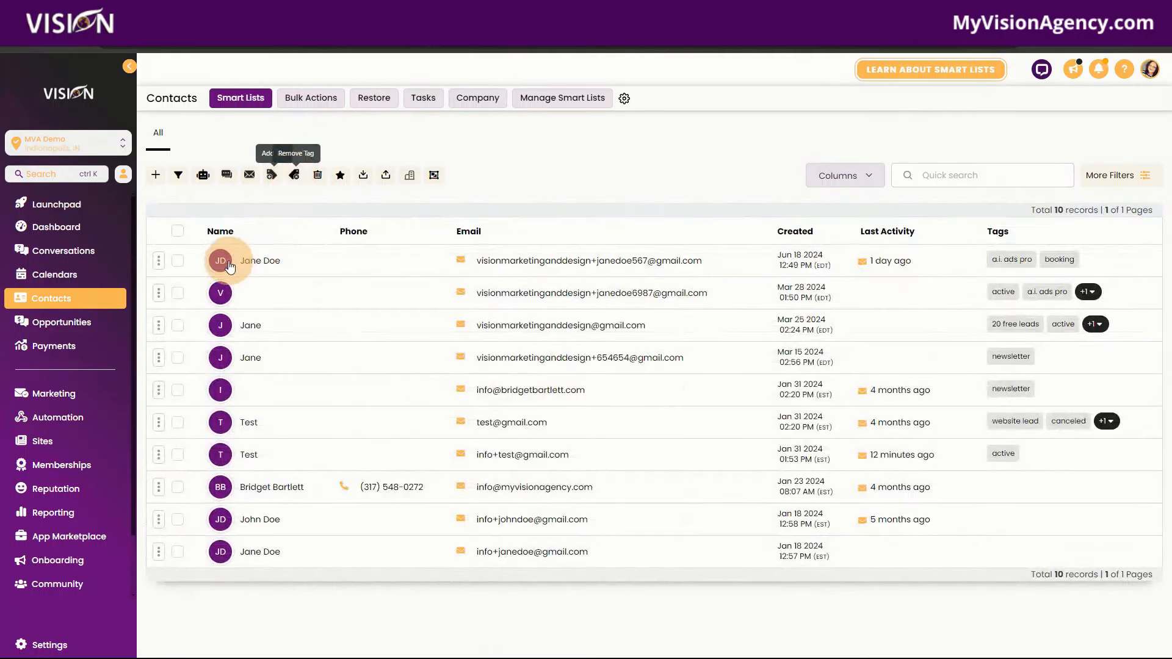
left_click(180, 261)
left_click(178, 293)
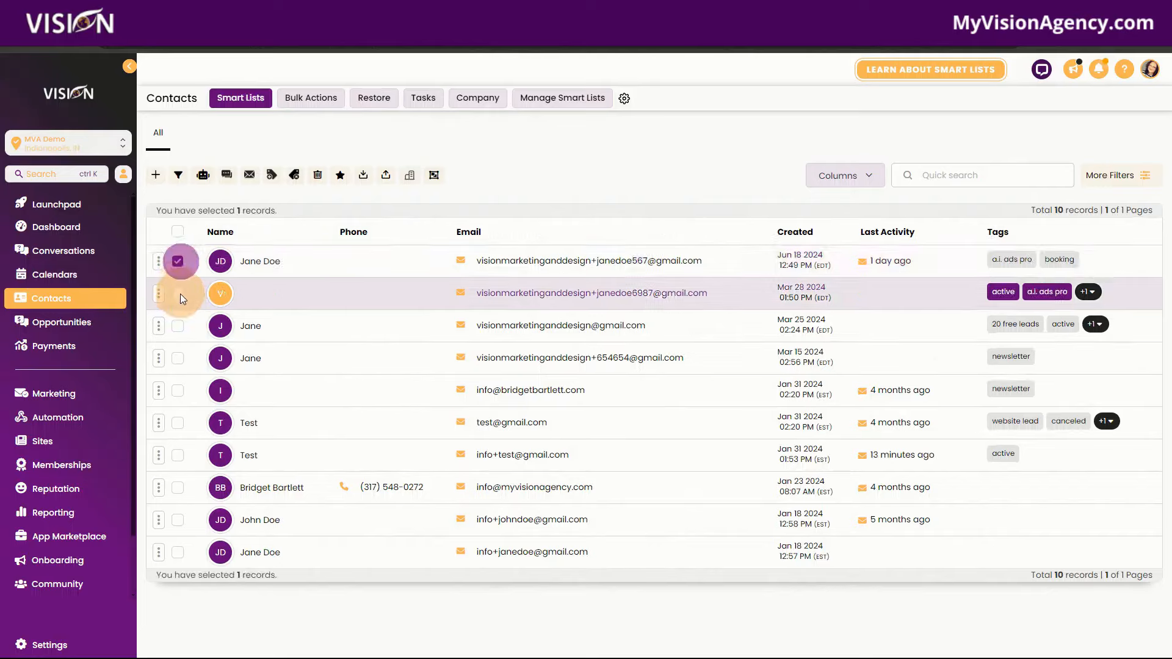
left_click(178, 326)
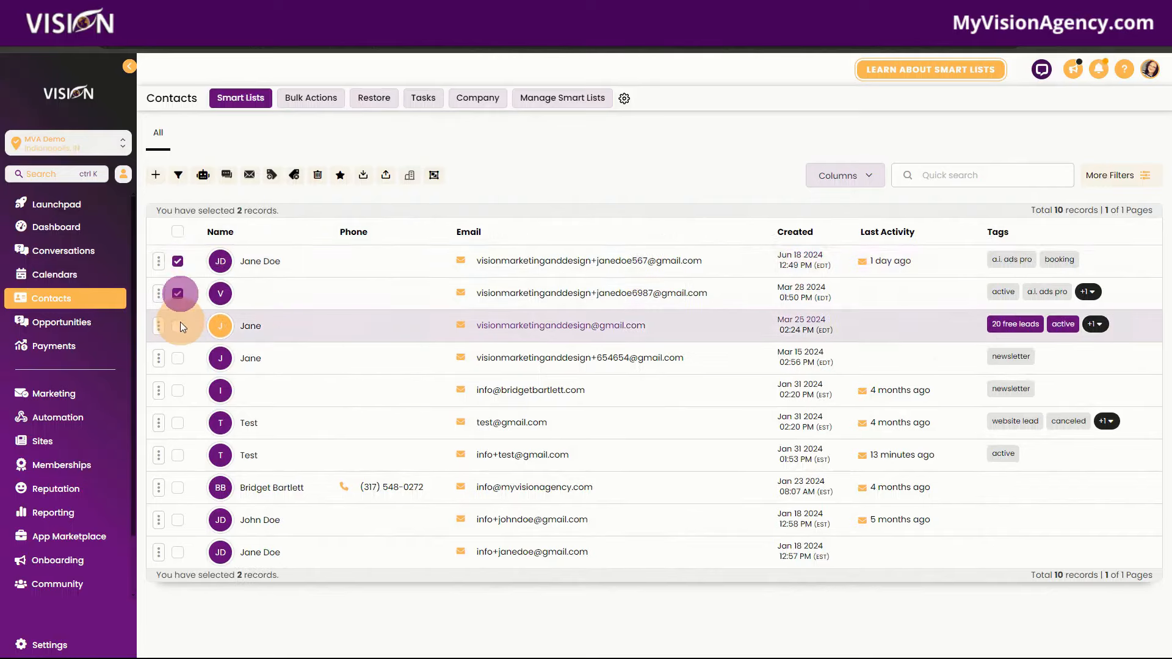
left_click(295, 176)
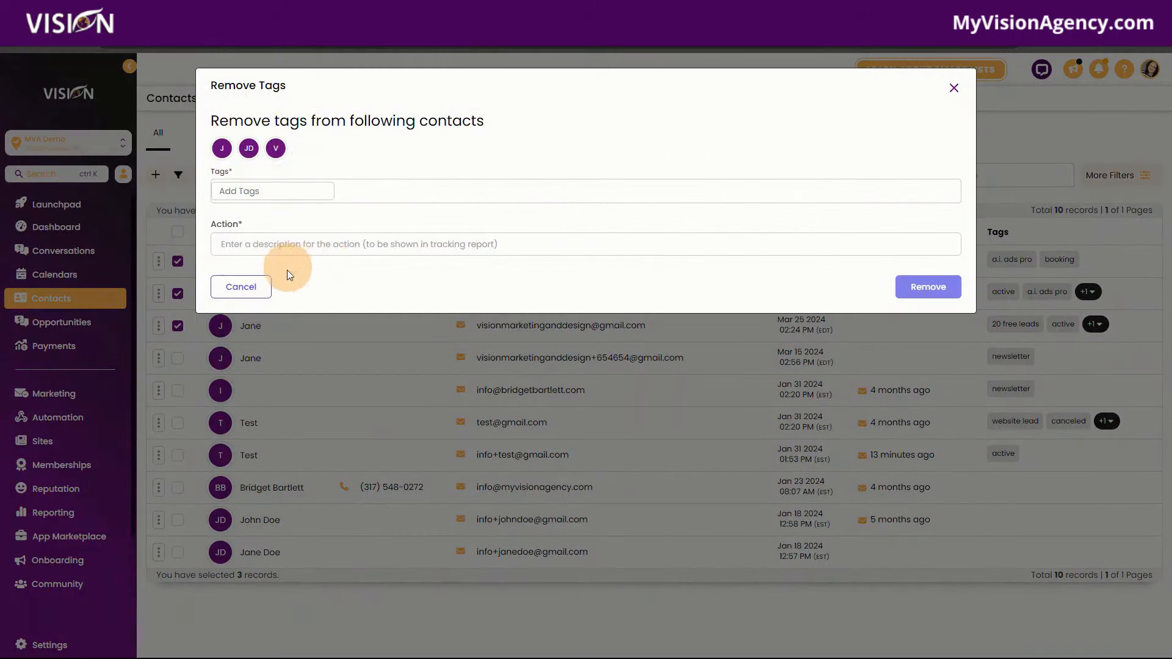
left_click(250, 288)
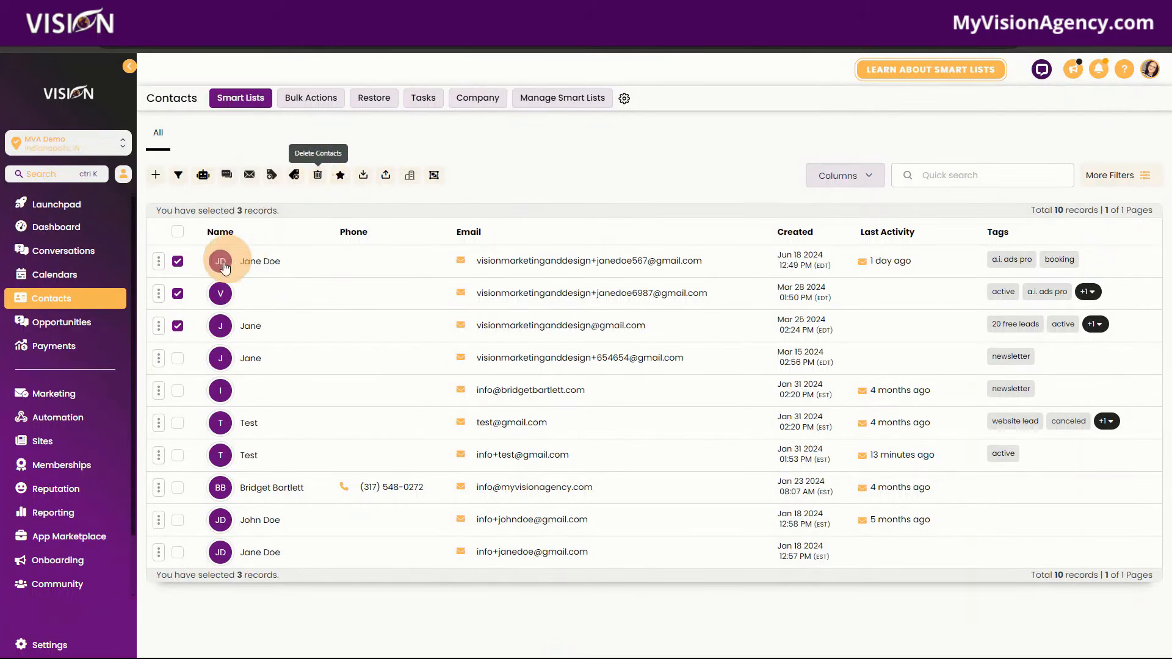
- Review the review-request form for the three selected contacts, choosing the email review request option, and cancel without sending
left_click(340, 177)
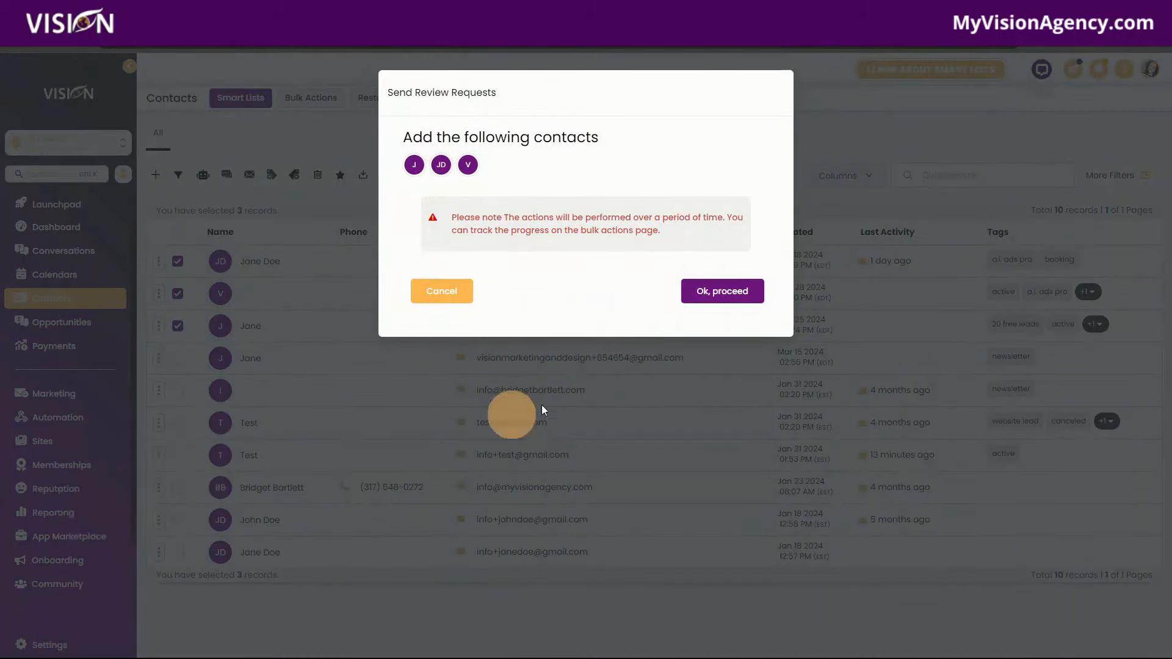
left_click(717, 292)
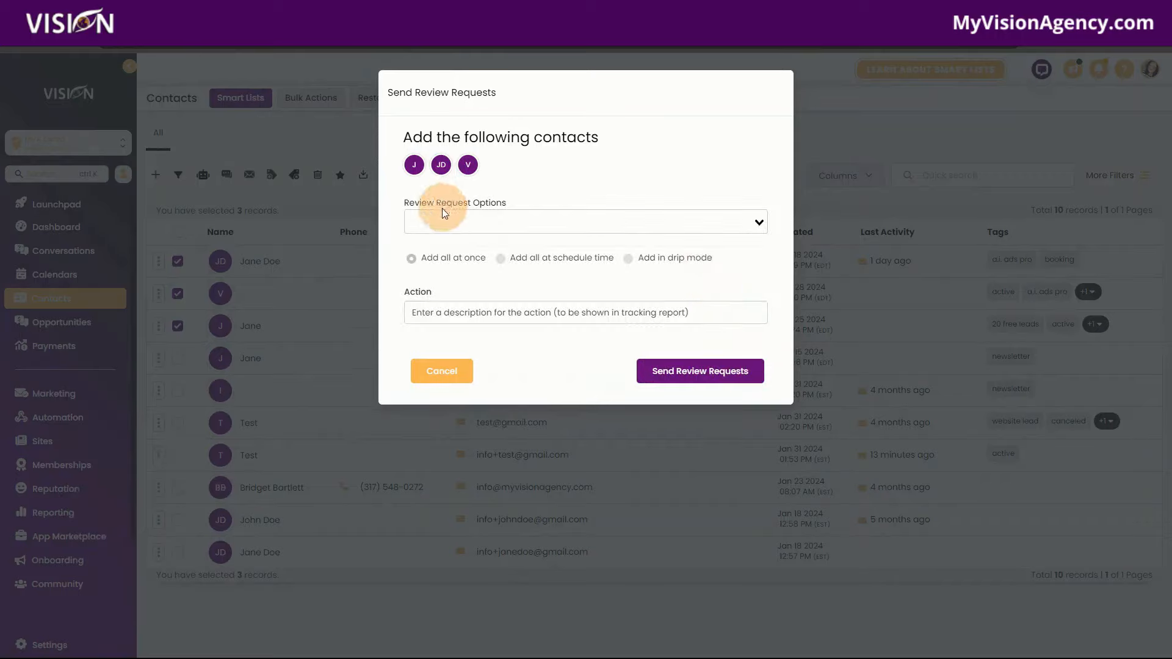
left_click(443, 217)
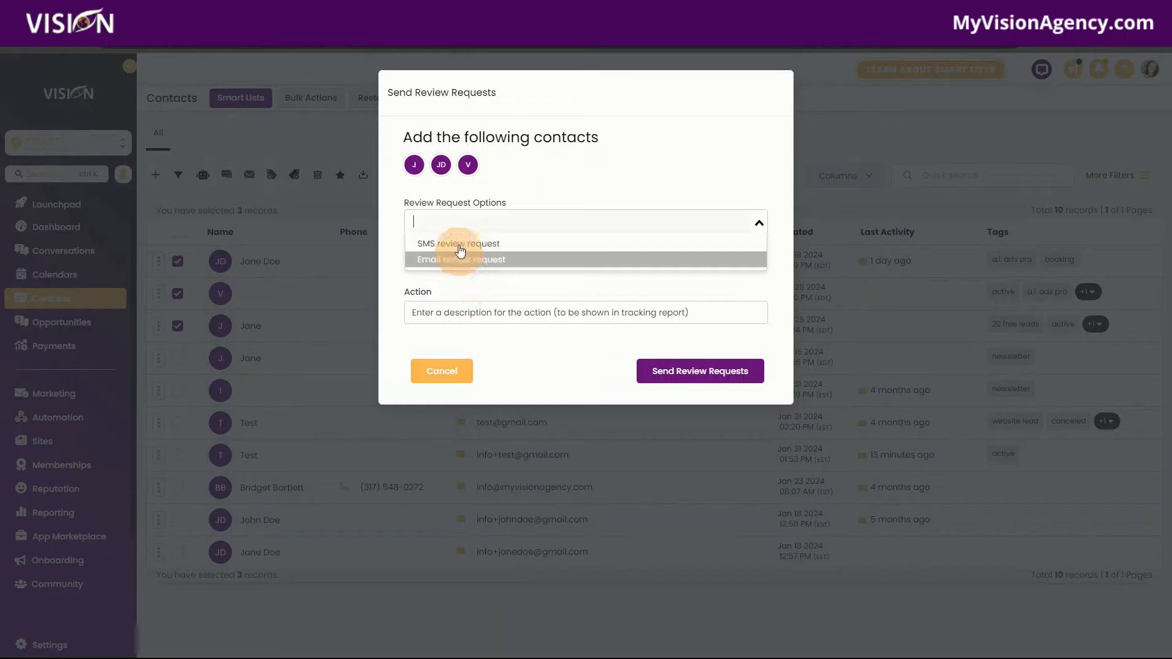
left_click(455, 244)
left_click(457, 263)
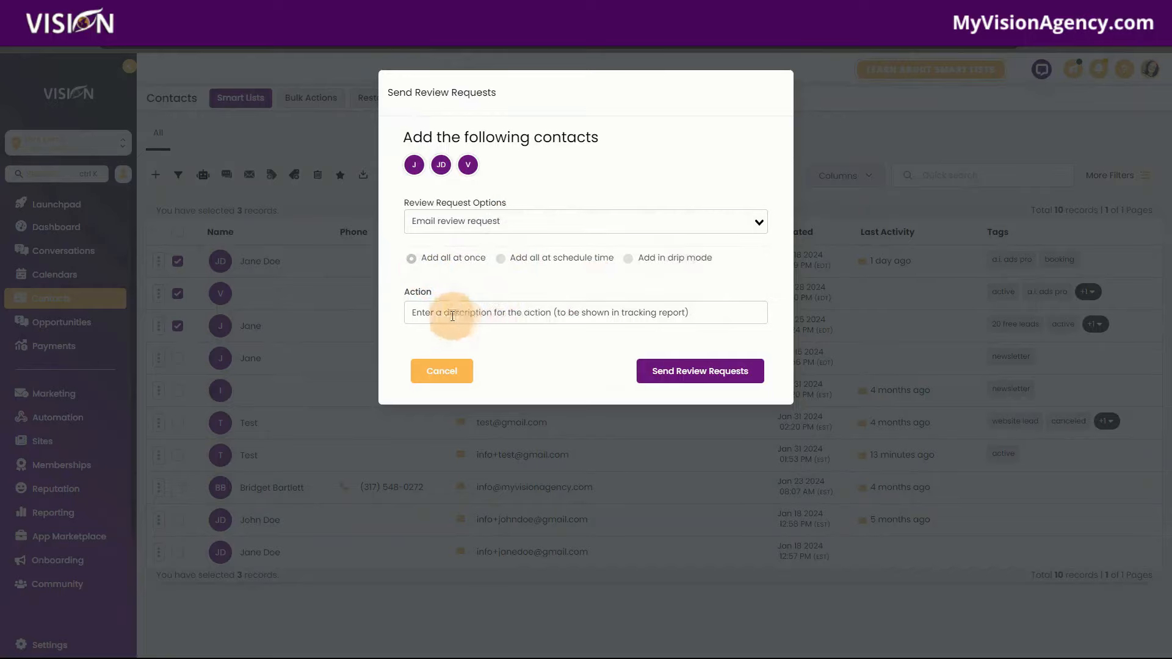
left_click(475, 377)
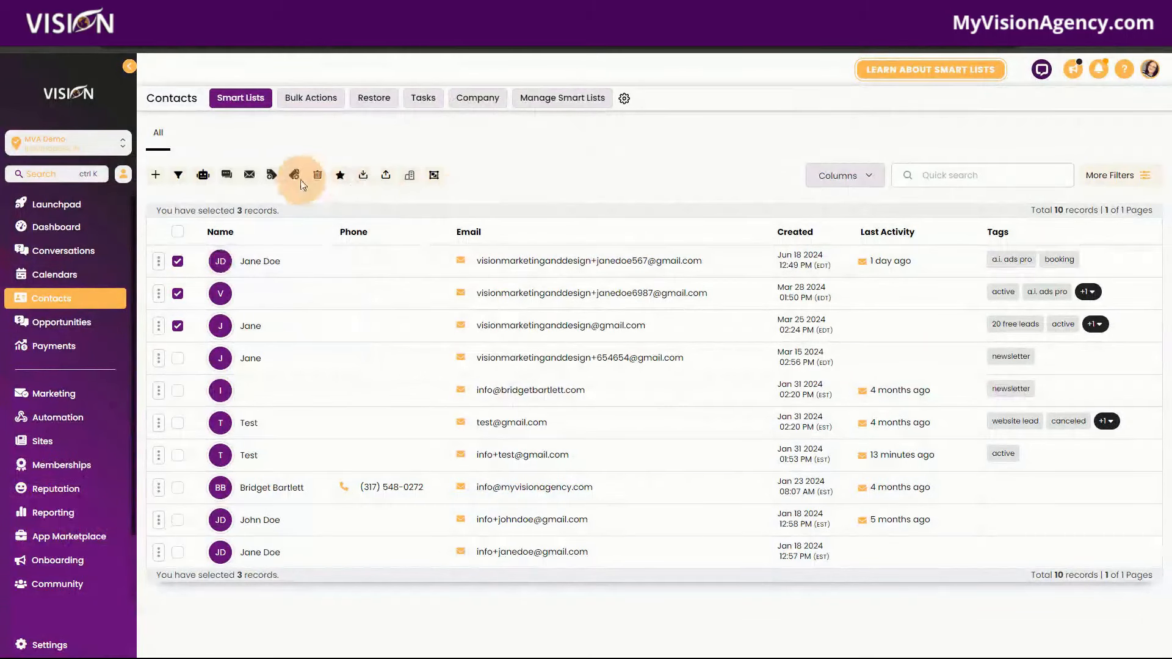
- View the export prompt for the selected contacts and the CSV contact import with its file chooser, cancelling both
left_click(364, 177)
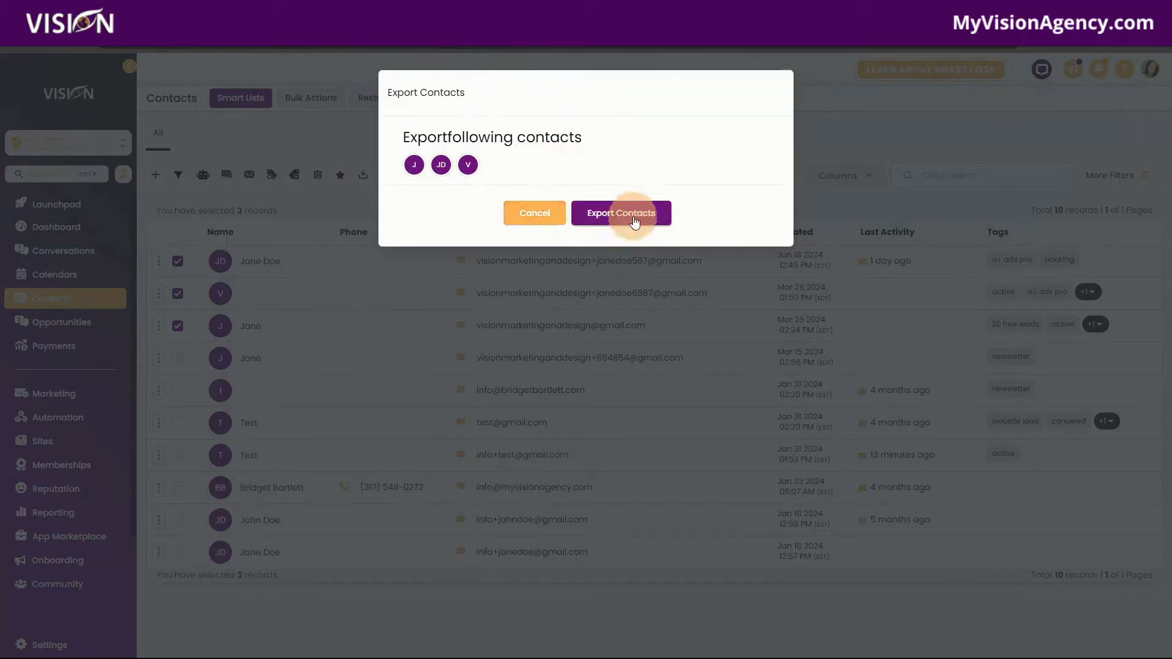
left_click(533, 213)
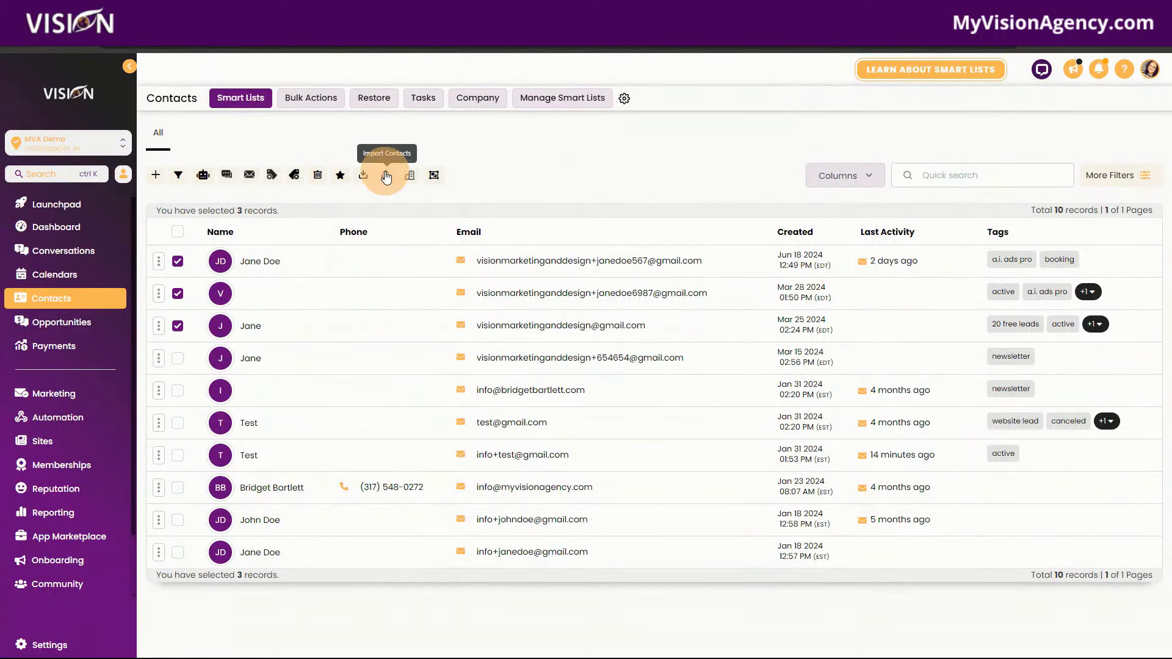
left_click(386, 176)
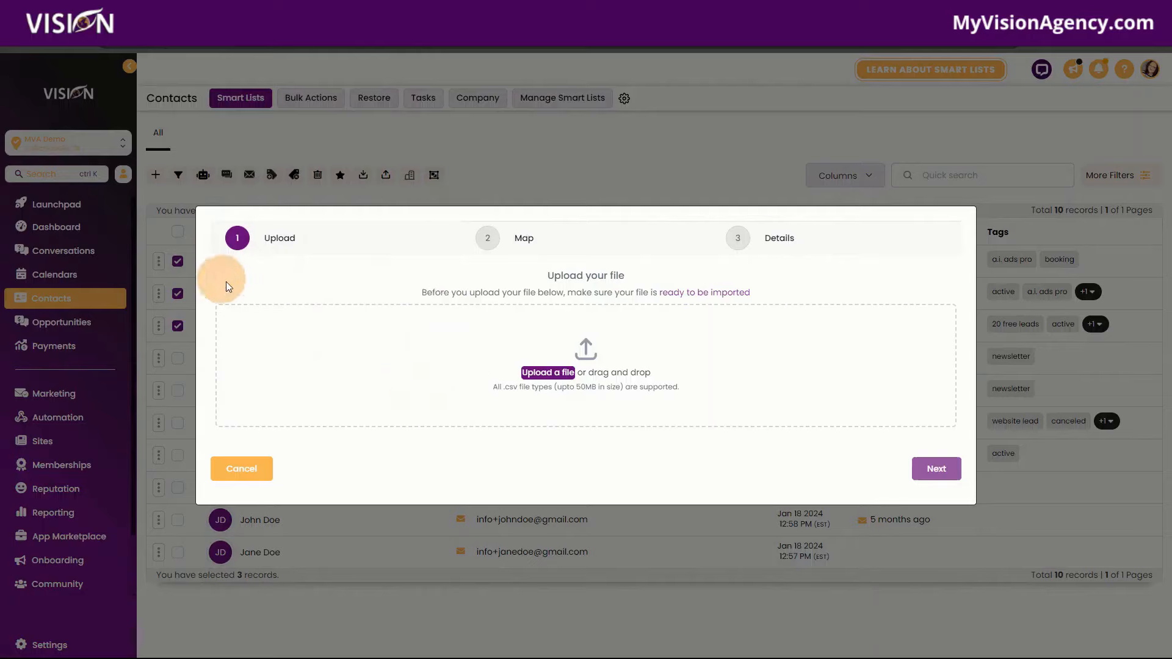
left_click(551, 380)
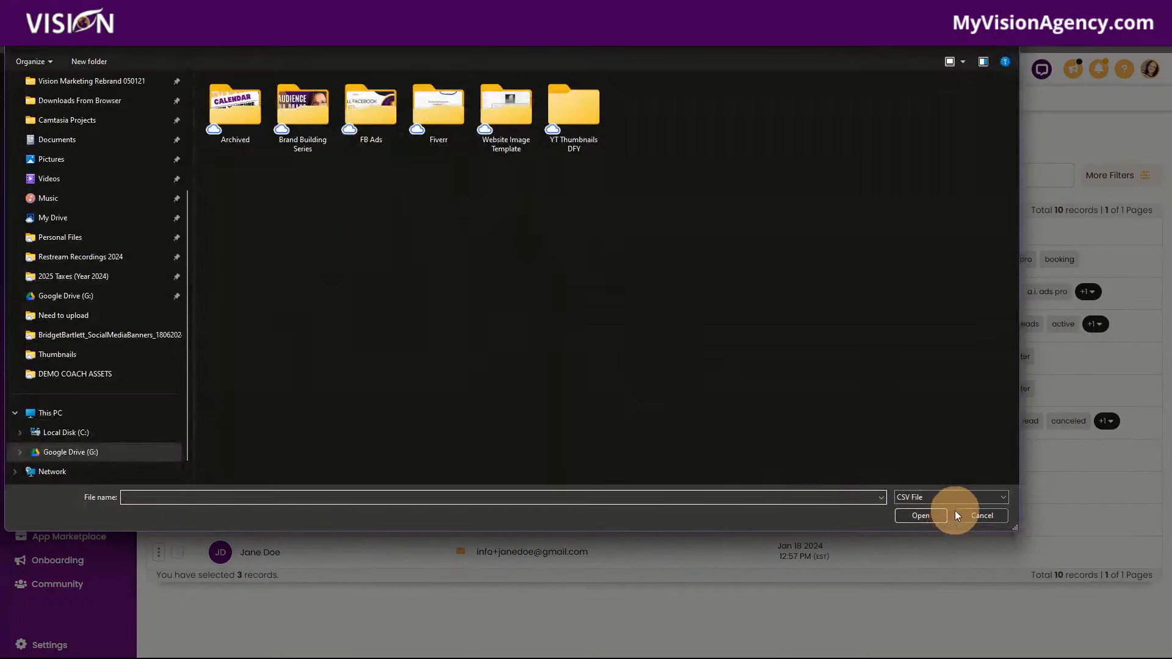
left_click(978, 514)
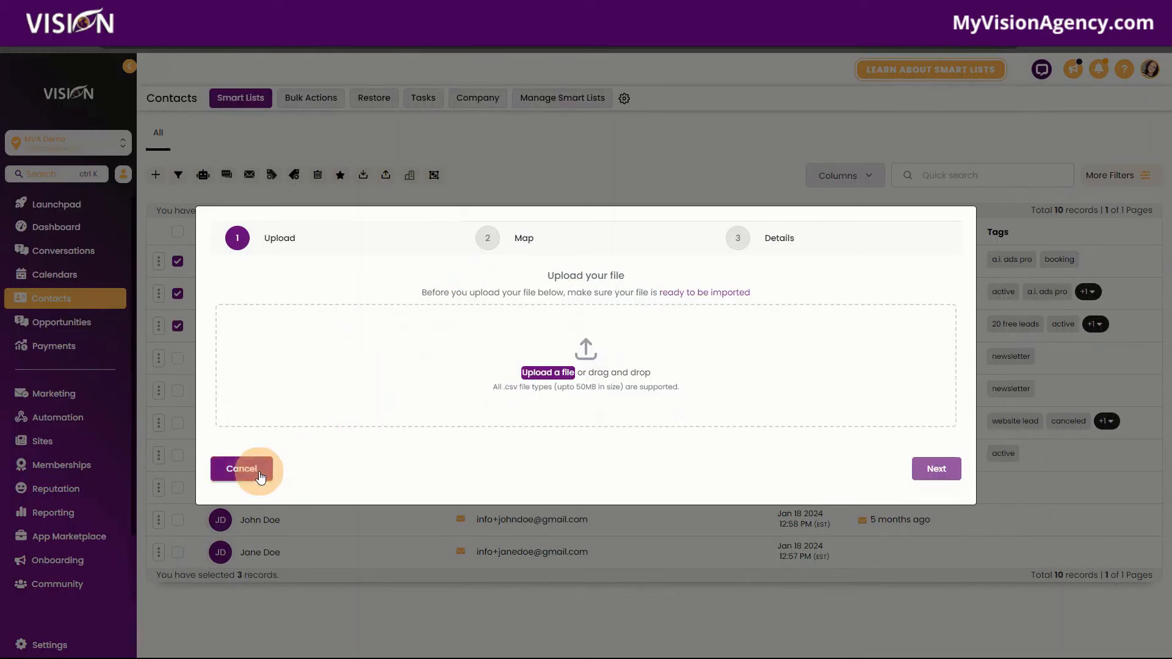
left_click(242, 469)
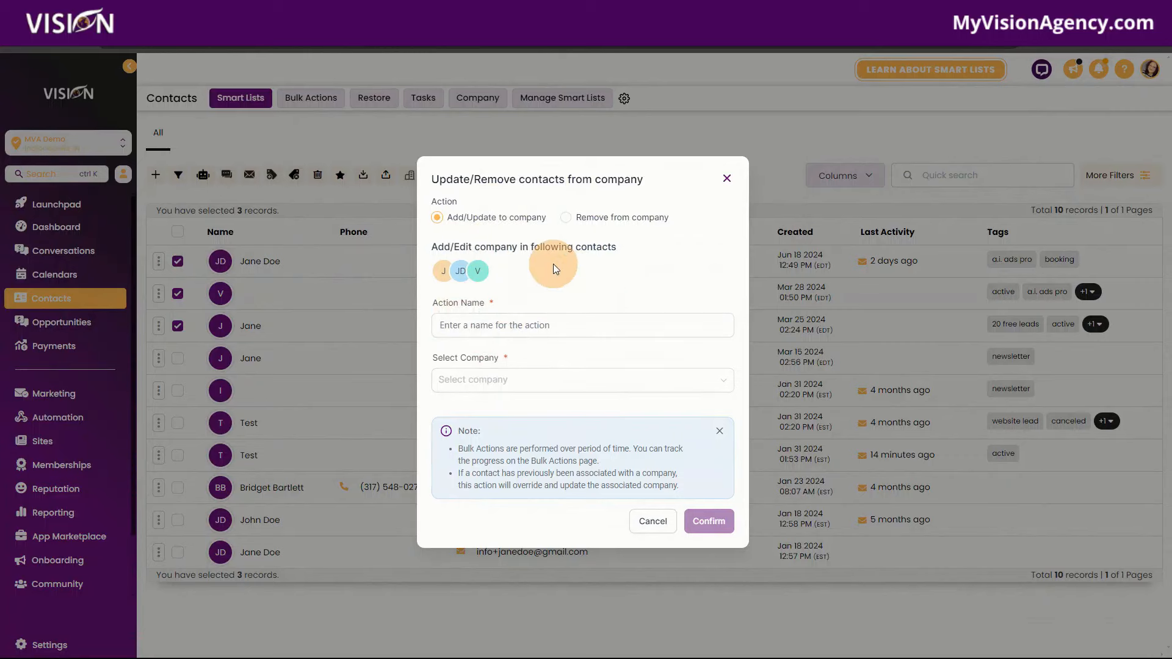
- Add the three selected contacts to the Test company, naming the bulk action "Added contact to test company", and confirm
left_click(482, 385)
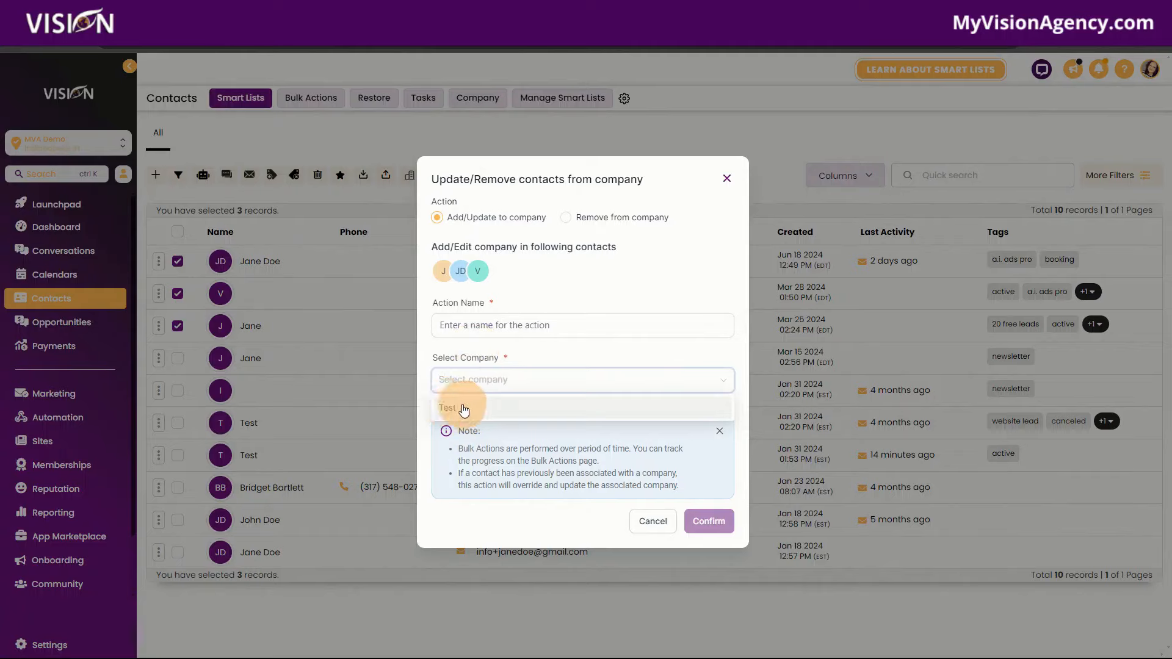
left_click(476, 326)
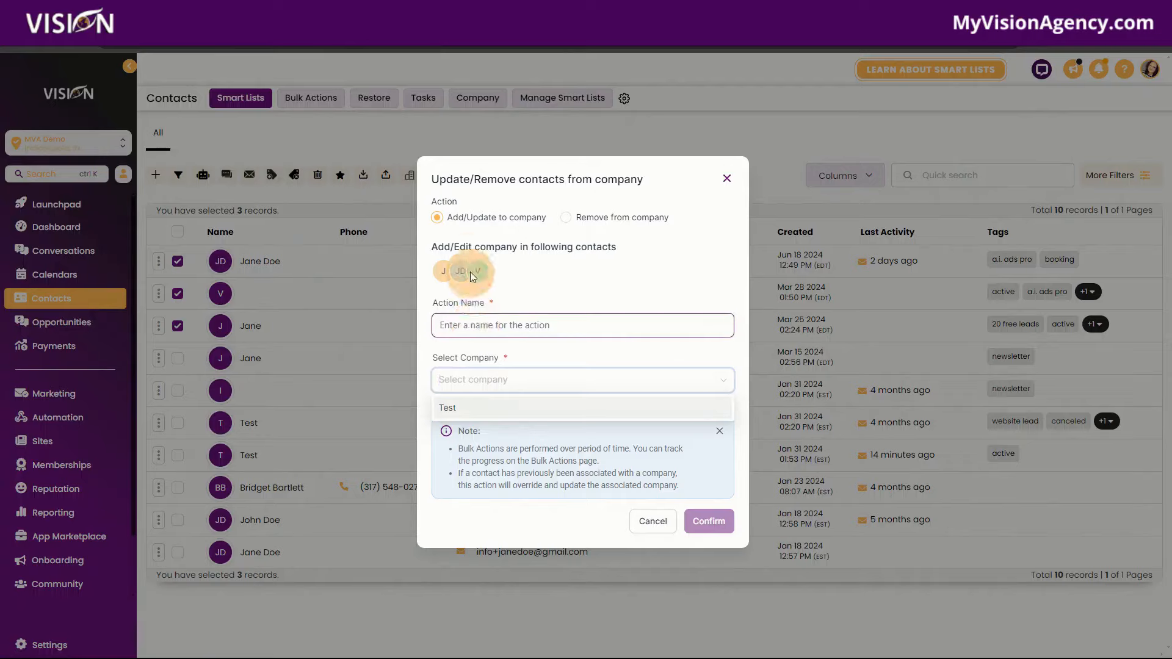
left_click(455, 407)
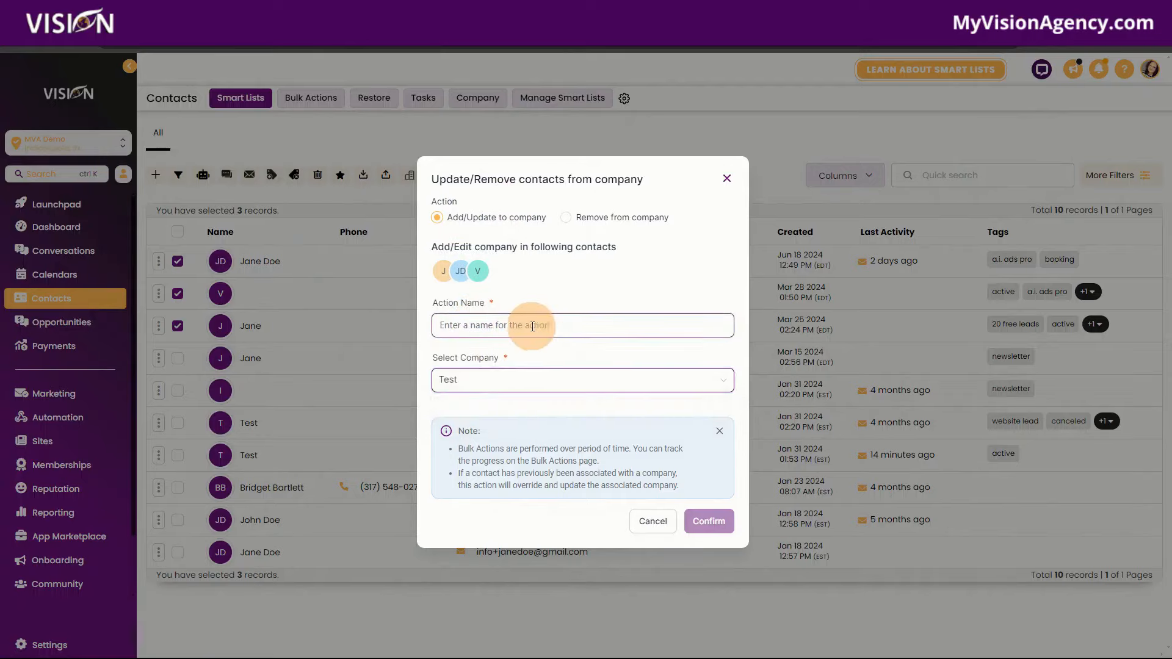
left_click(513, 327)
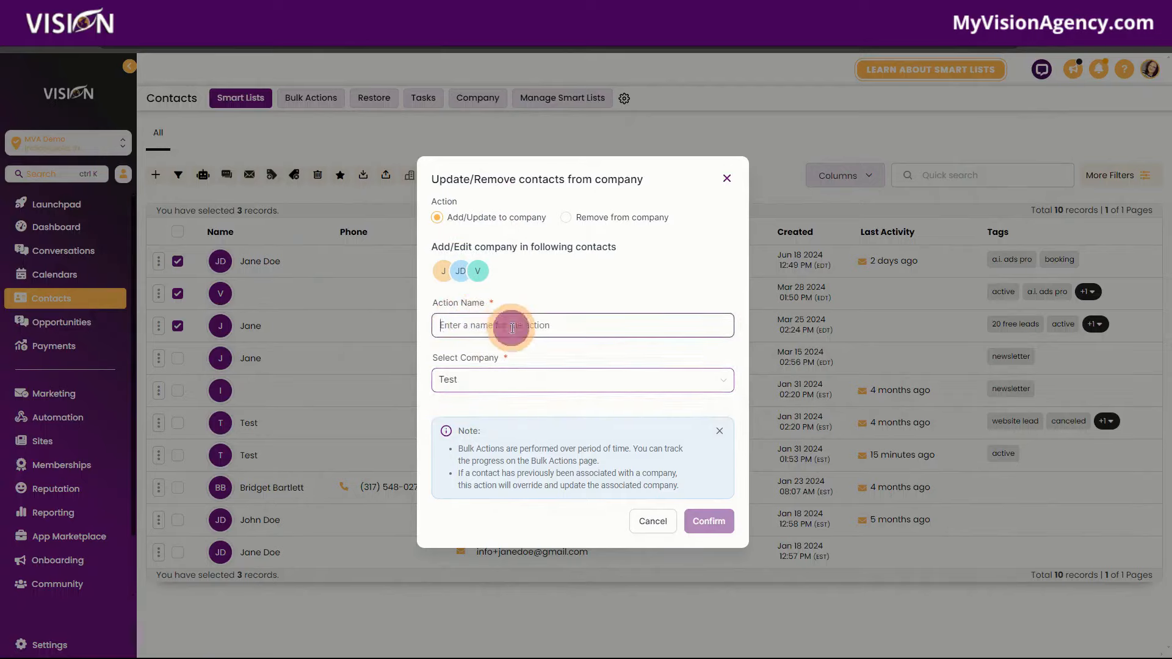
type("A")
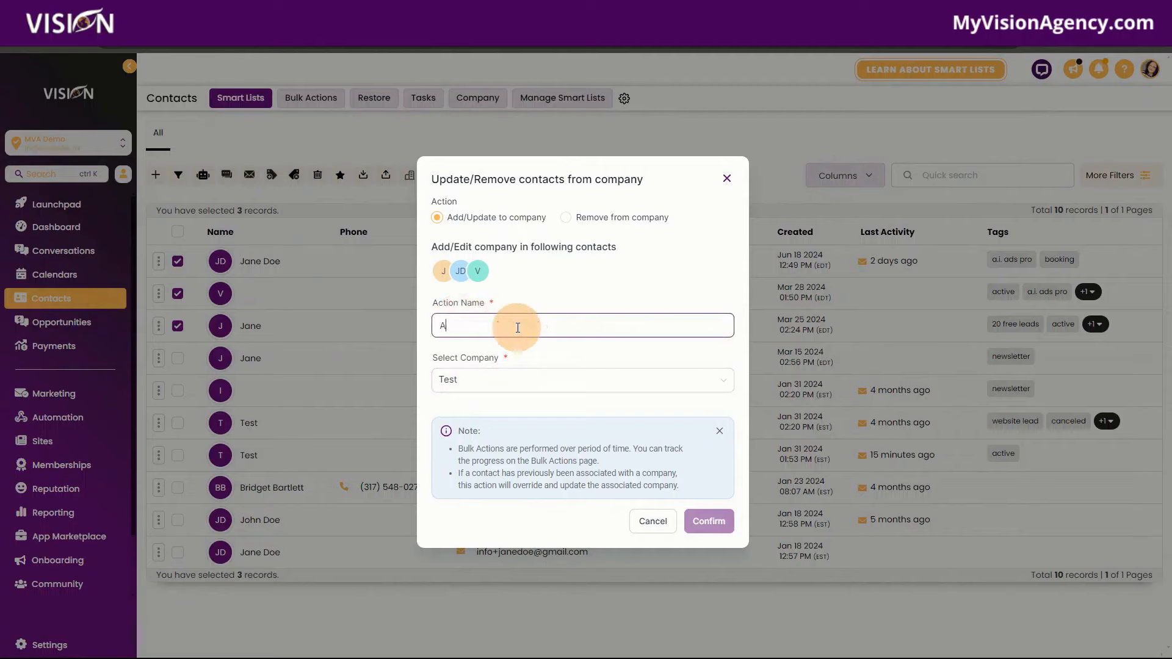
type("dded contact to test company")
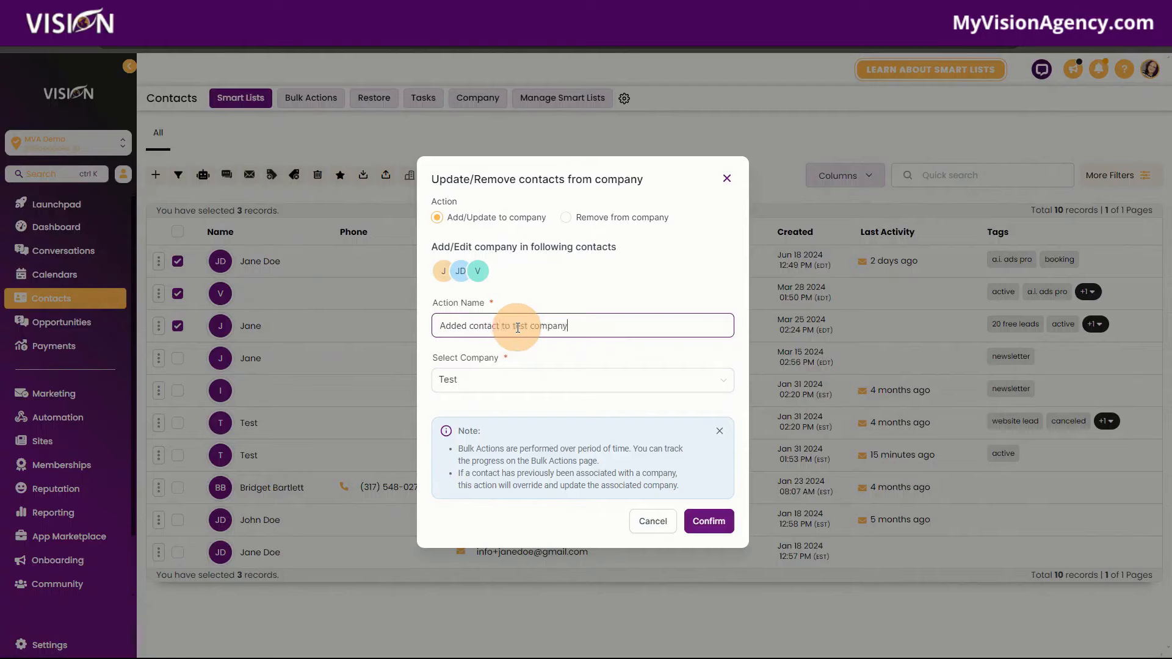
left_click(701, 526)
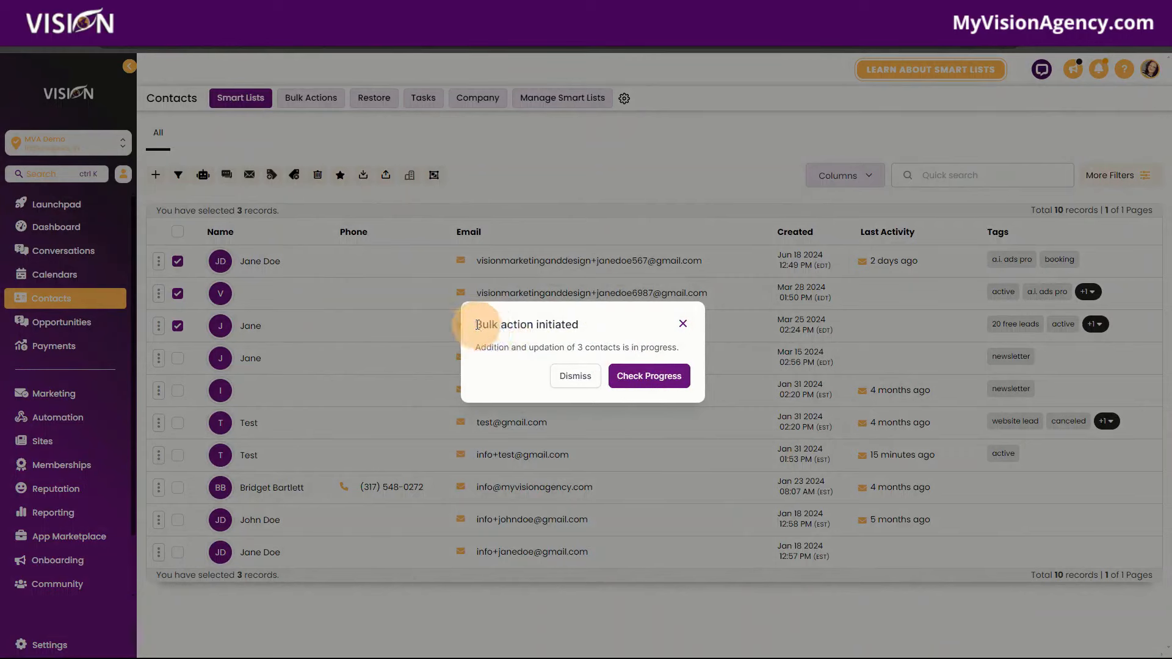
- Read the notice about the started bulk action and check the company assignment's progress in the bulk actions log
left_click_drag(478, 325, 587, 328)
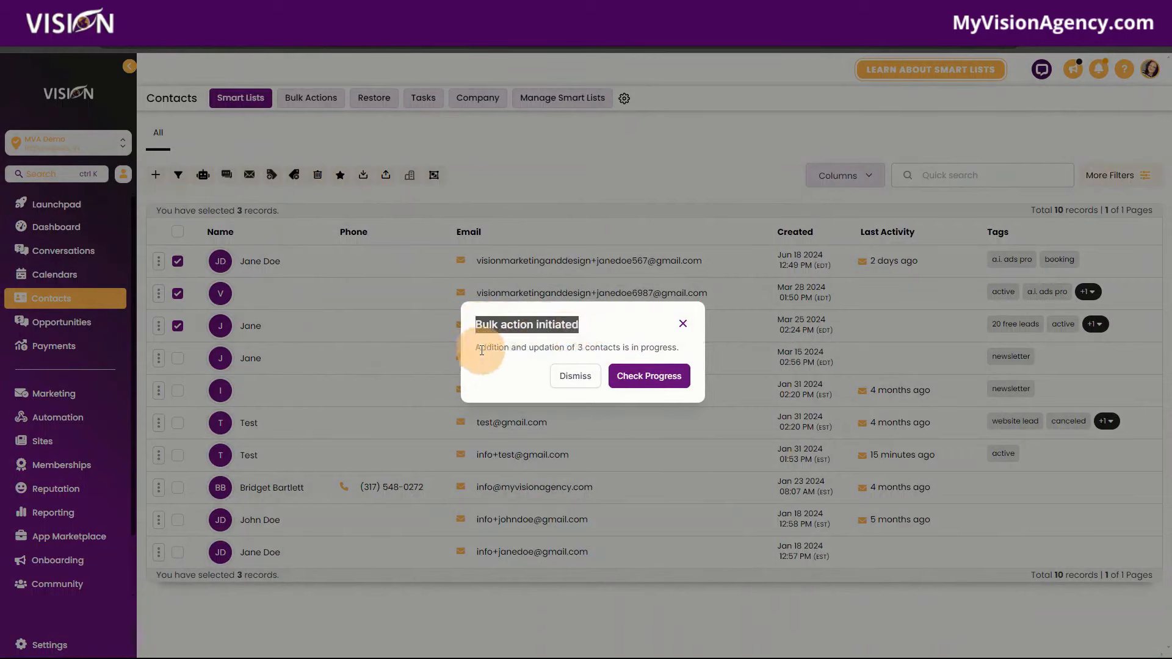
left_click_drag(481, 347, 633, 352)
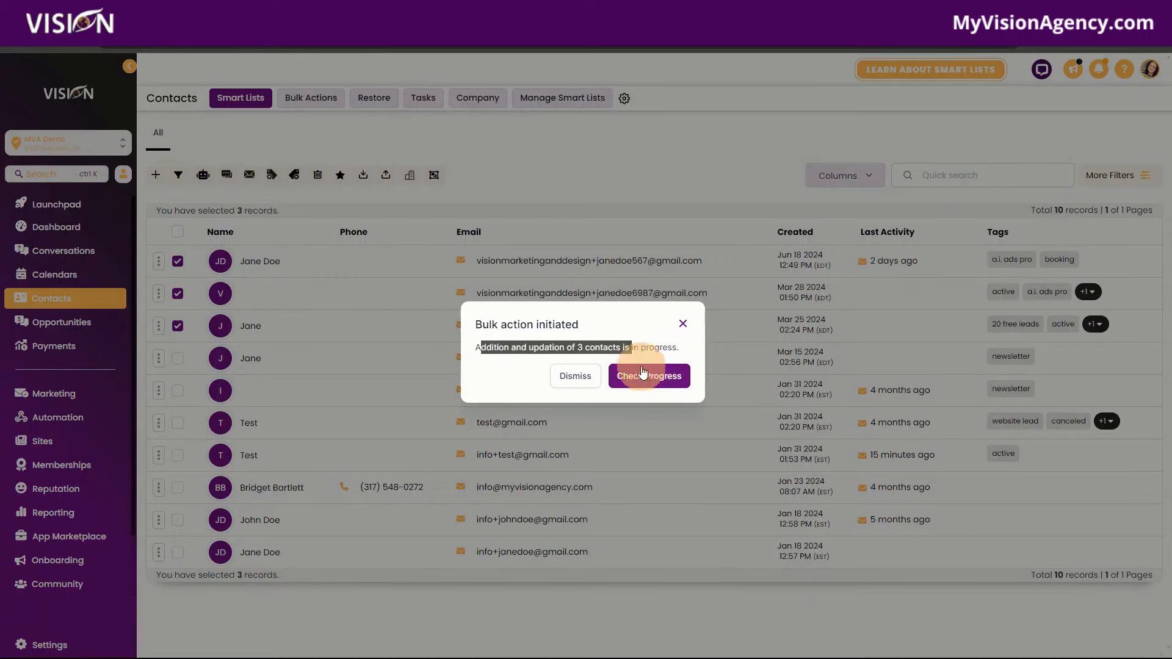
left_click(638, 376)
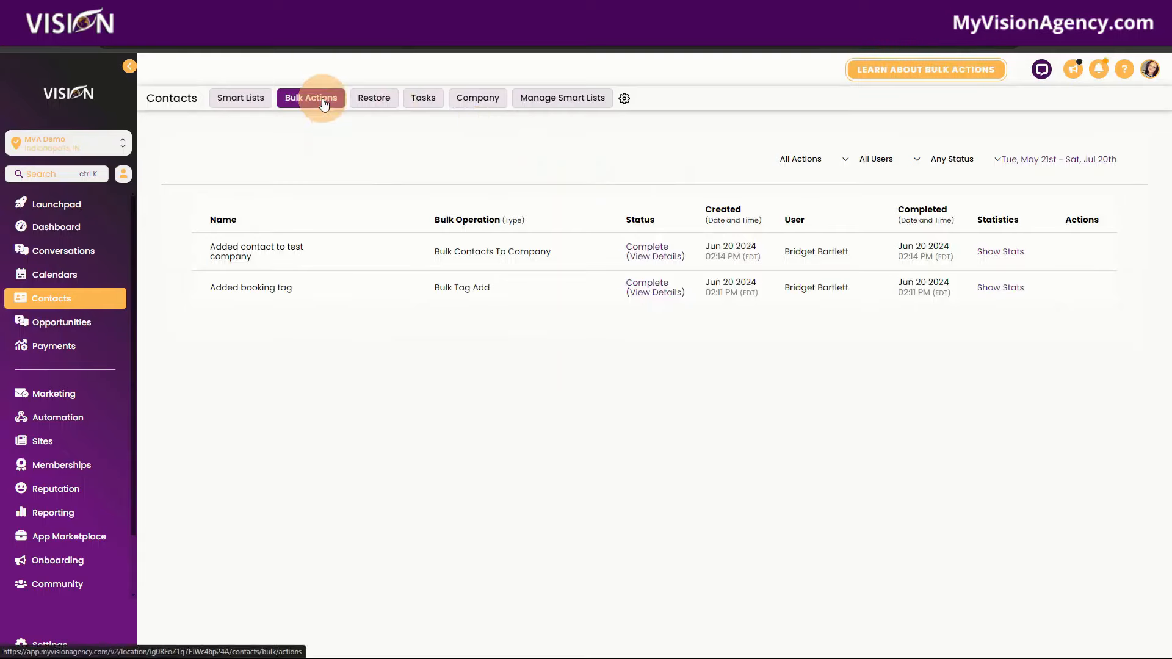
- Return to the smart list, select the third and fourth contacts, and open them for merging
left_click(237, 98)
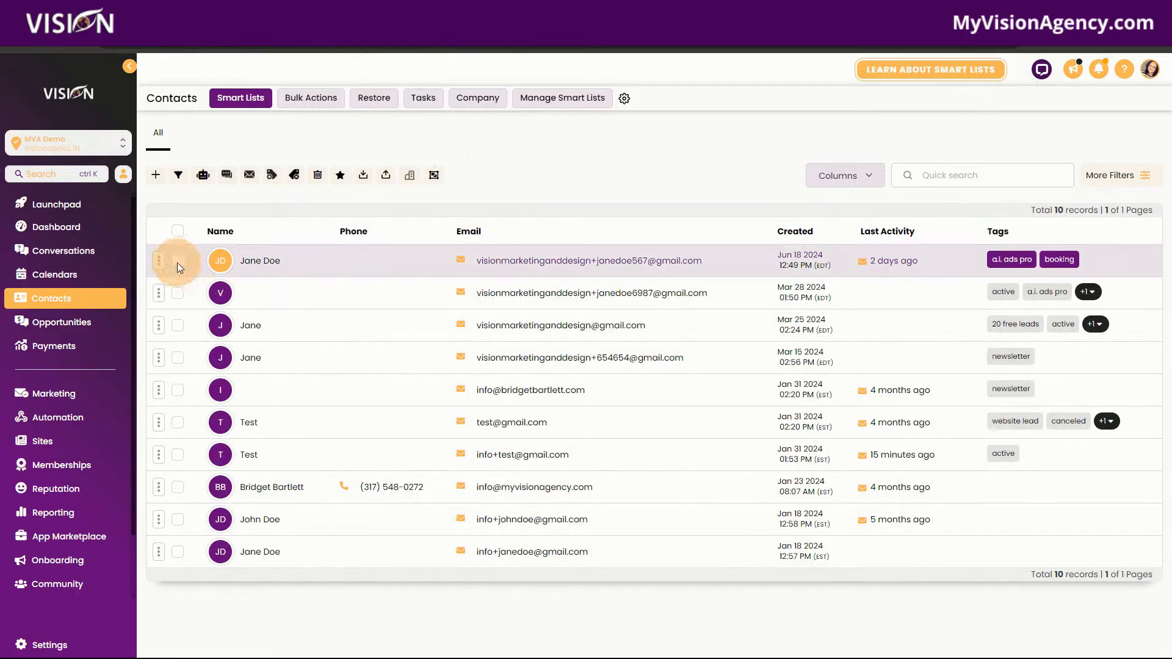
left_click(177, 325)
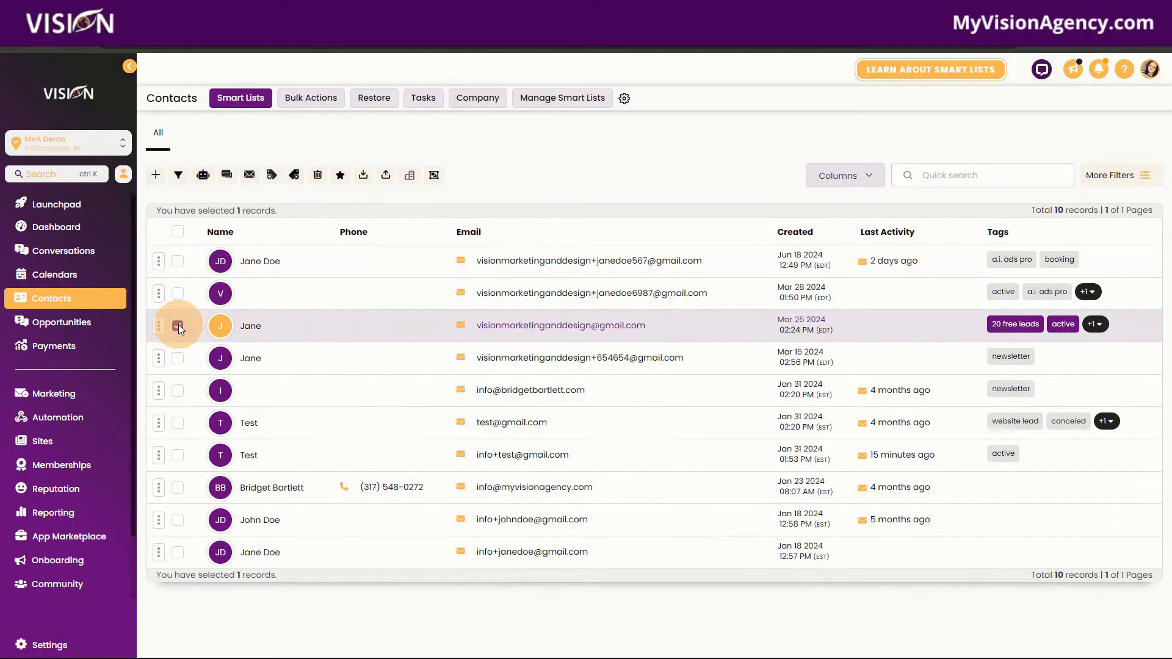
left_click(178, 360)
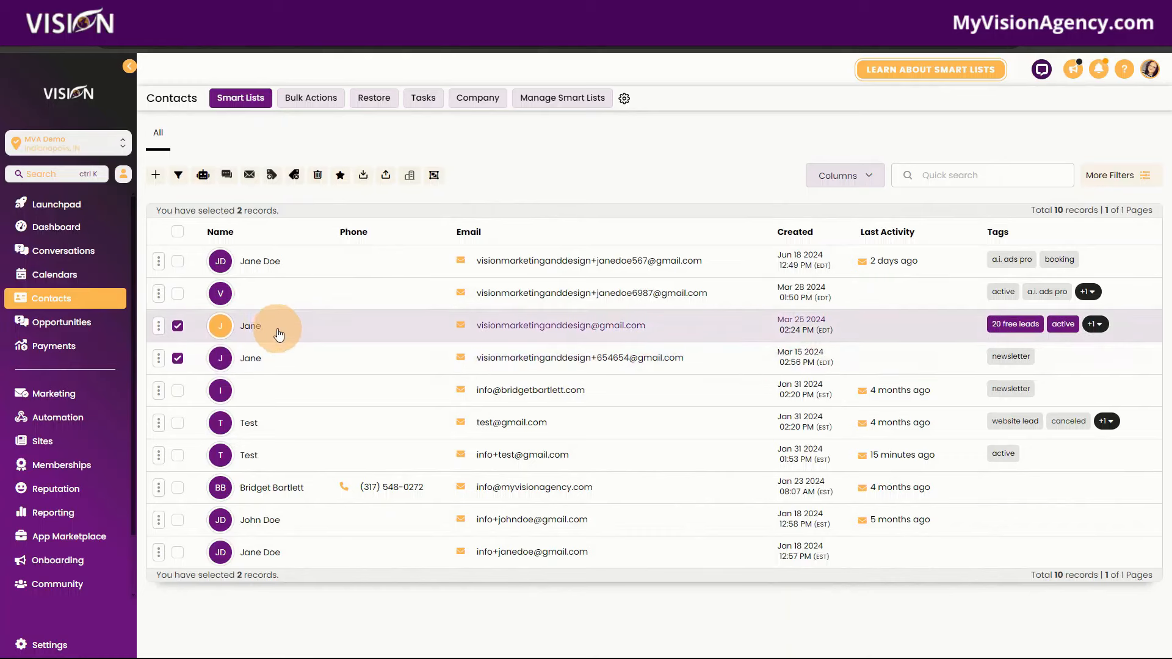
left_click(433, 175)
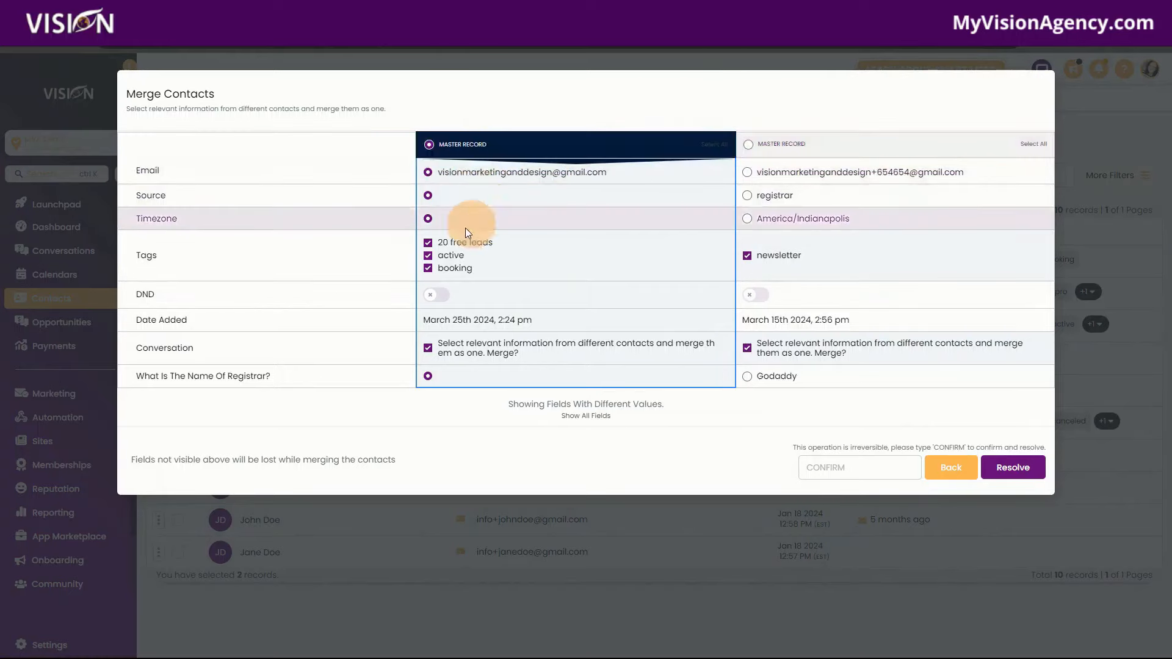
- Keep the second record's source registrar, timezone America/Indianapolis, newsletter tag and registrar name Godaddy for the merge
left_click(746, 196)
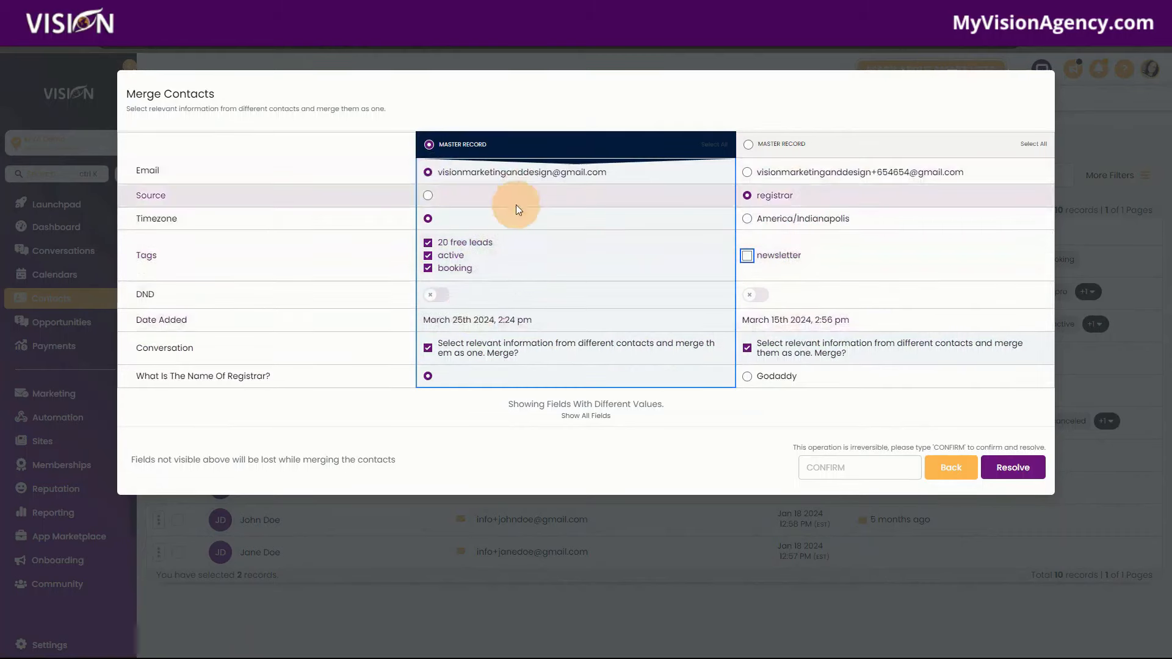
left_click(748, 256)
left_click(756, 256)
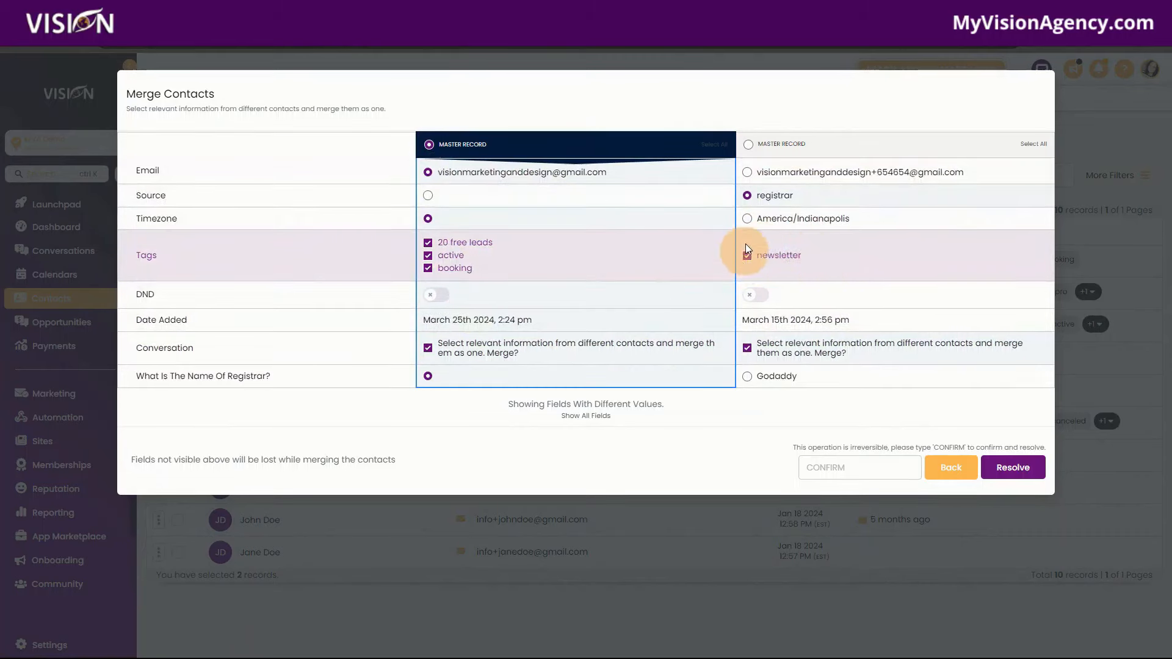
left_click(747, 218)
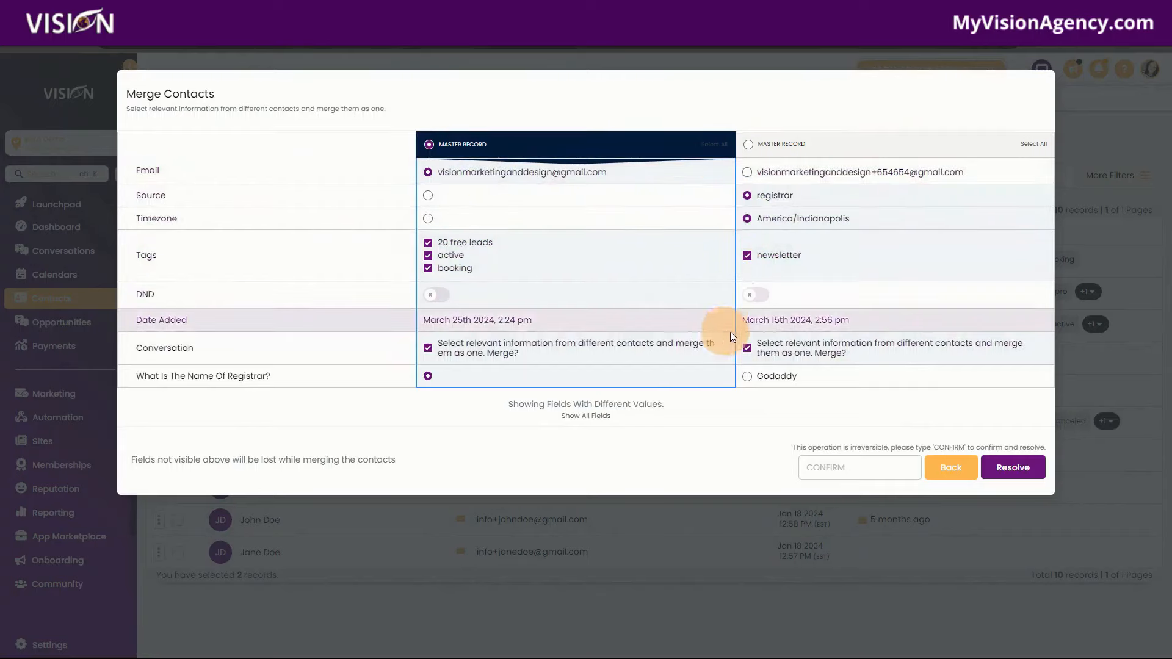
left_click(747, 376)
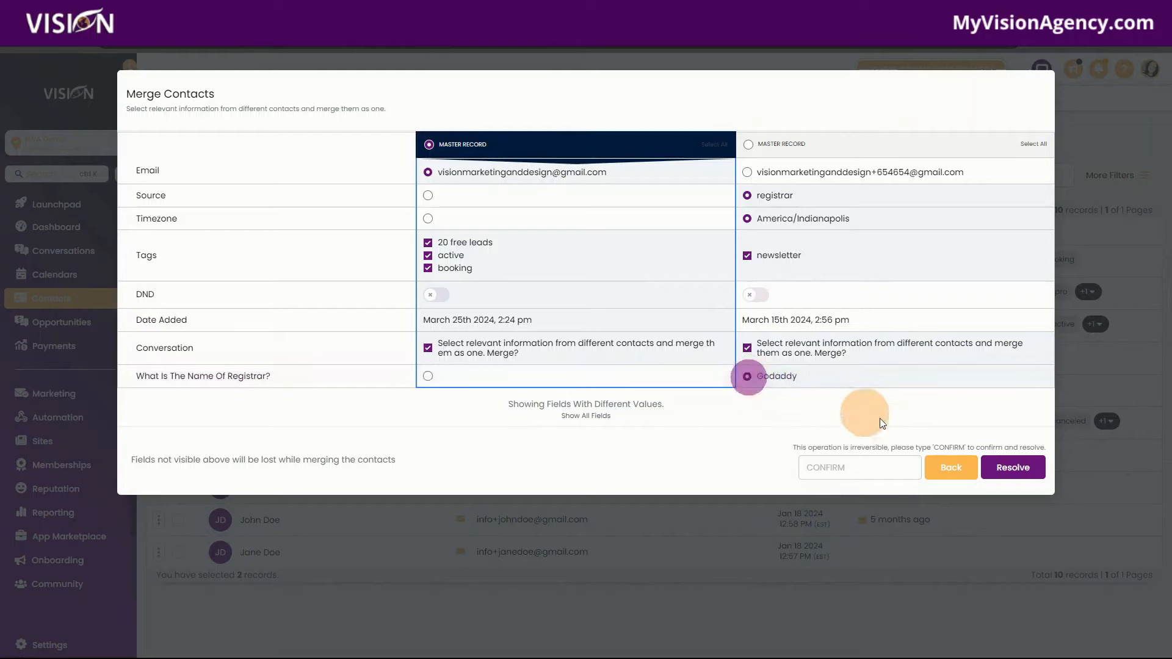
- Enter CONFIRM for the merge, copy the second record's email address, and resolve the two contacts into one
left_click(871, 467)
type("CONFIRM")
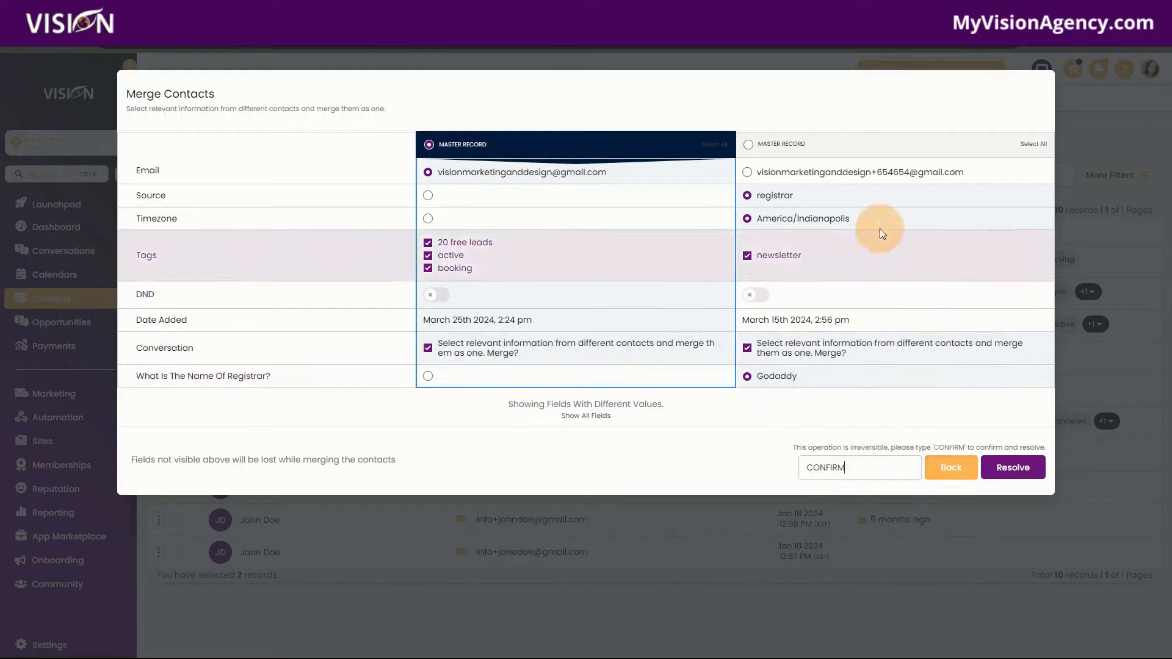
left_click_drag(978, 174, 755, 177)
key("ctrl+c")
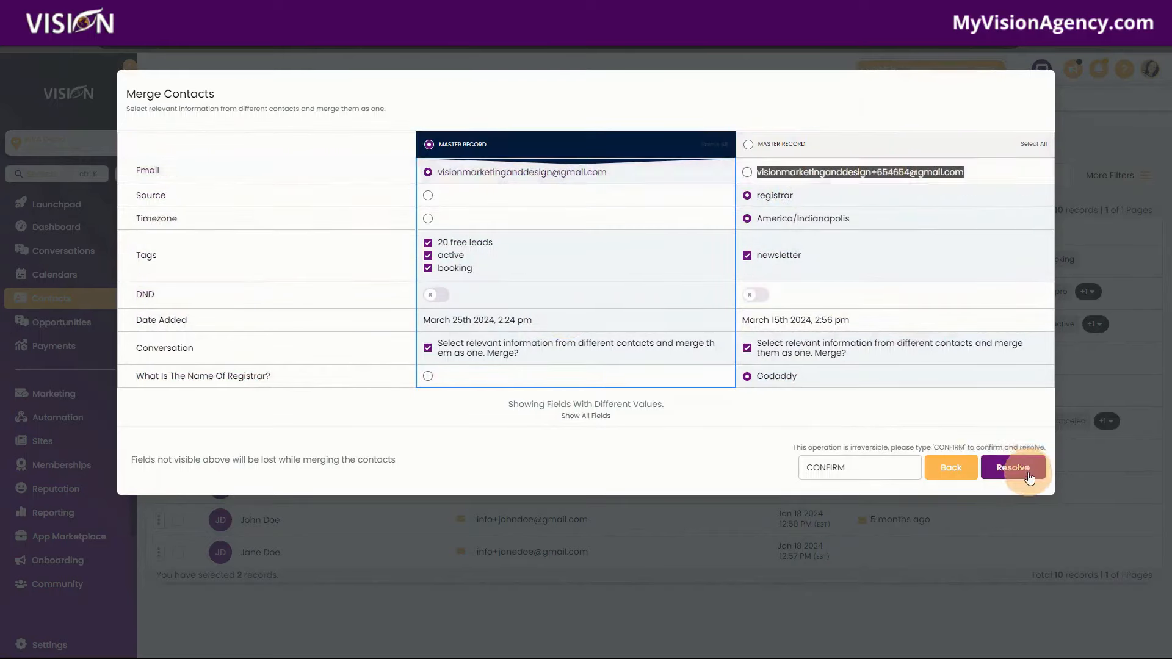
left_click(1014, 469)
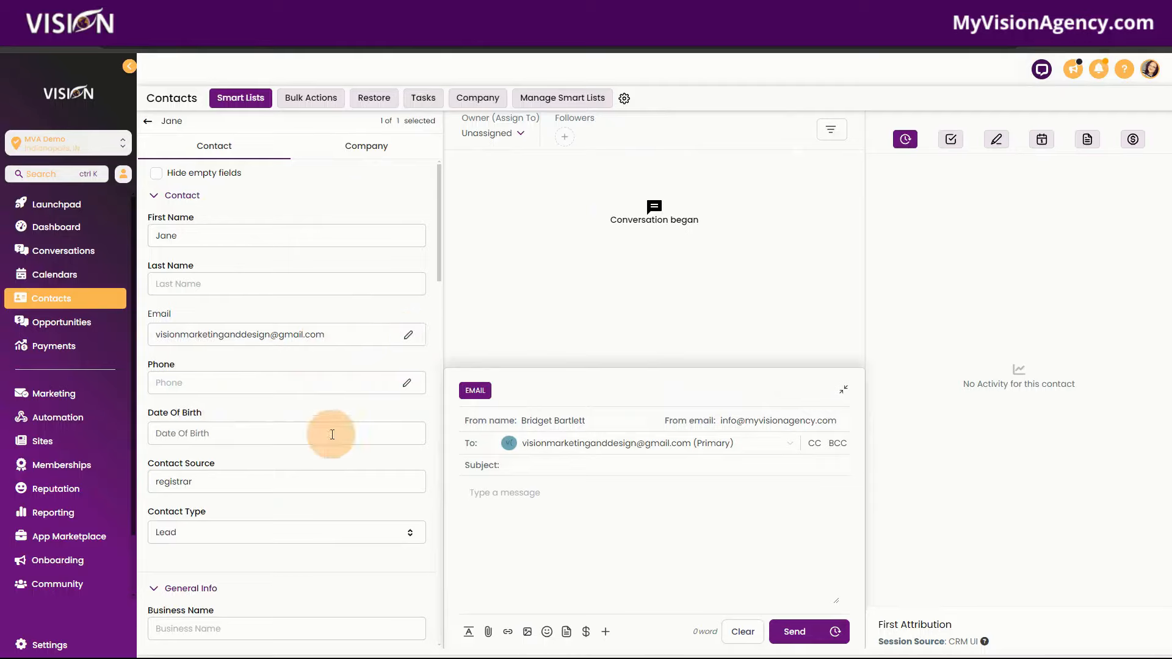
- Add the copied email address as a second email on the merged contact and save it
left_click(408, 337)
left_click(390, 390)
left_click(474, 365)
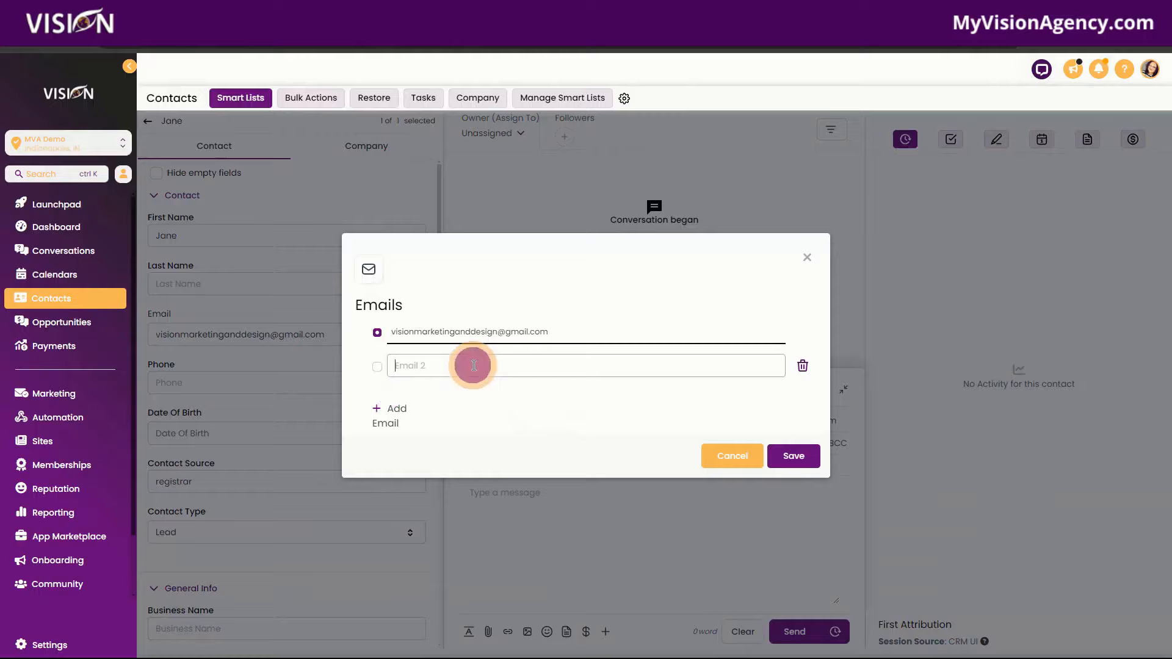
key("ctrl+v")
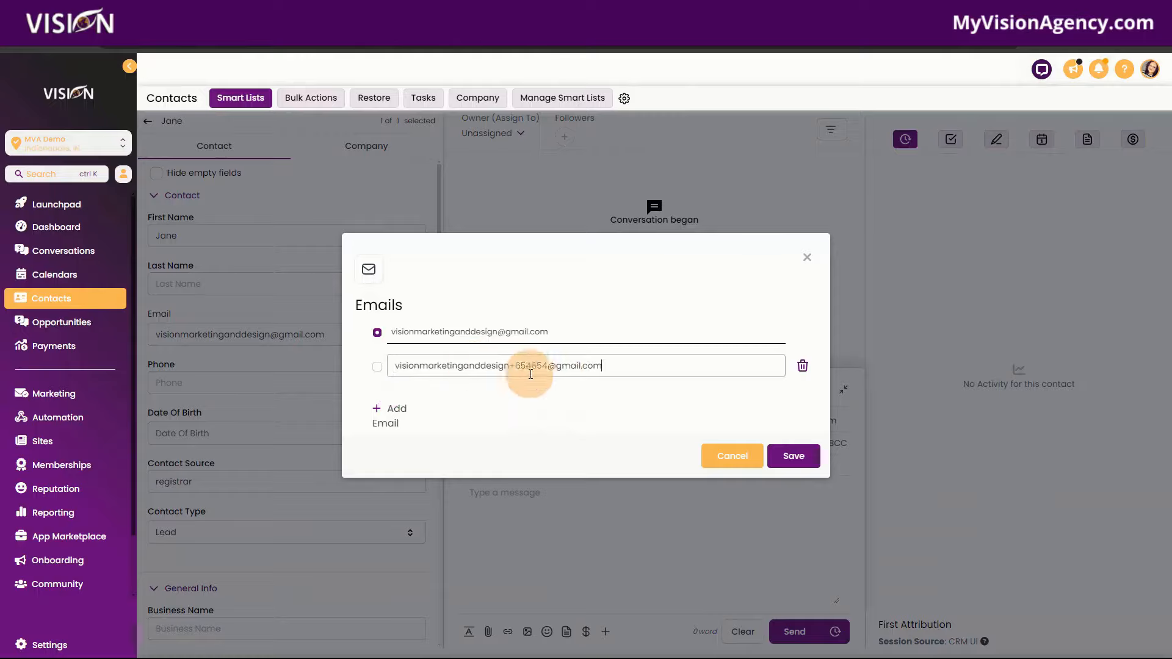
left_click(784, 452)
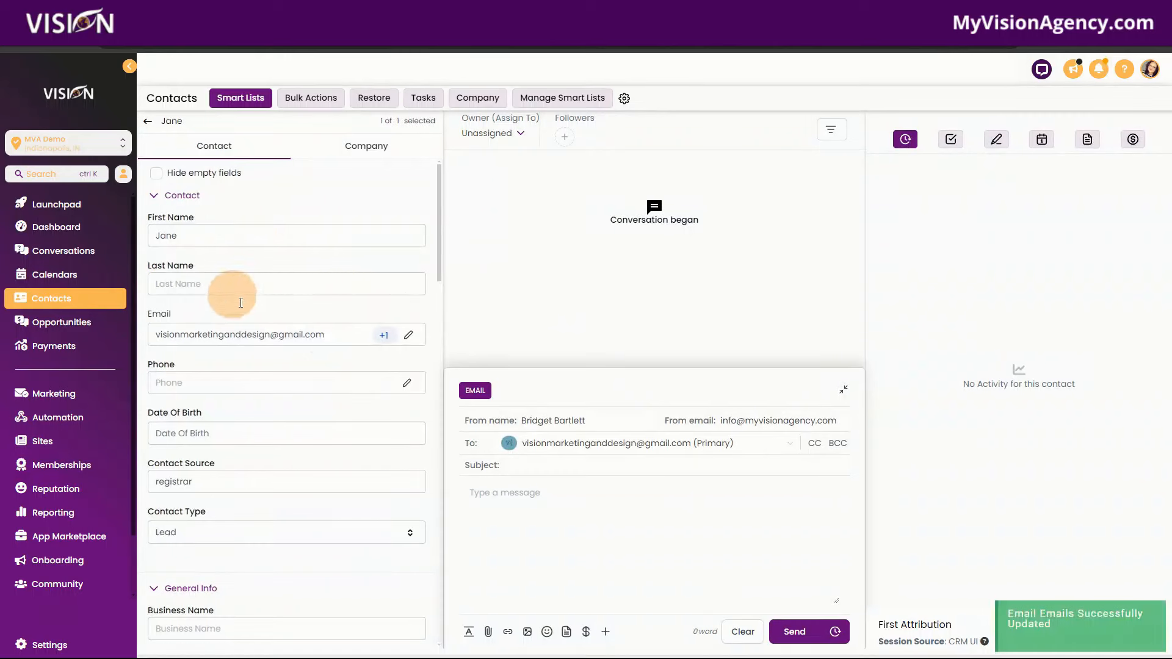
- Review the merged contact's primary and additional email addresses, and close the email list without changes
left_click_drag(335, 333, 153, 335)
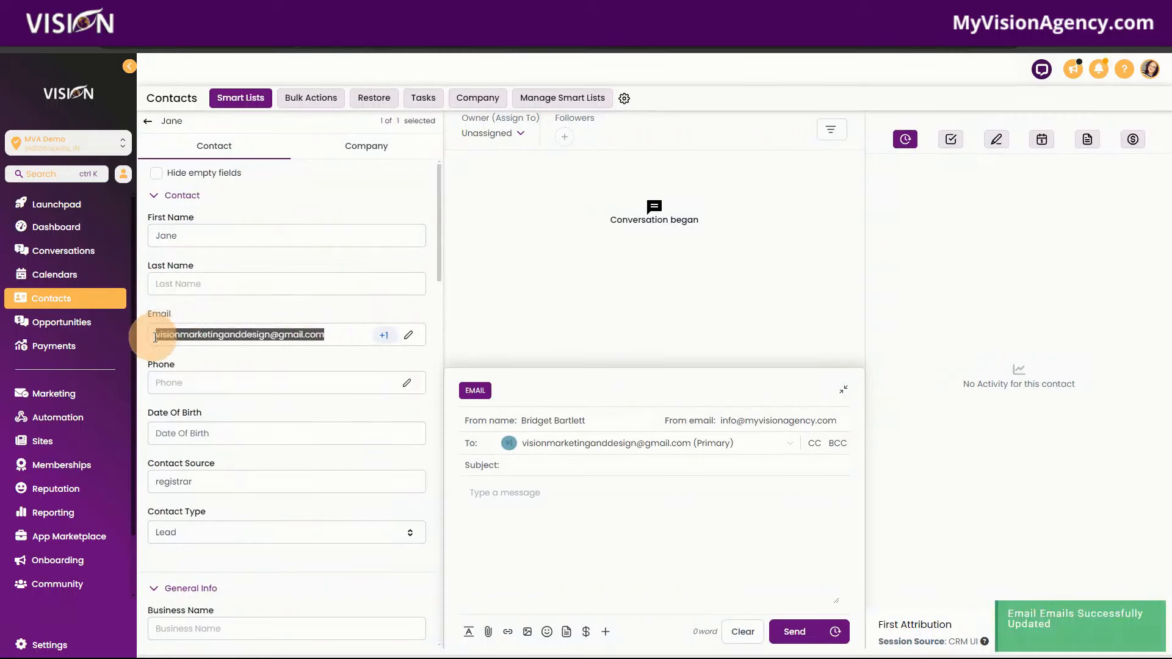
left_click(405, 335)
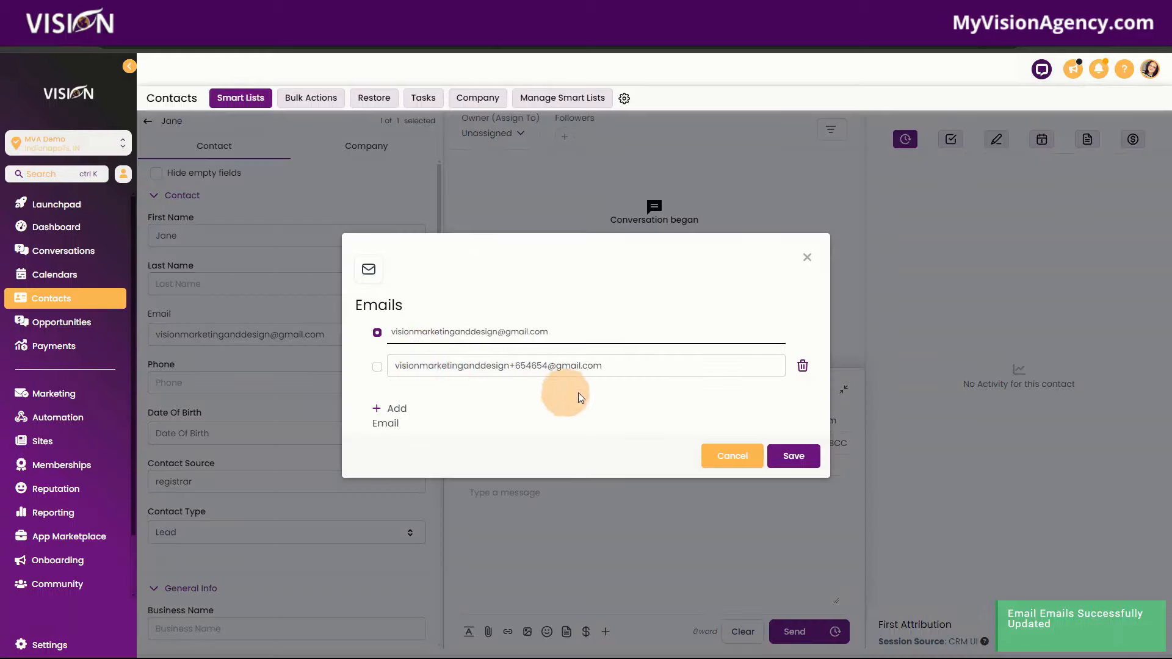
left_click_drag(645, 369, 398, 374)
left_click(732, 456)
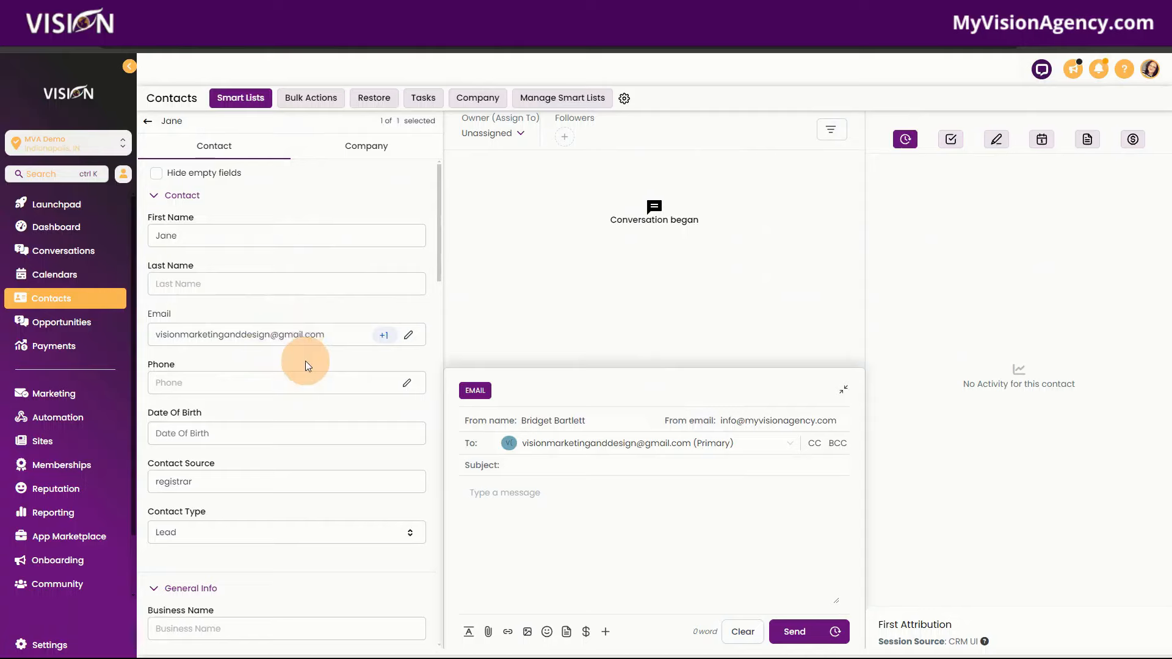
- Return to the contact list and hide its Phone column
left_click(147, 121)
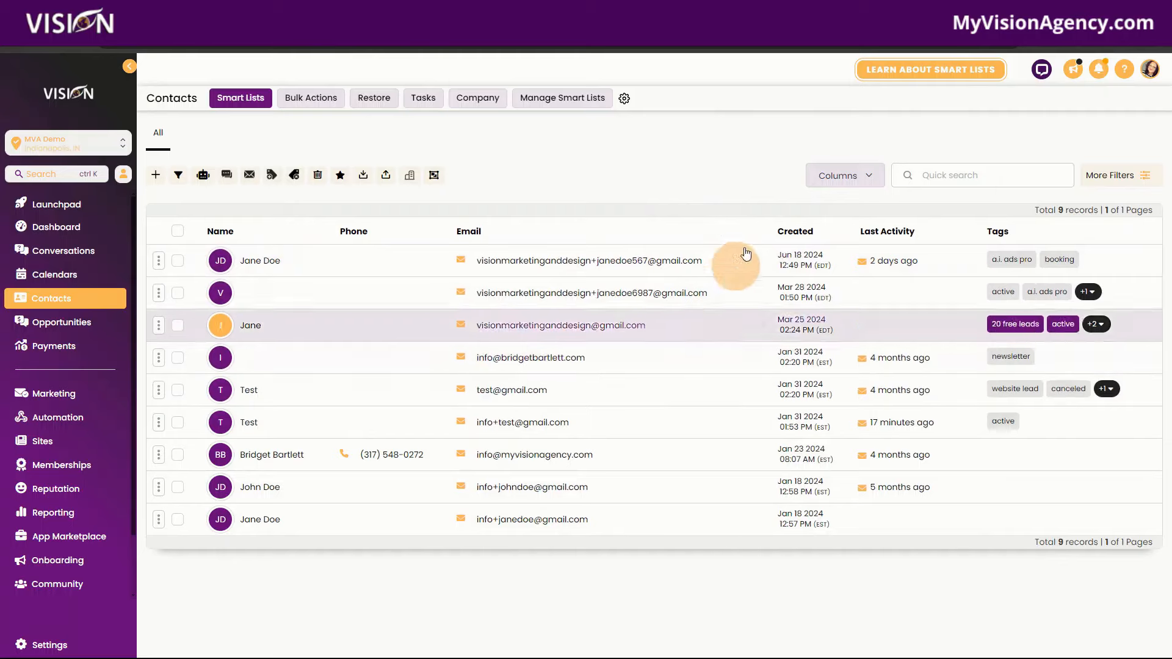
left_click(860, 182)
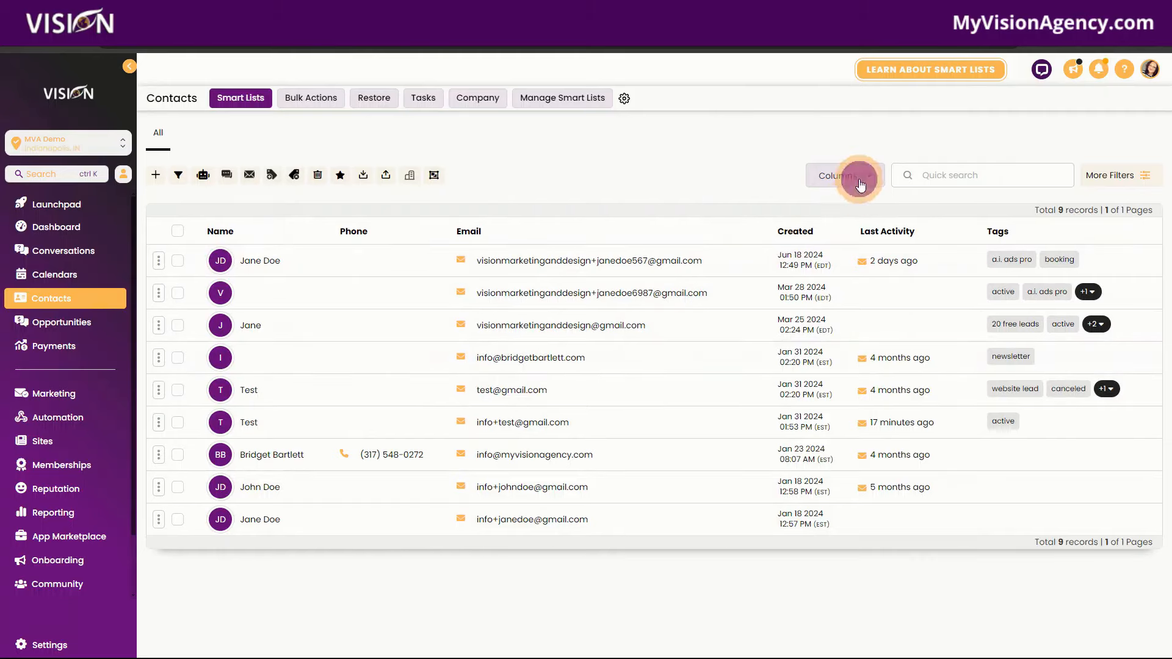
left_click(867, 178)
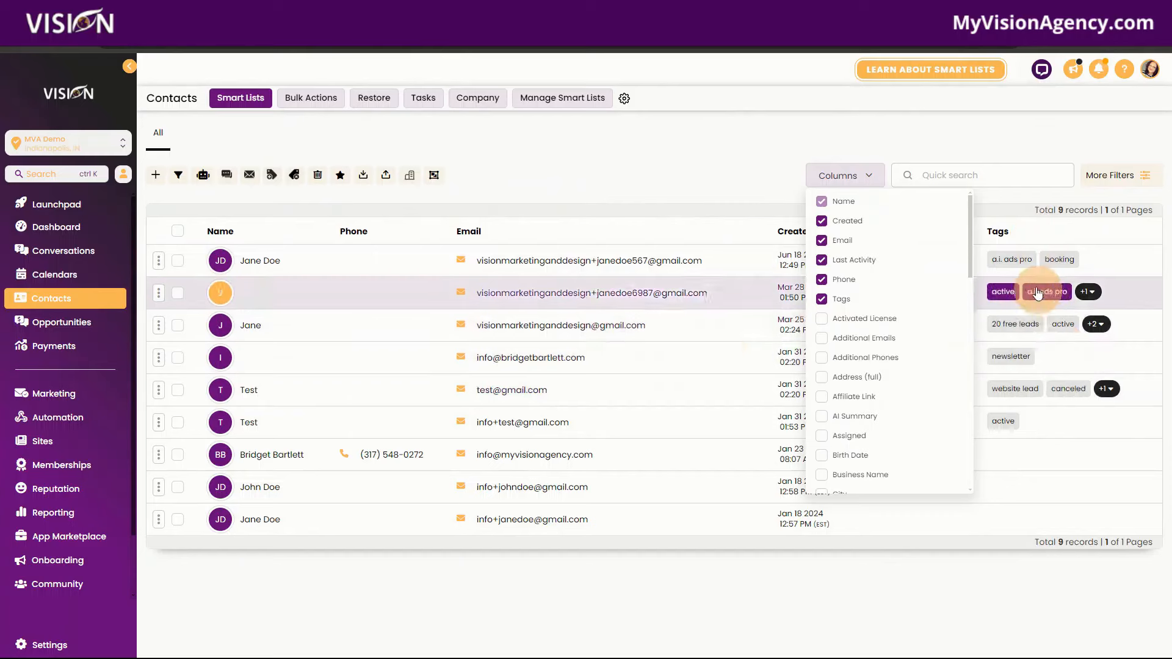
left_click(824, 280)
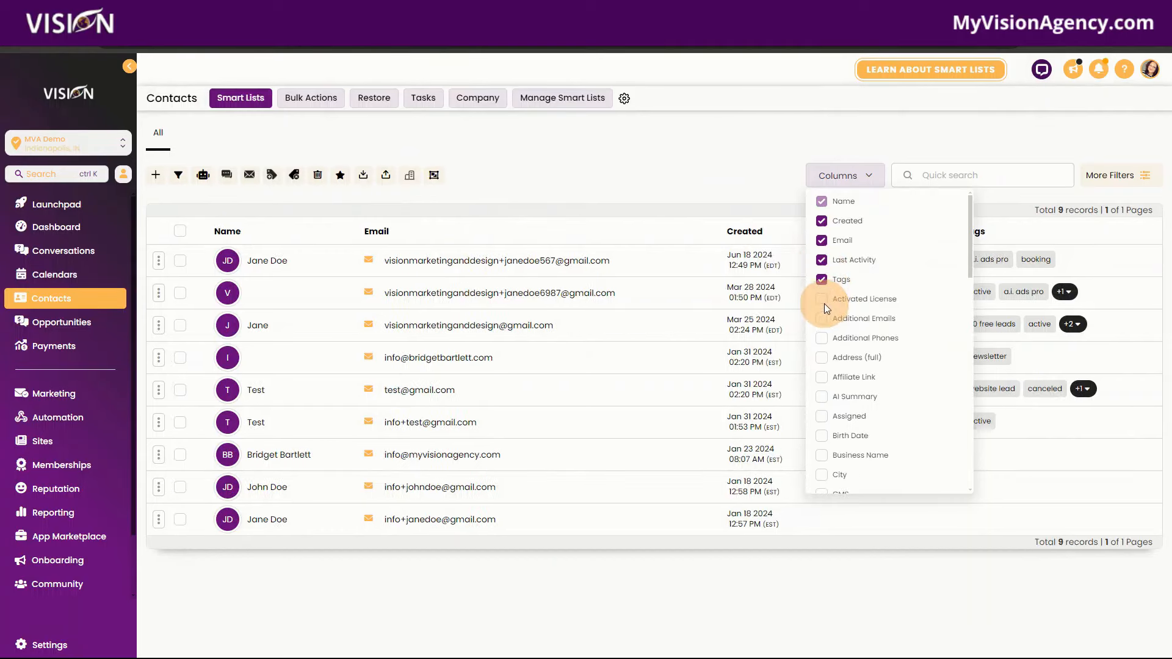
- Show and hide the Birth Date column and the City column one after the other, and close the column chooser
left_click(822, 435)
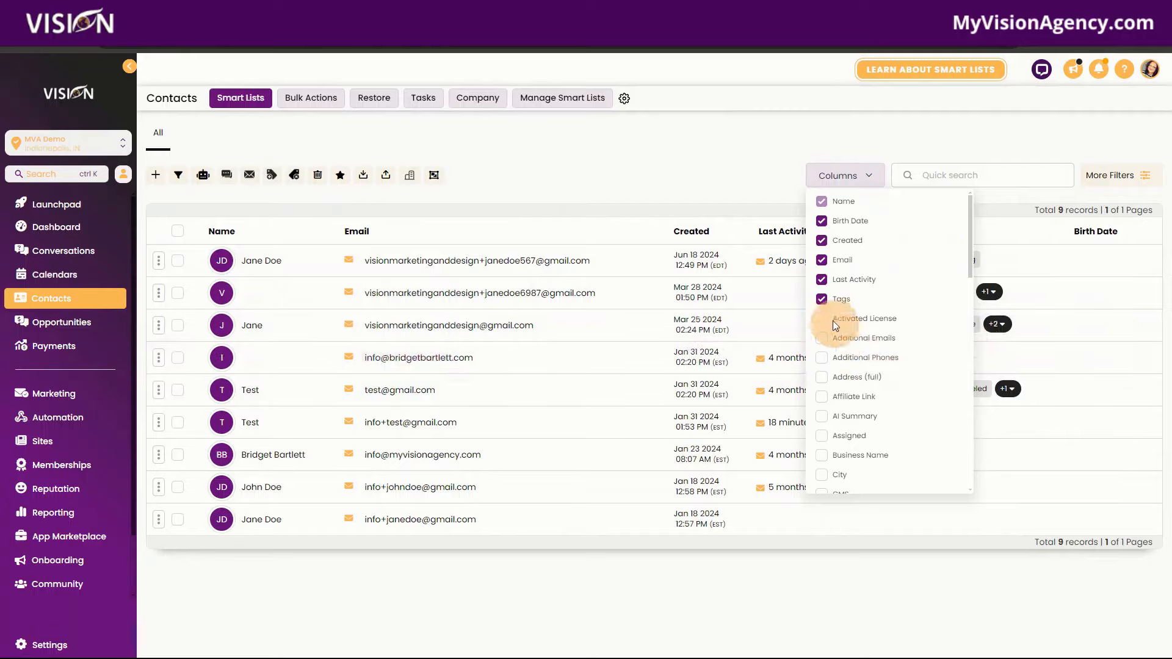
left_click(822, 220)
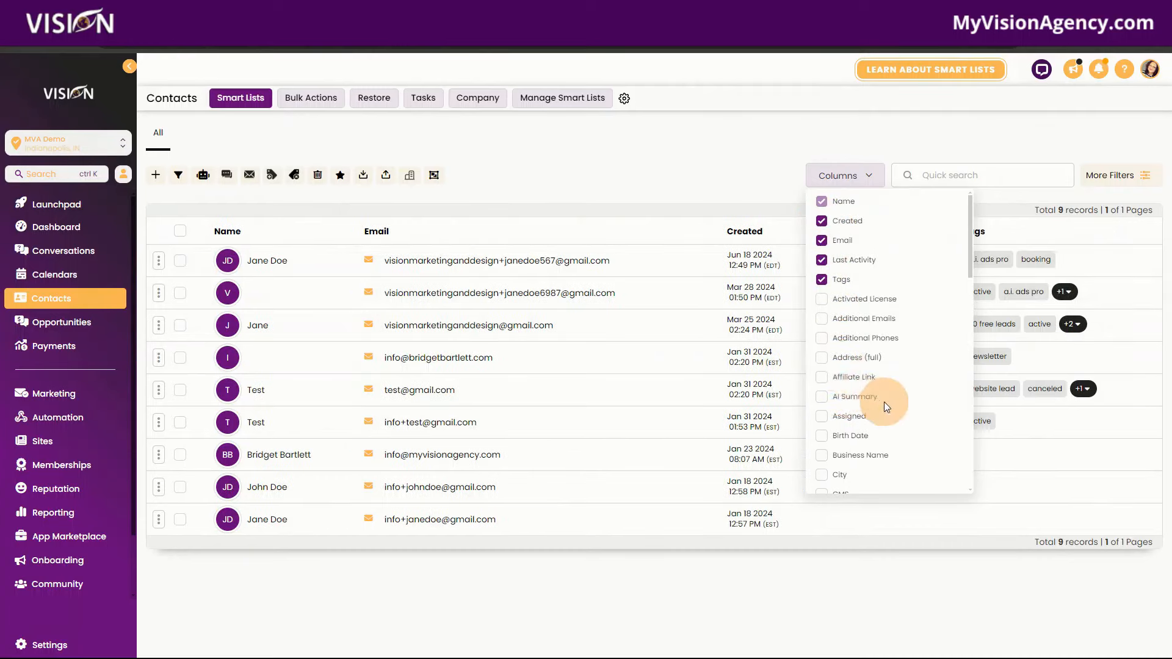
scroll(884, 402, "down", 10)
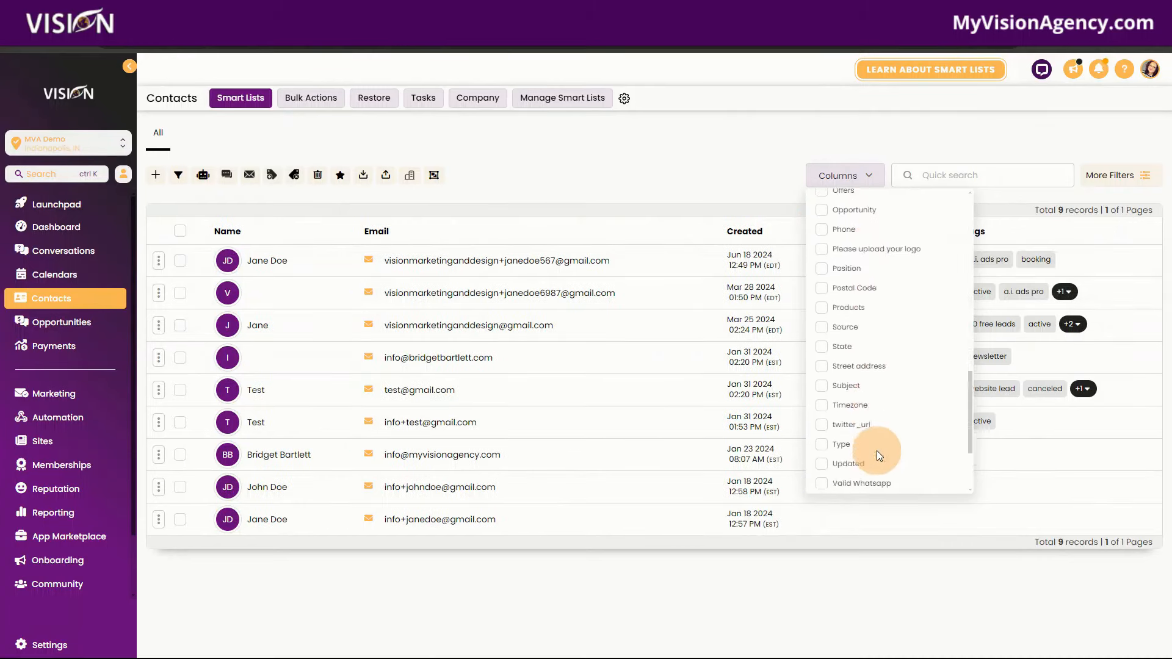
scroll(879, 451, "up", 5)
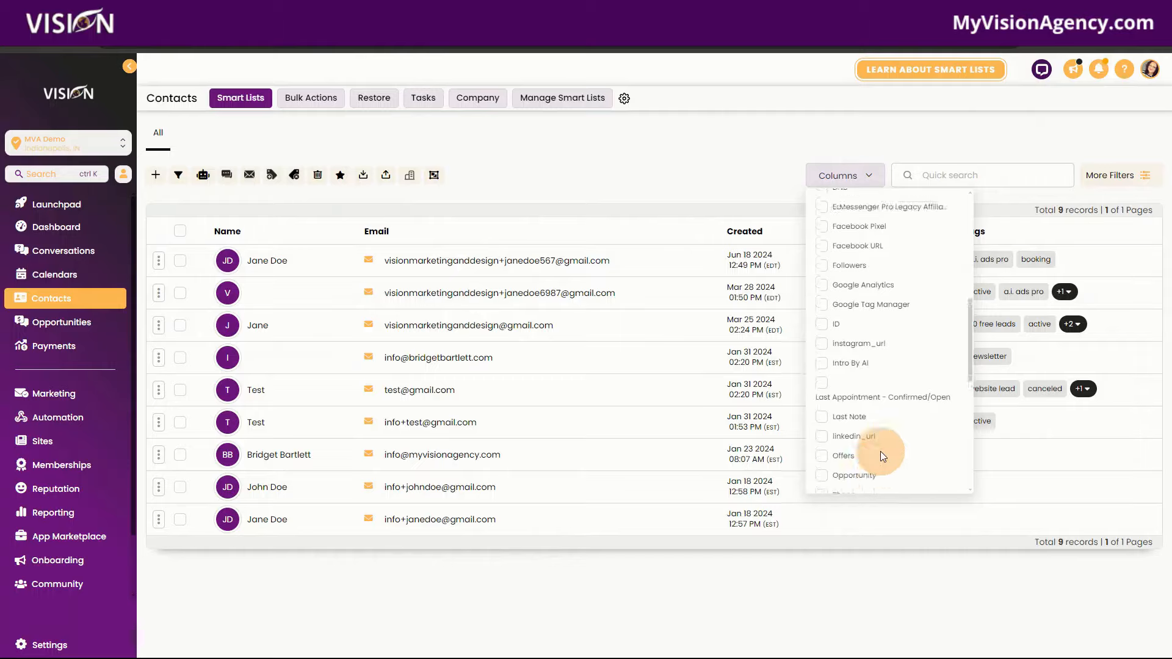
scroll(881, 451, "up", 5)
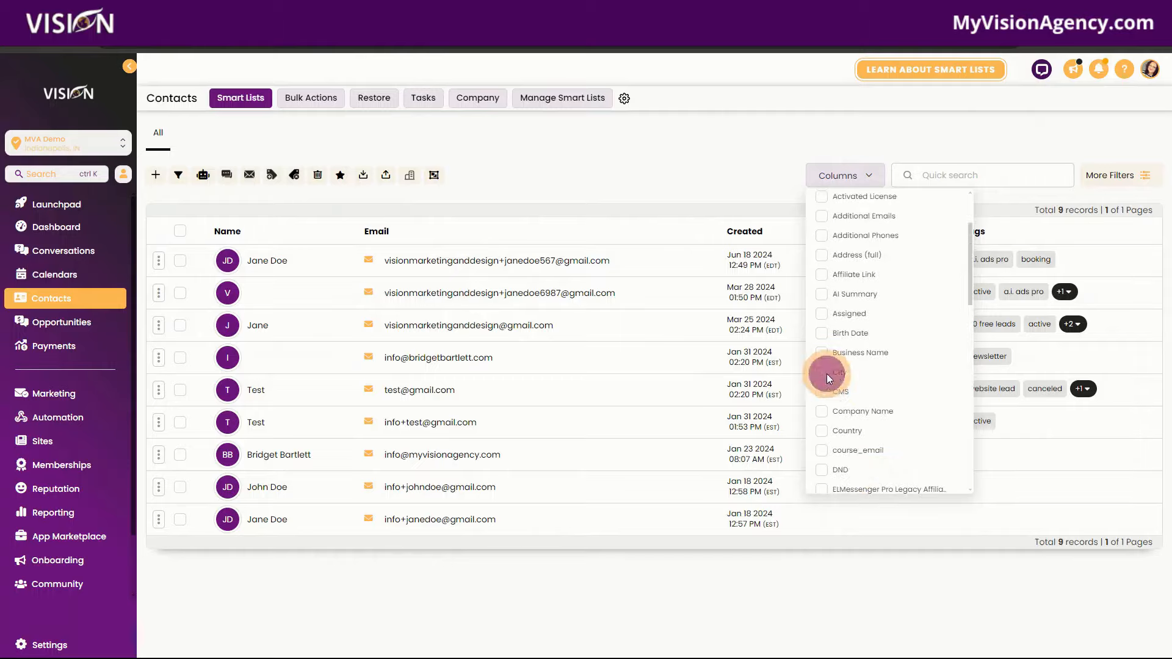
left_click(827, 373)
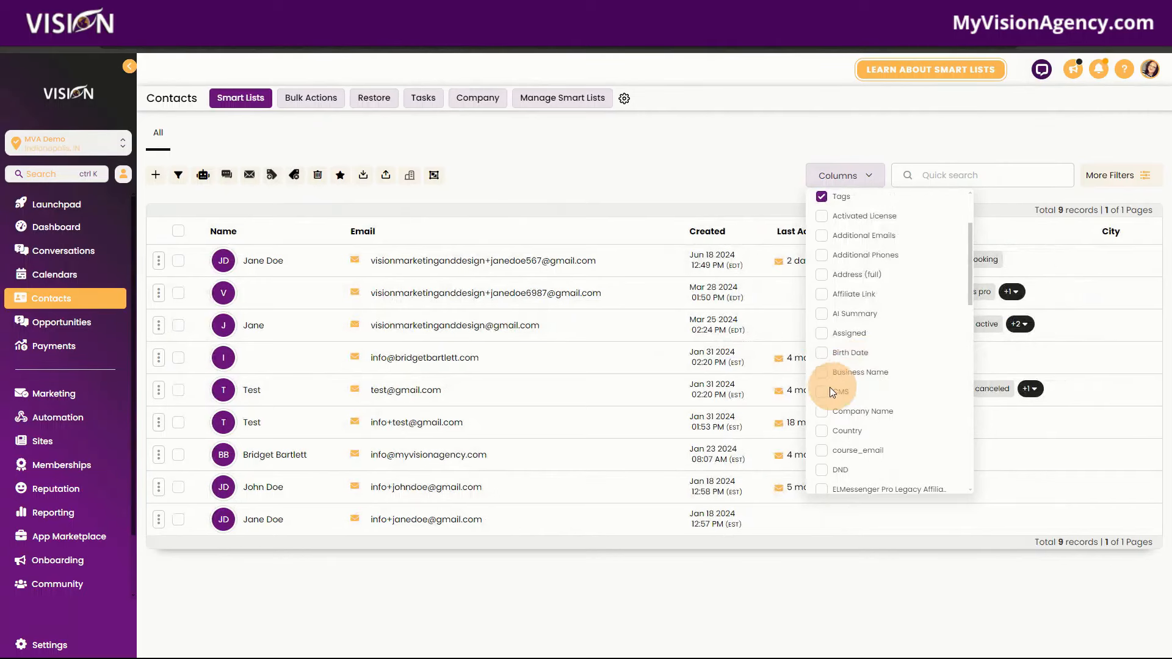
scroll(862, 365, "up", 3)
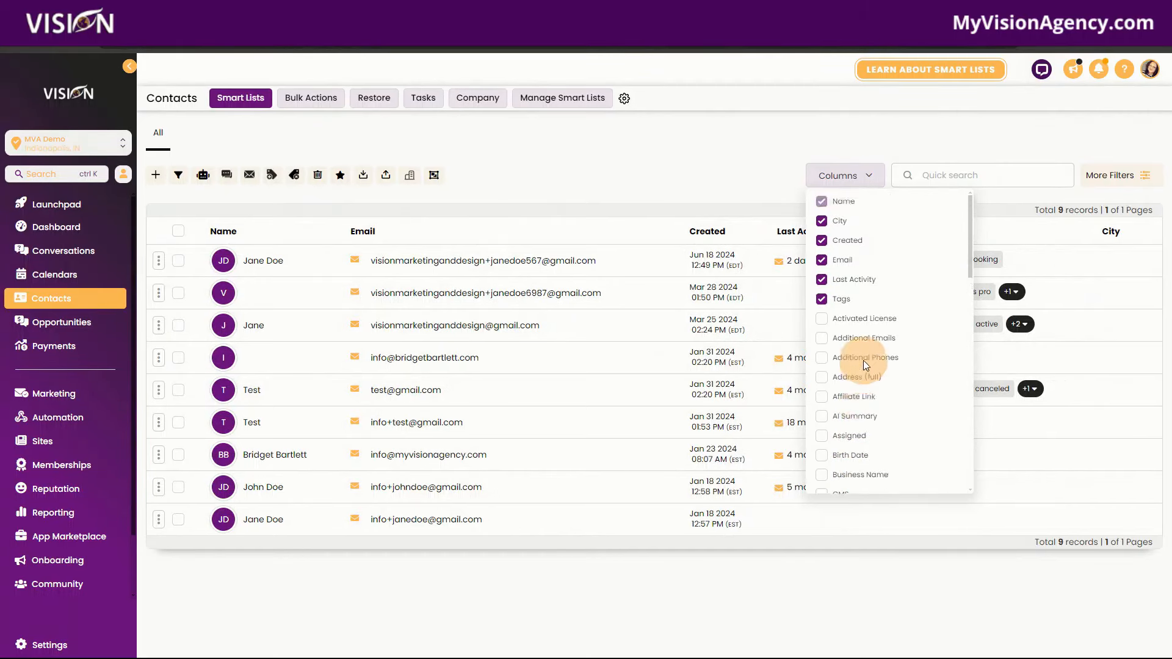
left_click(823, 222)
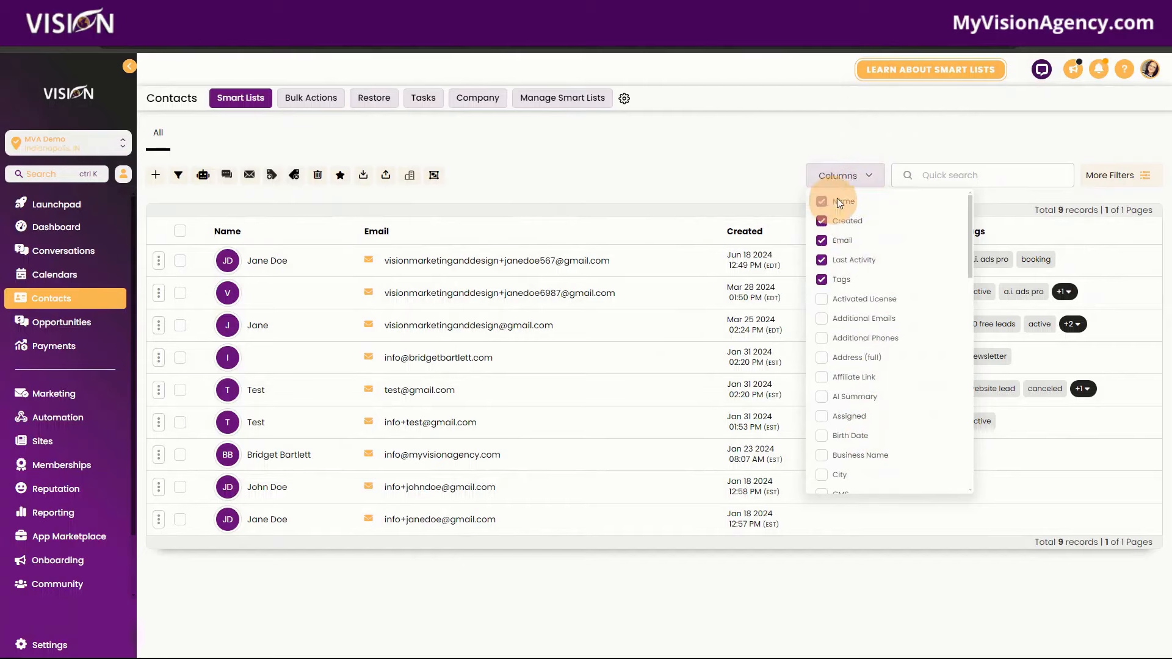
left_click(847, 175)
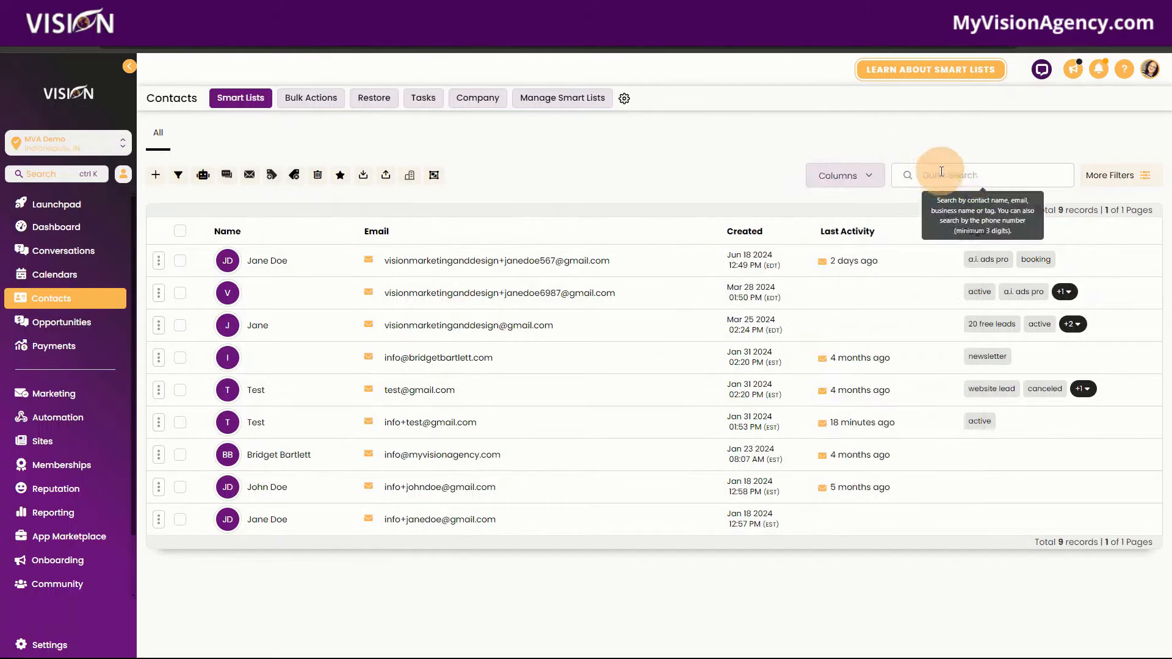
- Search the contact list by a contact's first name, and examine the conditions of the Business Name, Email and Tag filters without applying any
left_click(952, 170)
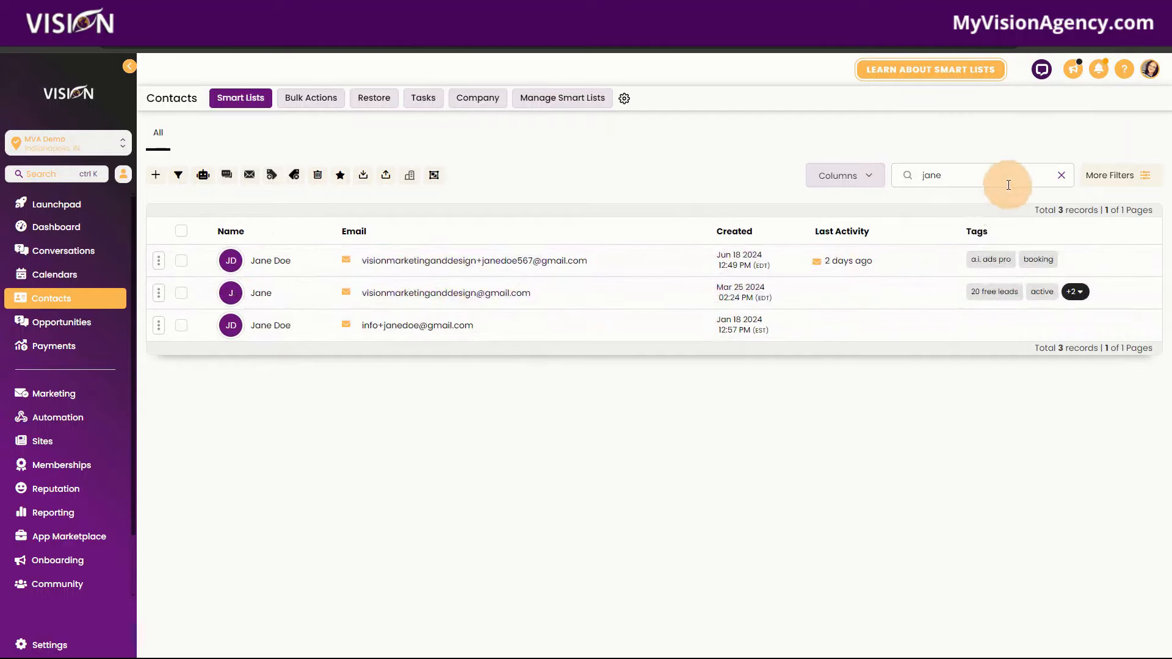
left_click(1127, 176)
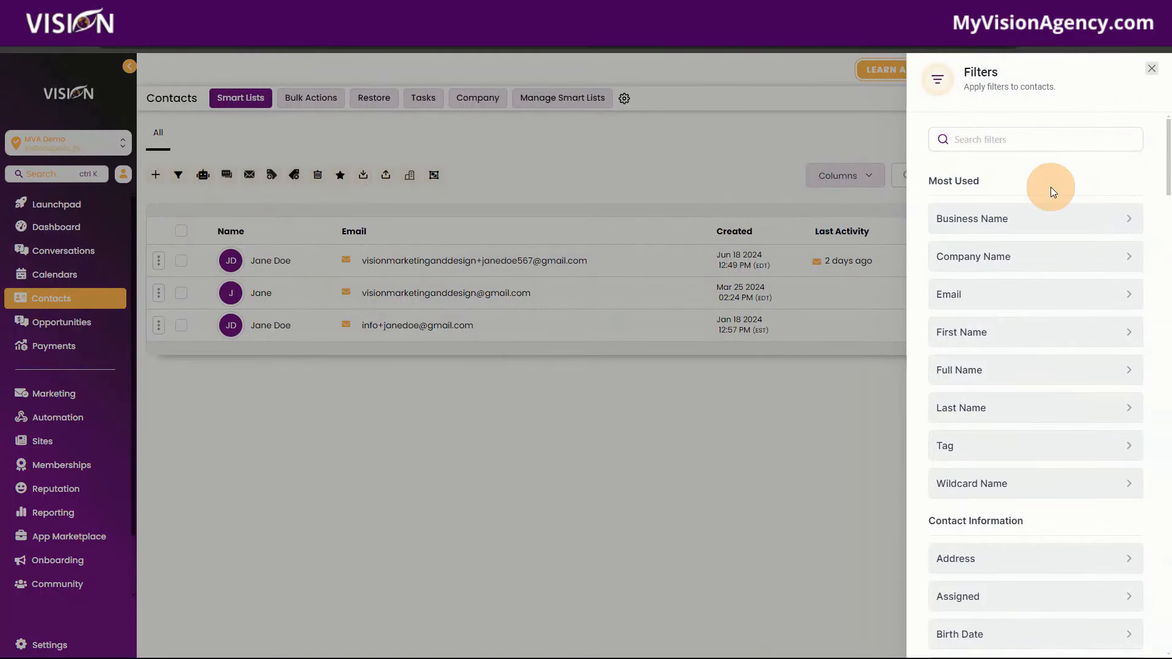
left_click(989, 221)
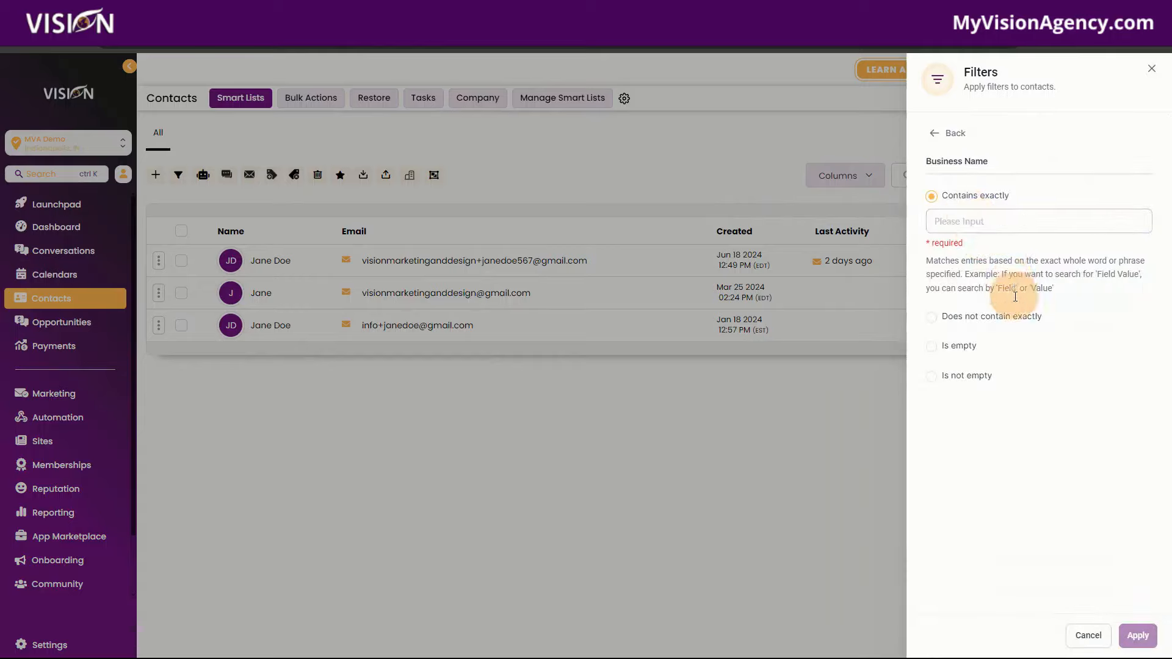
left_click(935, 133)
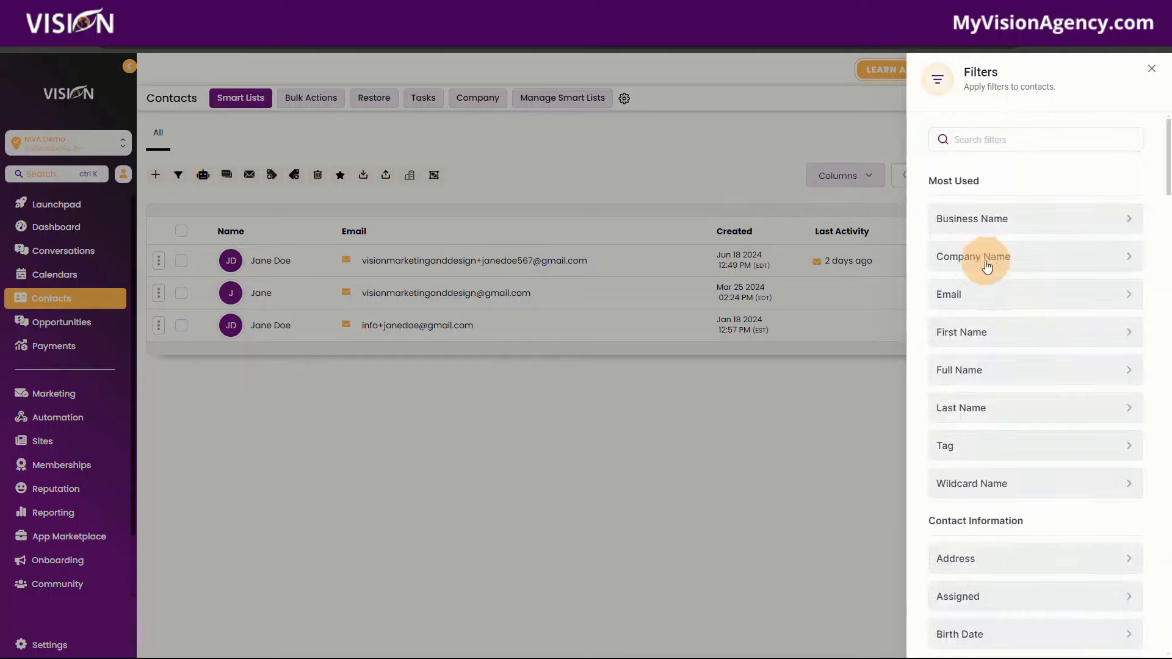
left_click(992, 294)
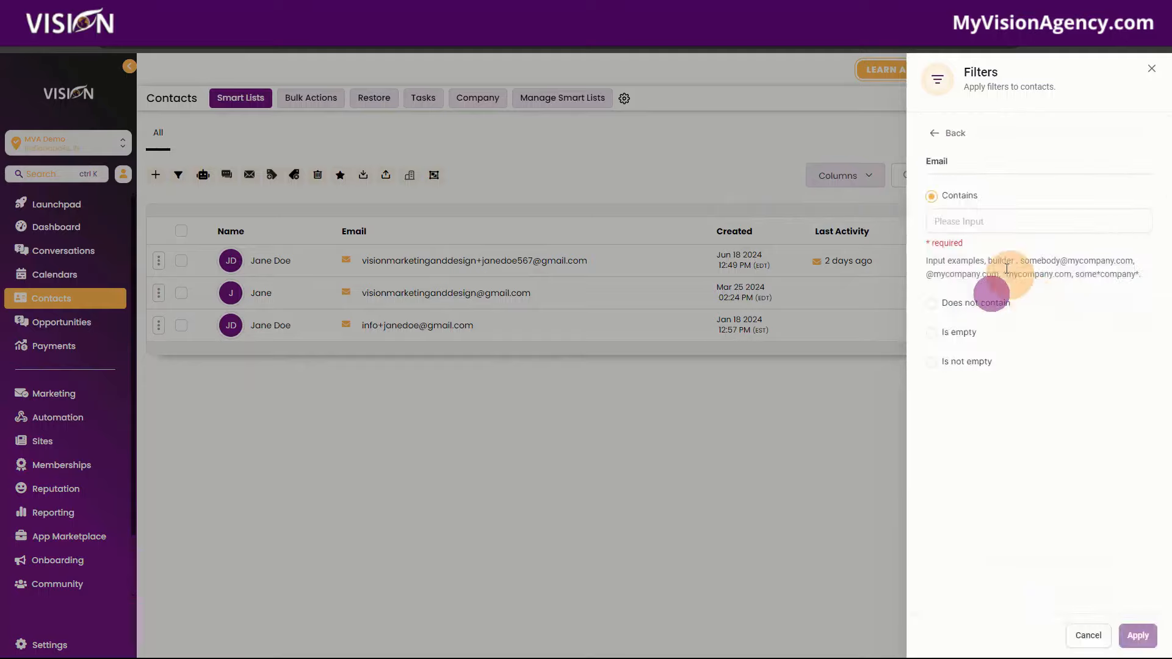
left_click(936, 136)
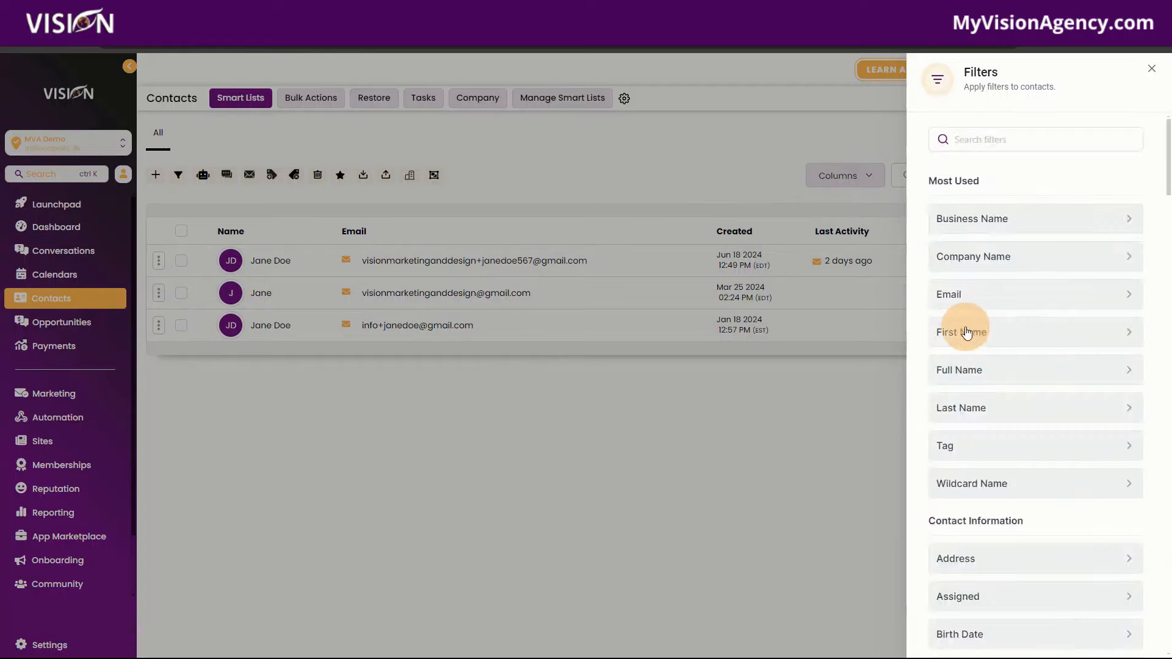
scroll(1028, 360, "down", 3)
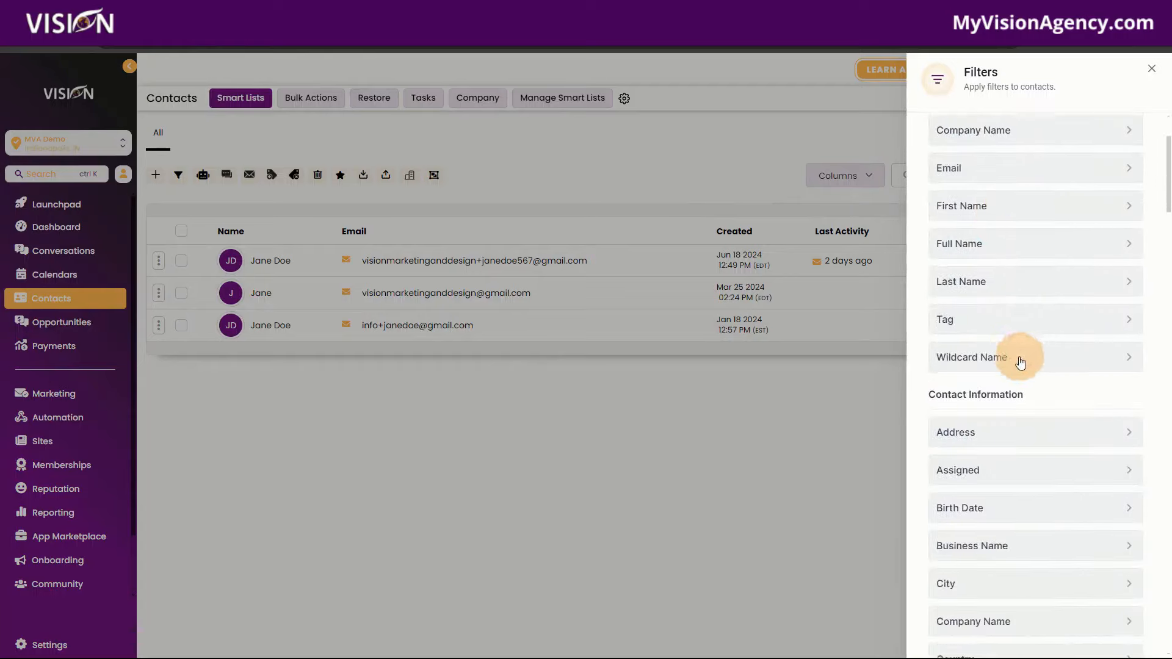
left_click(959, 264)
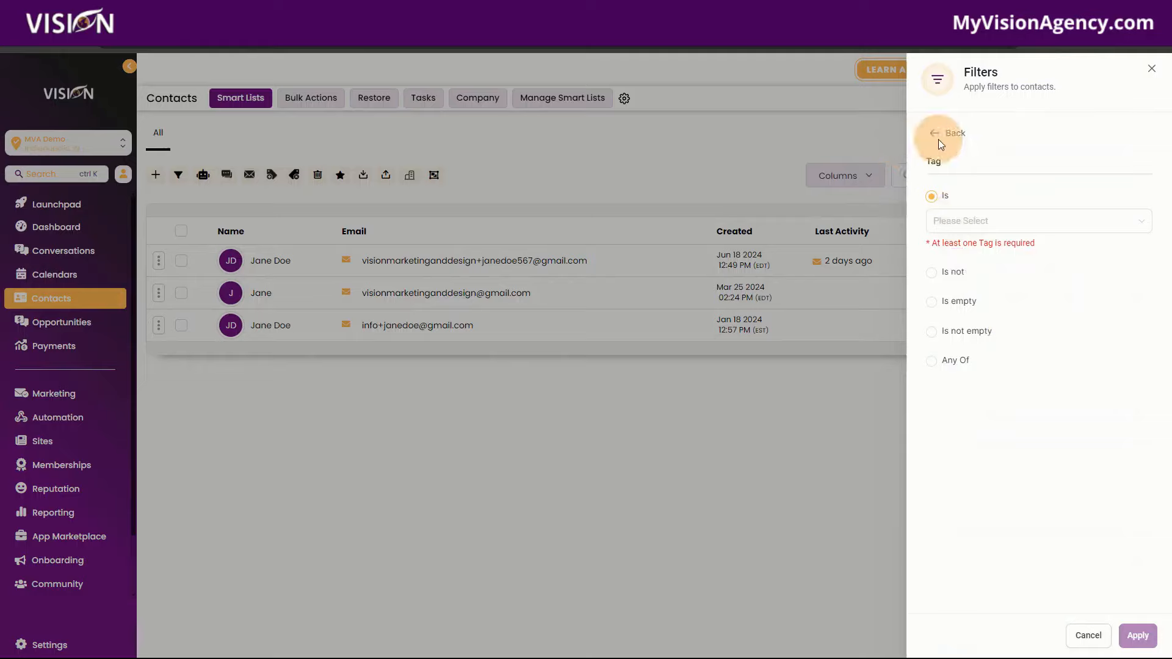
left_click(935, 135)
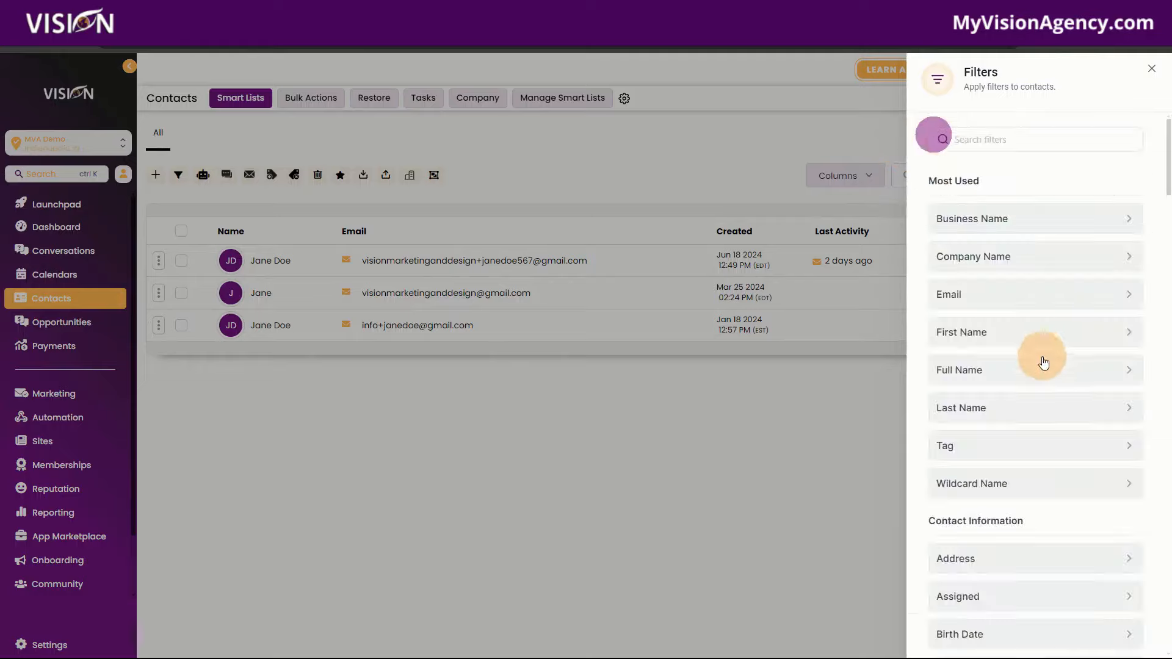
- Browse the available filters from contact information through to attribution, close them unapplied and clear the contact search
scroll(1038, 366, "down", 4)
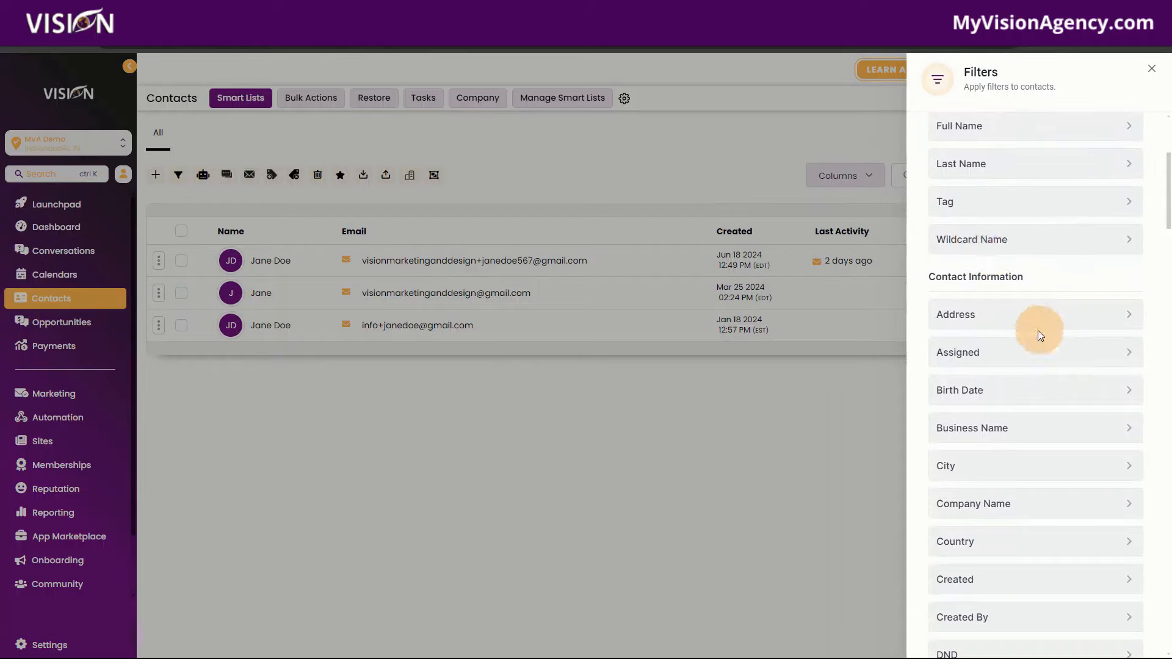
scroll(1061, 434, "down", 3)
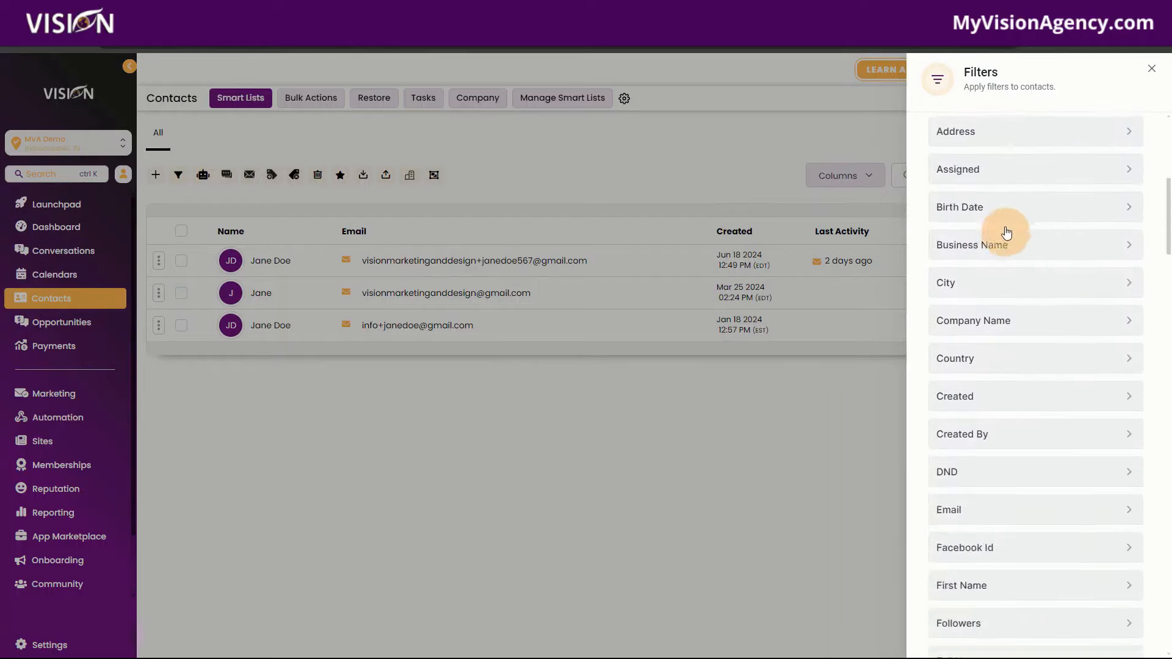
scroll(1032, 330, "down", 1)
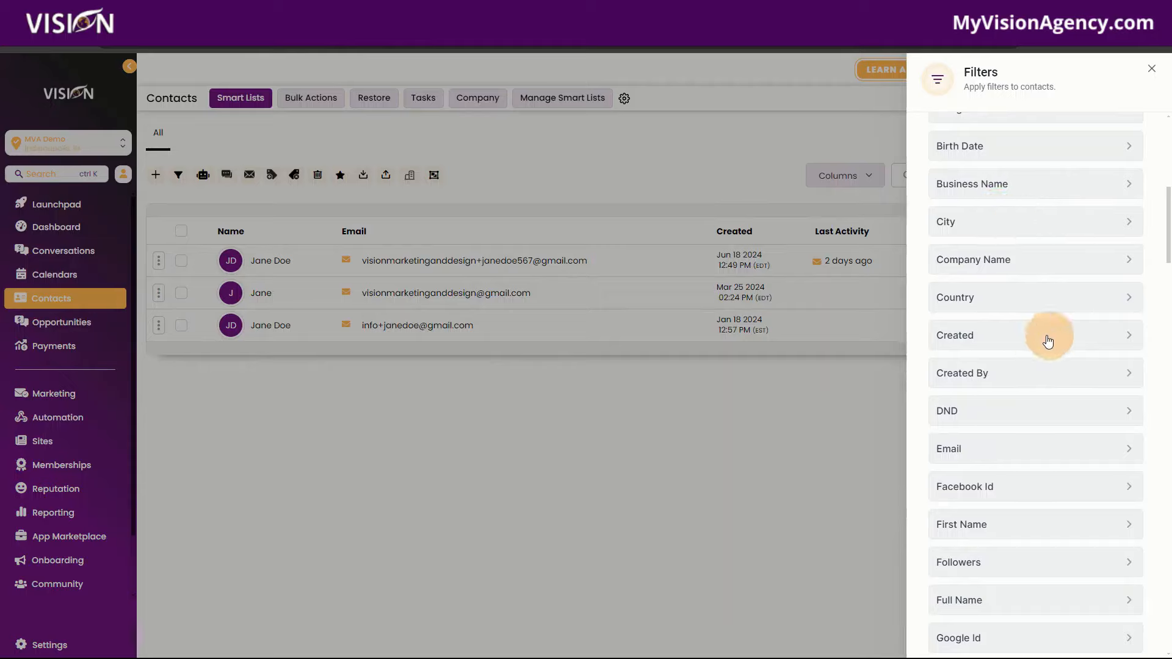
scroll(1054, 482, "down", 3)
scroll(1015, 259, "down", 8)
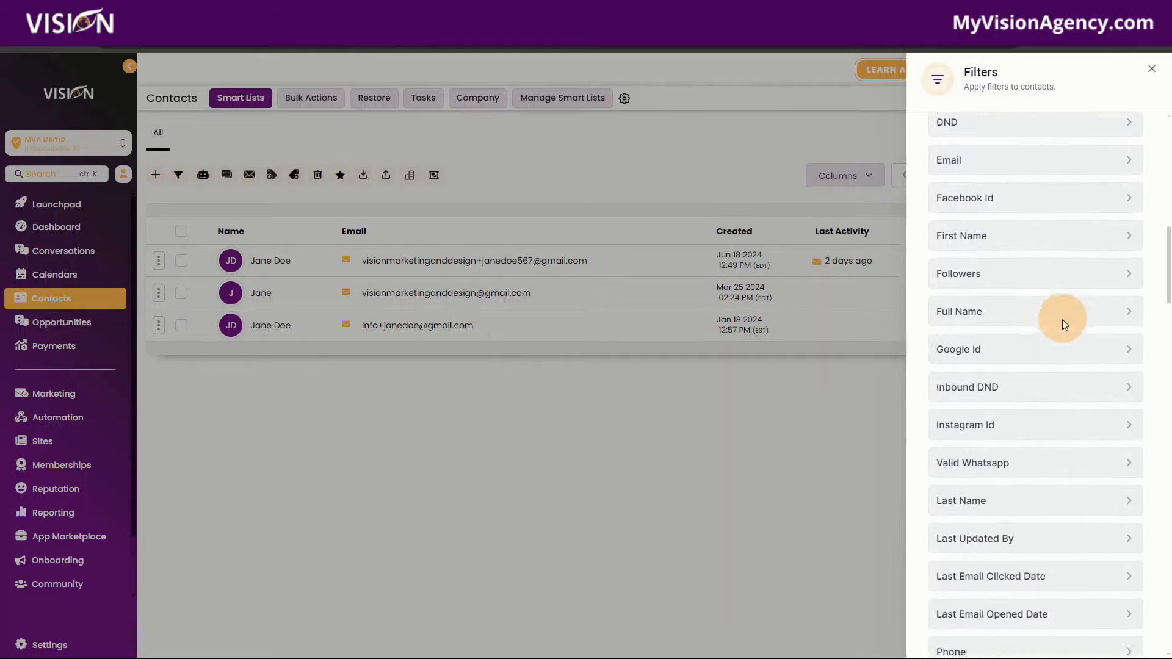
scroll(1067, 431, "down", 12)
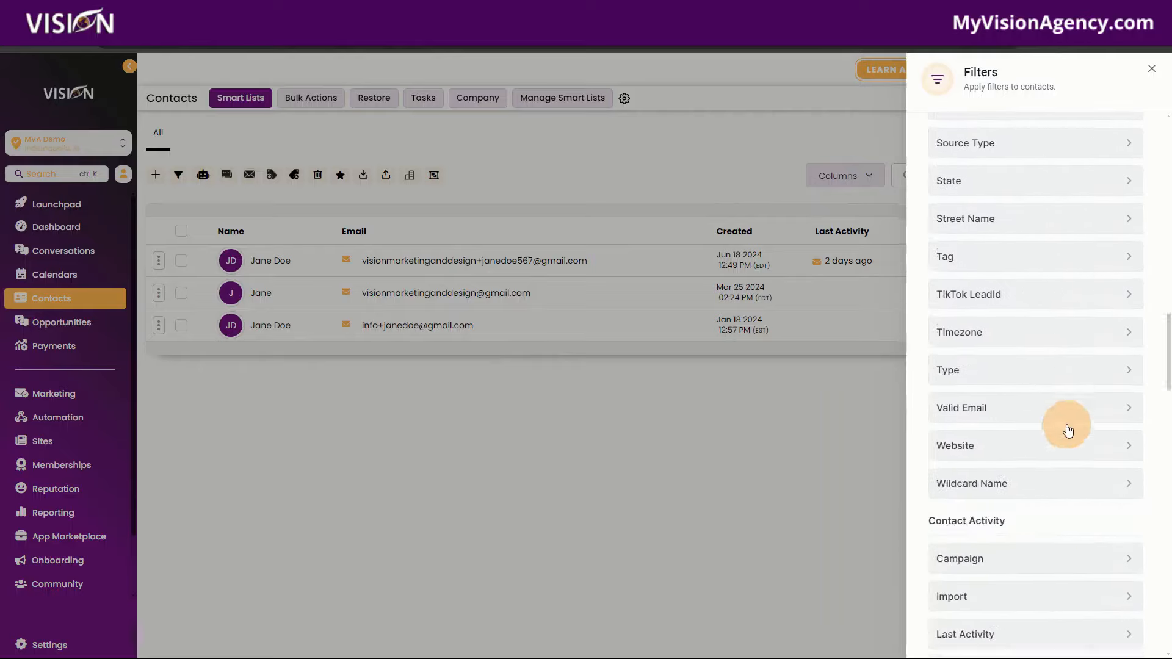
scroll(1068, 432, "down", 2)
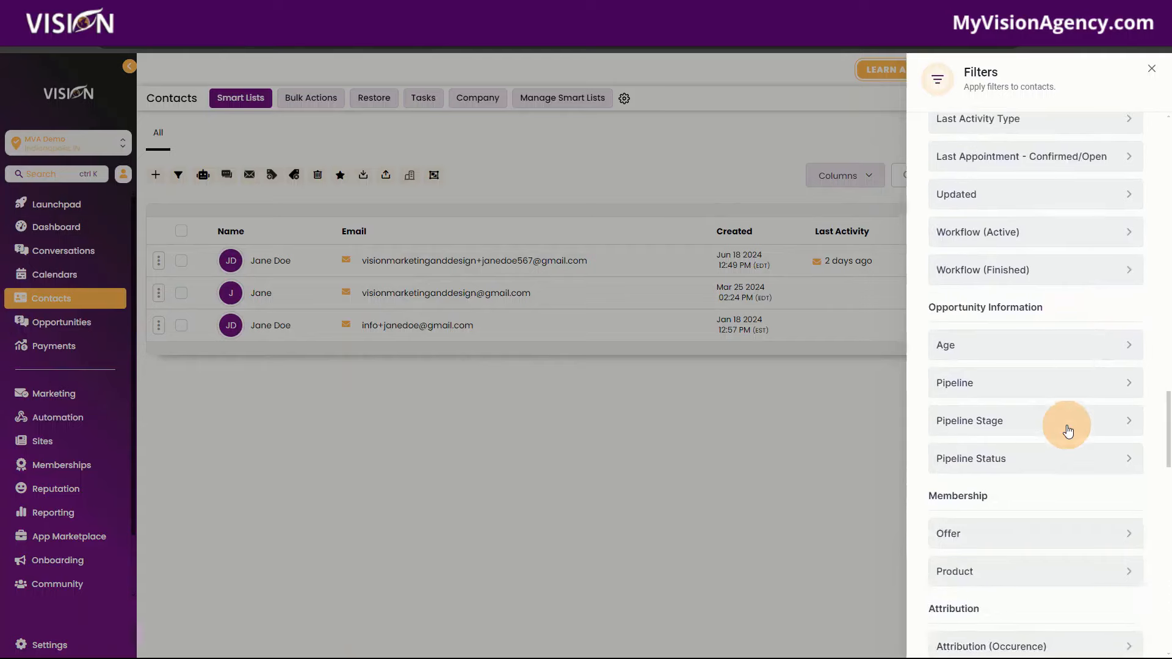
scroll(1054, 367, "down", 3)
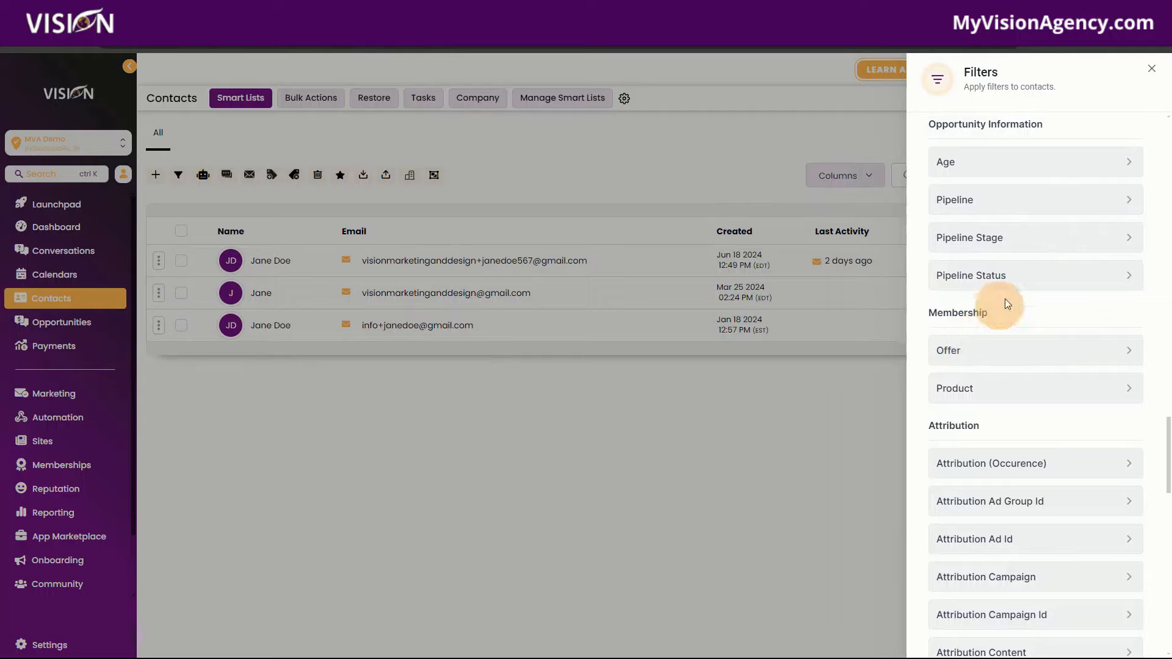
left_click(1151, 75)
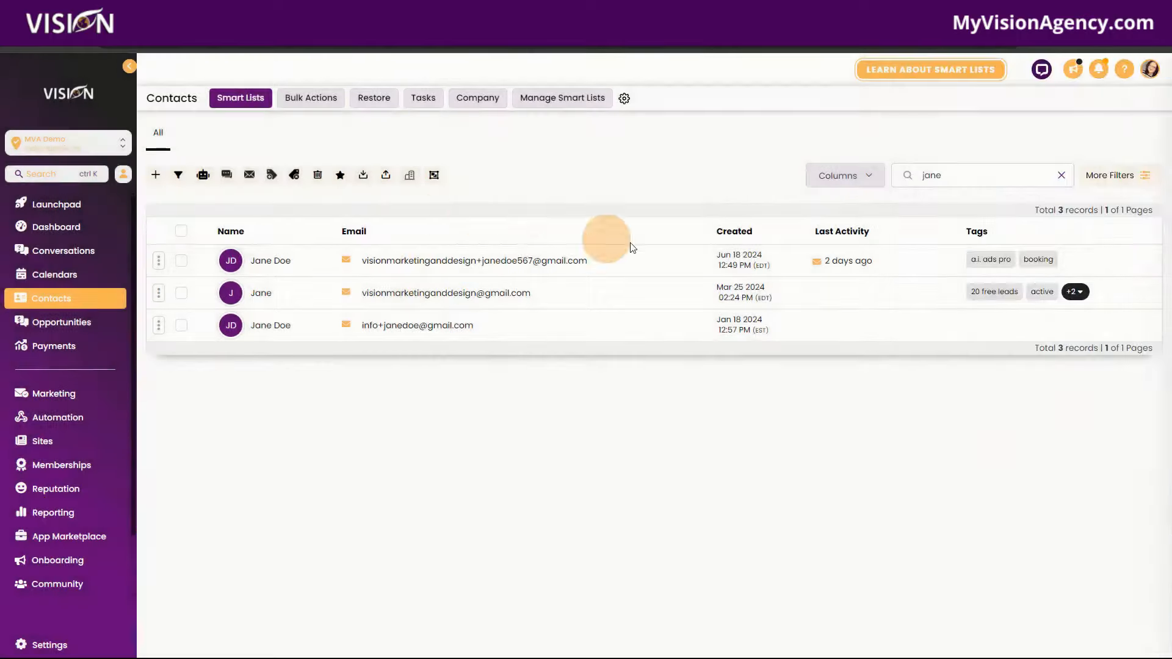
left_click_drag(952, 169, 916, 175)
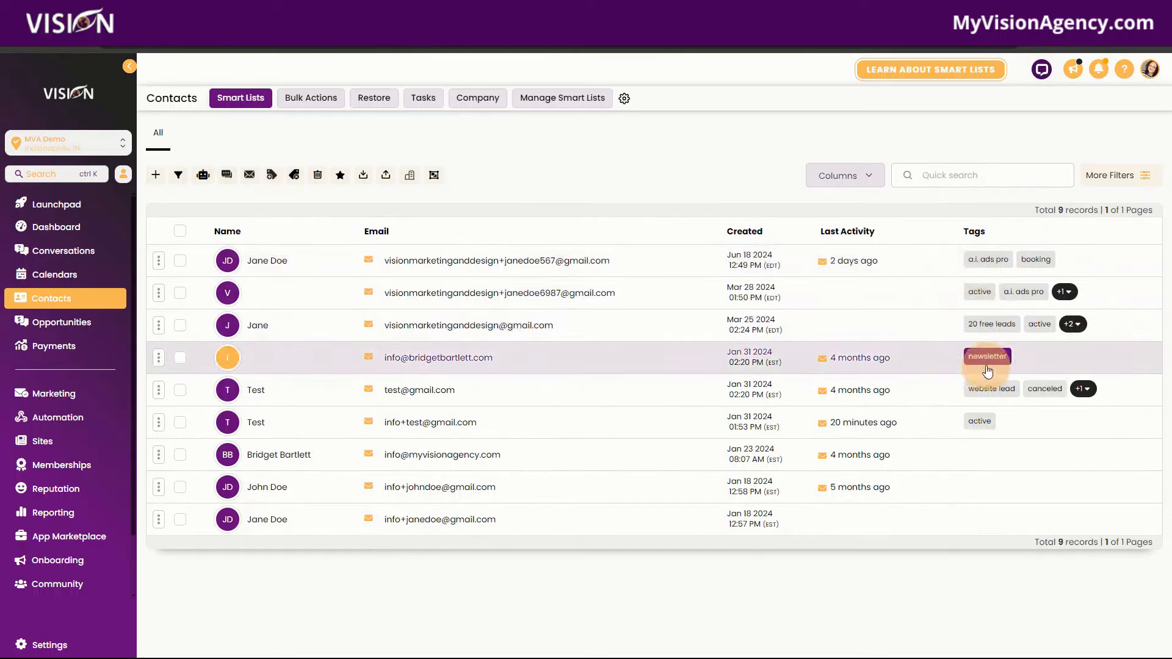
- Add the newsletter tag to the contact created on Jan 23 2024, and return to the contact list
left_click(272, 461)
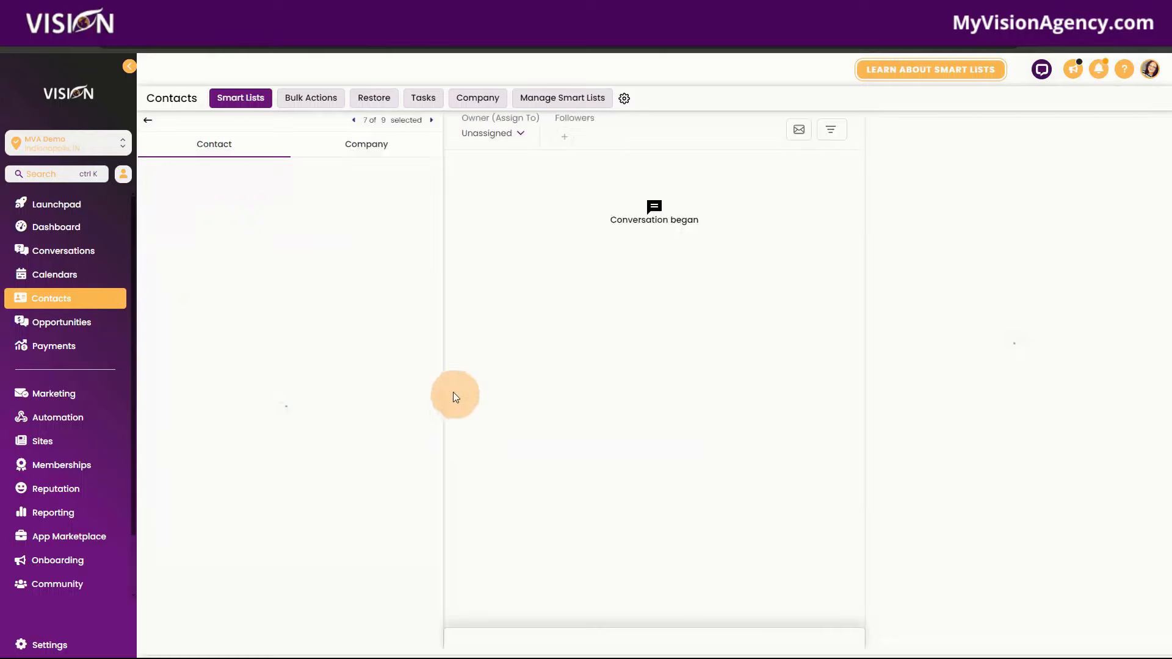
scroll(324, 445, "down", 10)
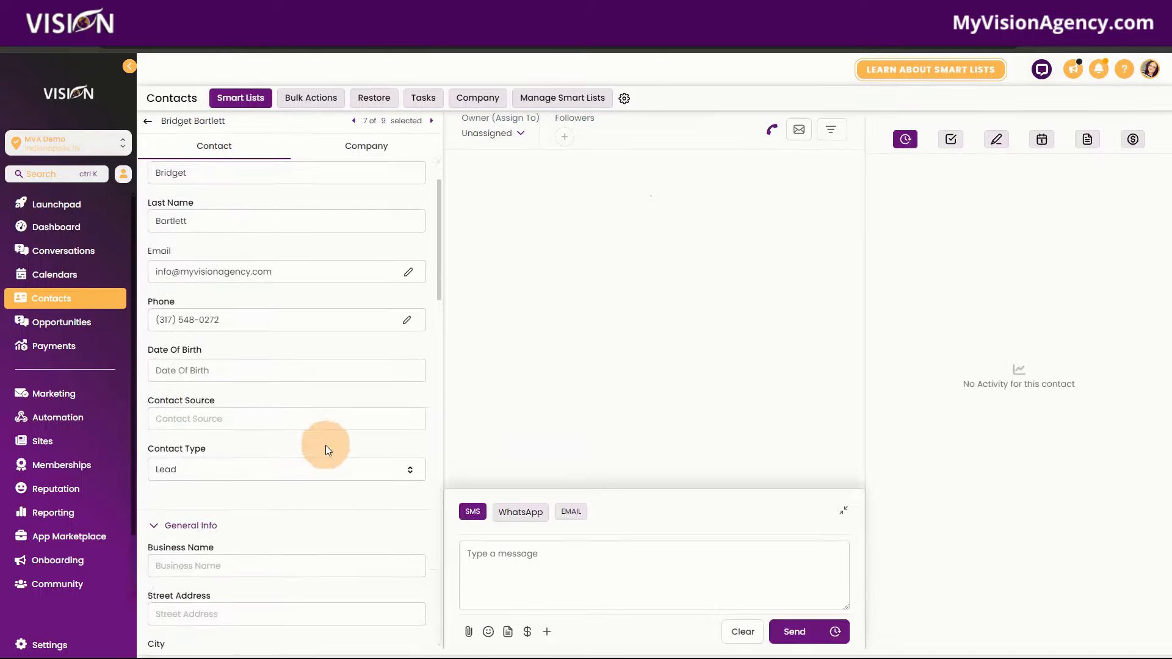
scroll(304, 480, "down", 10)
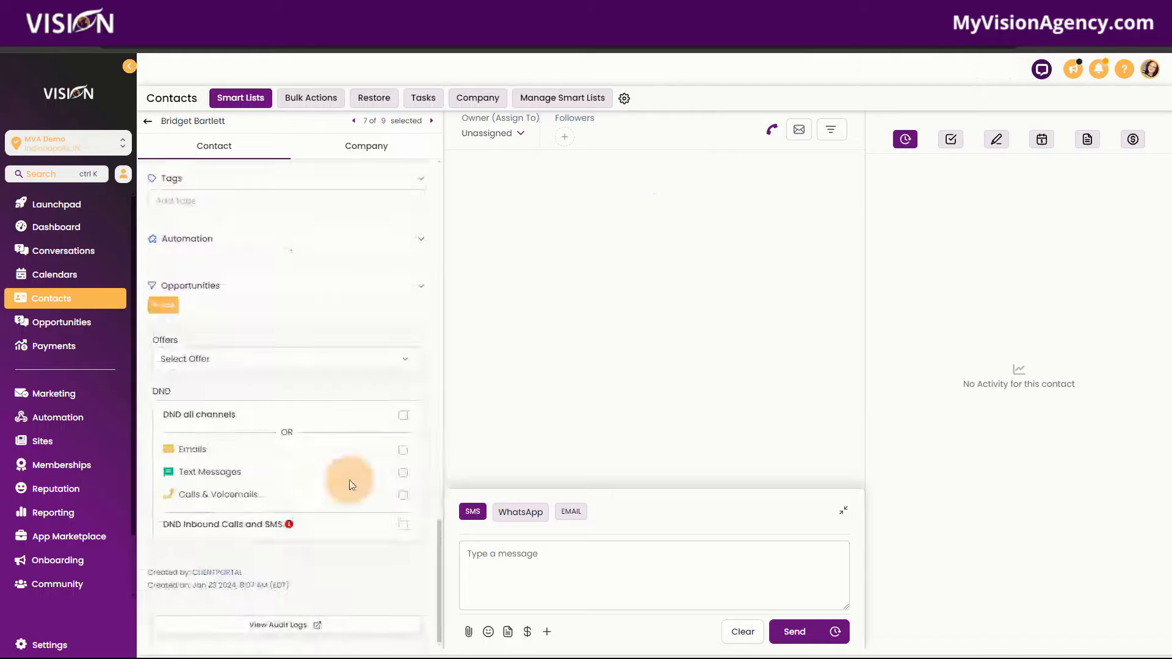
left_click(235, 201)
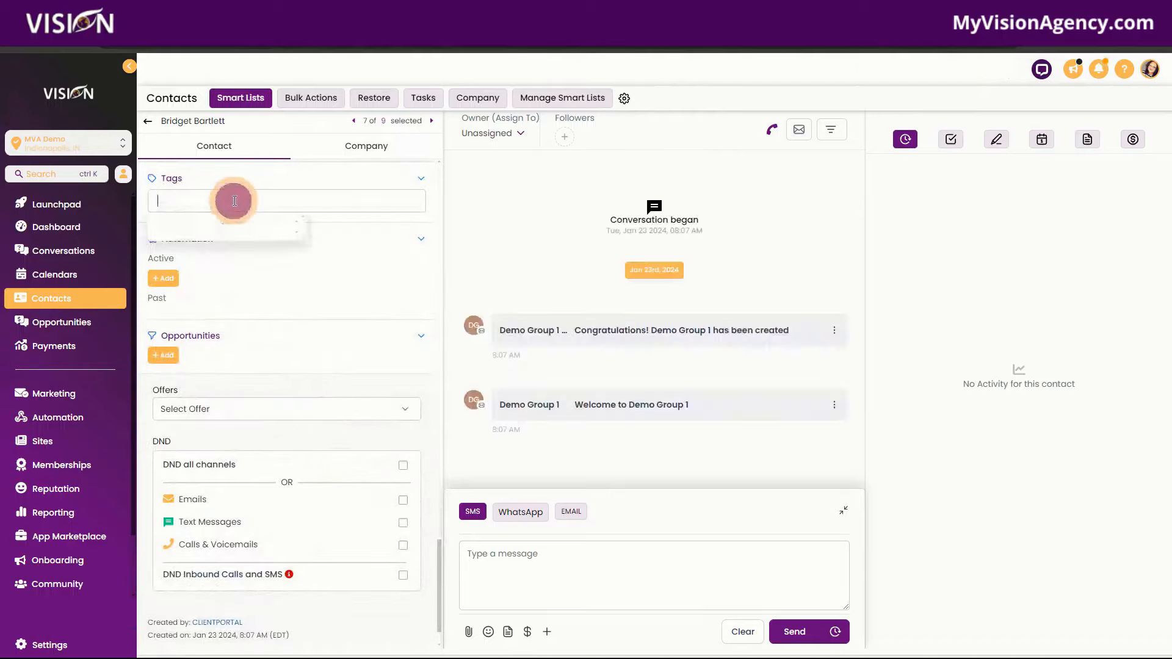
type("news")
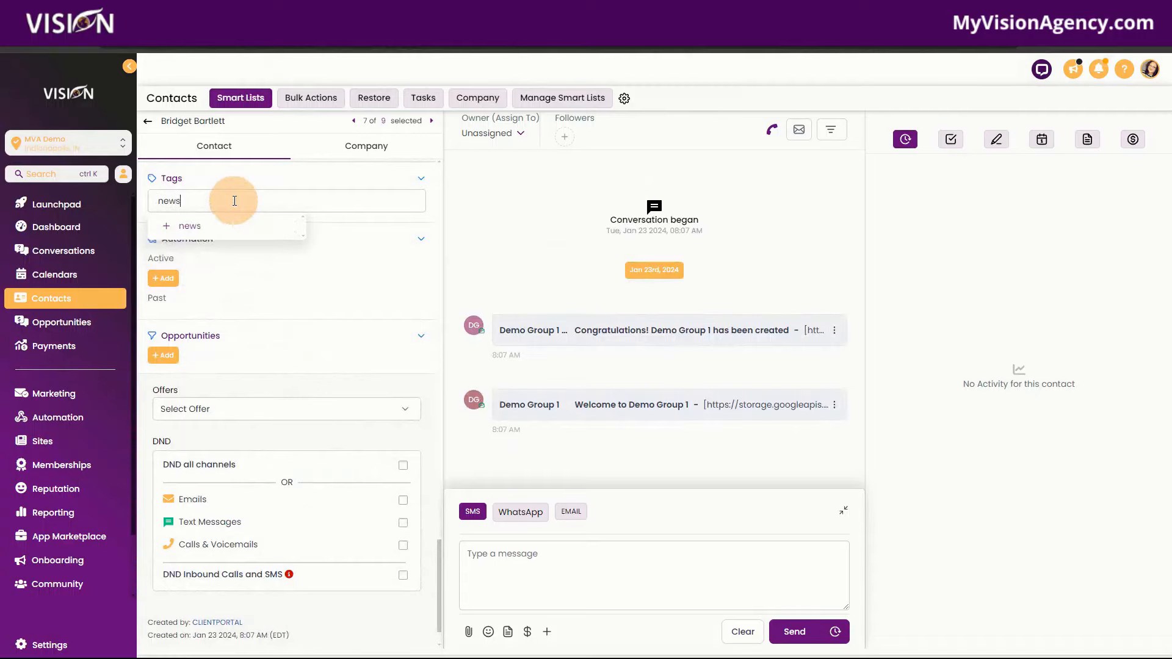
left_click(216, 227)
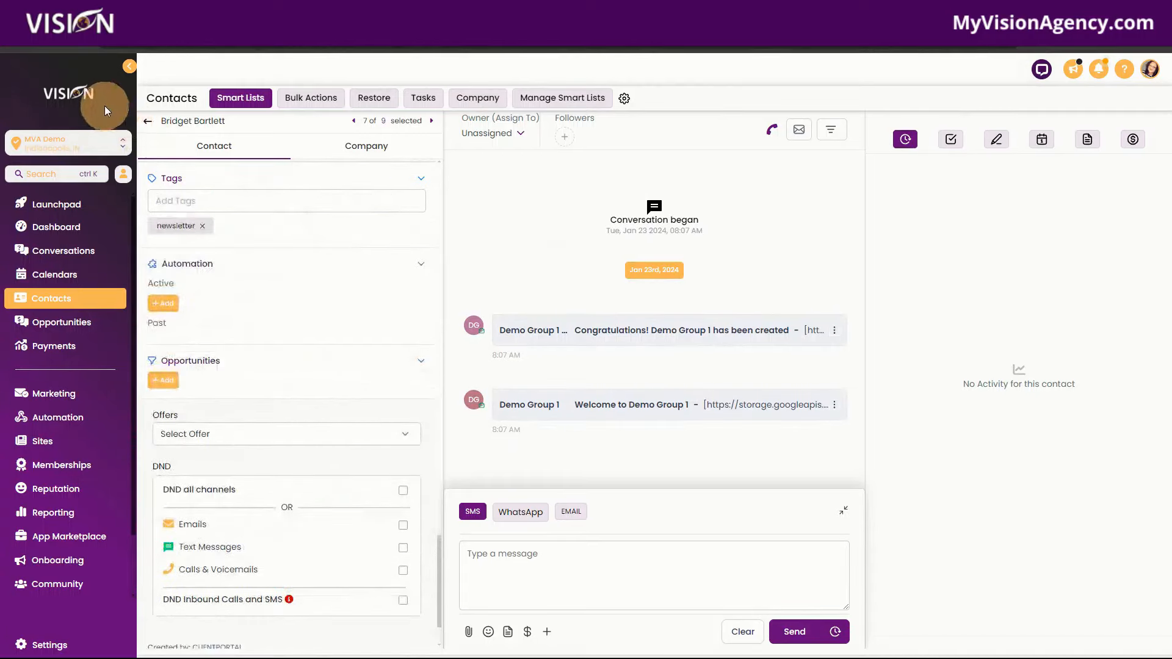
left_click(151, 124)
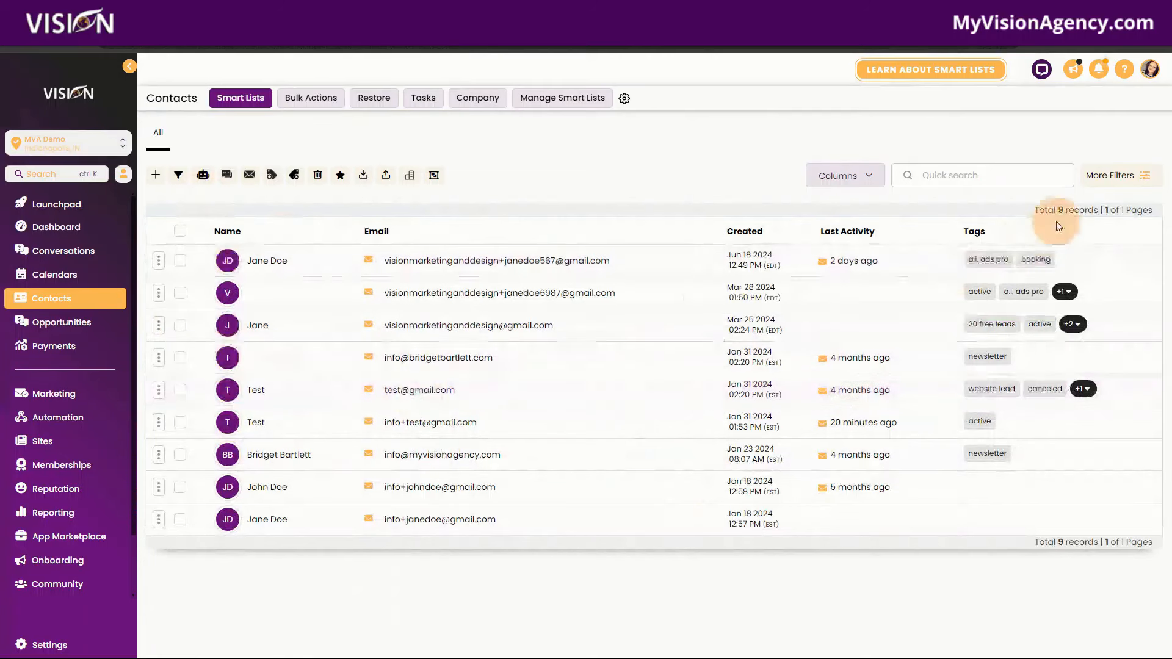
- Filter the contacts to those whose Tag is newsletter, and check the number of matching records
left_click(1128, 176)
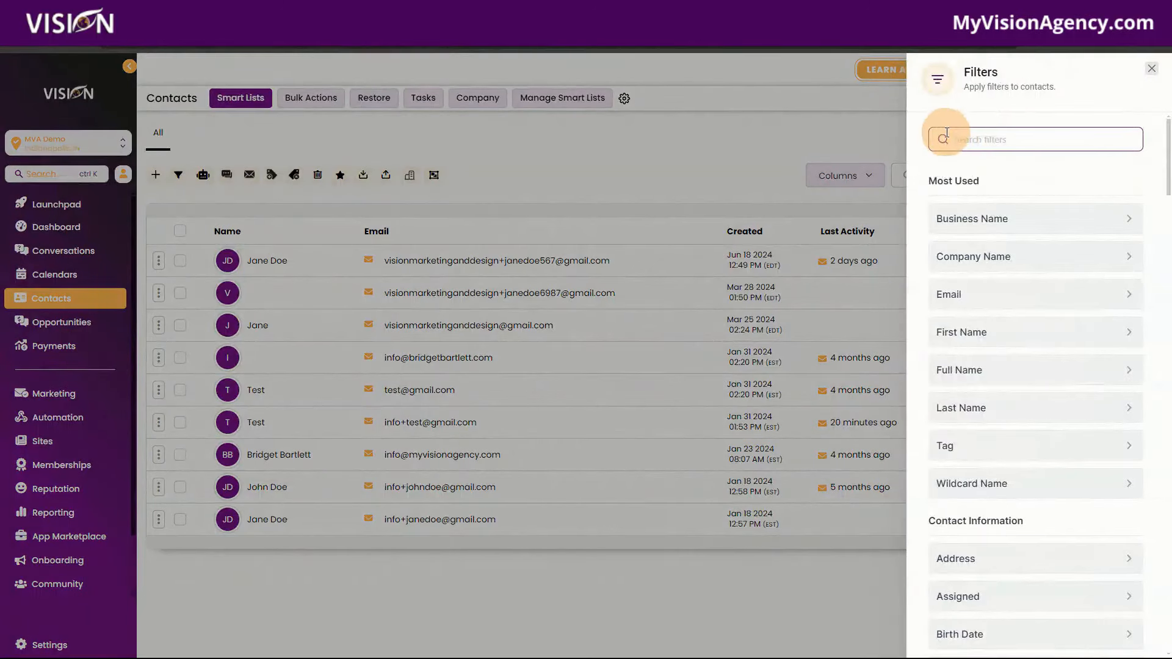
left_click(1075, 434)
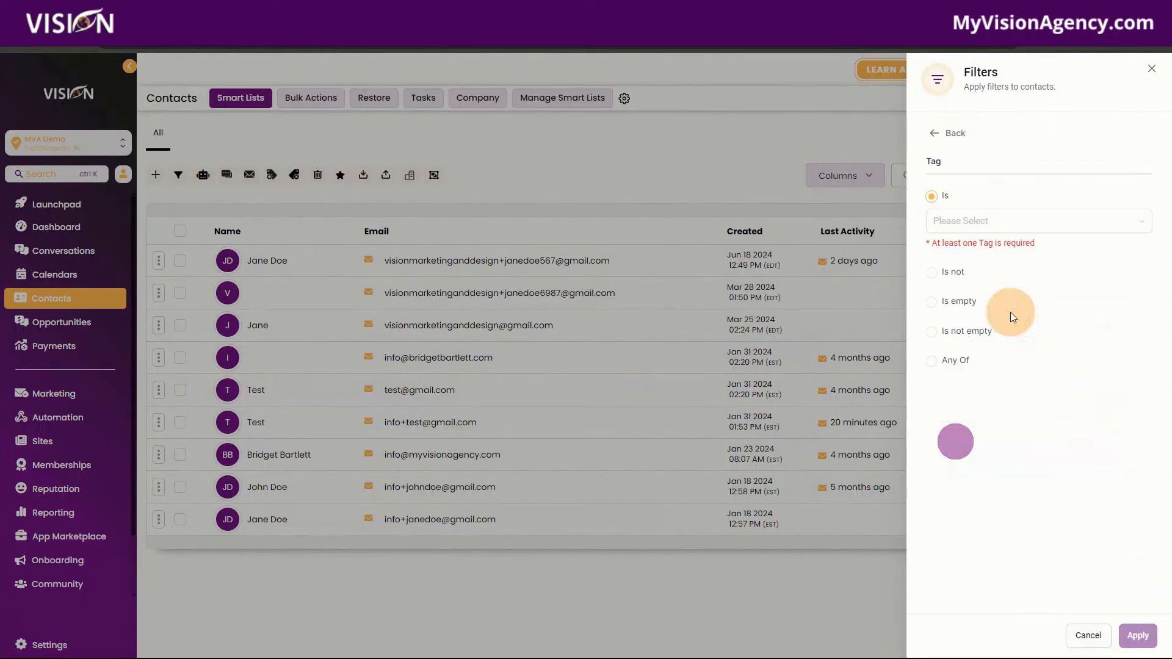
left_click(950, 219)
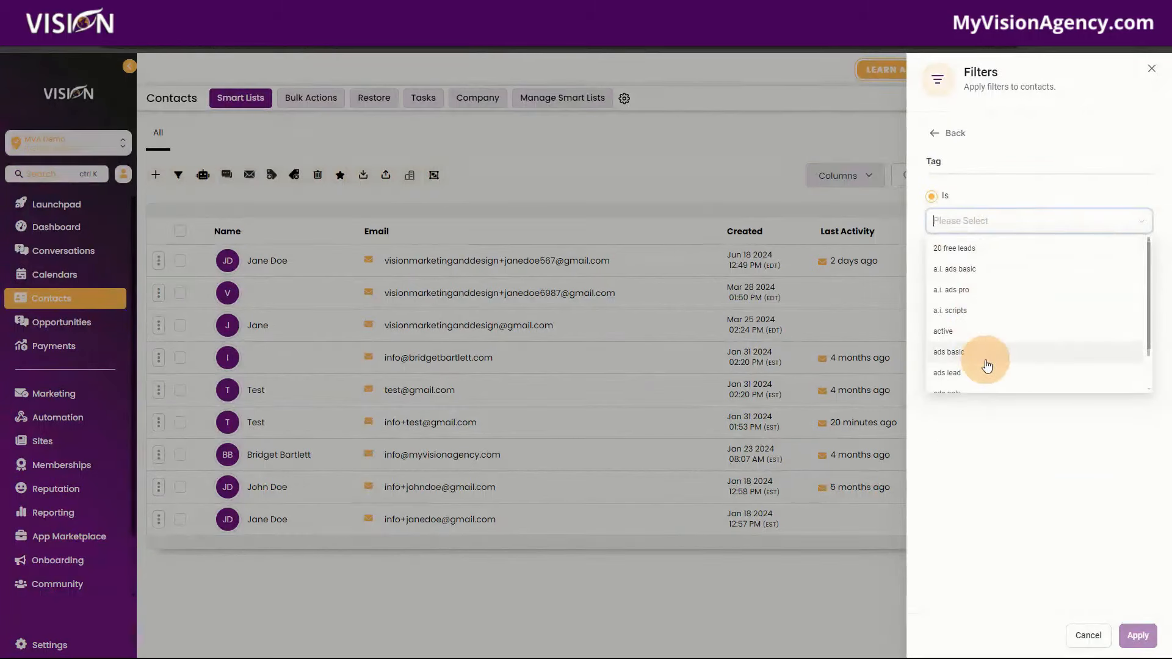
scroll(987, 363, "down", 2)
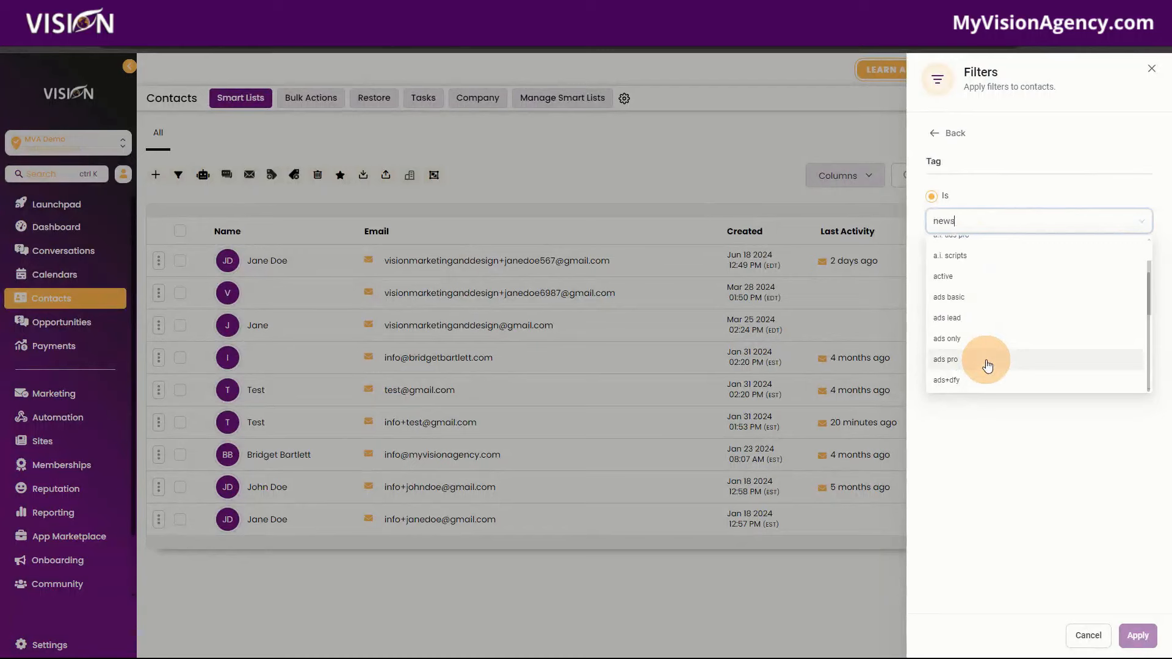
left_click(966, 245)
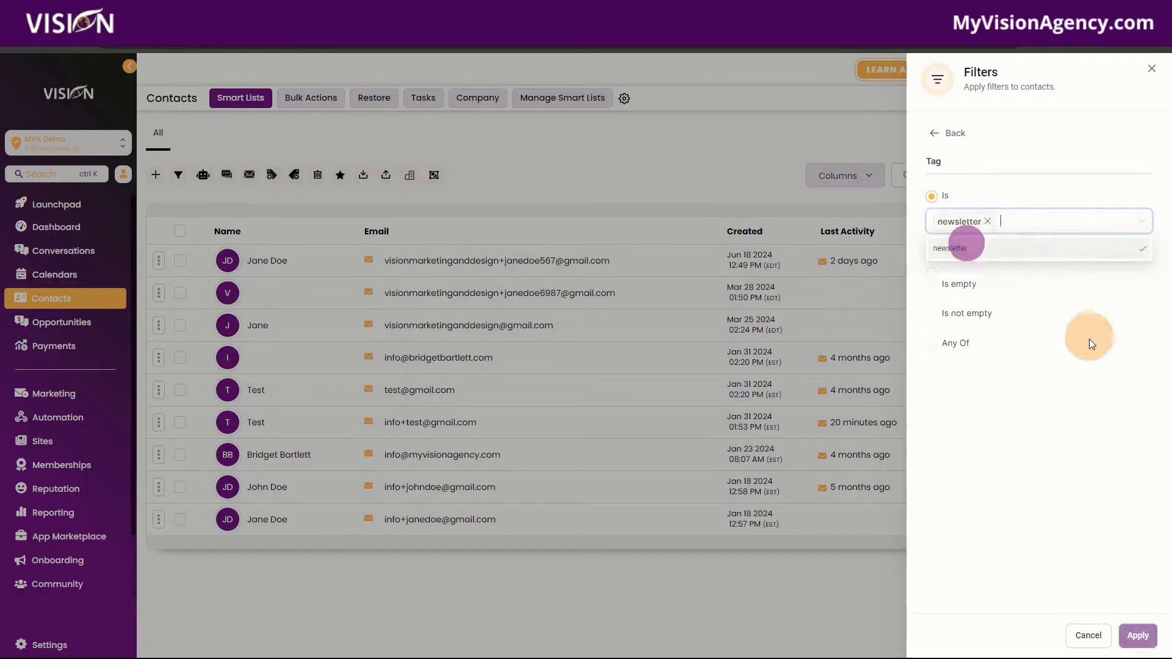
left_click(1137, 636)
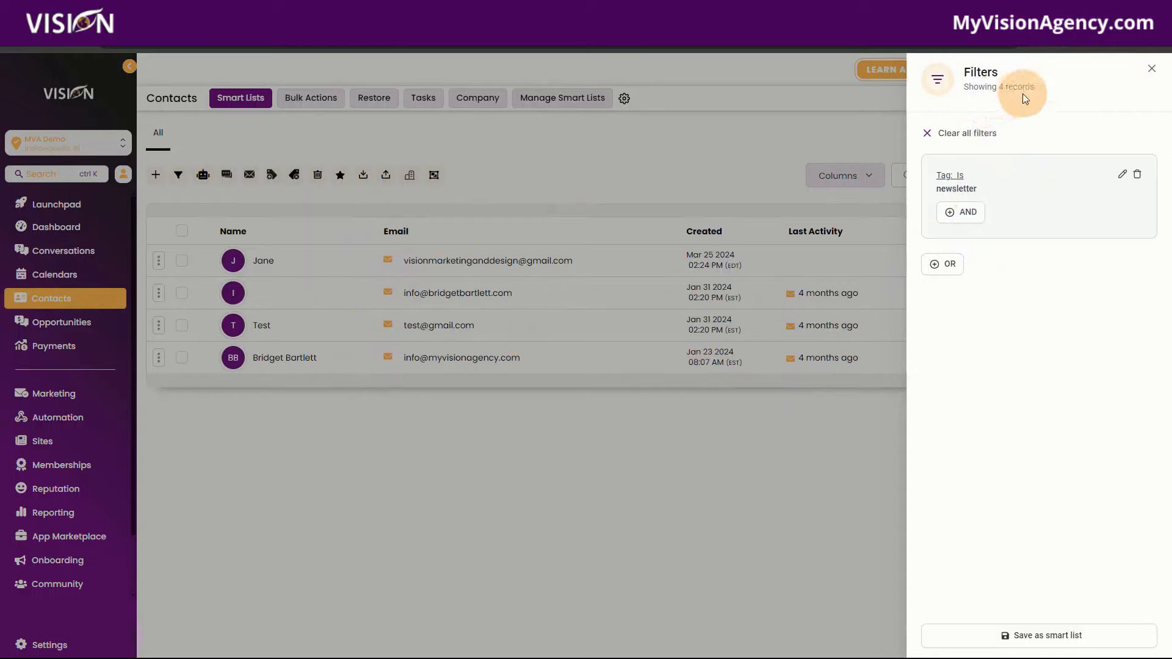
left_click_drag(1032, 87, 976, 86)
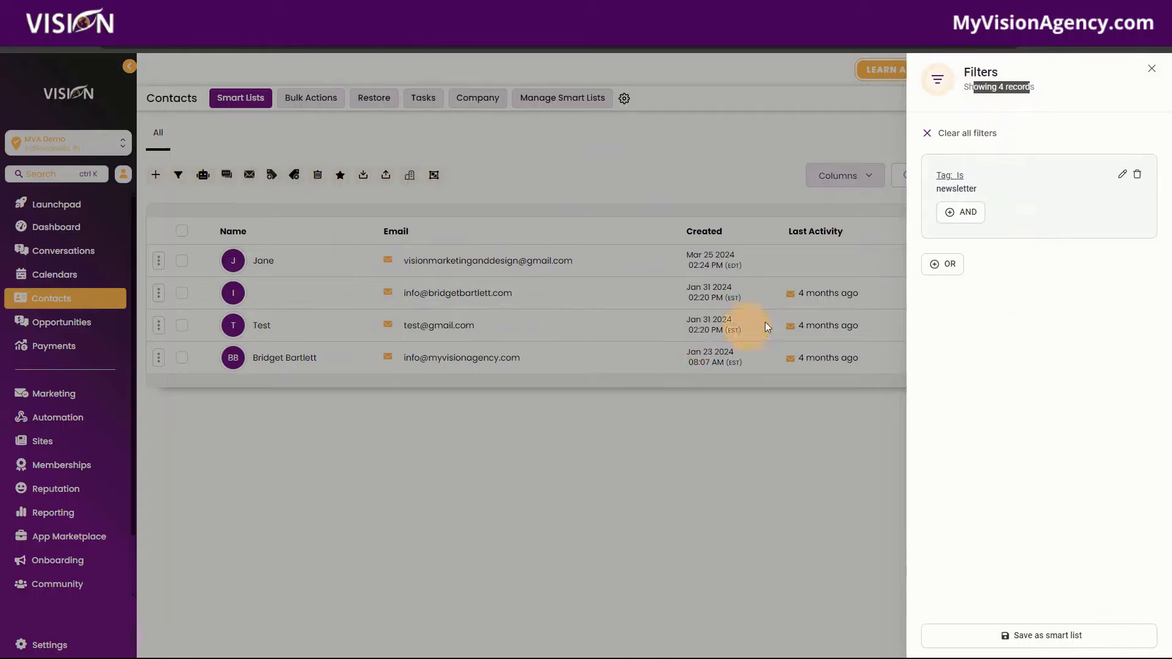
- Save the filtered contacts as a smart list named Newsletter
left_click(1038, 637)
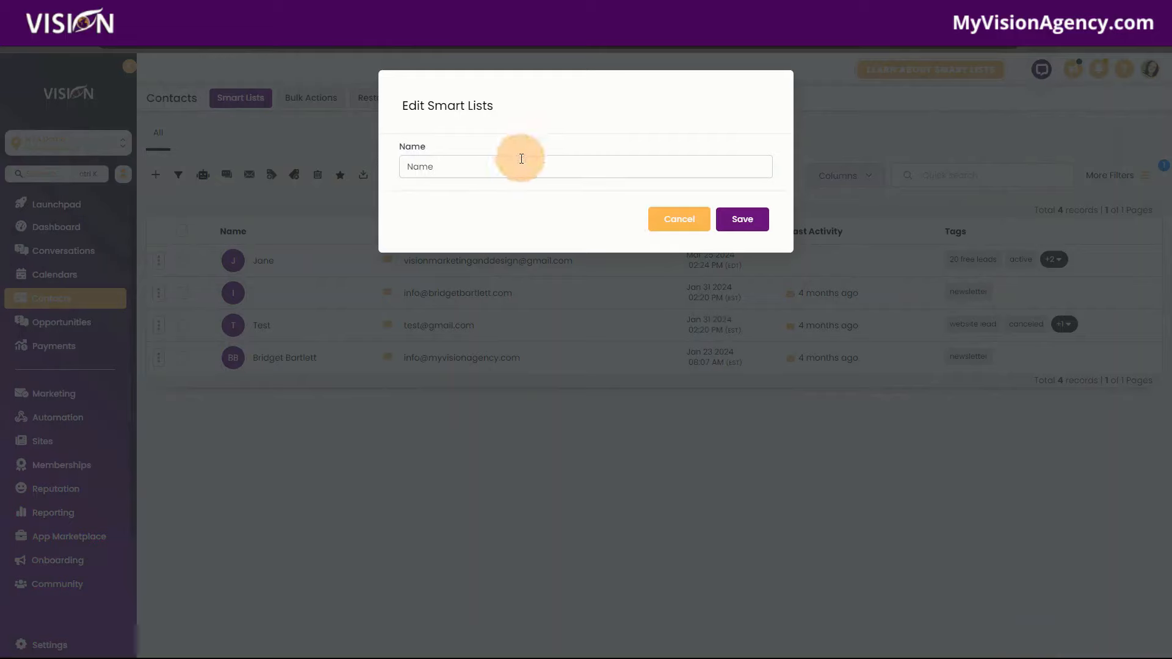
left_click(524, 157)
type("Newsletter")
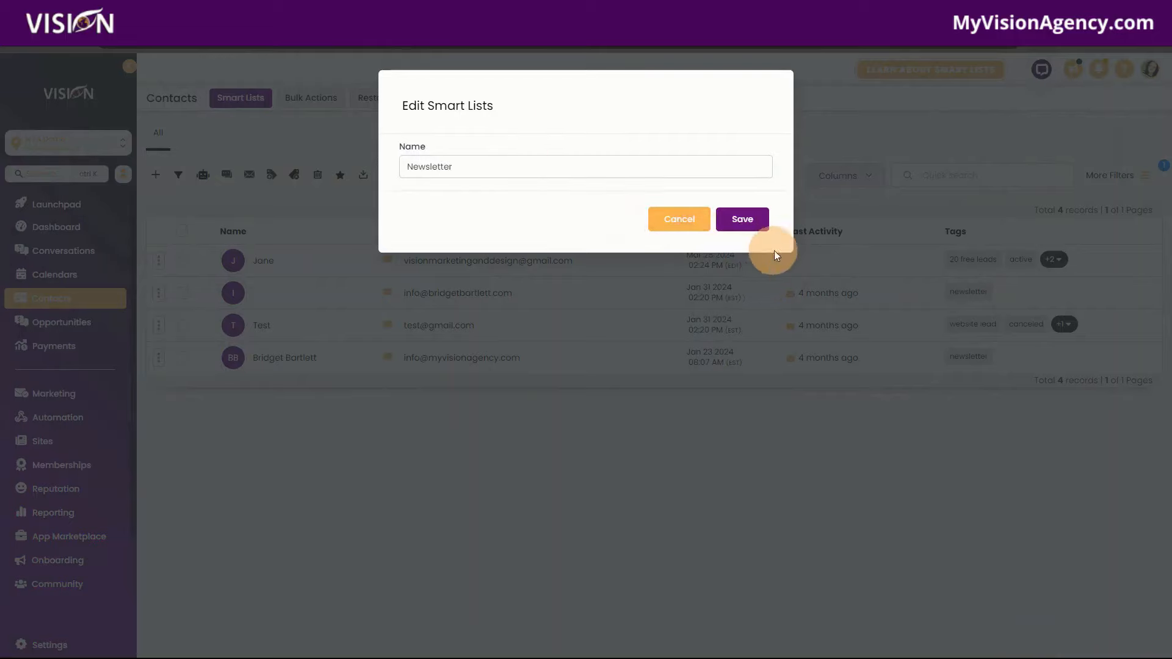
left_click(752, 221)
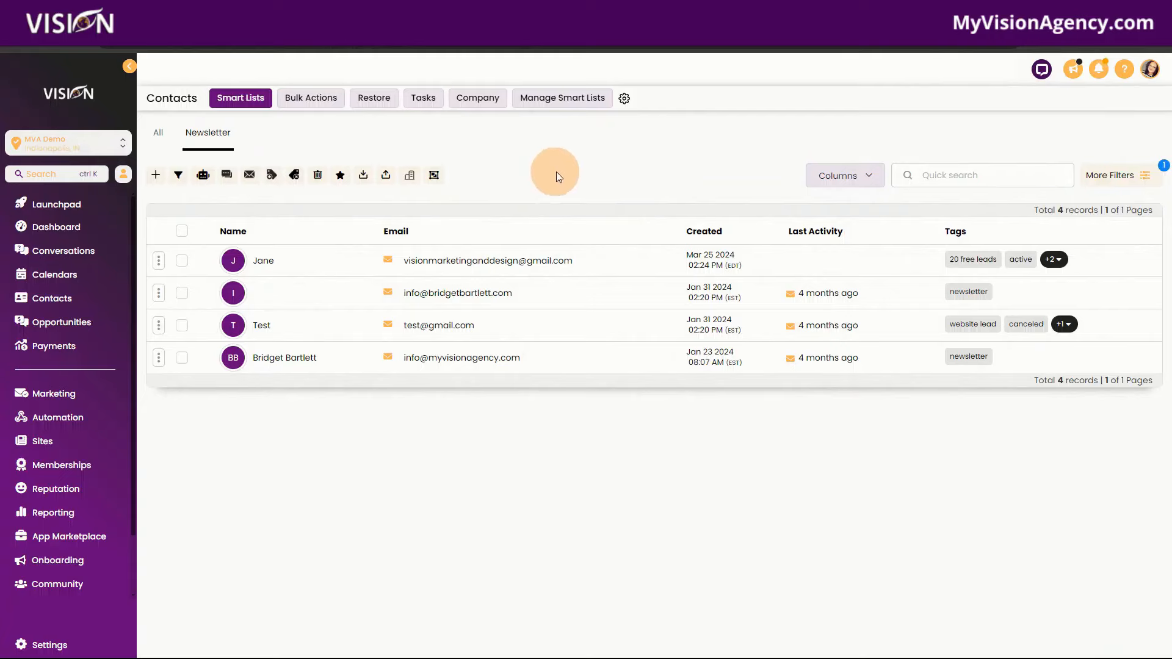
- Add an AND condition to the Newsletter list's newsletter tag filter, requiring that Email is not empty
left_click(1109, 175)
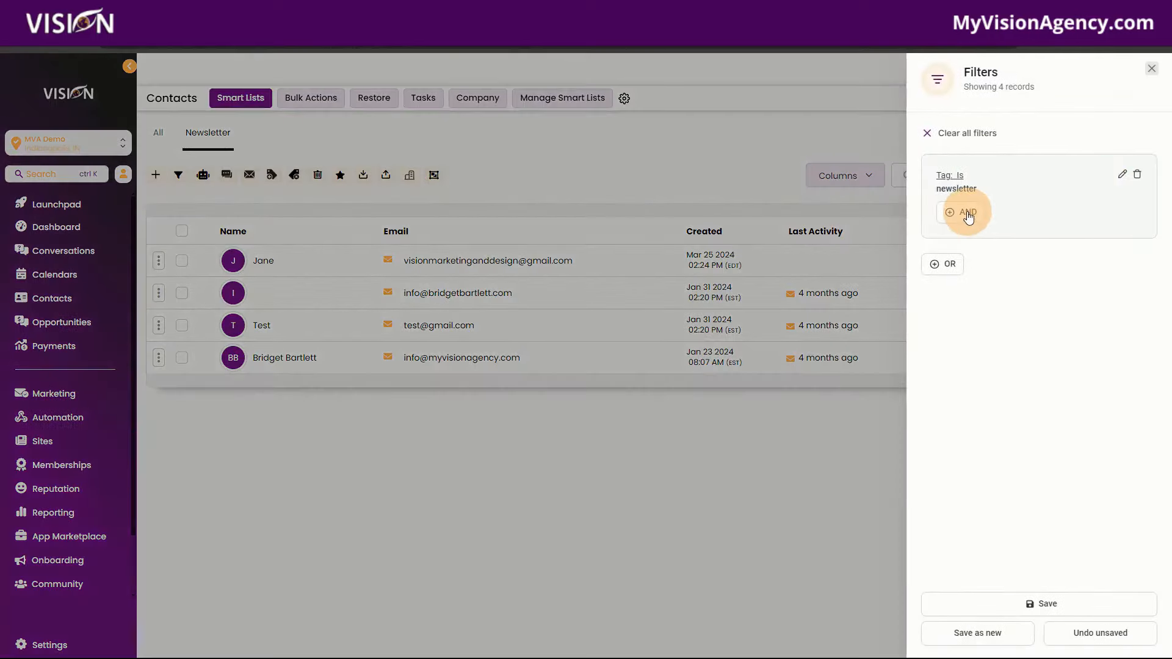
left_click(965, 212)
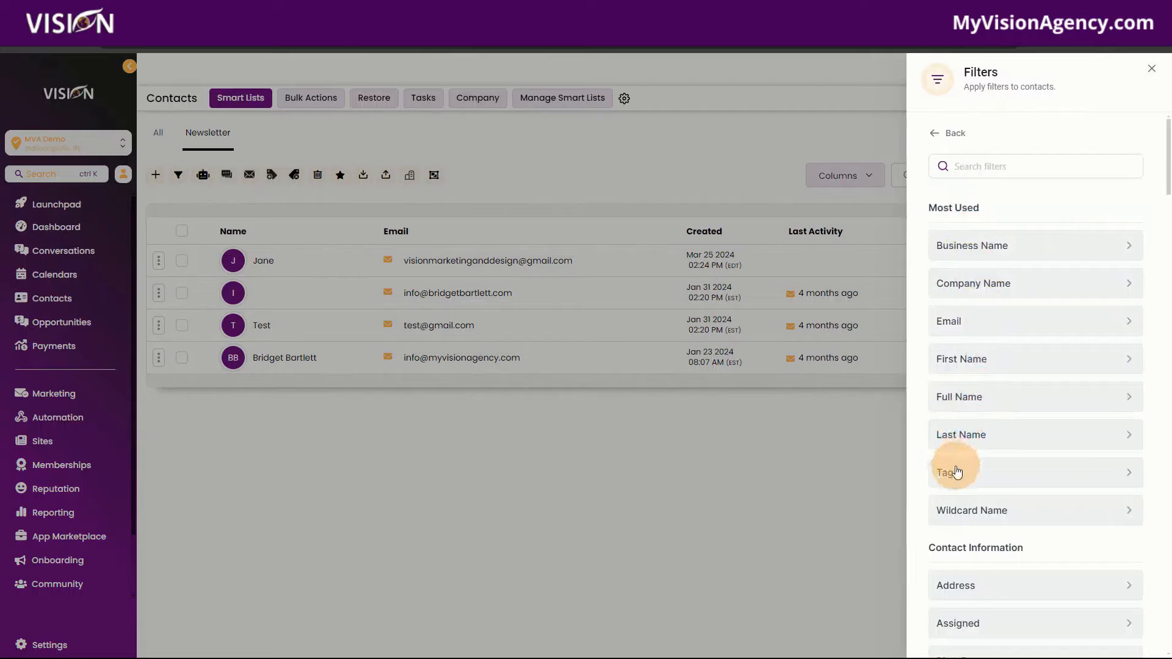
left_click(966, 317)
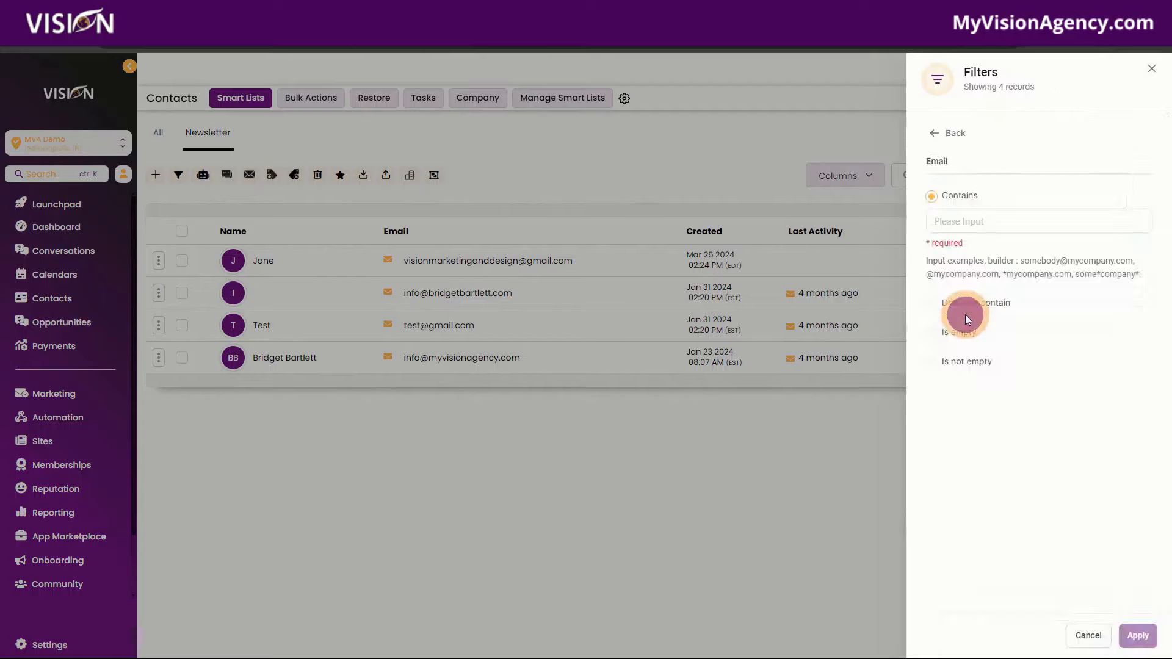
left_click(970, 214)
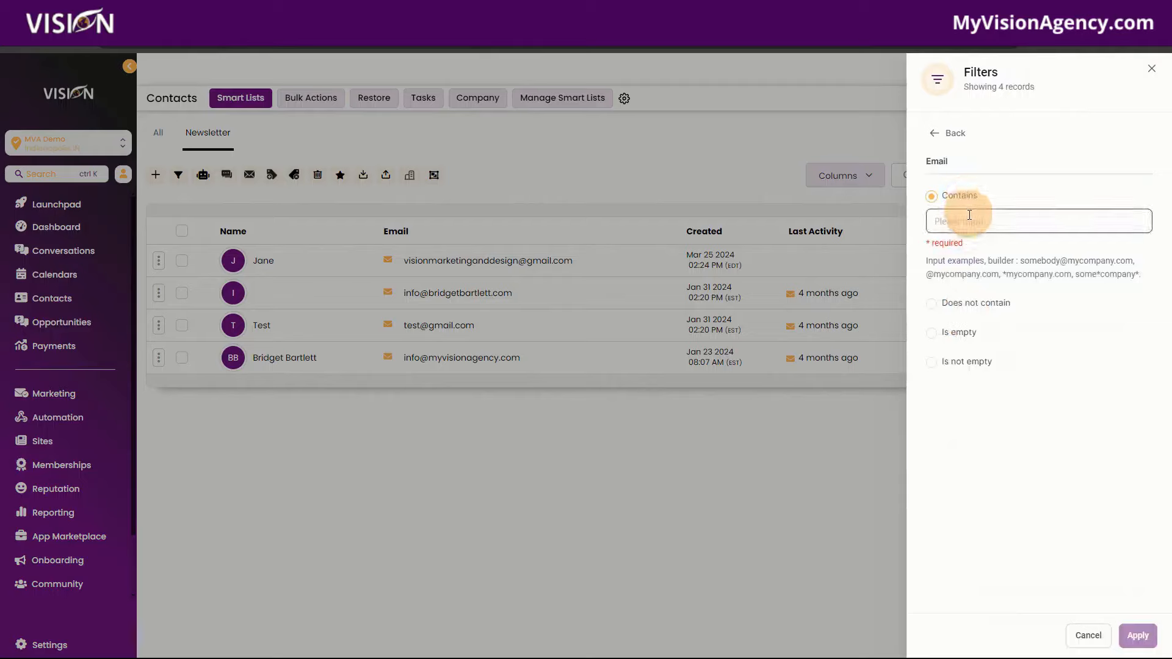
left_click(932, 362)
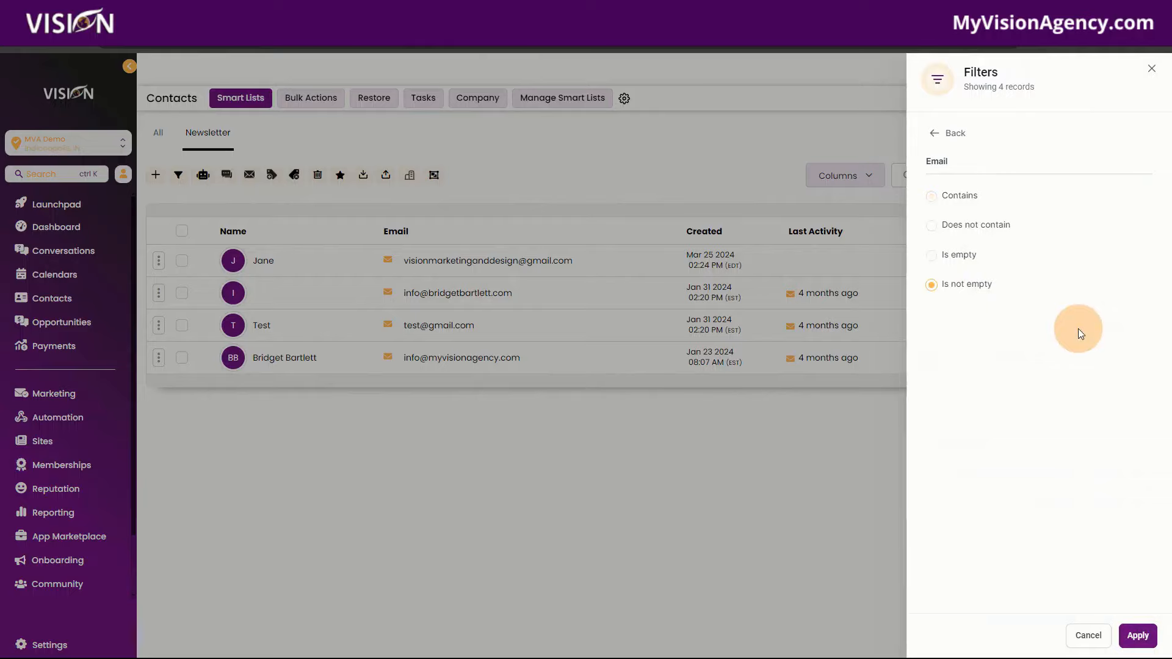
left_click(1138, 637)
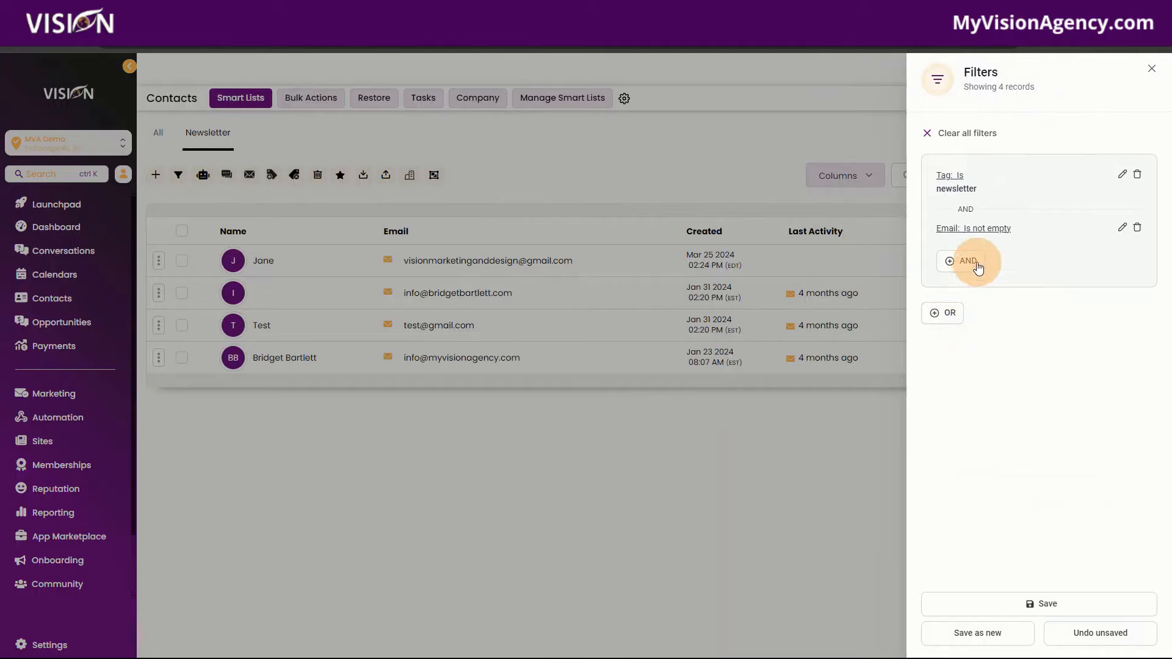
- Add an OR condition to the Newsletter list for contacts whose Tag is active, and check the number of matching records
left_click(943, 313)
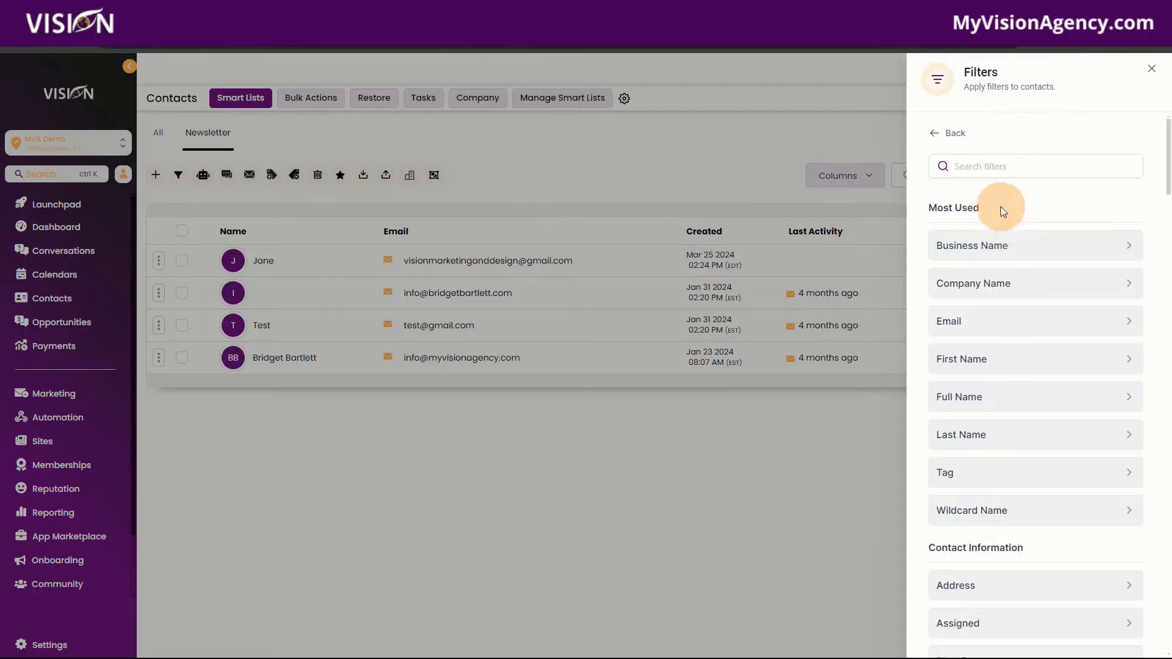
scroll(1014, 455, "down", 3)
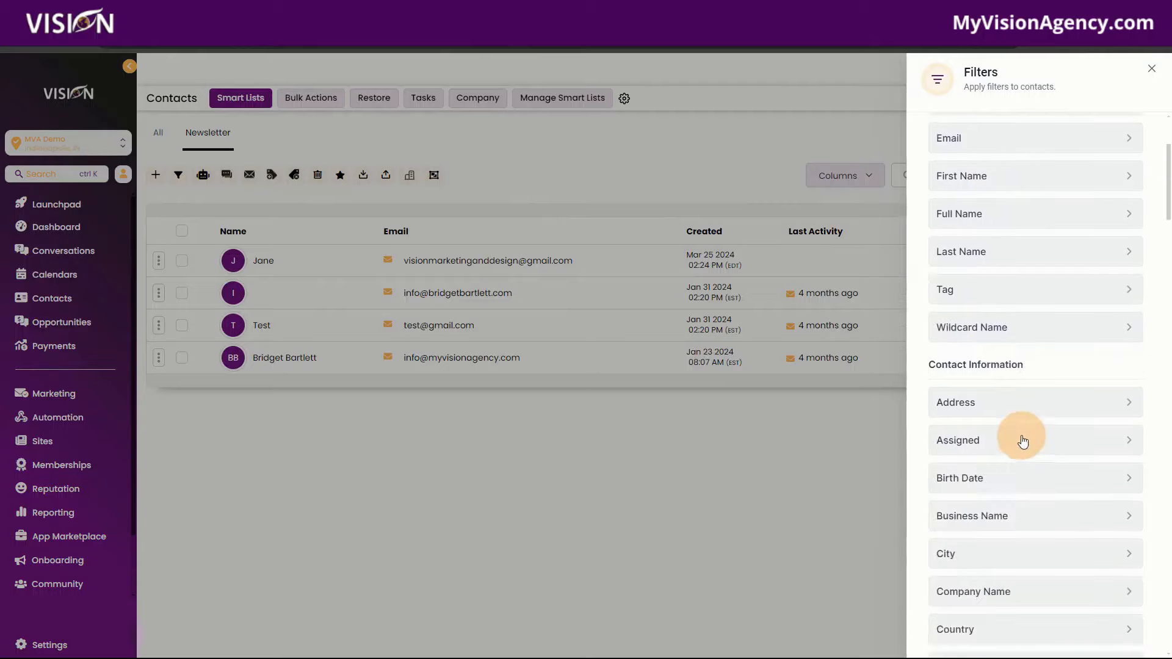
scroll(1014, 458, "down", 5)
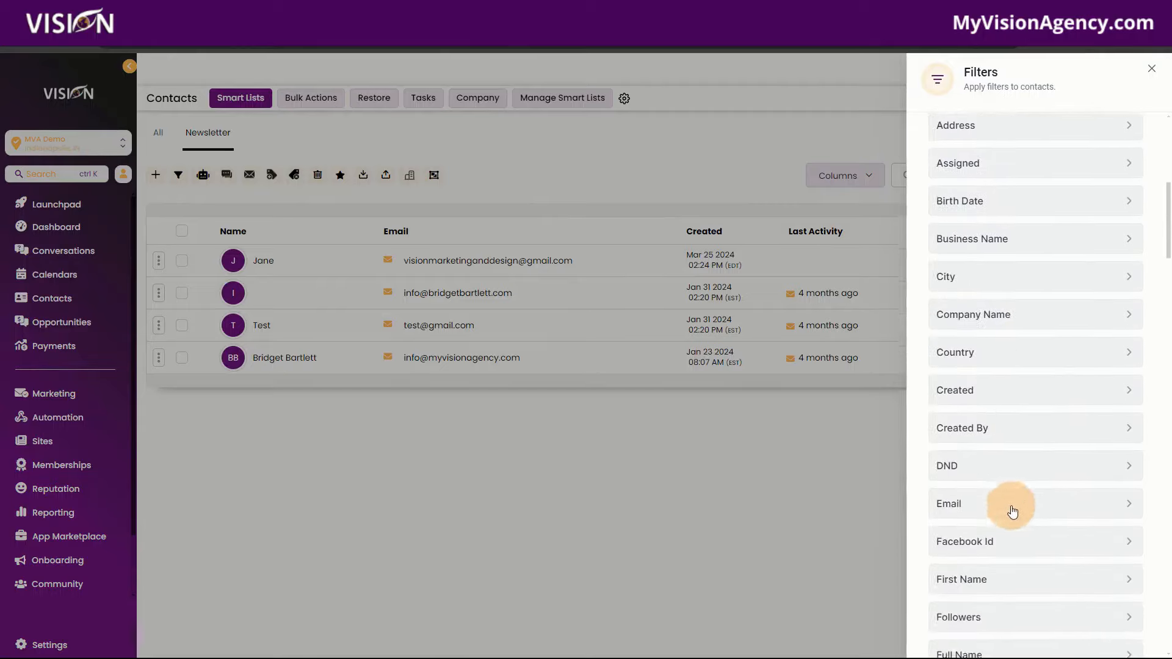
scroll(1017, 488, "up", 10)
left_click(942, 469)
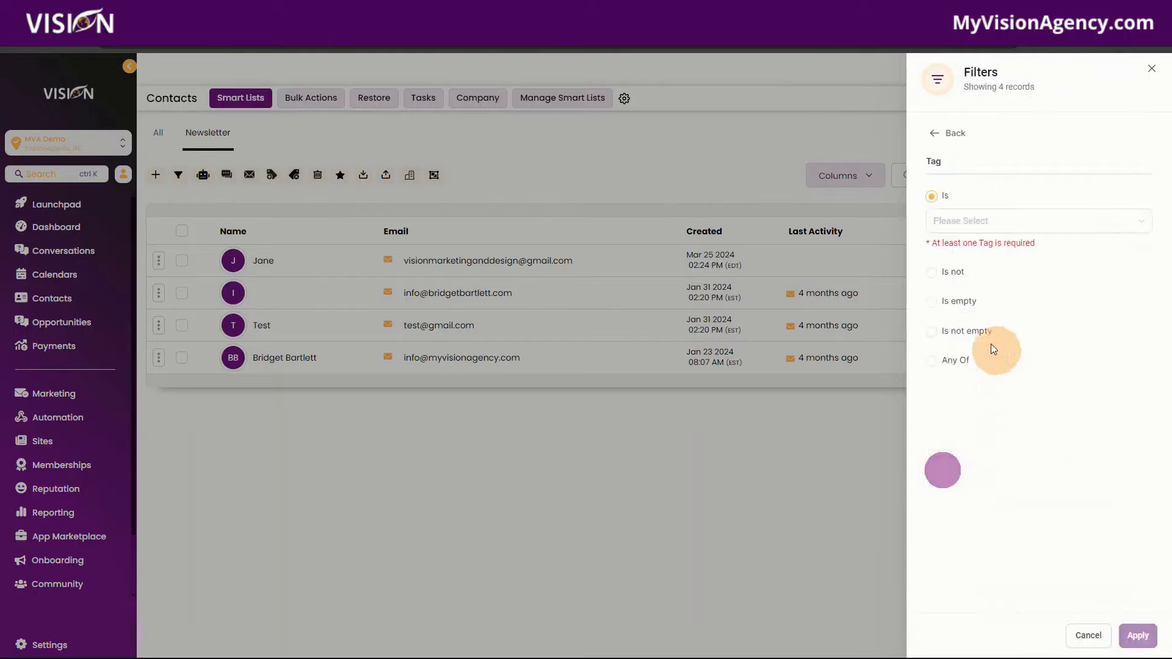
left_click(947, 223)
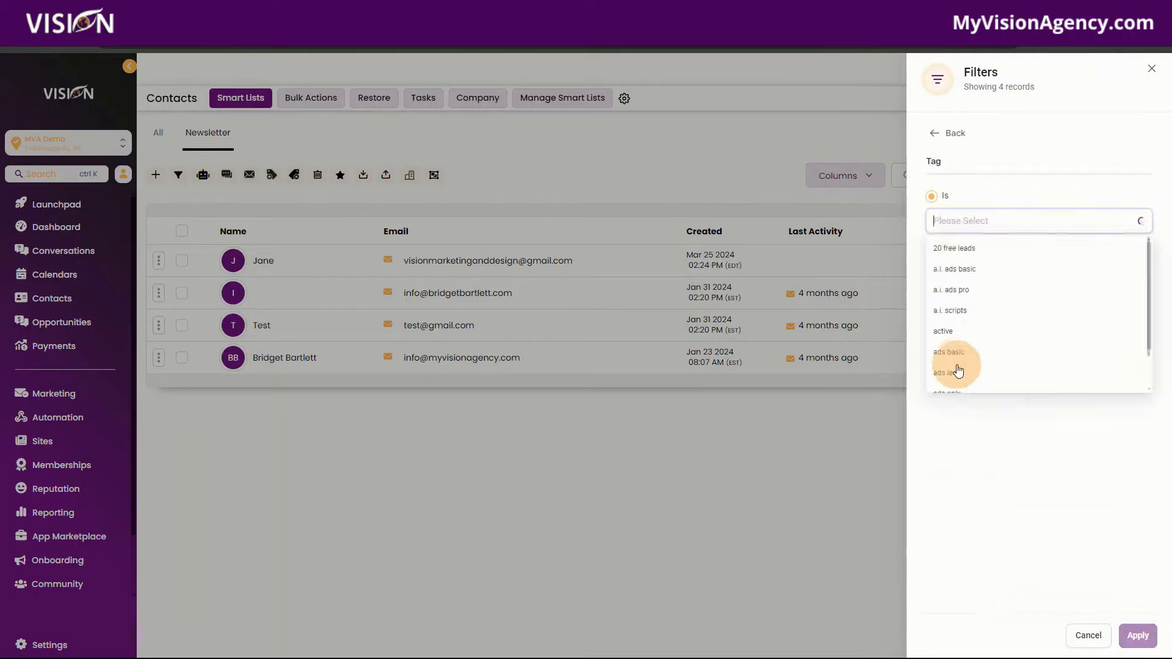
left_click(943, 331)
left_click(1099, 493)
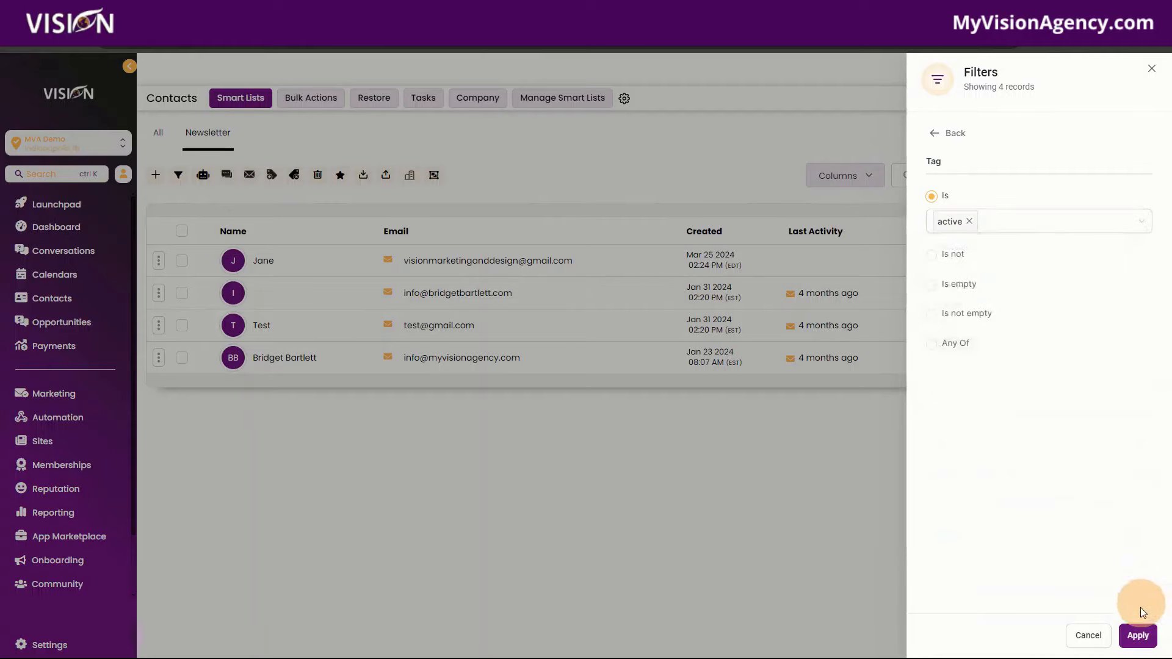
left_click(1143, 639)
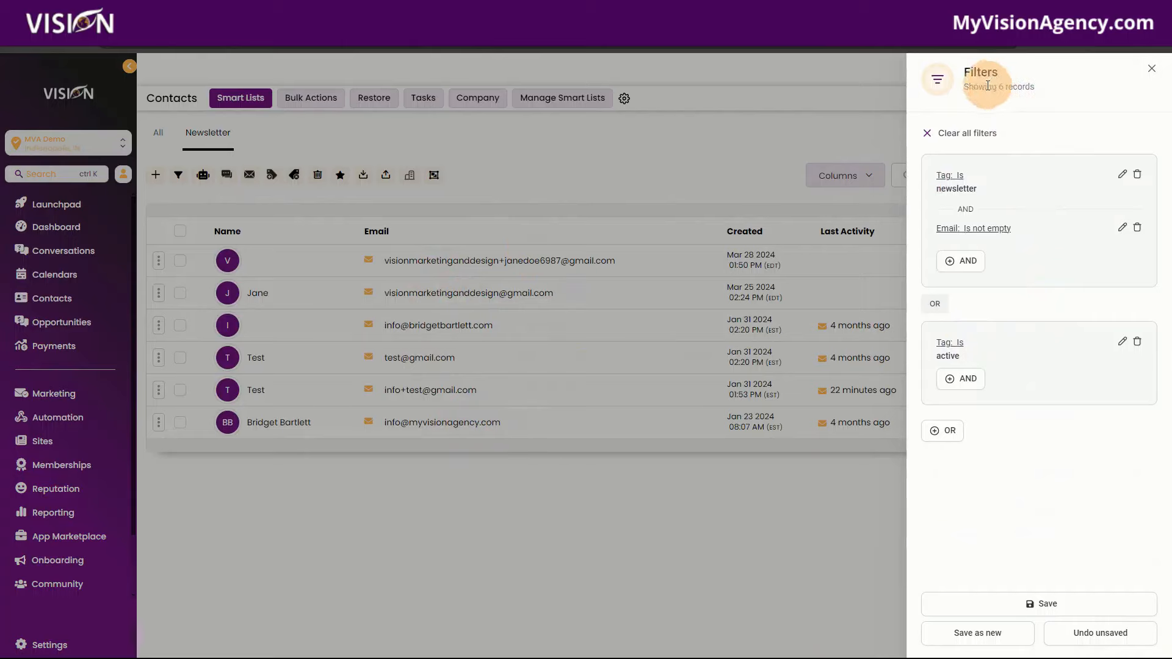
left_click_drag(993, 87, 1061, 97)
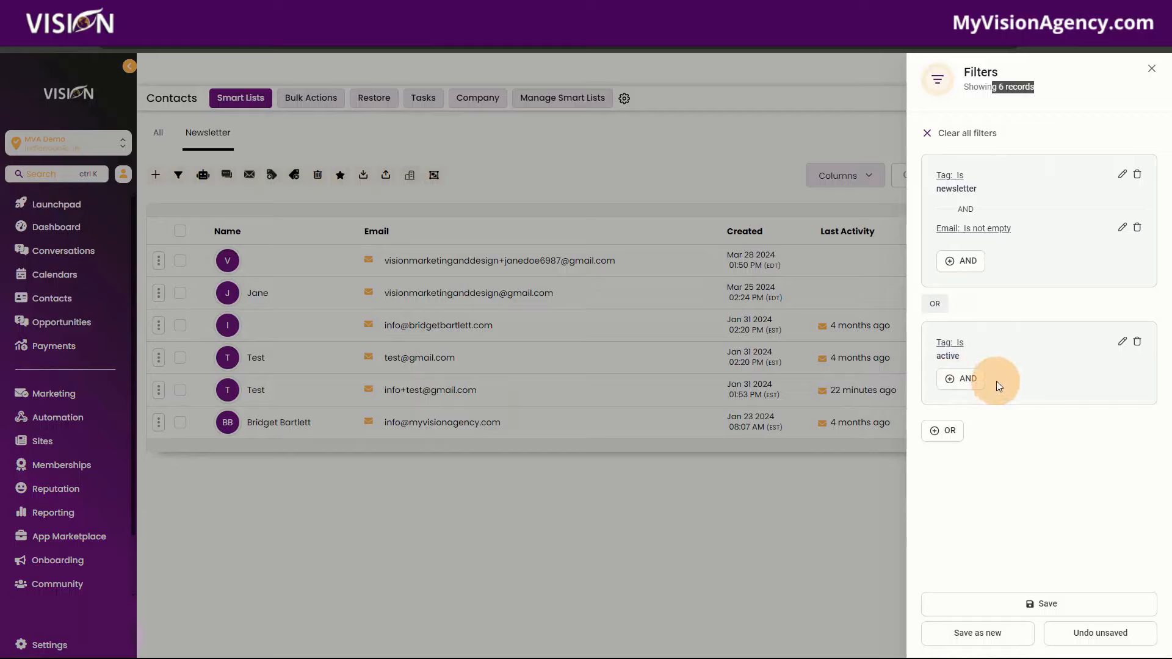
- Remove the OR condition for the active tag, save the Newsletter smart list and close the filters
left_click(1139, 343)
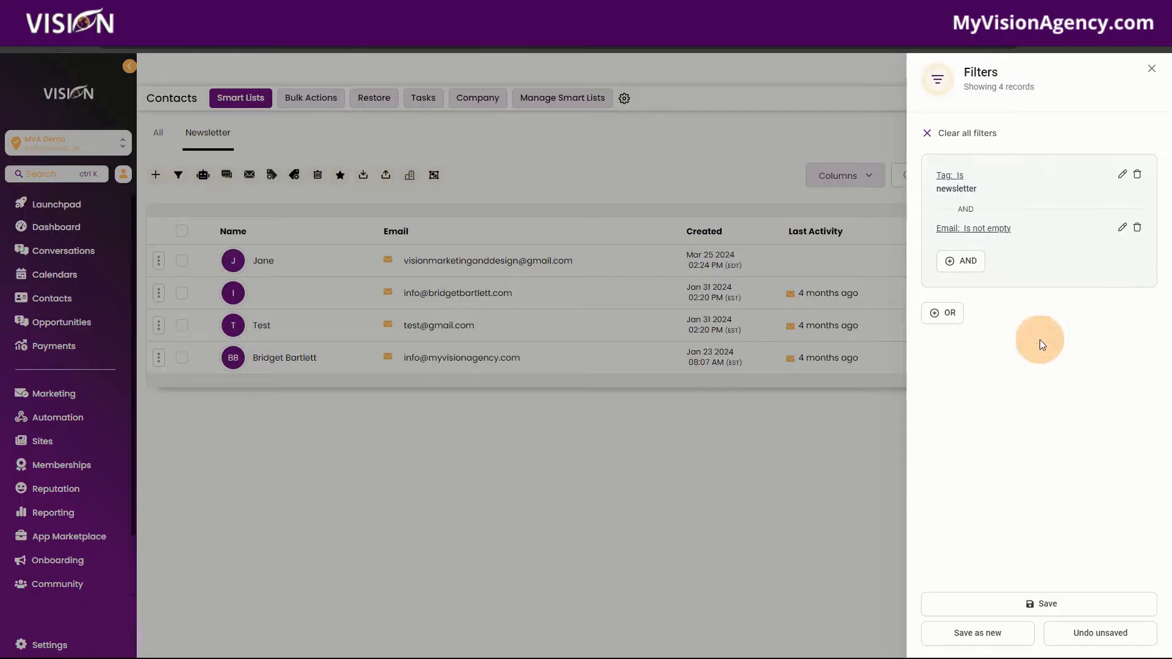
left_click(1043, 604)
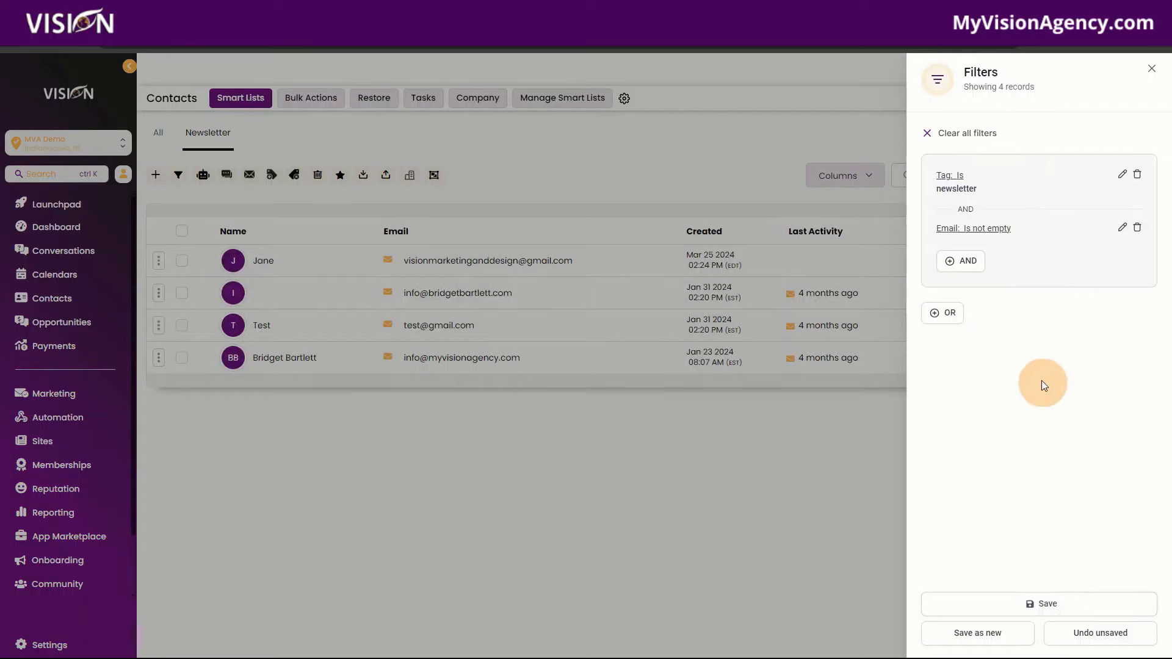
left_click(1152, 68)
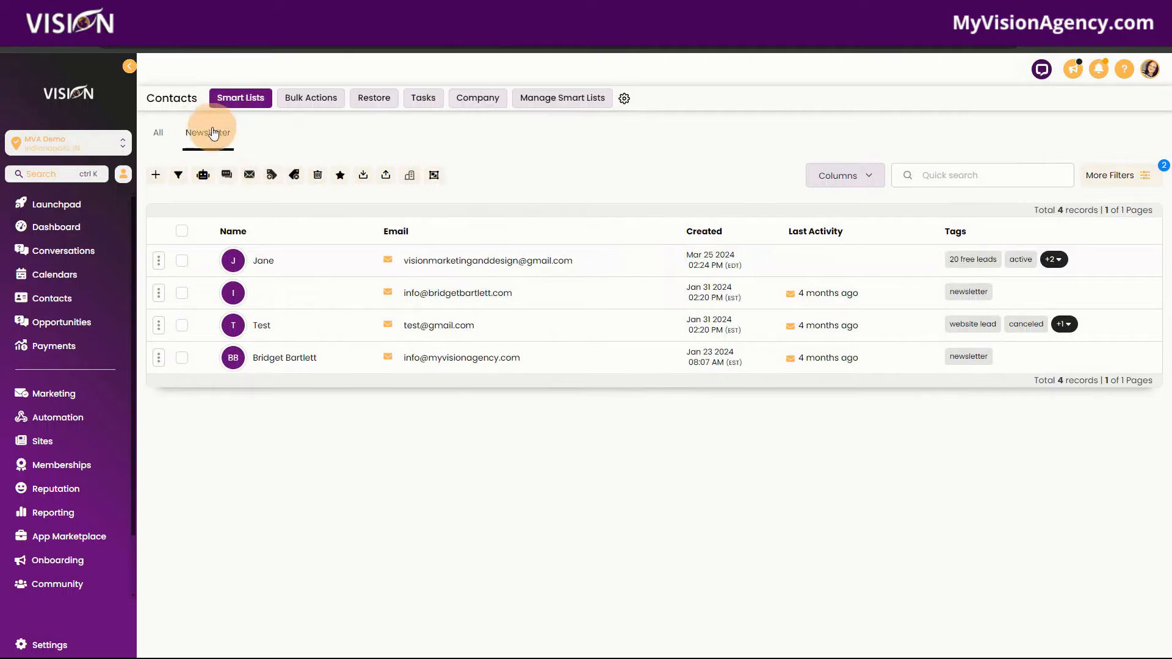
- Compare the All and Newsletter lists, and look through the Bulk Actions, Restore, Tasks, Company and Manage Smart Lists pages
left_click(158, 133)
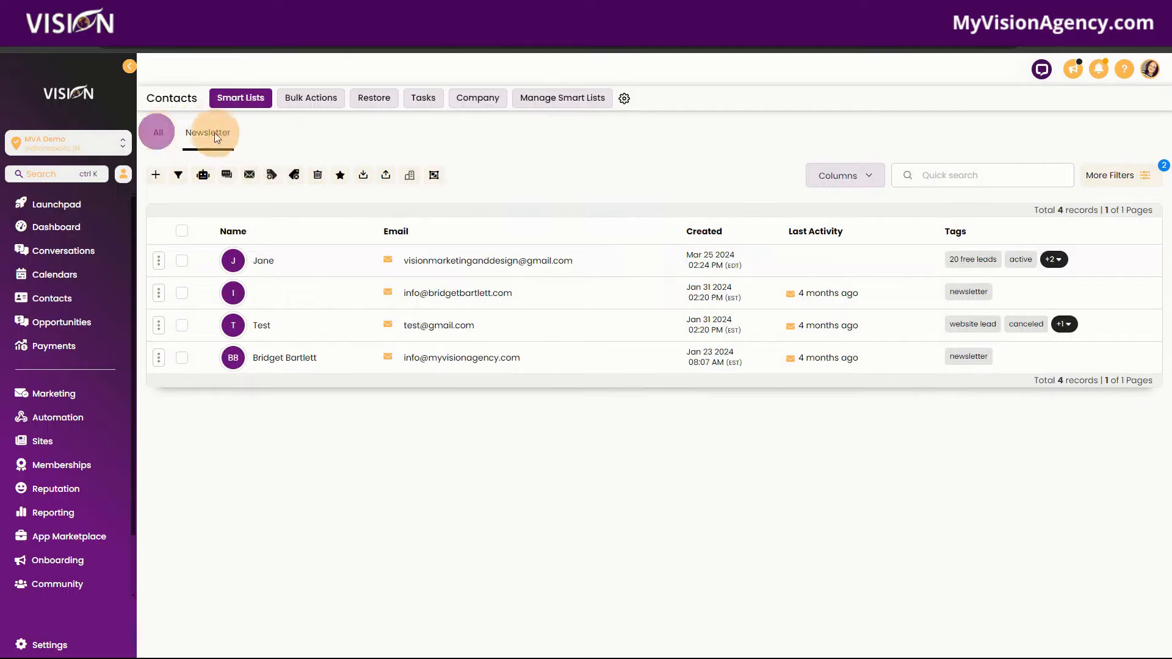
left_click(208, 132)
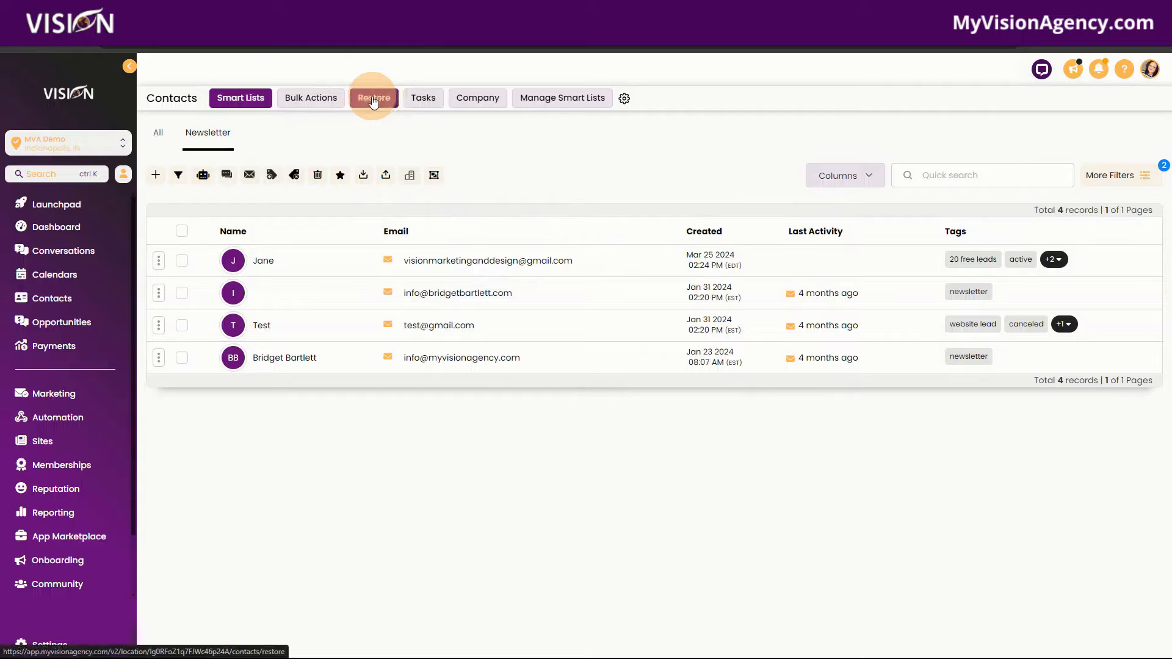
left_click(325, 98)
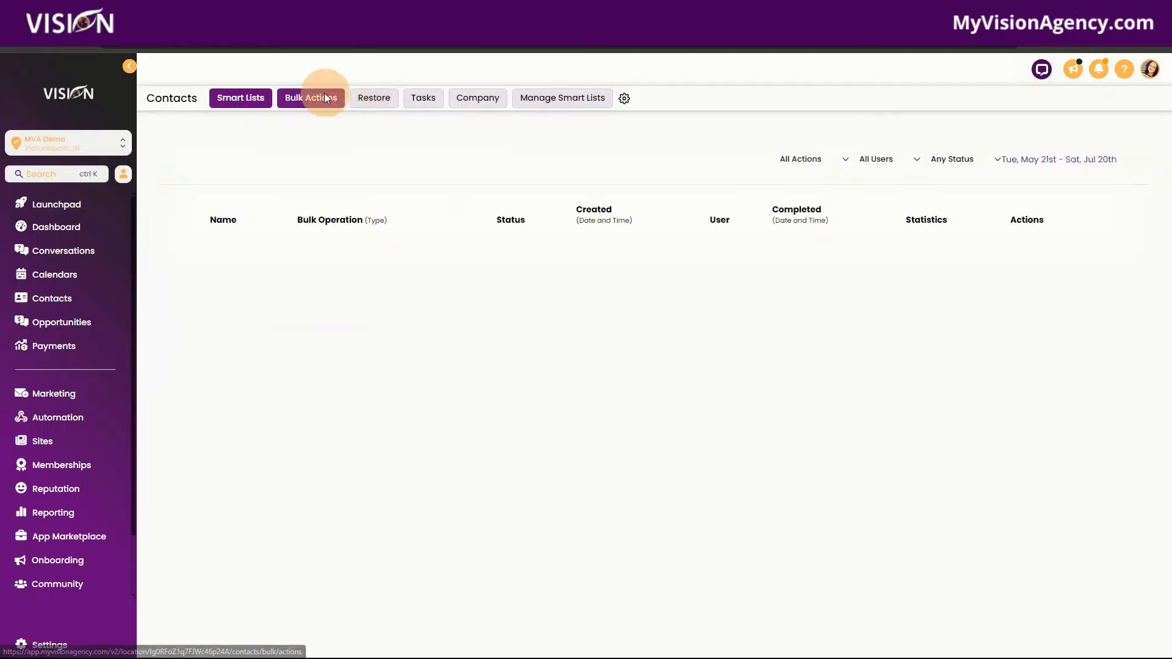
left_click(376, 98)
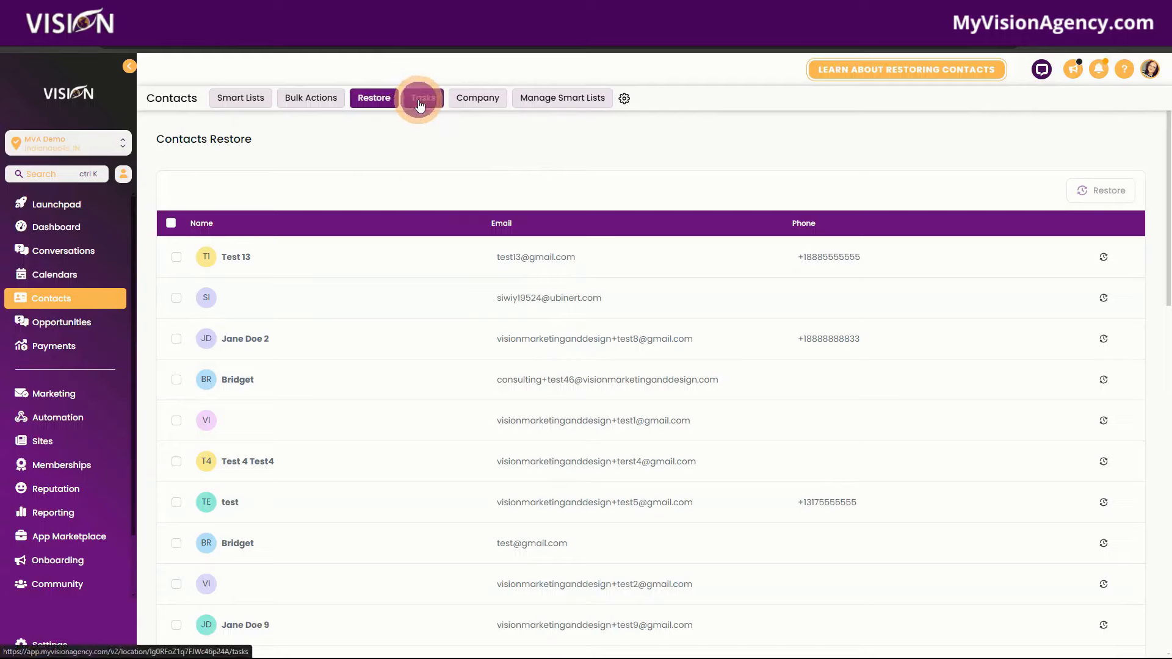
left_click(442, 105)
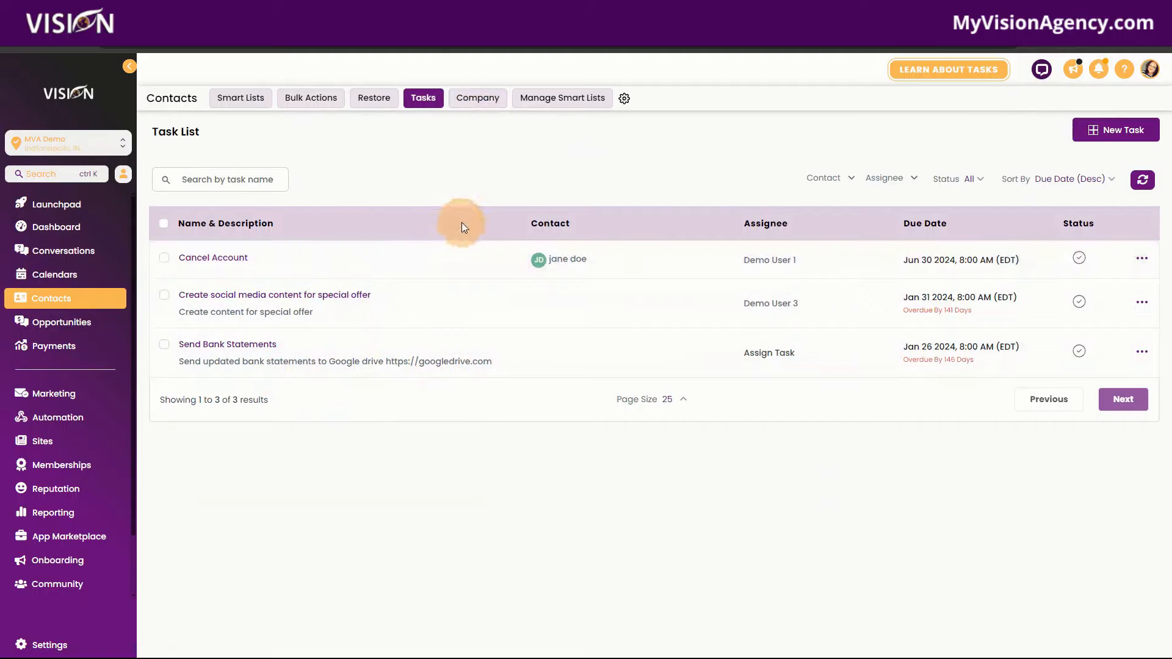
left_click(481, 109)
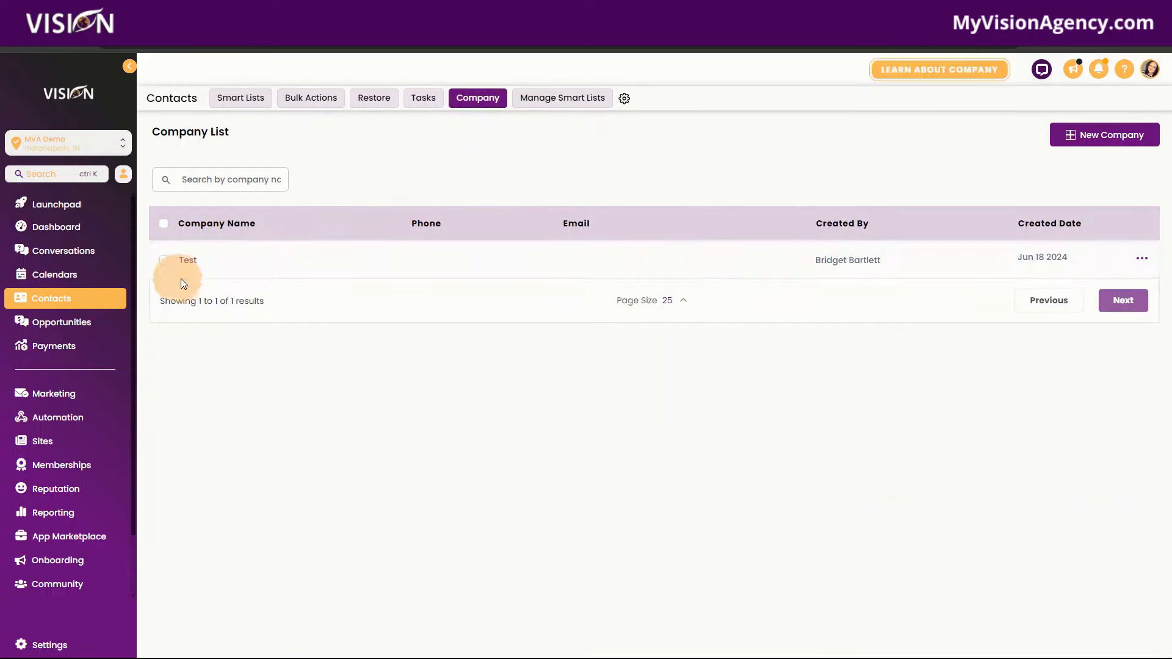
left_click_drag(237, 264, 171, 265)
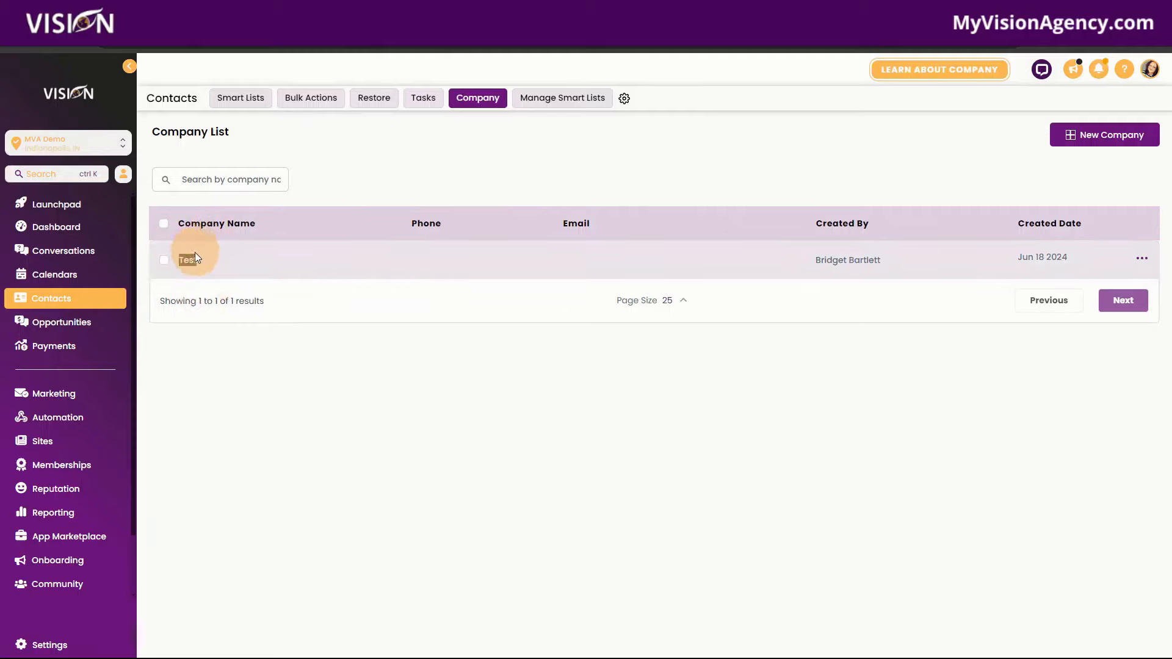
left_click(550, 100)
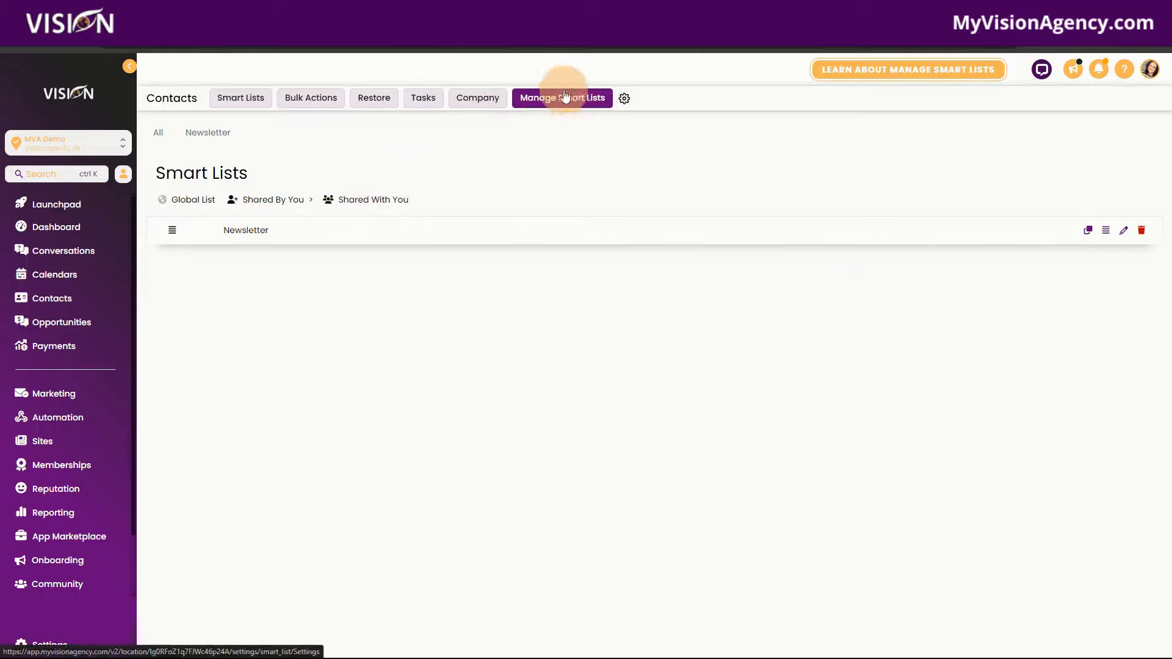
- Try sharing the Newsletter smart list with all users and with a single demo user, cancel, and check its rename dialog without changing the name
left_click(1106, 234)
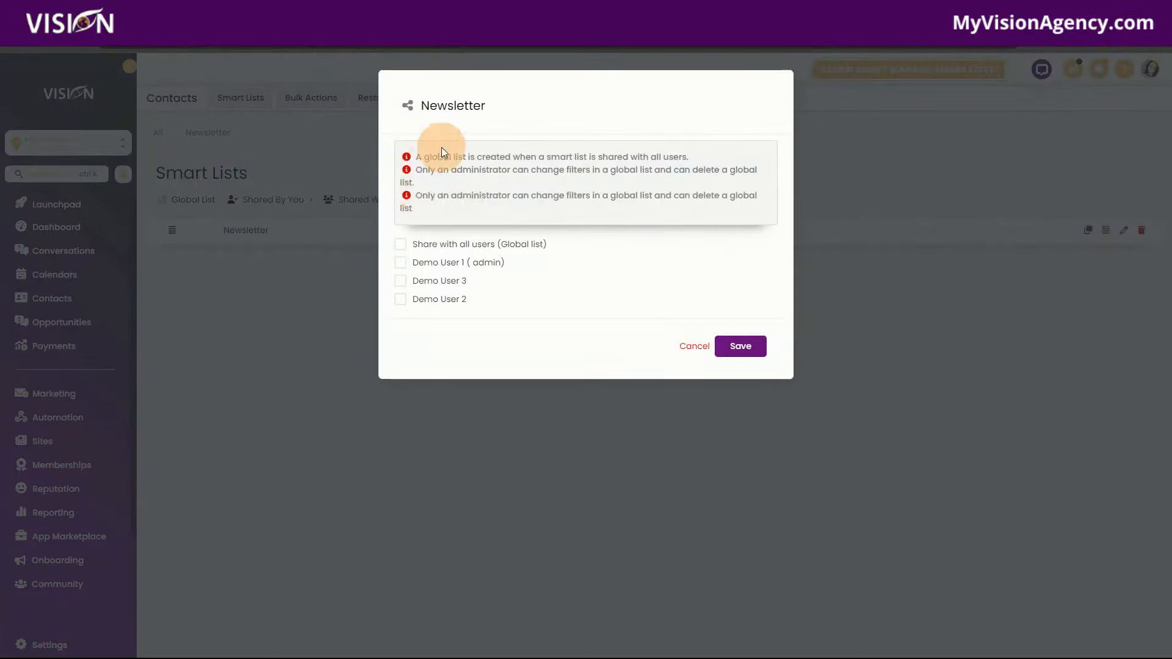
left_click(401, 246)
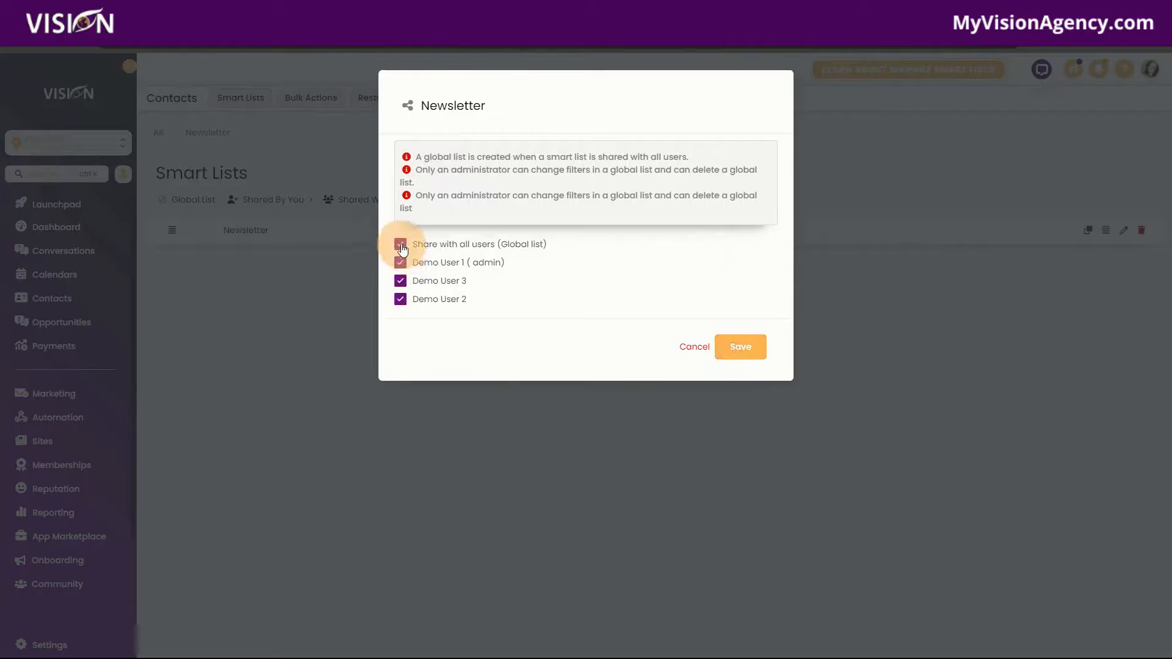
left_click(400, 243)
left_click(400, 281)
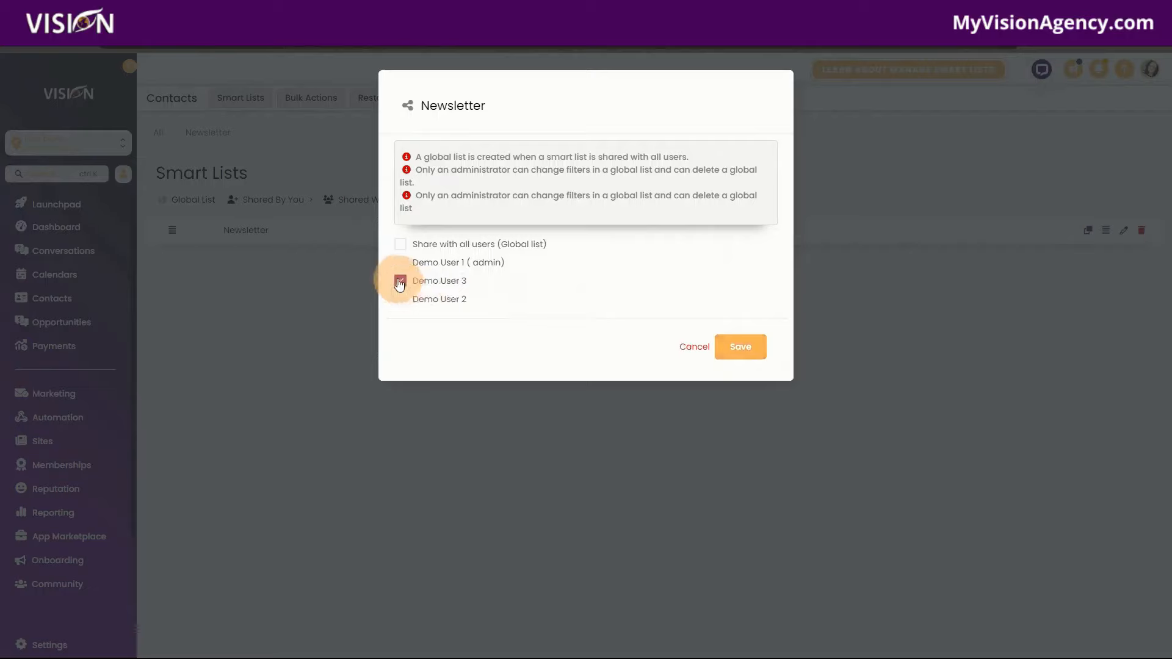
left_click(399, 280)
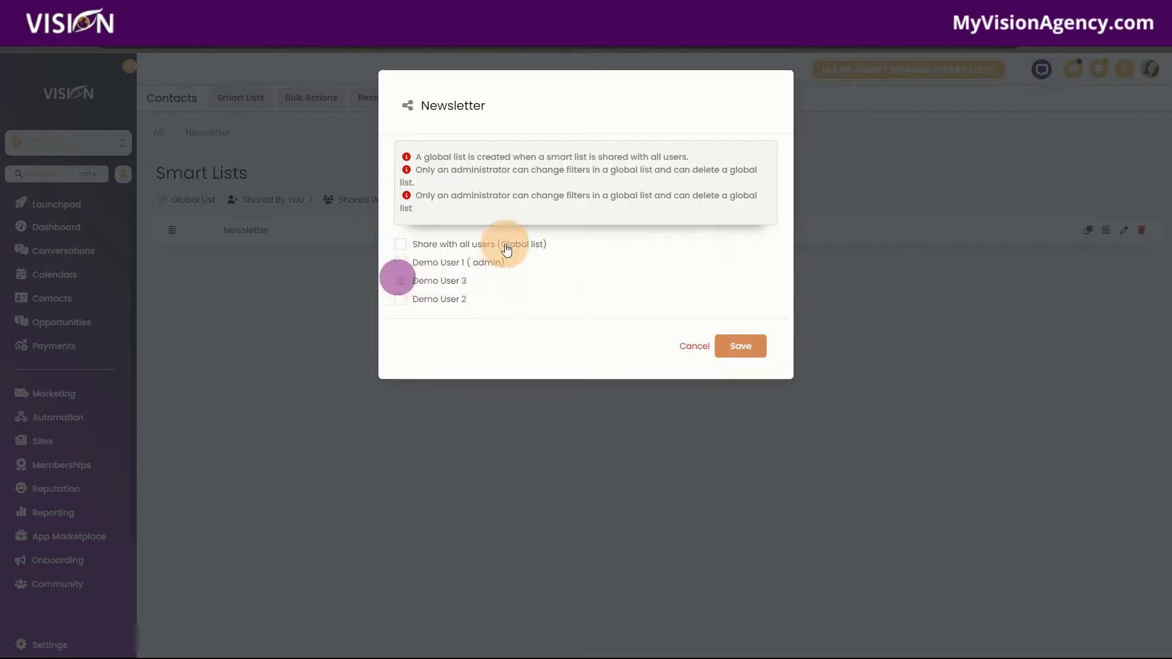
left_click(697, 346)
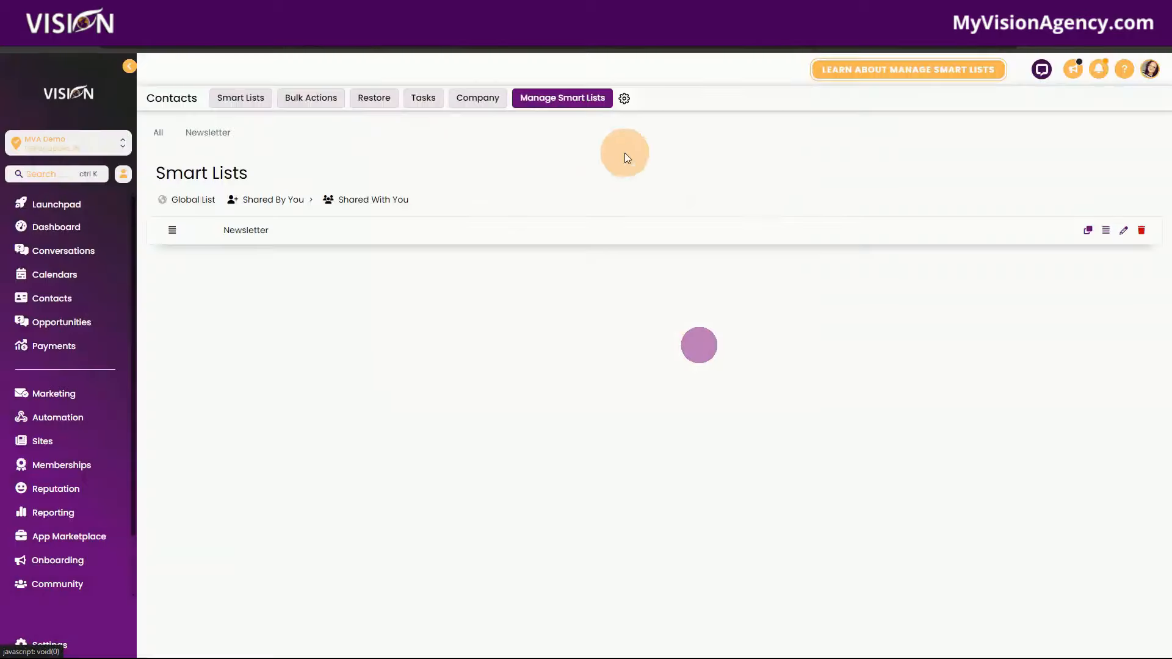
left_click(1125, 232)
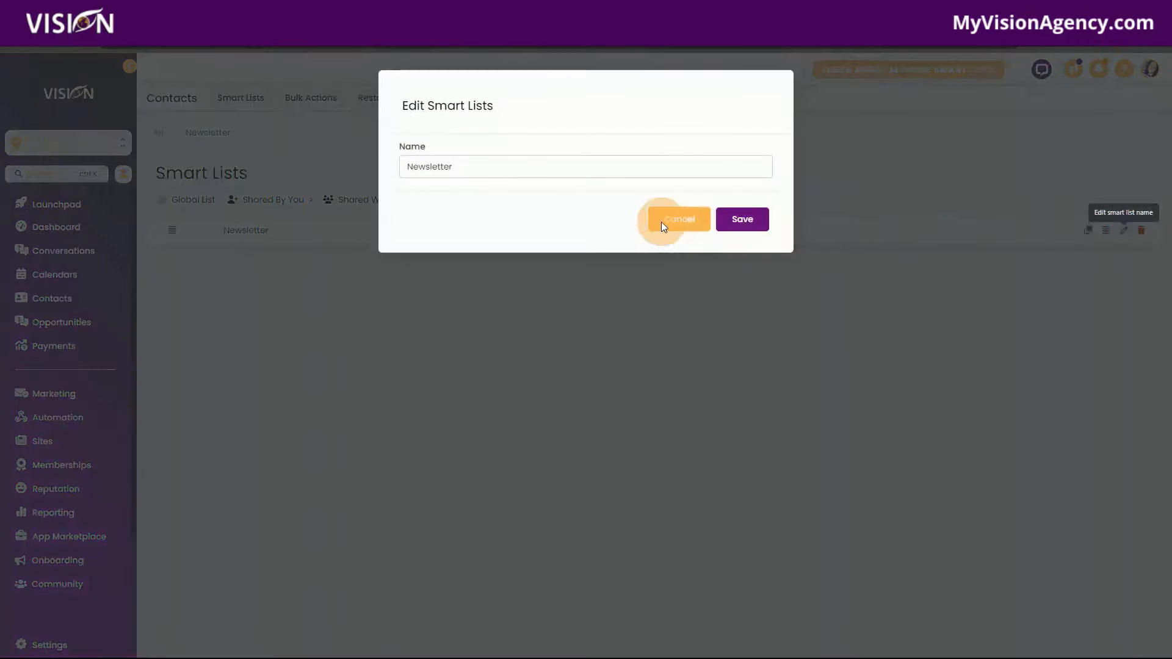
left_click(697, 227)
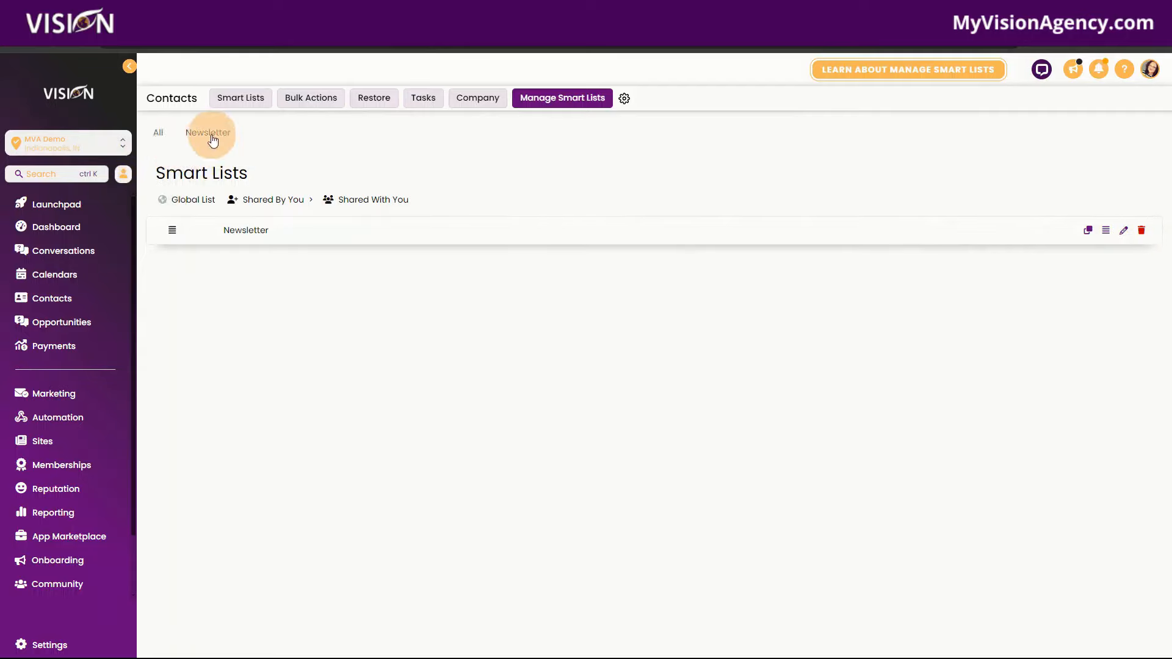
- Review the Newsletter list's contacts and saved filters, look over the contact custom fields settings, and return to the list
left_click(214, 140)
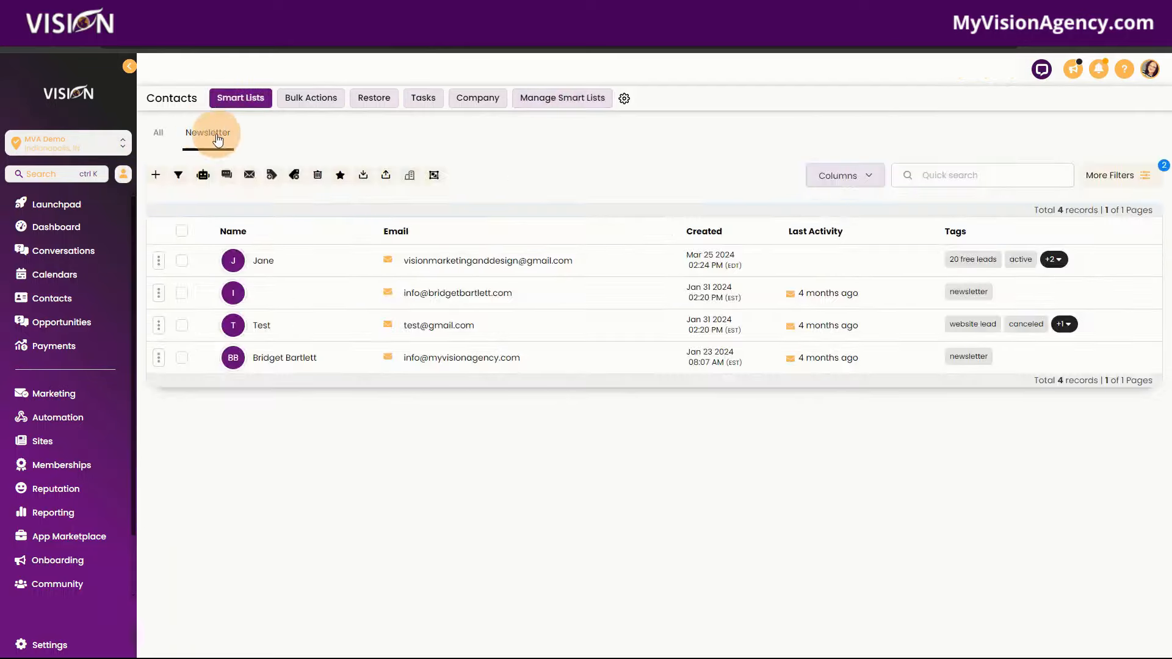
left_click(1117, 176)
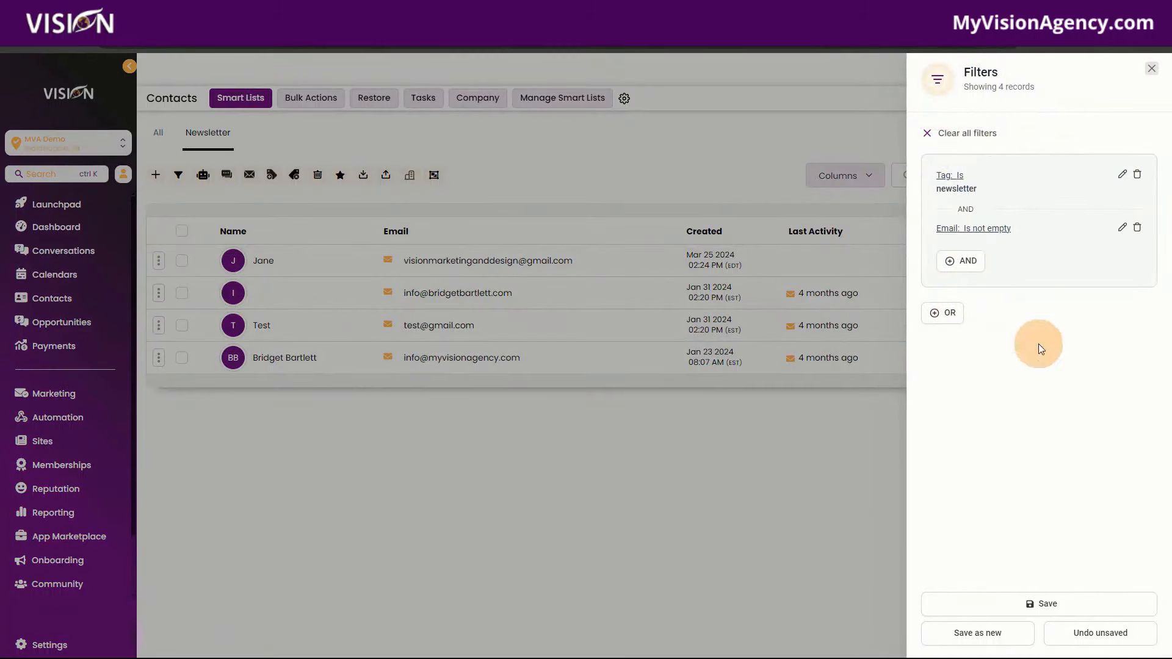
left_click(1150, 73)
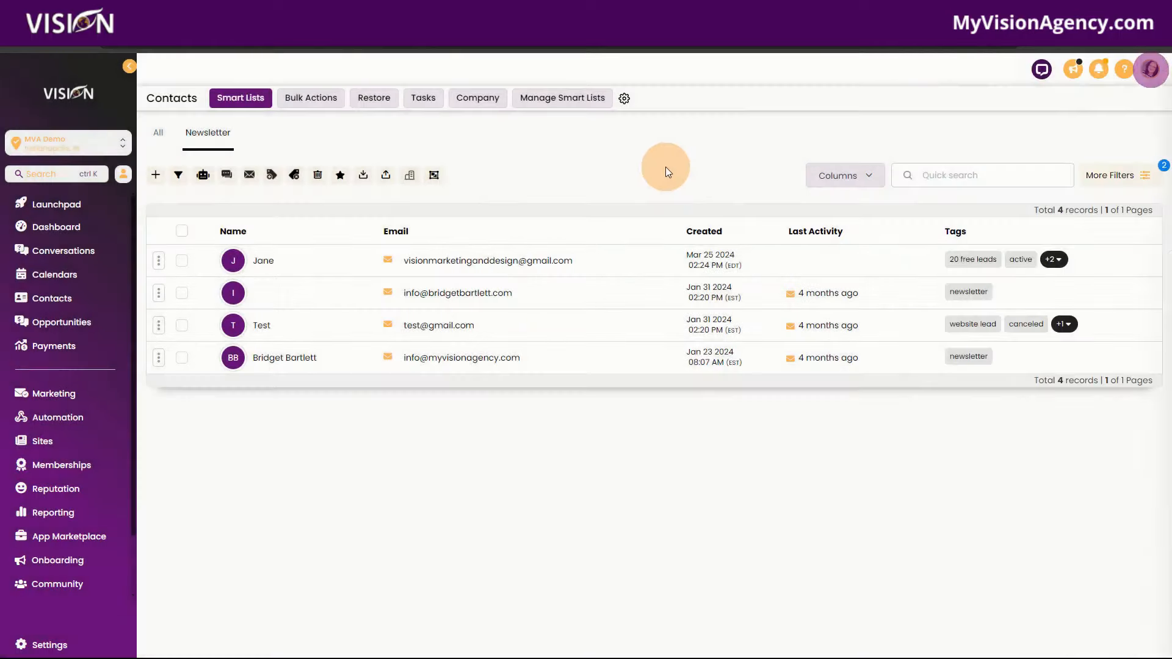
left_click(623, 99)
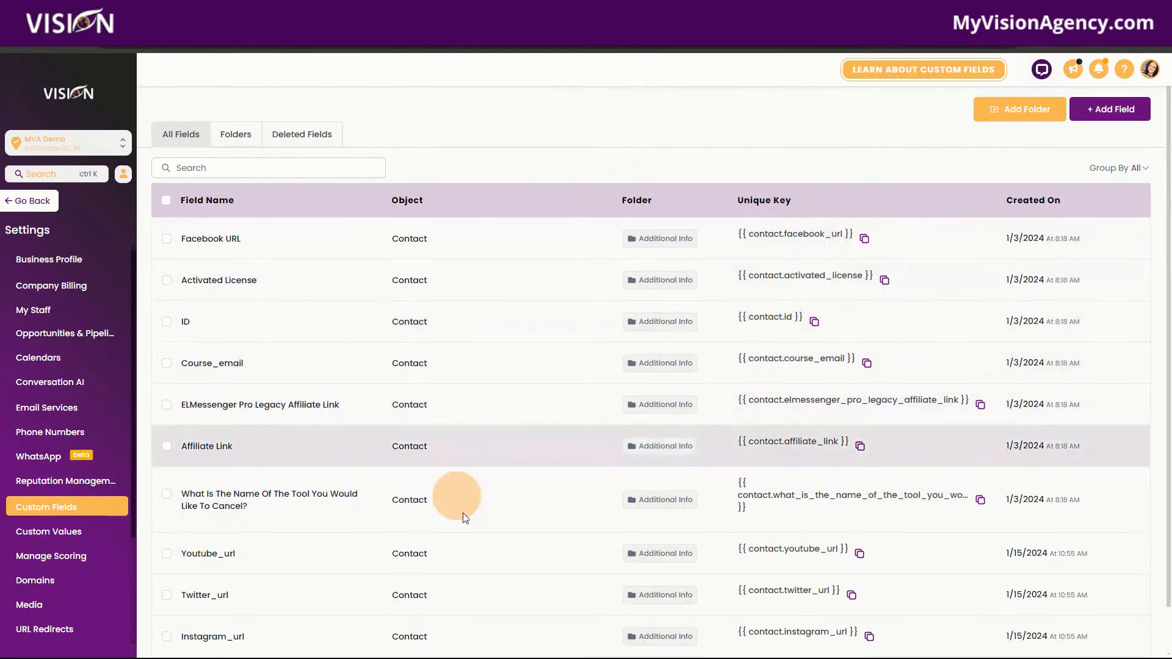
left_click(25, 200)
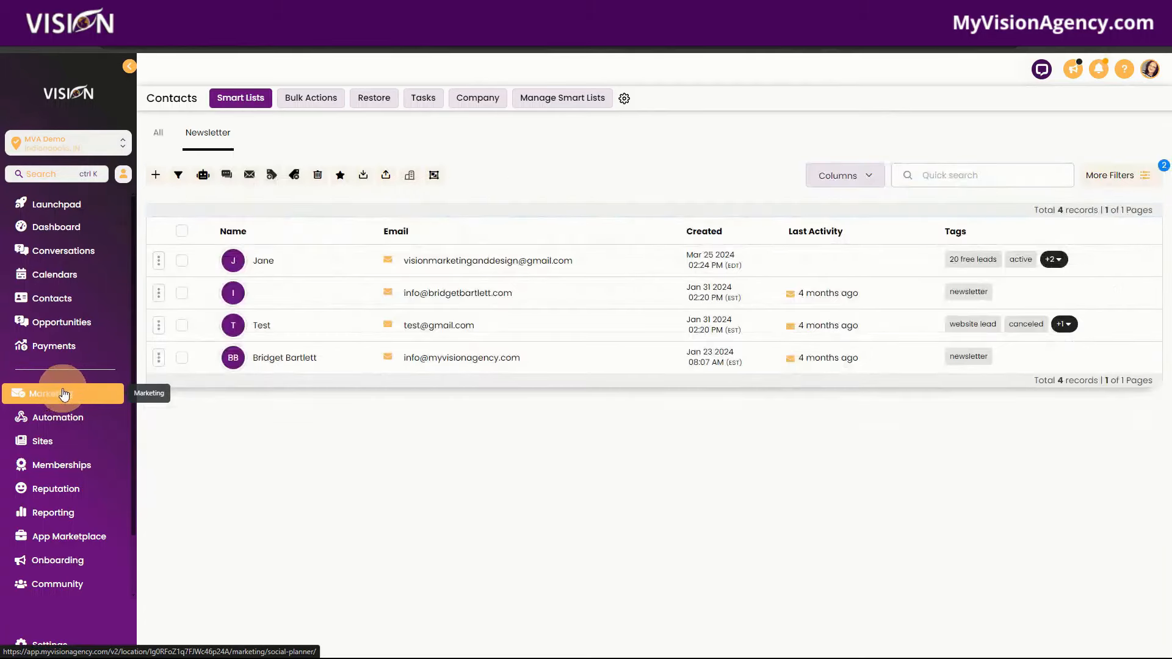
- Create an email campaign in Marketing from the Blank template with the Design Editor, and look over the available elements and layouts
left_click(65, 394)
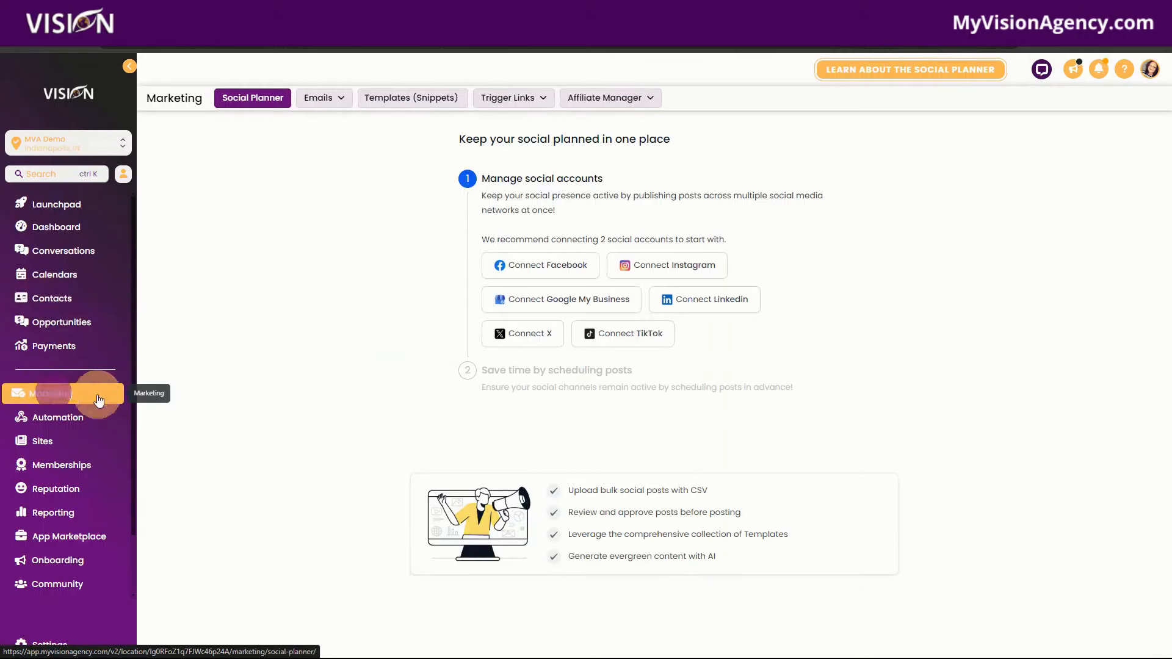
left_click(320, 98)
left_click(323, 125)
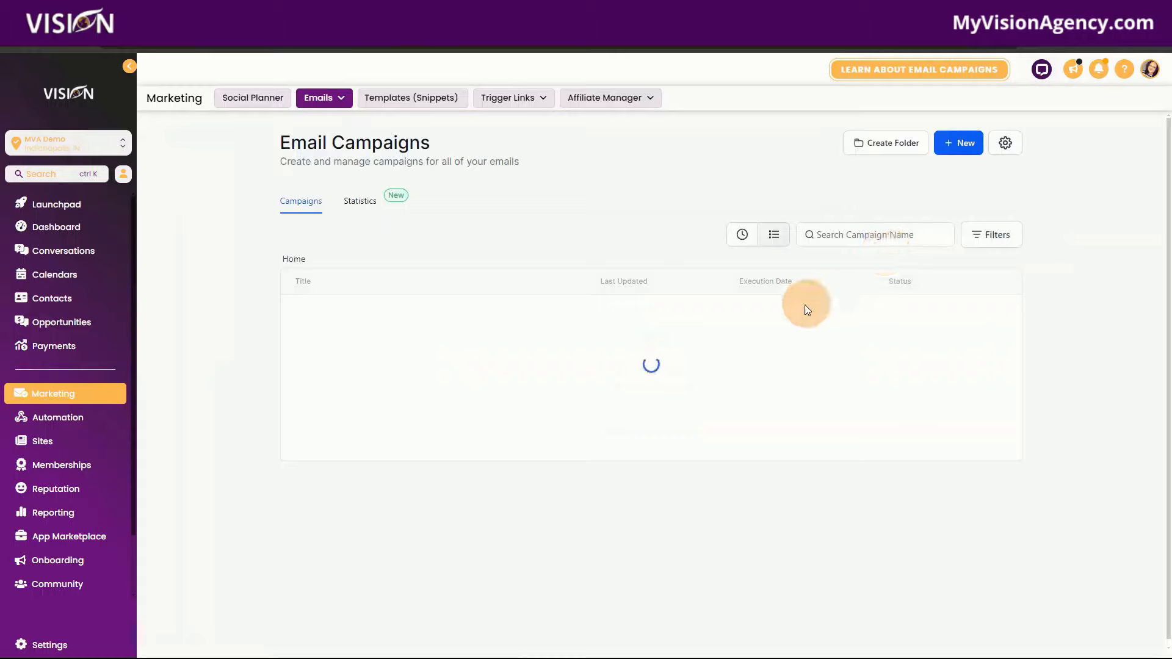
left_click(652, 422)
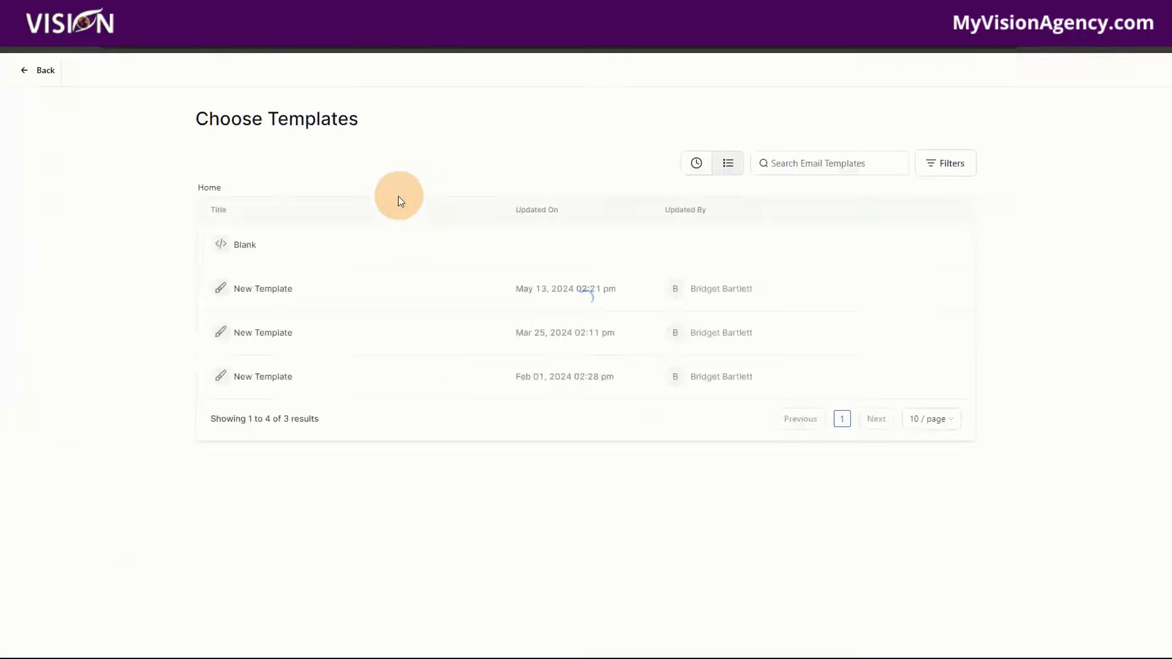
left_click(241, 249)
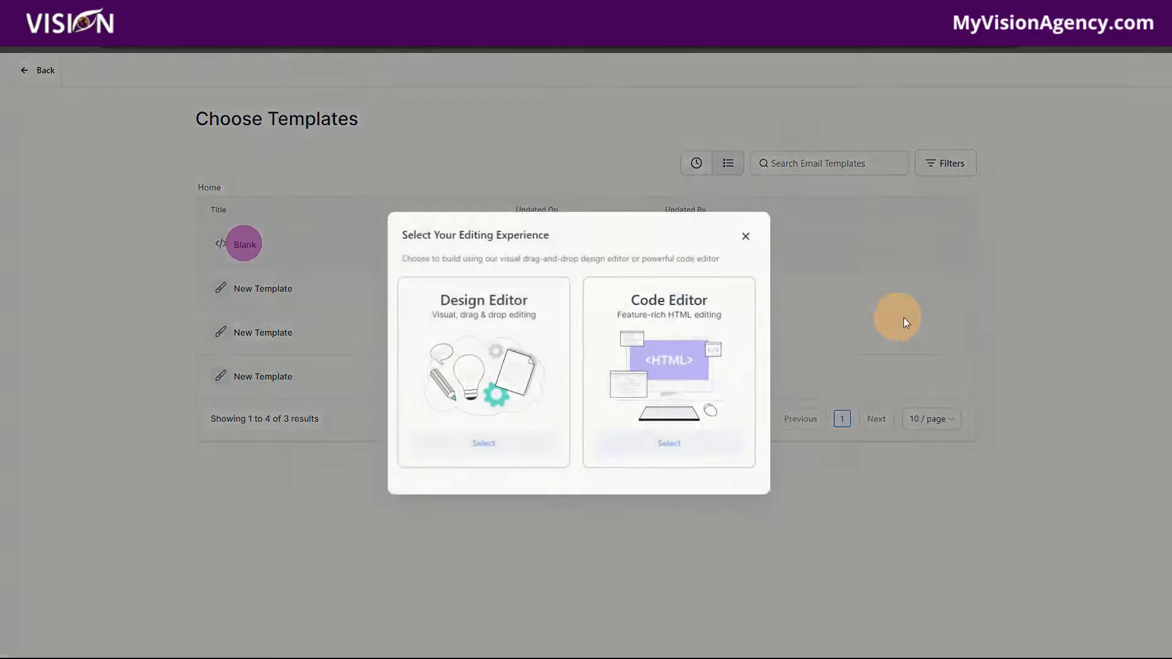
left_click(496, 447)
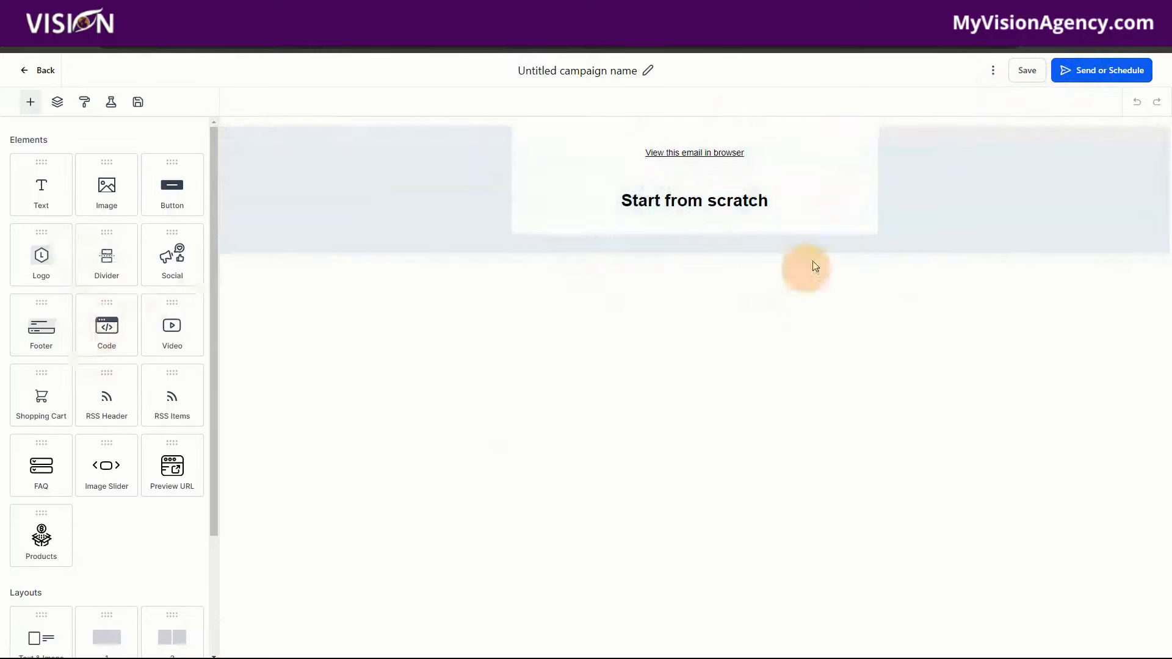
scroll(160, 382, "down", 3)
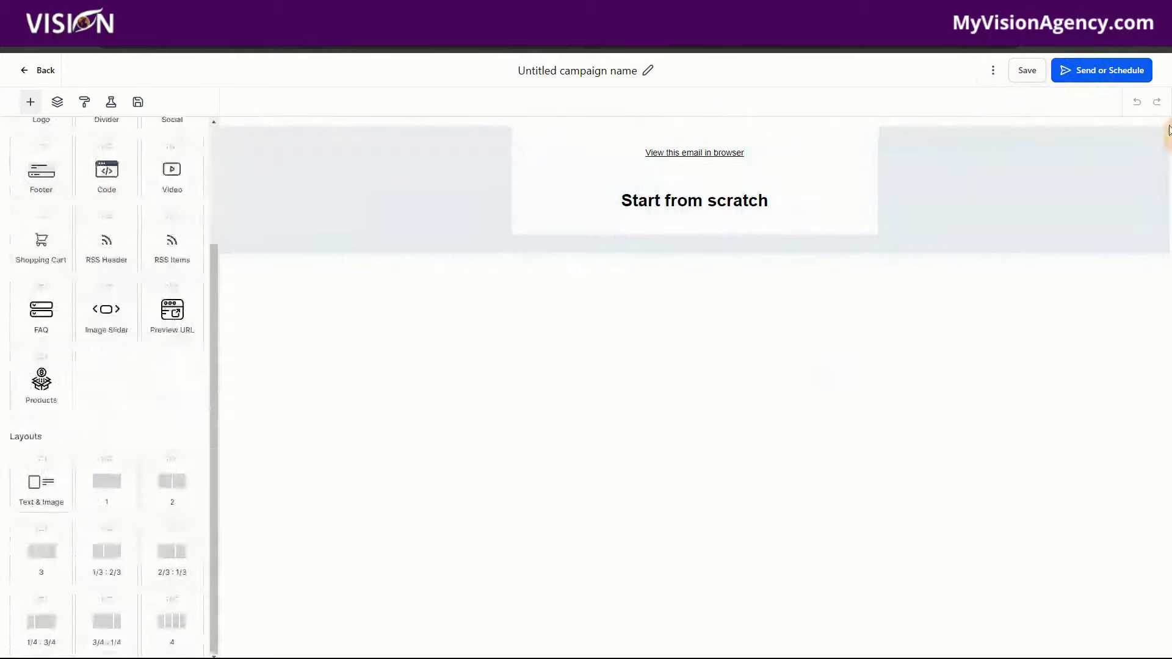
- Open the campaign's Send or Schedule settings and examine the individual contact picker for recipients without selecting anyone
left_click(1089, 70)
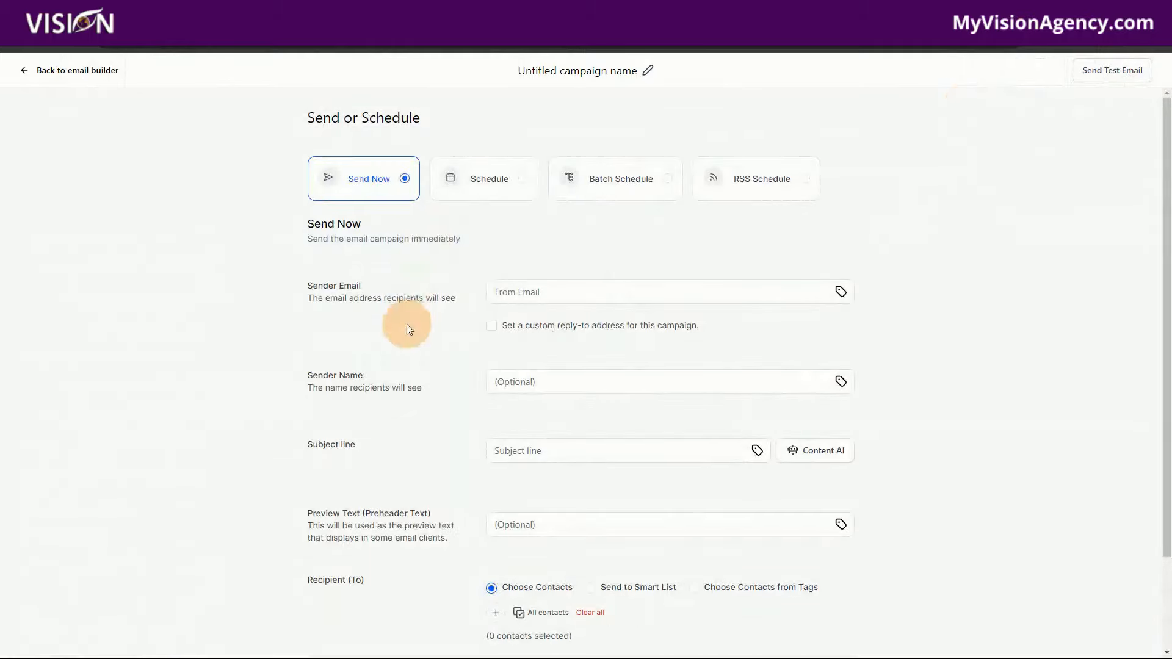
scroll(406, 324, "down", 3)
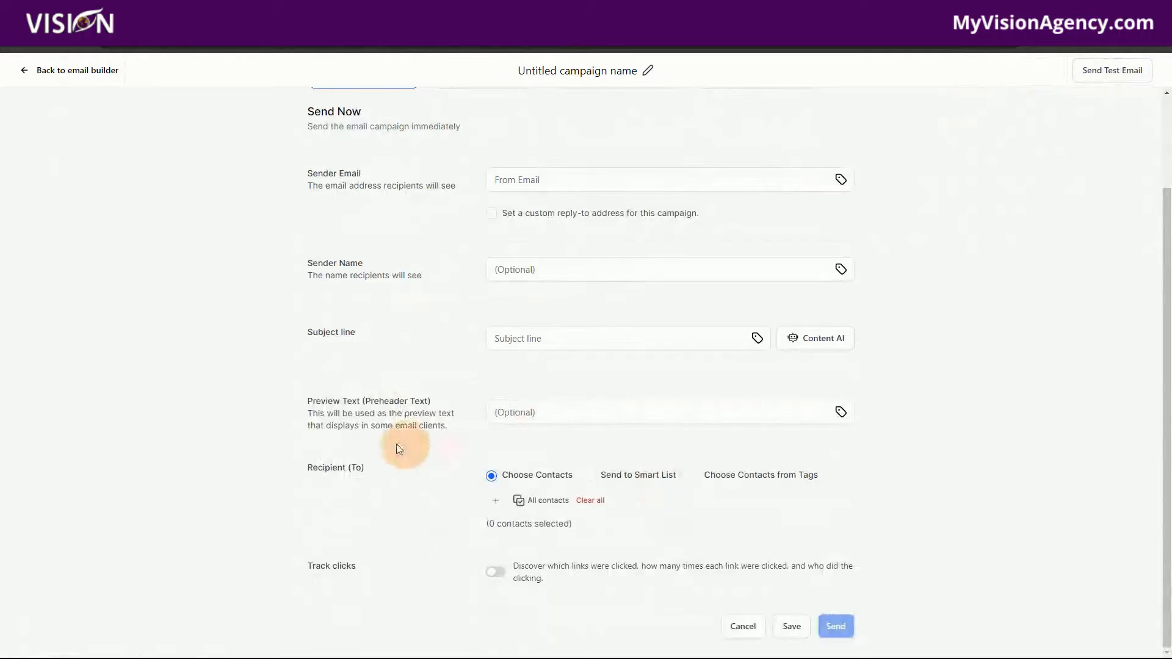
left_click(490, 477)
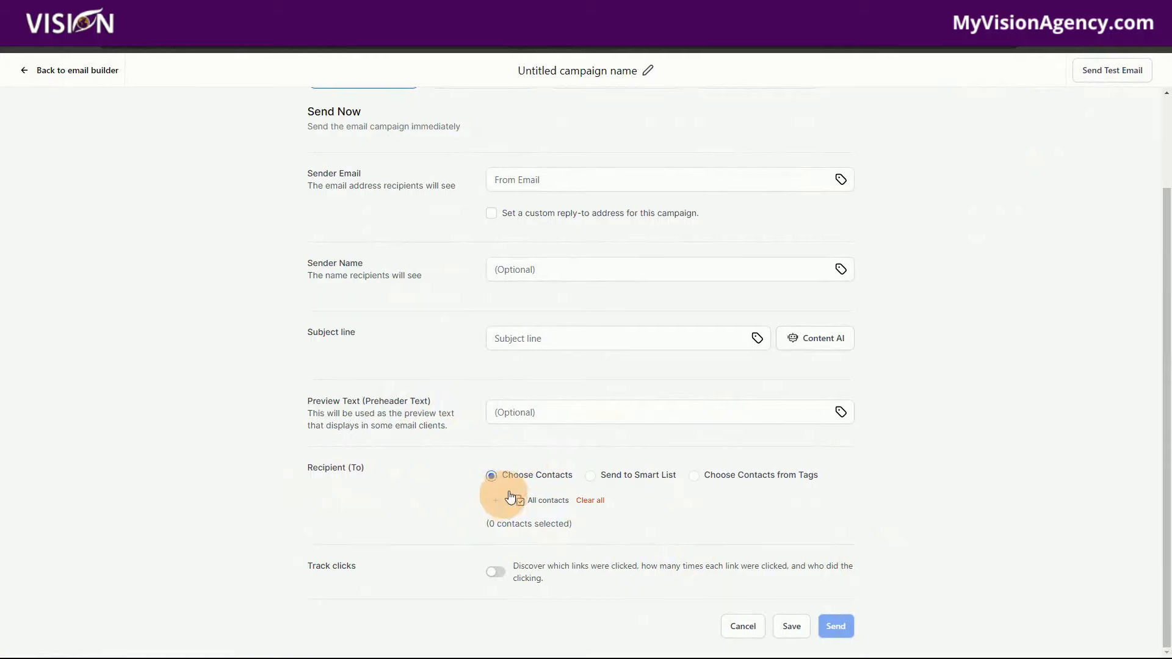
left_click(493, 501)
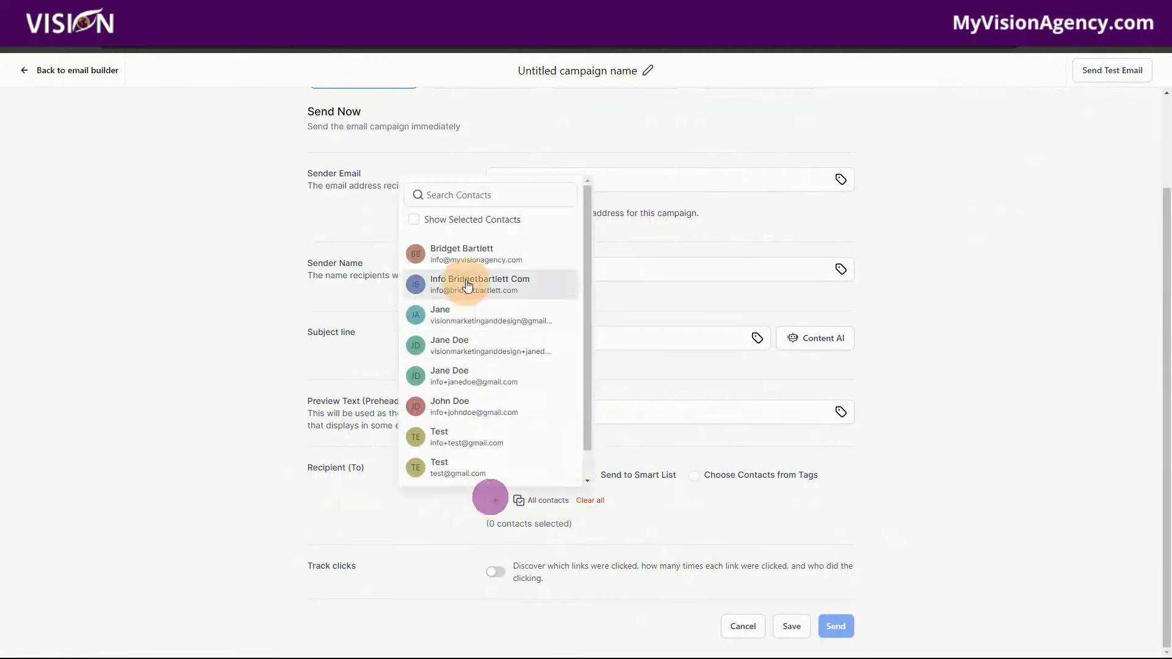
left_click(768, 446)
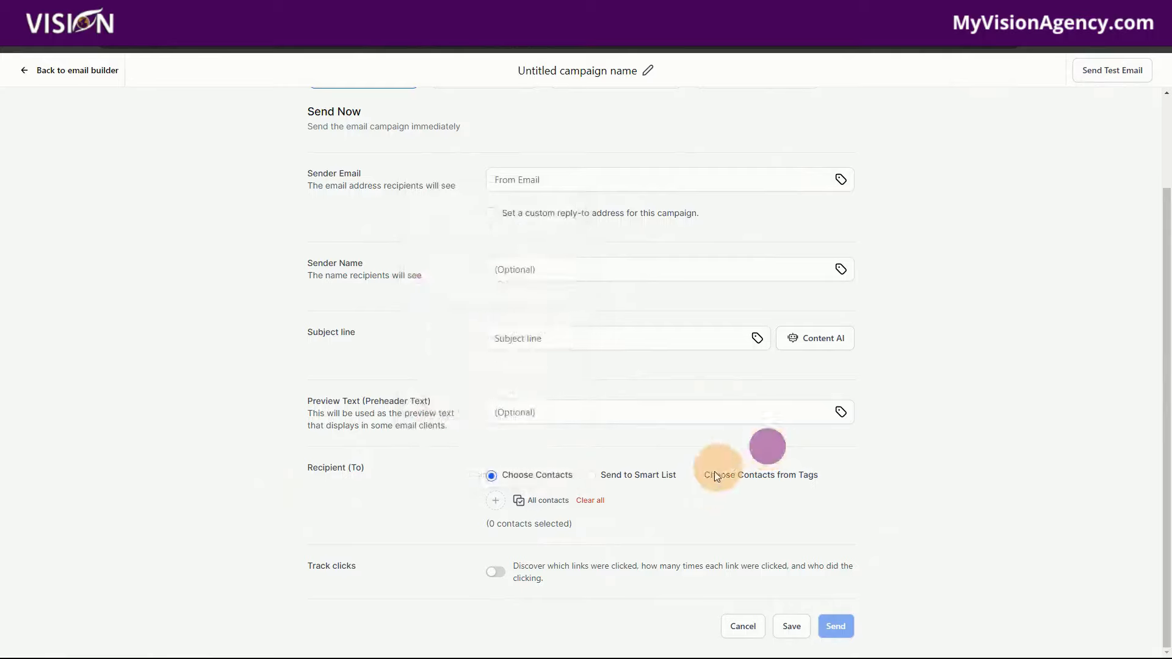
- Check the Choose Contacts from Tags recipient option, and set the campaign's recipients to the Newsletter smart list
left_click(696, 475)
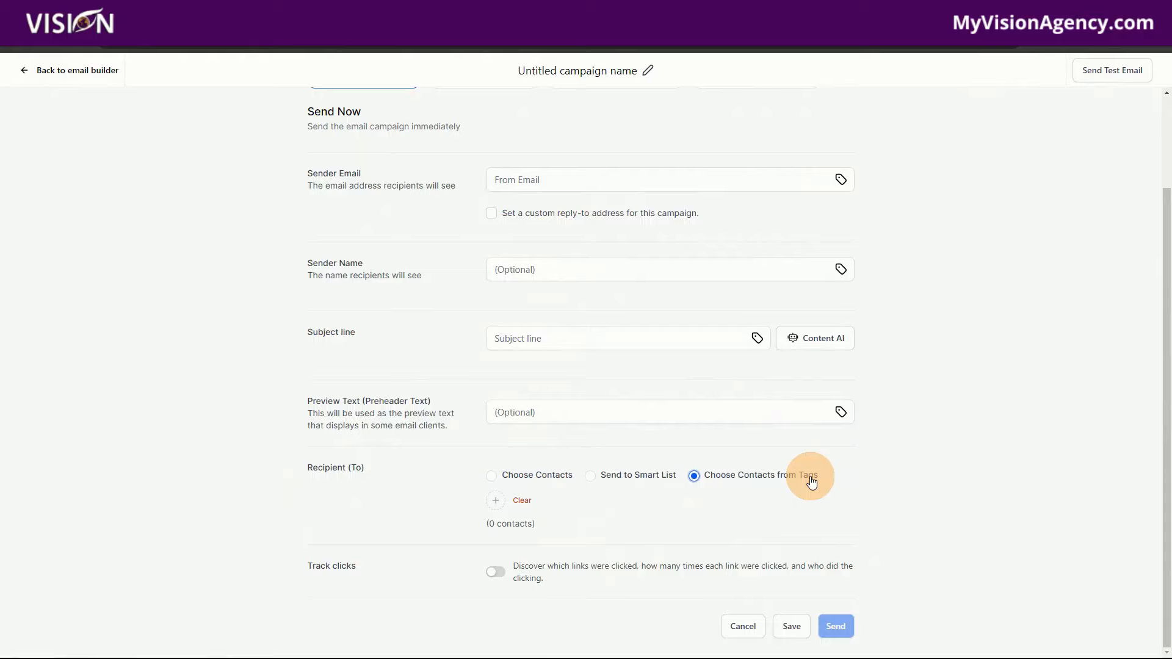
left_click(590, 477)
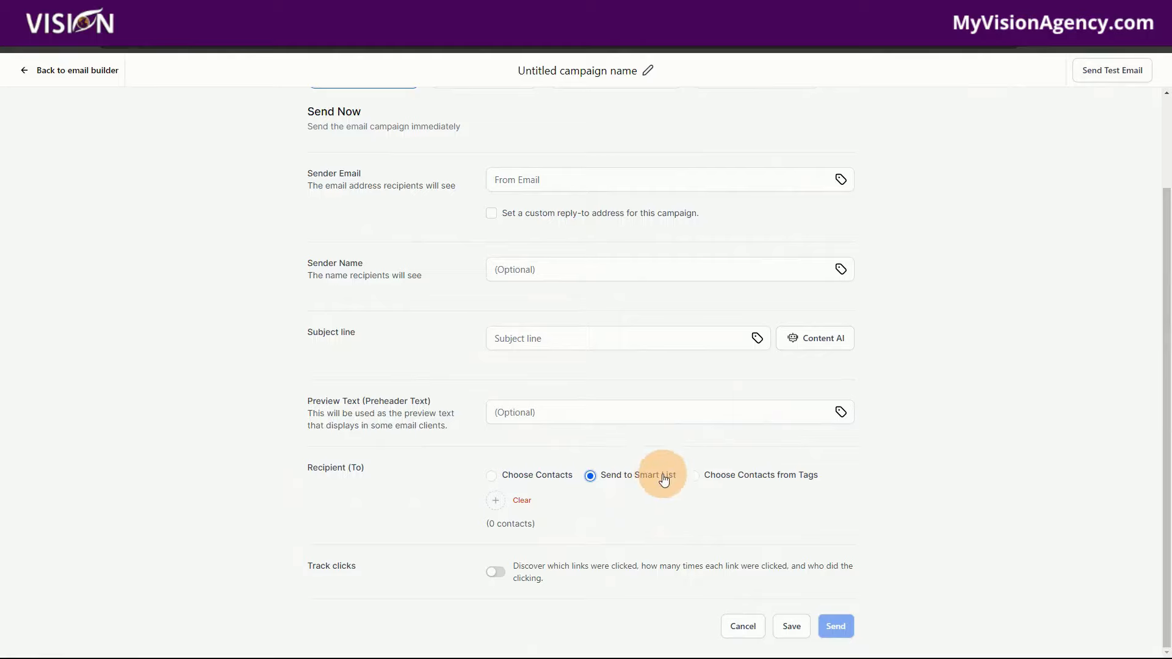
left_click(496, 502)
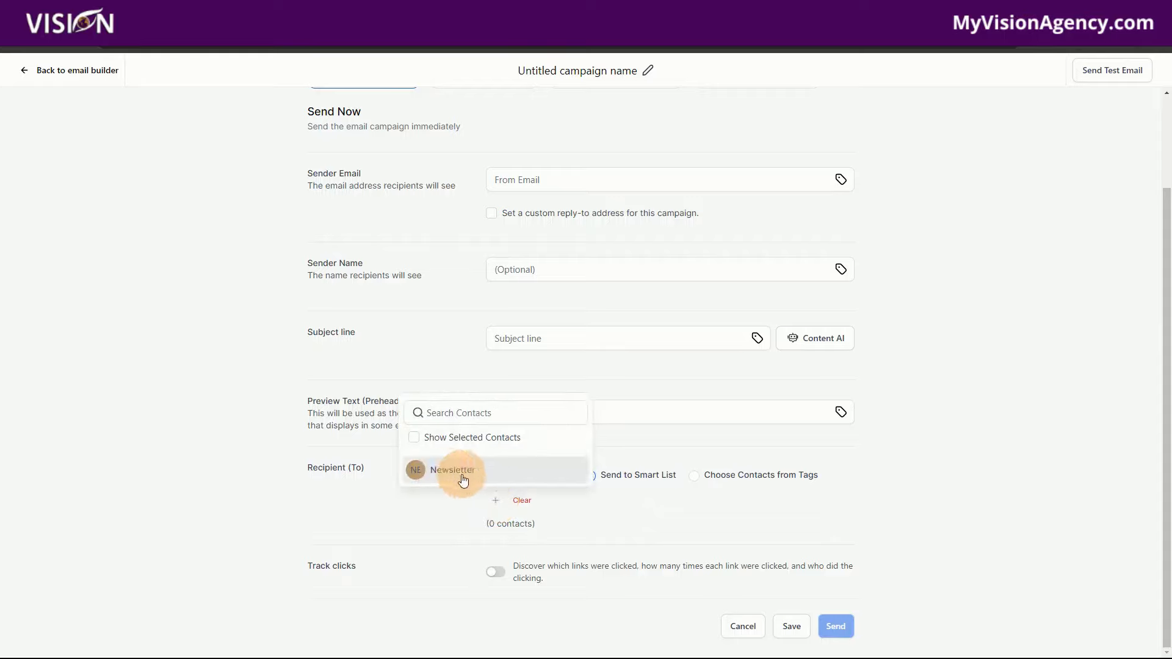
left_click(444, 475)
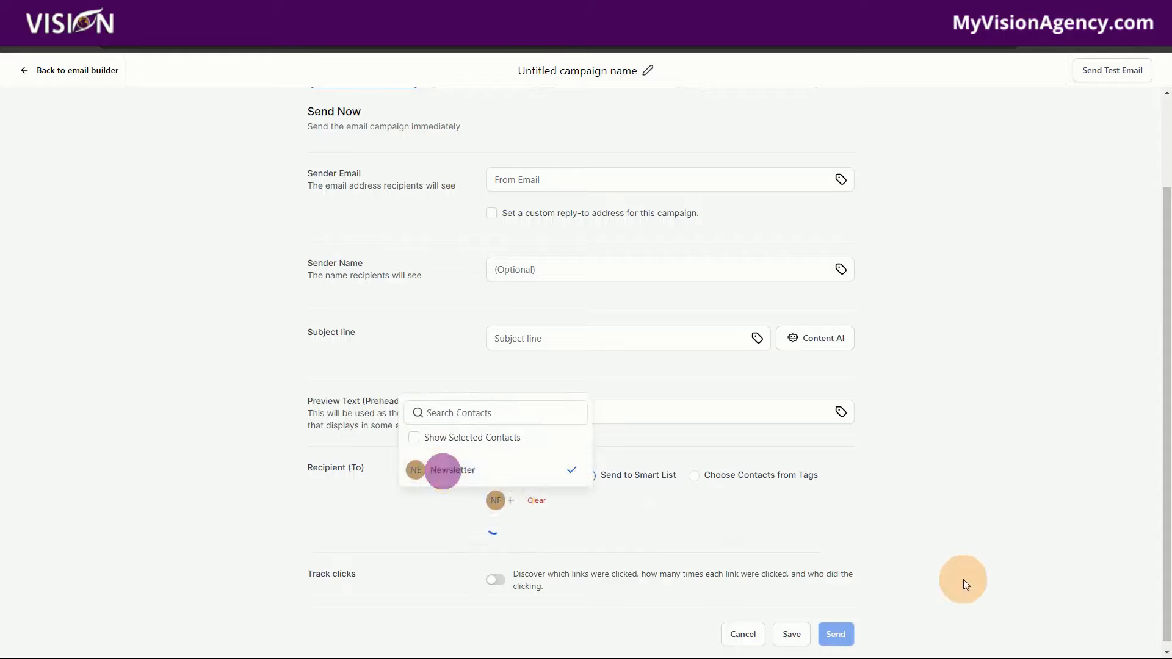
left_click(980, 547)
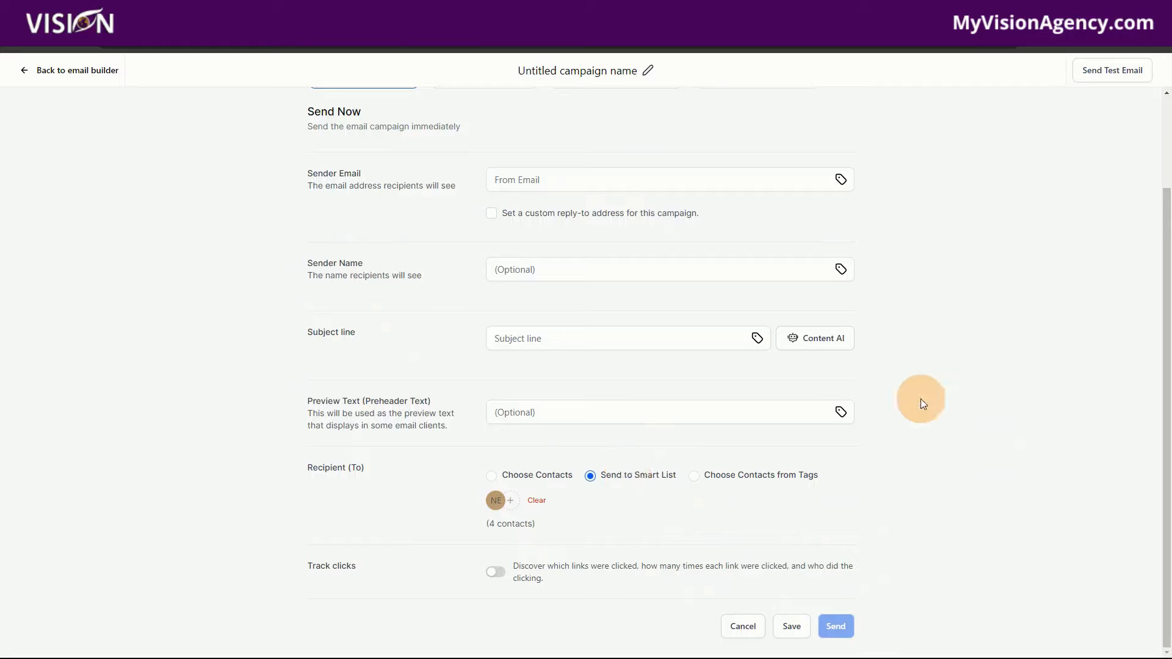
- Leave the campaign's send settings and the email builder, and return to the Contacts area
left_click(70, 71)
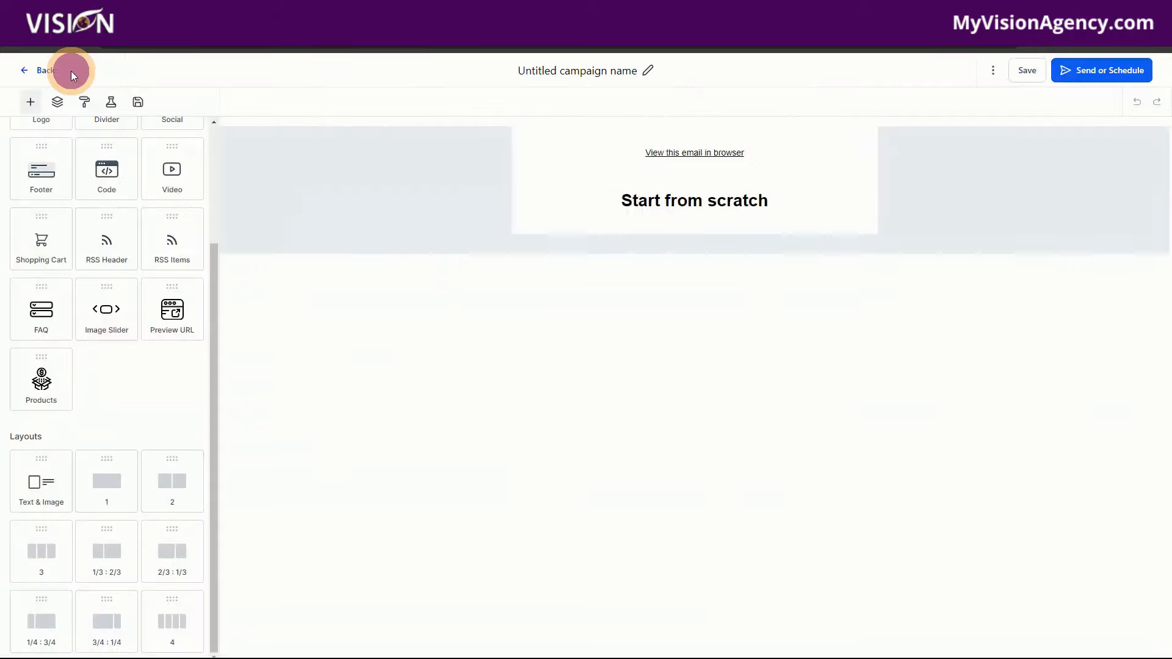
left_click(51, 72)
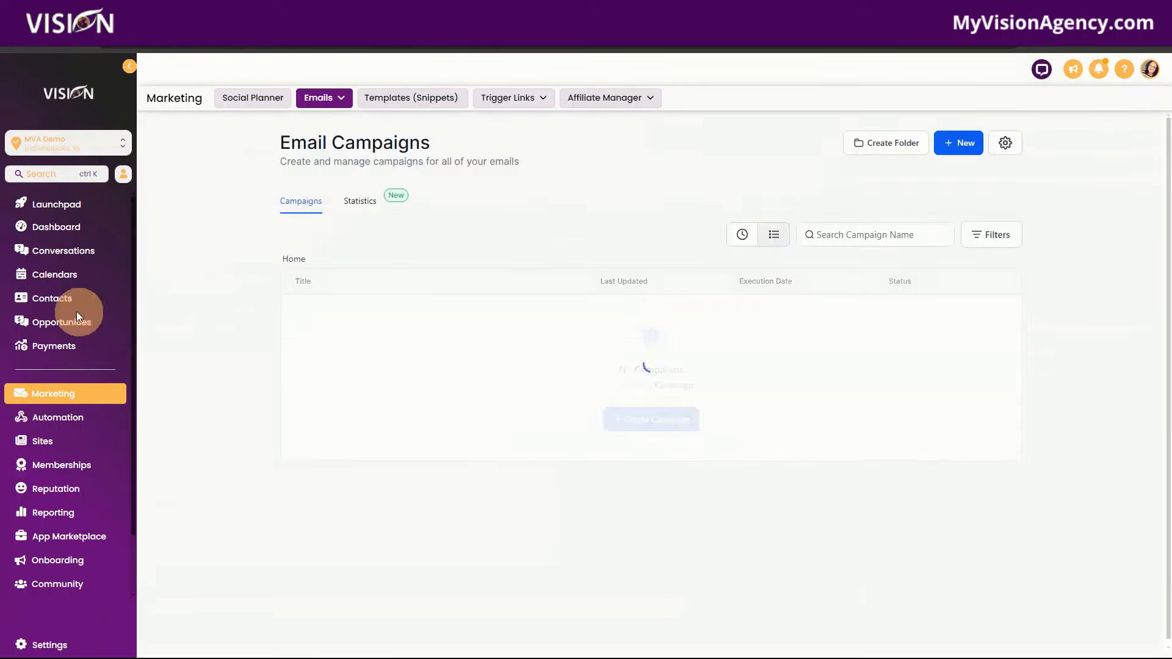
left_click(52, 299)
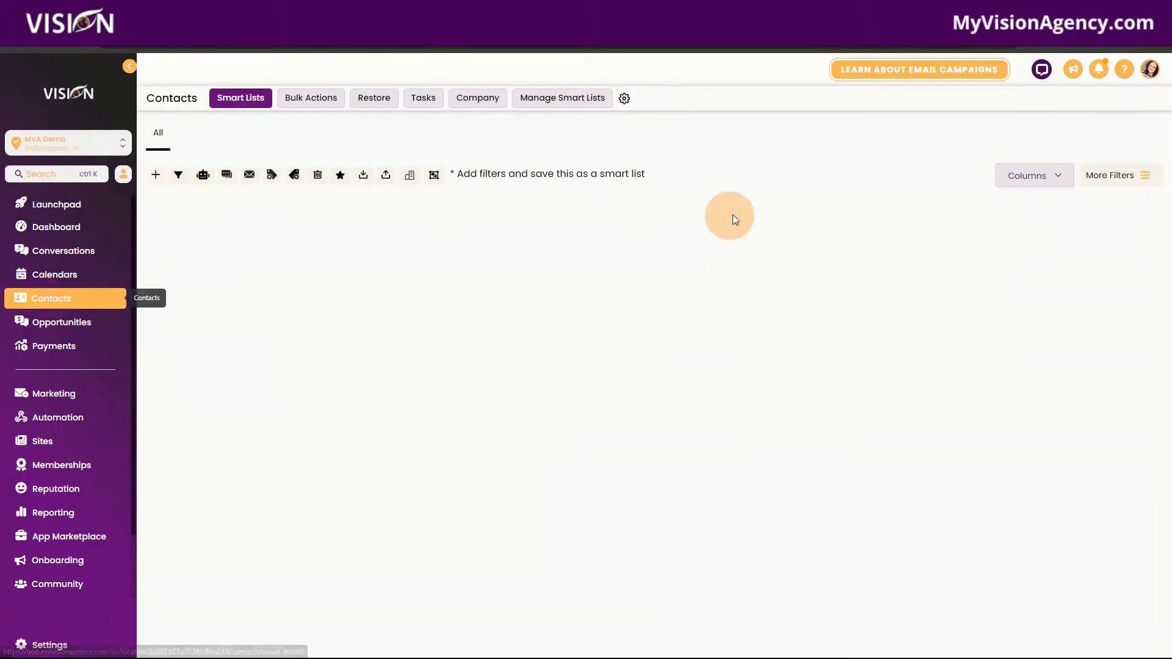